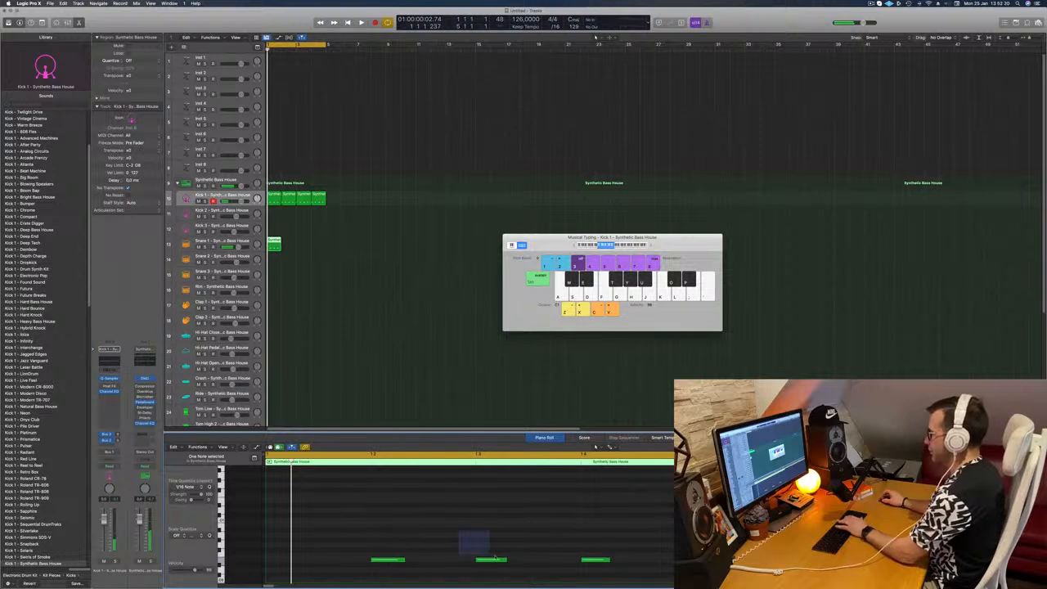
Step: Raise the pitch of the two notes in the Snare 1 region and repeat the region across four bars
{"action": "left_click_drag", "start_coordinate": [372, 540], "coordinate": [669, 577]}
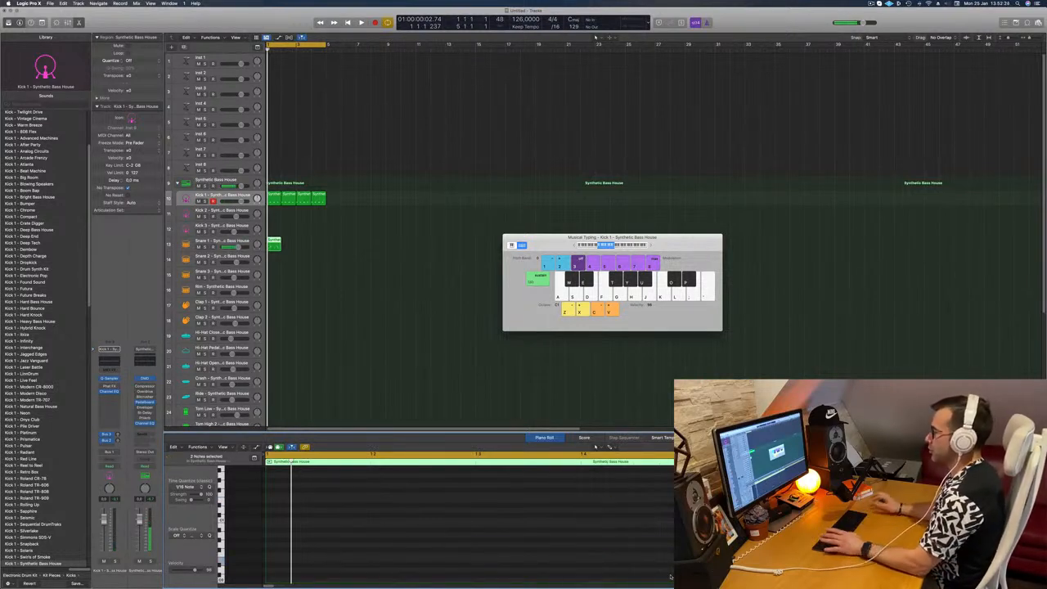
{"action": "left_click_drag", "start_coordinate": [275, 243], "coordinate": [308, 242]}
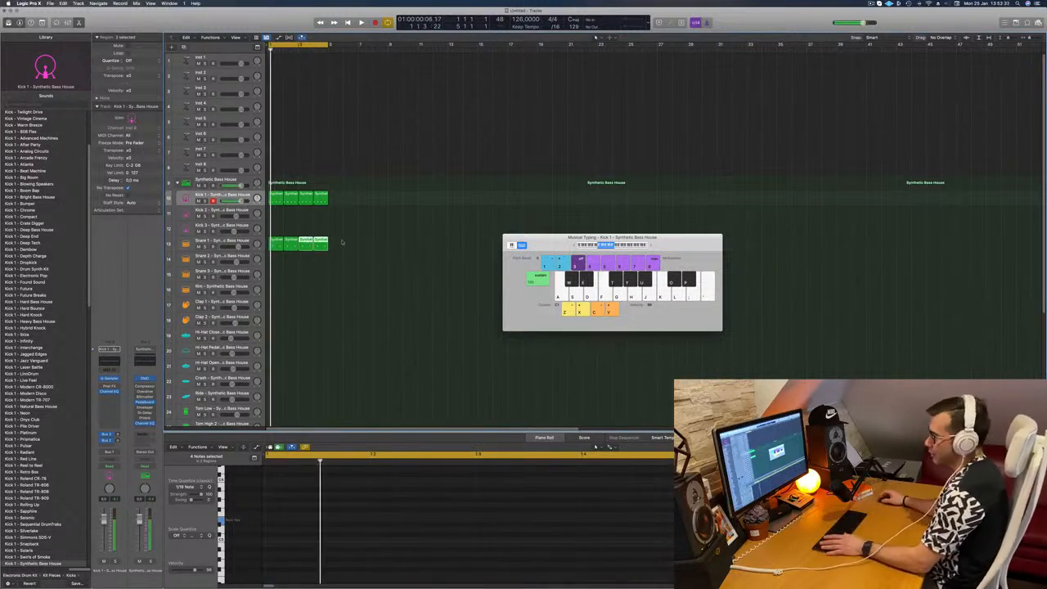
Step: Copy the first Kick 1 region to the Hi-Hat Closed track and shift its four notes onto the off-beats
{"action": "scroll", "coordinate": [351, 276], "scroll_direction": "down", "scroll_amount": 2}
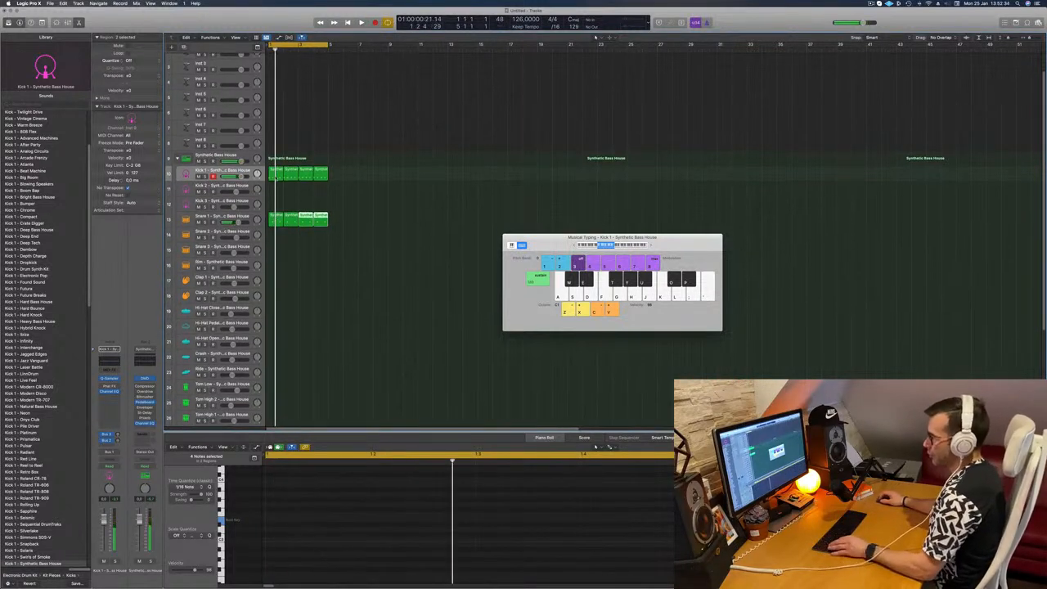
{"action": "left_click", "coordinate": [276, 175]}
{"action": "left_click_drag", "start_coordinate": [273, 170], "coordinate": [273, 310]}
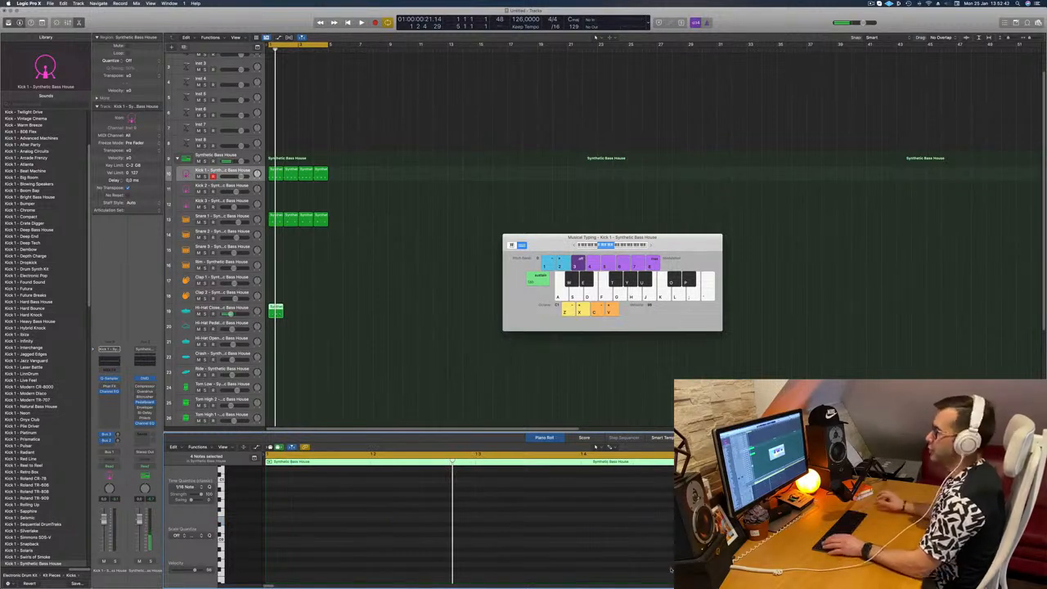
{"action": "scroll", "coordinate": [622, 542], "scroll_direction": "up", "scroll_amount": 6}
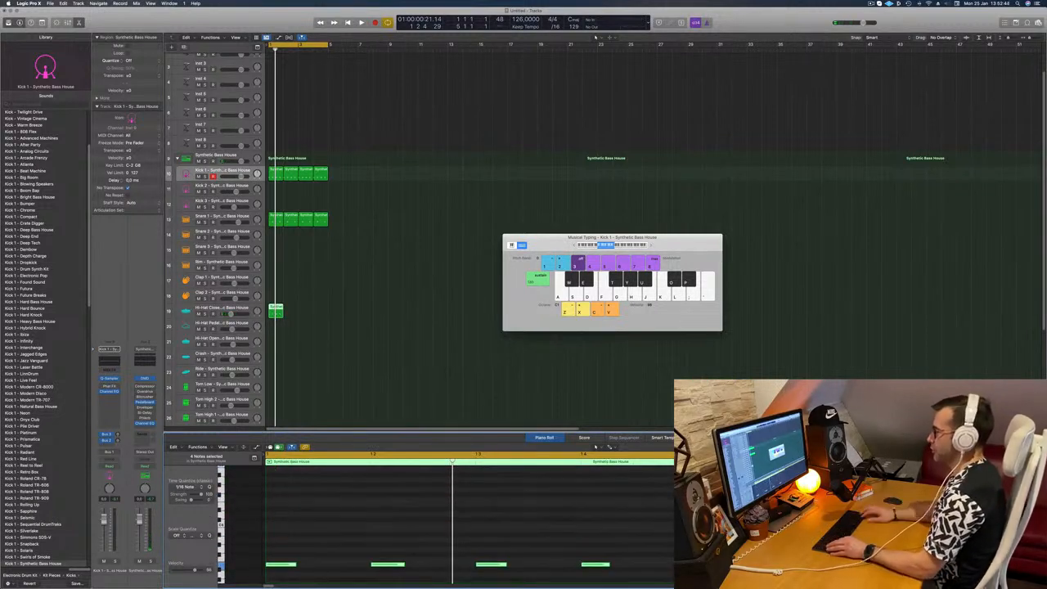
{"action": "scroll", "coordinate": [580, 535], "scroll_direction": "up", "scroll_amount": 2}
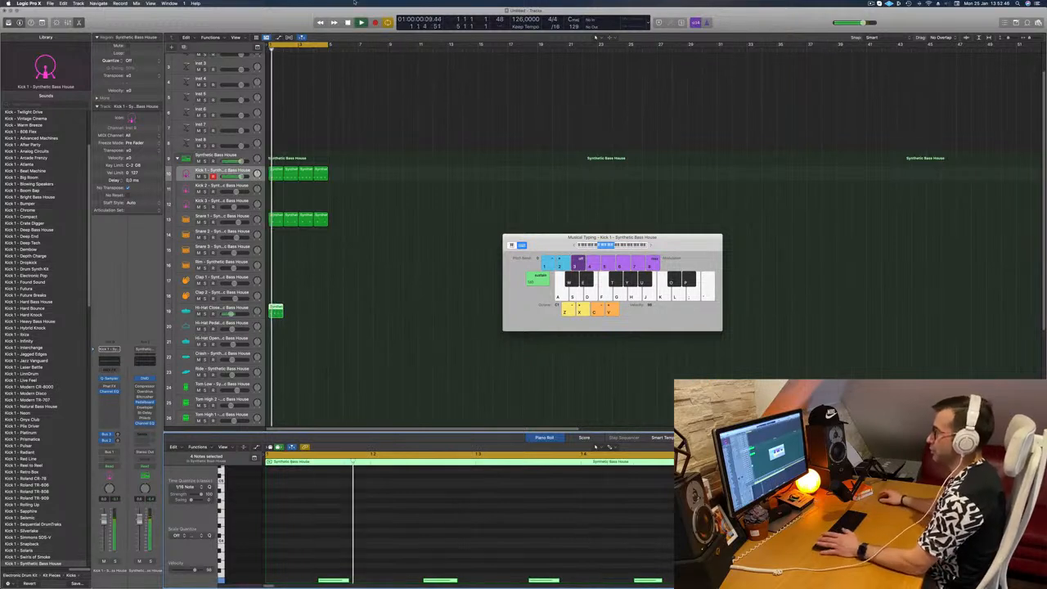
Step: Repeat the Hi-Hat Closed region across four bars and lower the Snare 1 track's volume
{"action": "left_click_drag", "start_coordinate": [276, 312], "coordinate": [309, 312]}
{"action": "left_click", "coordinate": [275, 311], "text": "shift"}
{"action": "key", "text": "space"}
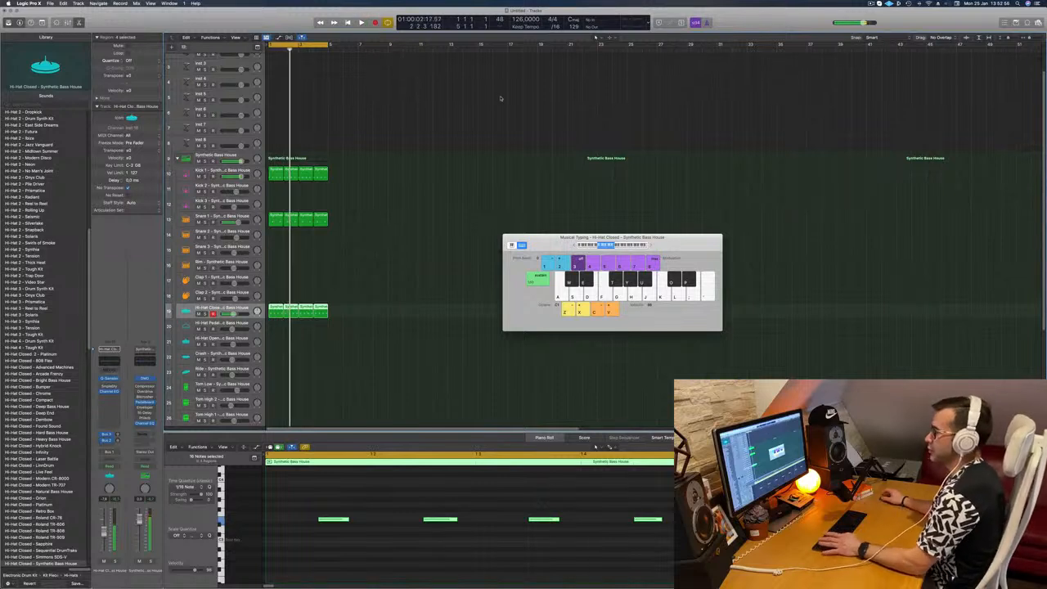
{"action": "left_click", "coordinate": [252, 217]}
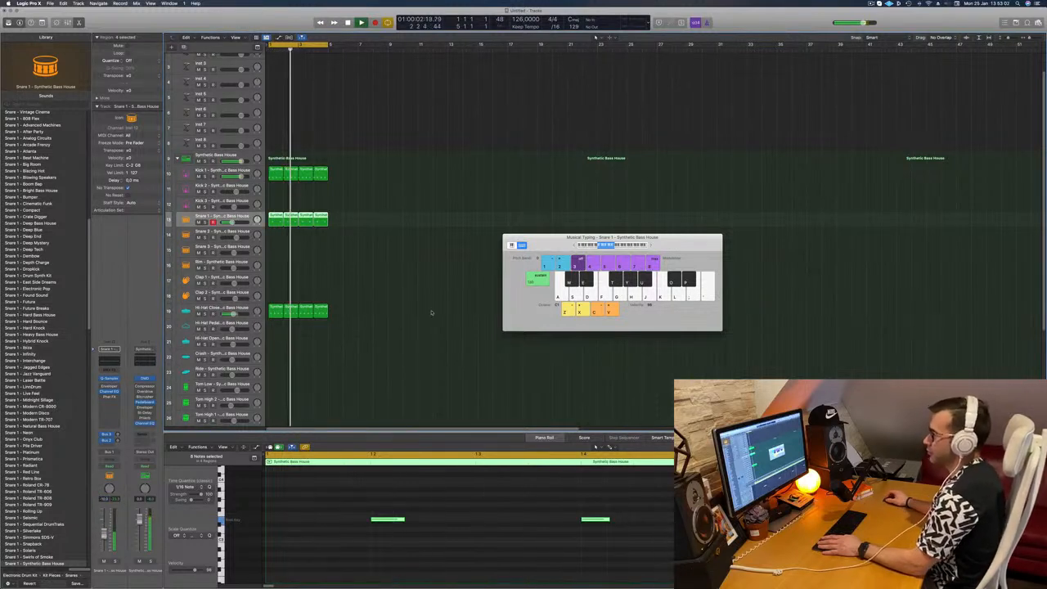
{"action": "scroll", "coordinate": [426, 307], "scroll_direction": "down", "scroll_amount": 3}
{"action": "scroll", "coordinate": [398, 257], "scroll_direction": "down", "scroll_amount": 2}
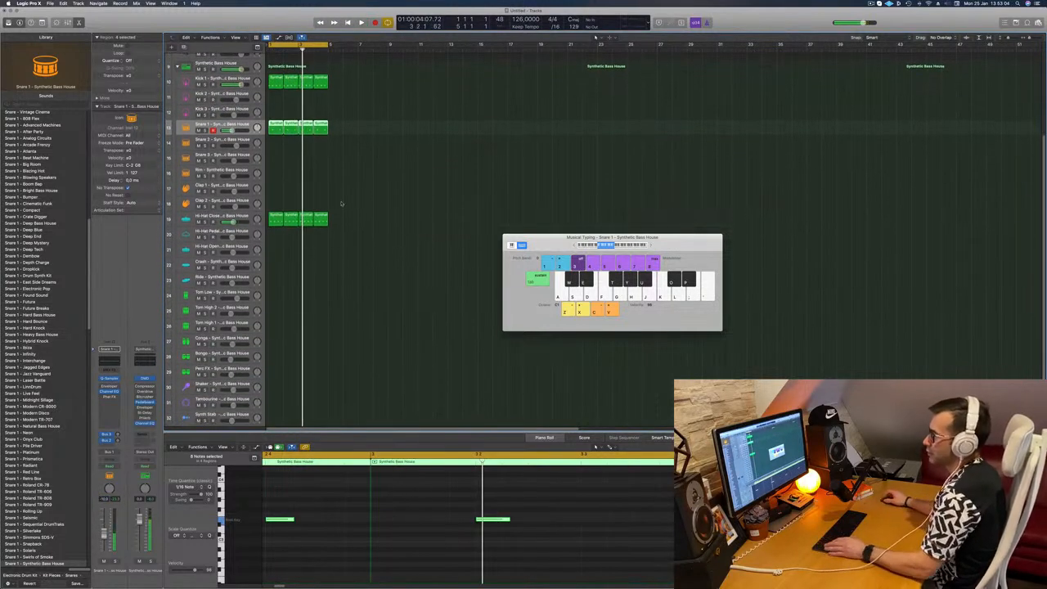
{"action": "left_click", "coordinate": [276, 219]}
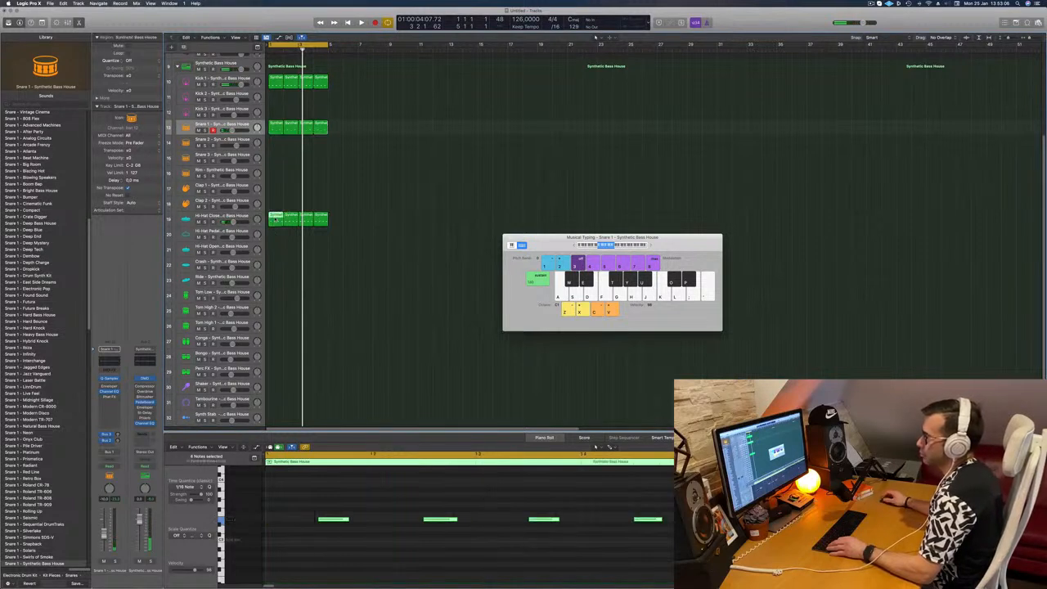
{"action": "left_click_drag", "start_coordinate": [275, 228], "coordinate": [276, 231]}
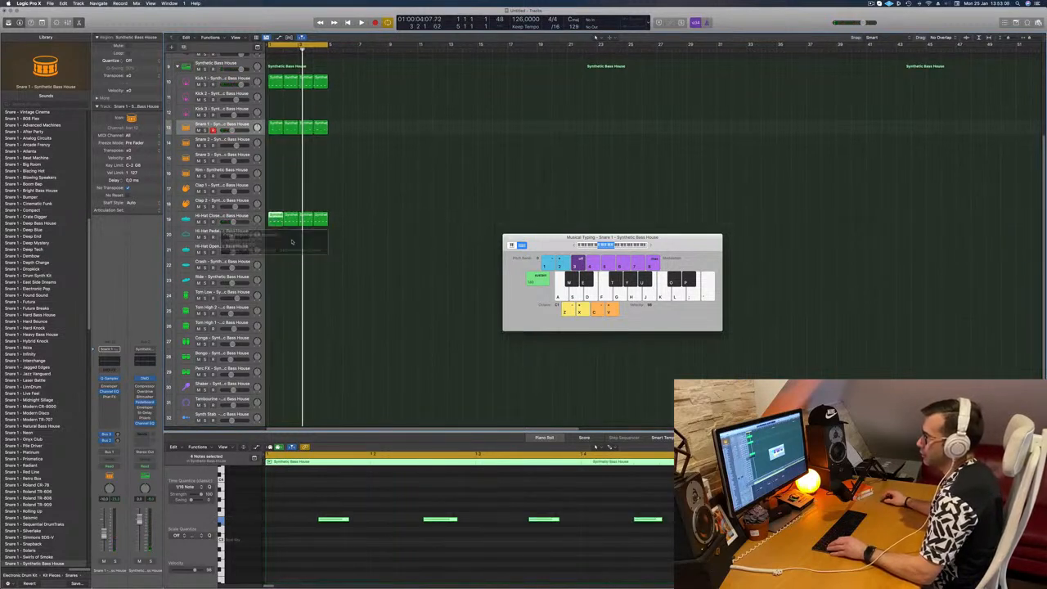
{"action": "key", "text": "super+z"}
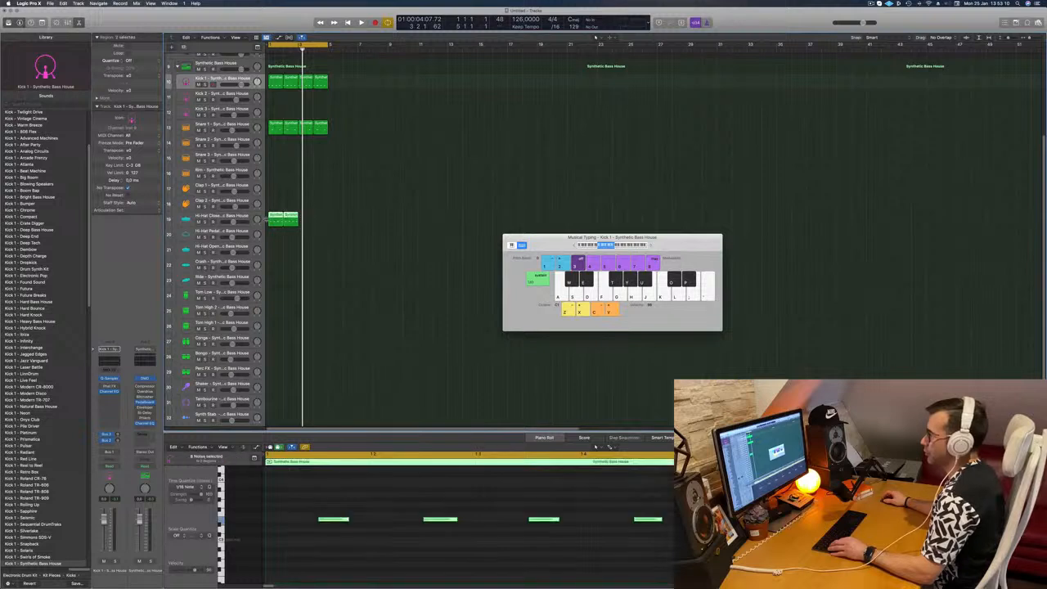
{"action": "mouse_move", "coordinate": [276, 220]}
{"action": "left_mouse_down"}
{"action": "mouse_move", "coordinate": [309, 223]}
{"action": "mouse_move", "coordinate": [278, 223]}
{"action": "left_mouse_up"}
{"action": "key", "text": "space"}
Step: Copy the first Kick 1 region to the Synthetic Bass House Ride track and raise its four notes in pitch
{"action": "scroll", "coordinate": [284, 287], "scroll_direction": "down", "scroll_amount": 3}
{"action": "left_click", "coordinate": [279, 85]}
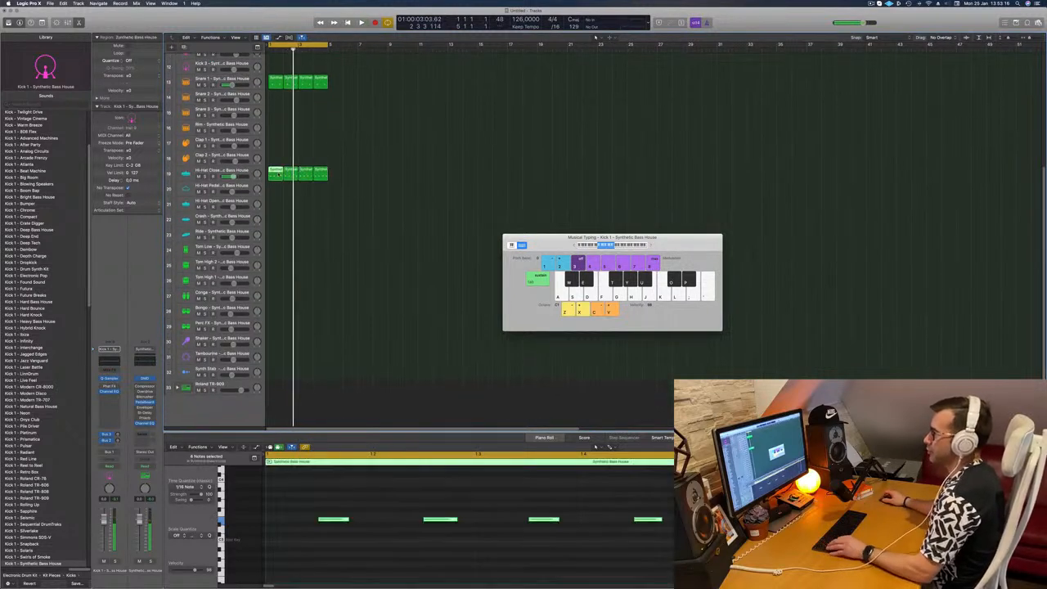
{"action": "scroll", "coordinate": [276, 81], "scroll_direction": "up", "scroll_amount": 3}
{"action": "left_click_drag", "start_coordinate": [277, 72], "coordinate": [280, 268]}
{"action": "key", "text": "space"}
{"action": "left_click_drag", "start_coordinate": [282, 512], "coordinate": [652, 555]}
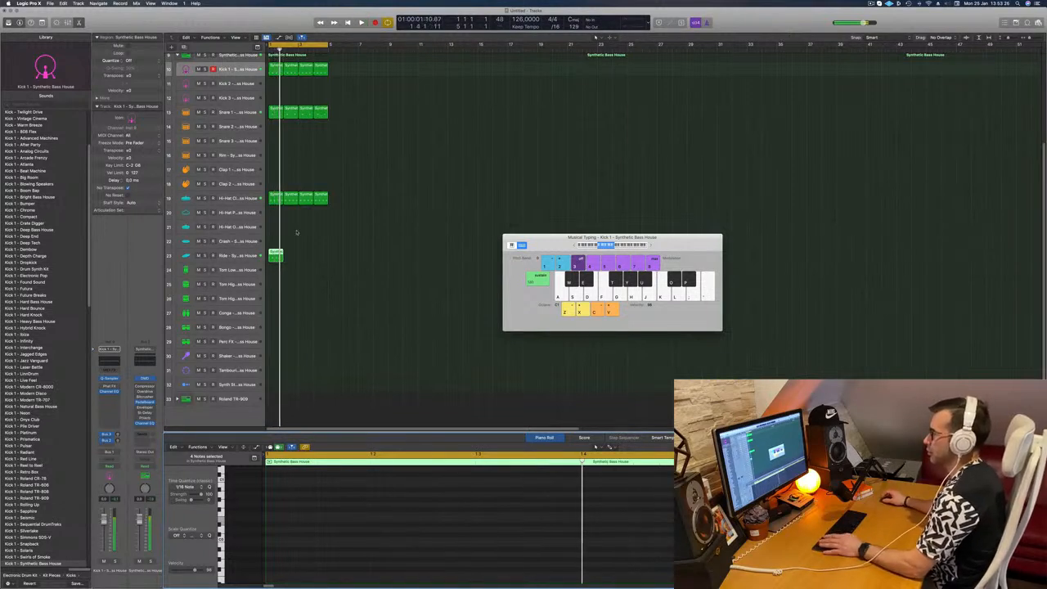
Step: Repeat the Ride region across four bars and play the loop
{"action": "left_click", "coordinate": [238, 257]}
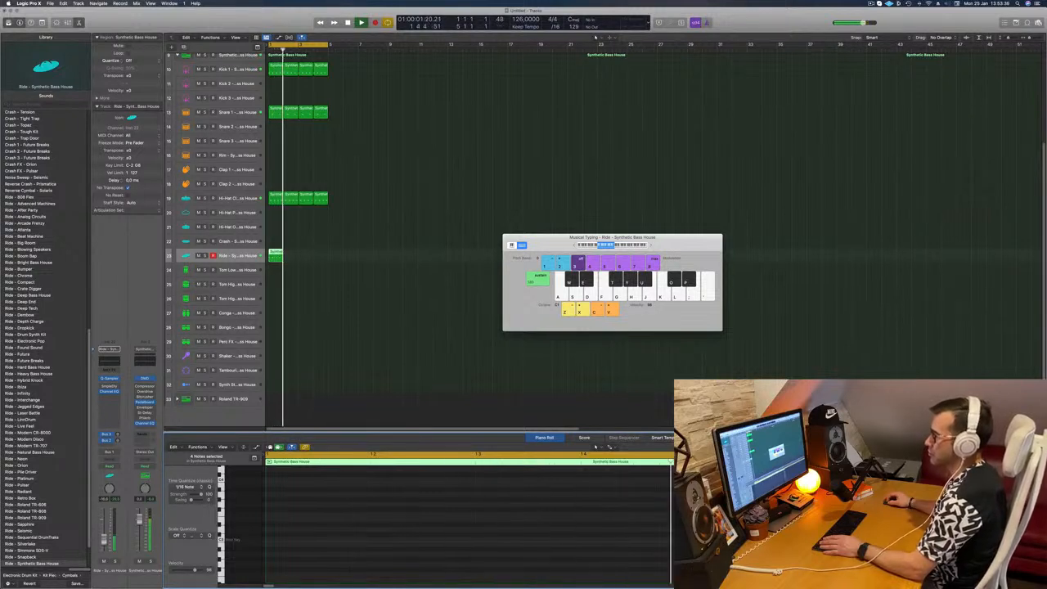
{"action": "left_click_drag", "start_coordinate": [275, 253], "coordinate": [303, 264]}
{"action": "left_click", "coordinate": [275, 252], "text": "shift"}
{"action": "scroll", "coordinate": [302, 290], "scroll_direction": "down", "scroll_amount": 2}
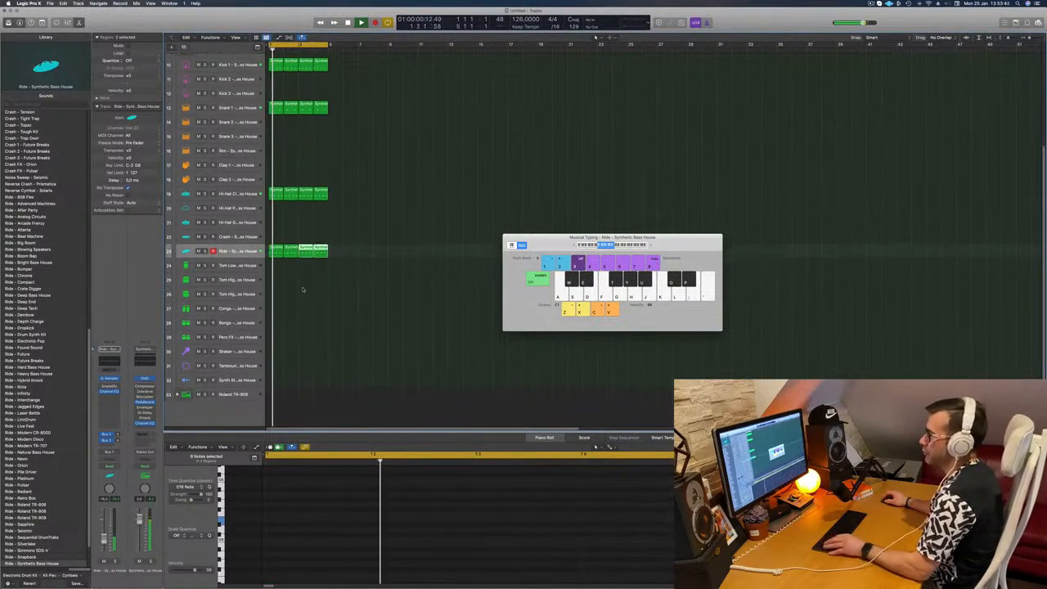
{"action": "scroll", "coordinate": [320, 275], "scroll_direction": "down", "scroll_amount": 2}
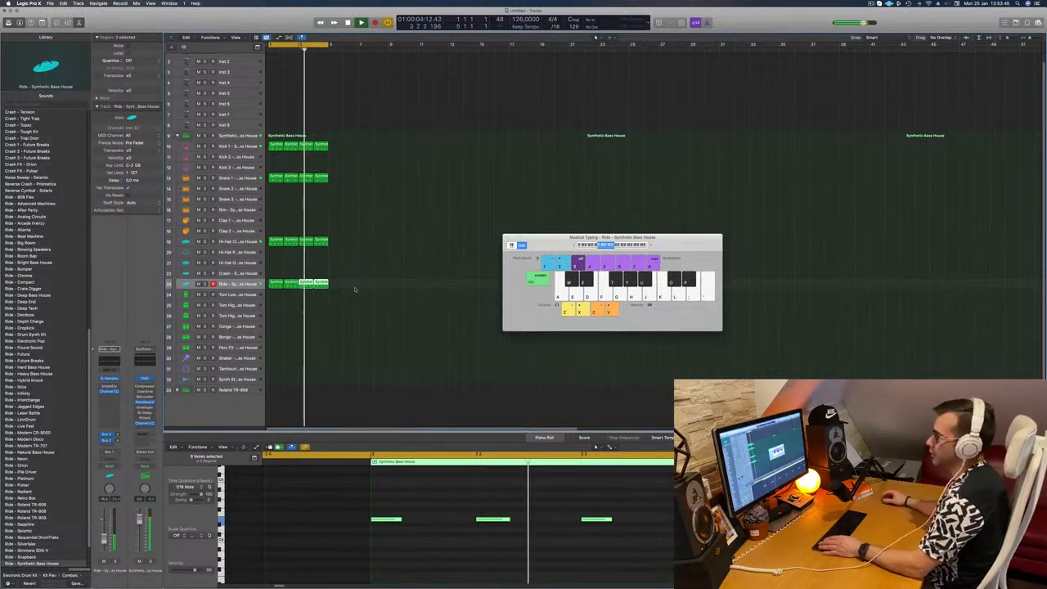
{"action": "key", "text": "space"}
{"action": "key", "text": "space"}
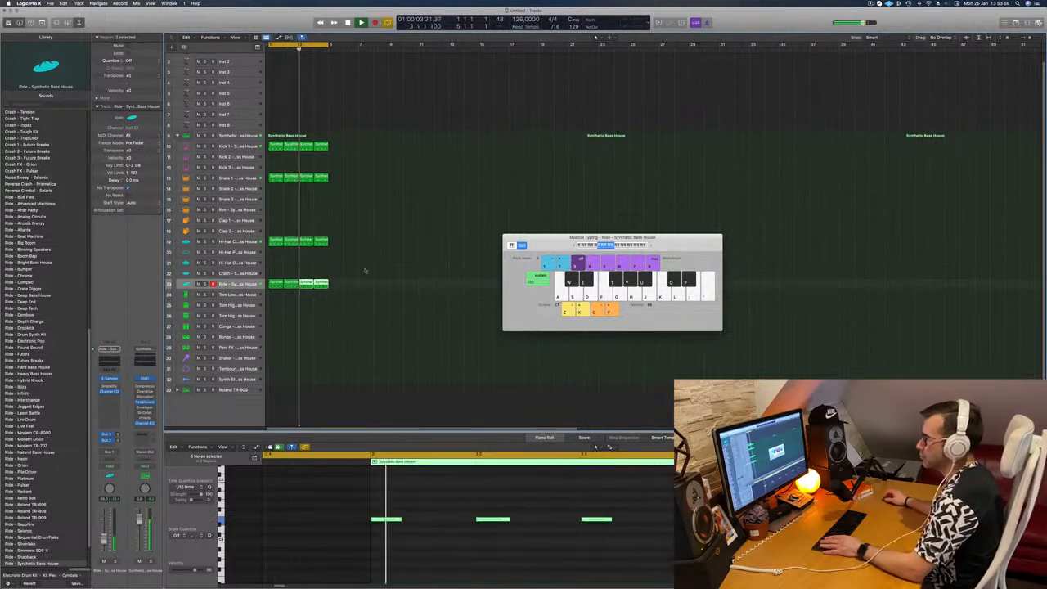
Step: Copy the notes in all four Ride regions half a beat later to form an eighth-note pattern, and play the loop
{"action": "left_click_drag", "start_coordinate": [271, 295], "coordinate": [269, 295]}
{"action": "left_click", "coordinate": [303, 527]}
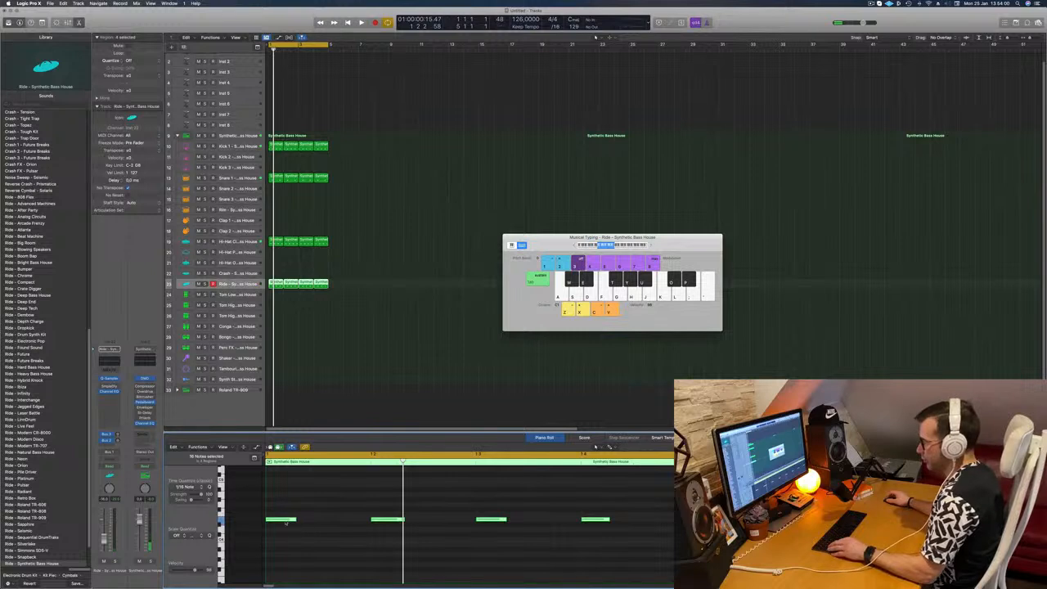
{"action": "left_click_drag", "start_coordinate": [285, 521], "coordinate": [338, 523]}
{"action": "key", "text": "space"}
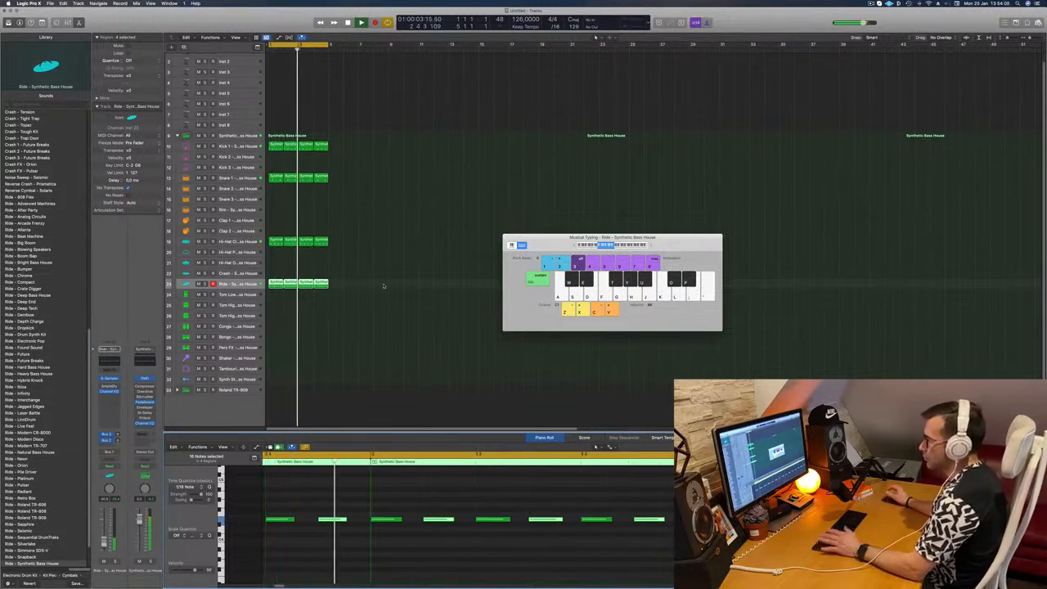
{"action": "key", "text": "space"}
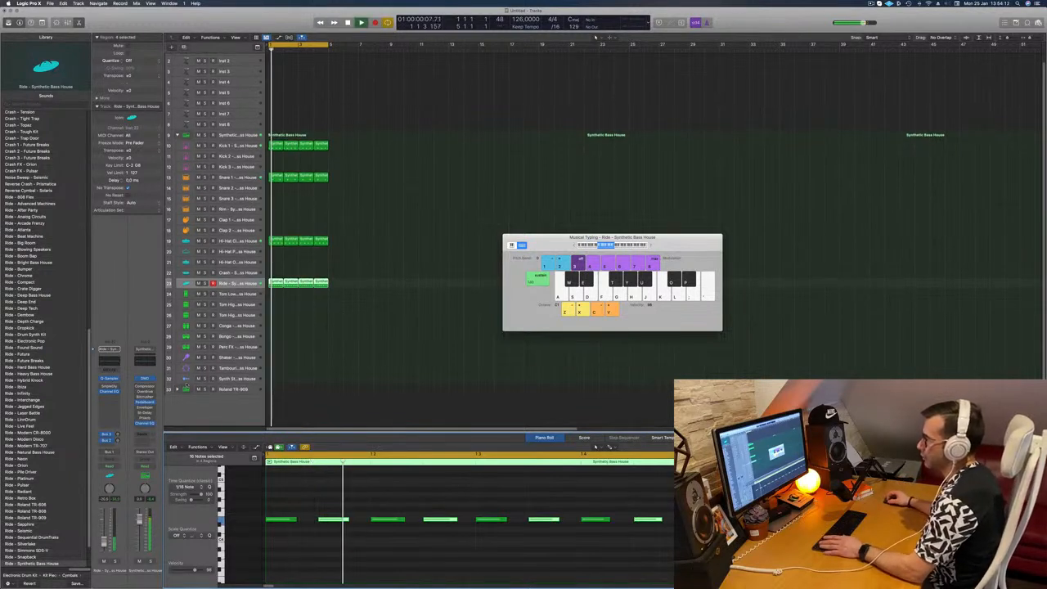
Step: Expand the Roland TR-909 track stack and copy the first Hi-Hat Closed region to its Rim track
{"action": "left_click", "coordinate": [177, 392]}
{"action": "scroll", "coordinate": [354, 345], "scroll_direction": "down", "scroll_amount": 5}
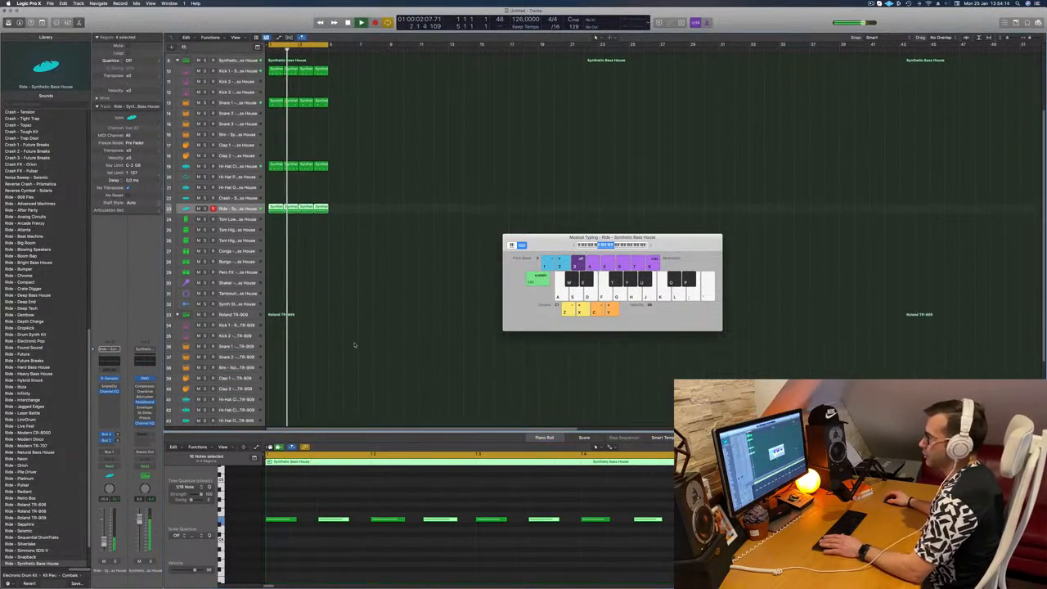
{"action": "scroll", "coordinate": [354, 345], "scroll_direction": "down", "scroll_amount": 3}
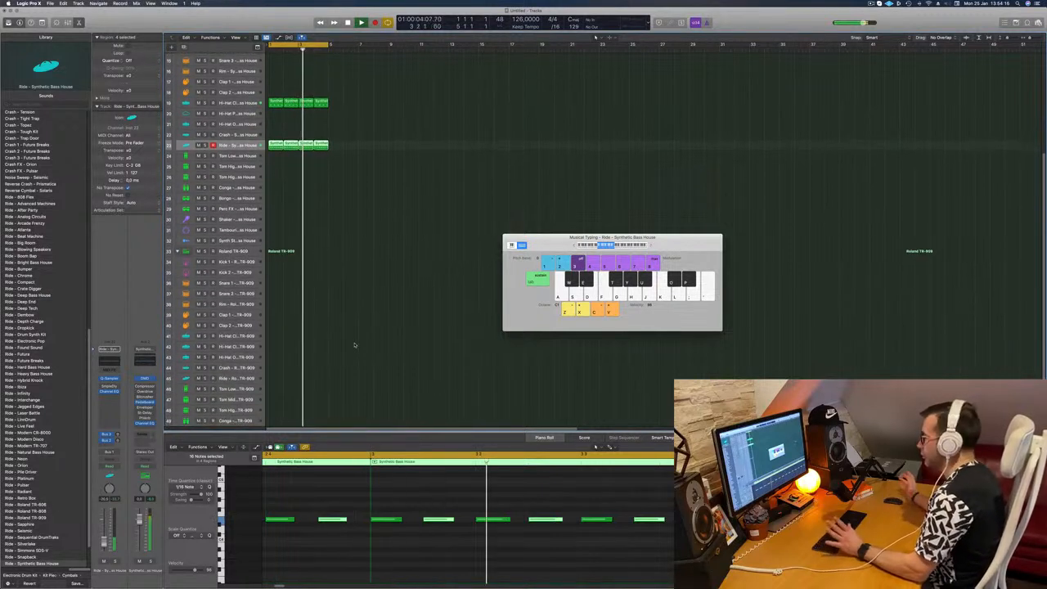
{"action": "scroll", "coordinate": [354, 346], "scroll_direction": "down", "scroll_amount": 1}
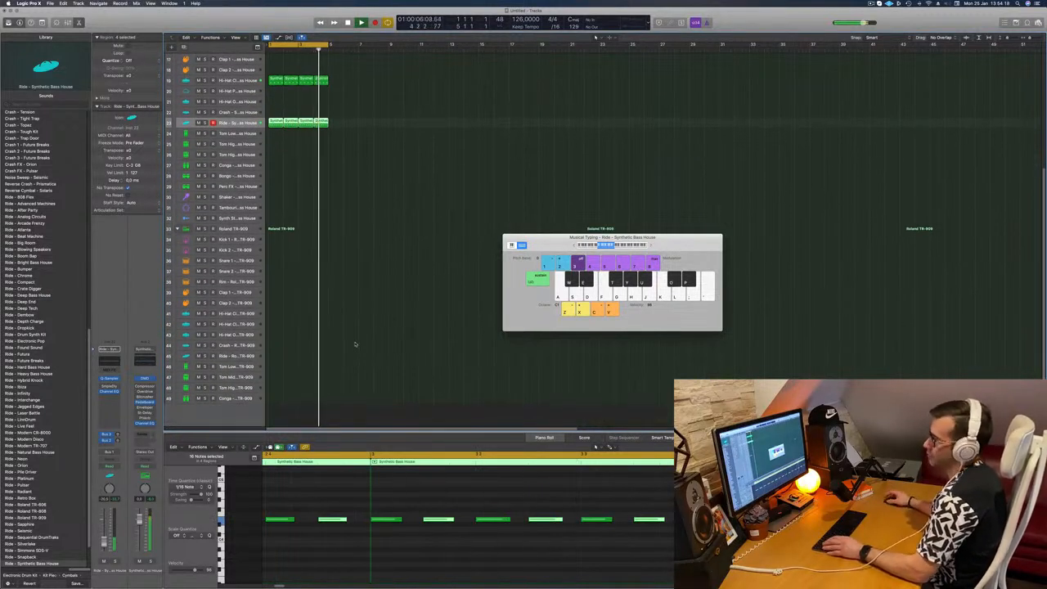
{"action": "scroll", "coordinate": [381, 264], "scroll_direction": "up", "scroll_amount": 2}
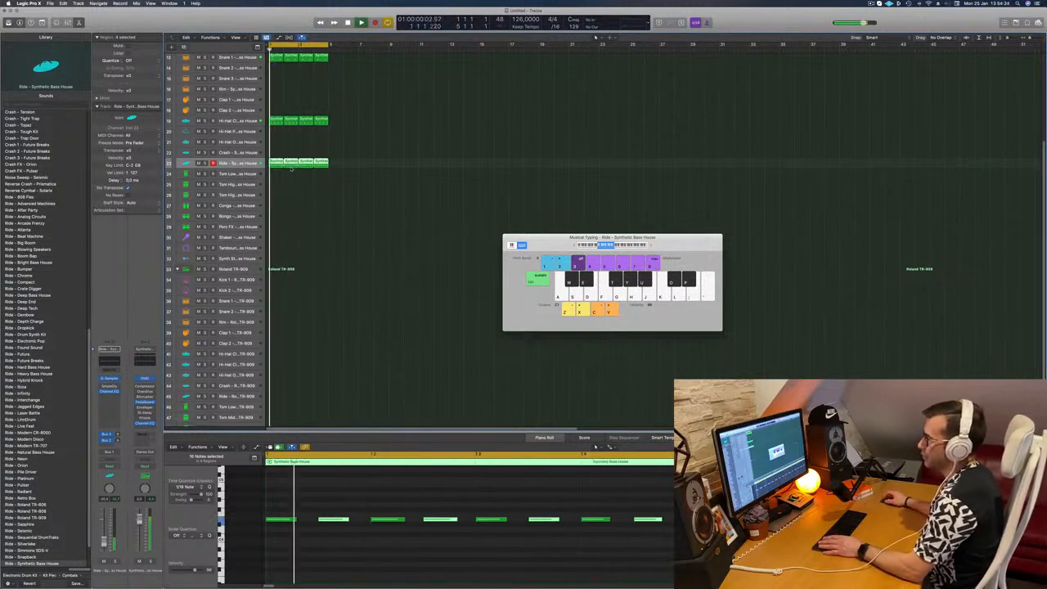
{"action": "left_click", "coordinate": [276, 121]}
{"action": "left_click_drag", "start_coordinate": [279, 180], "coordinate": [278, 329]}
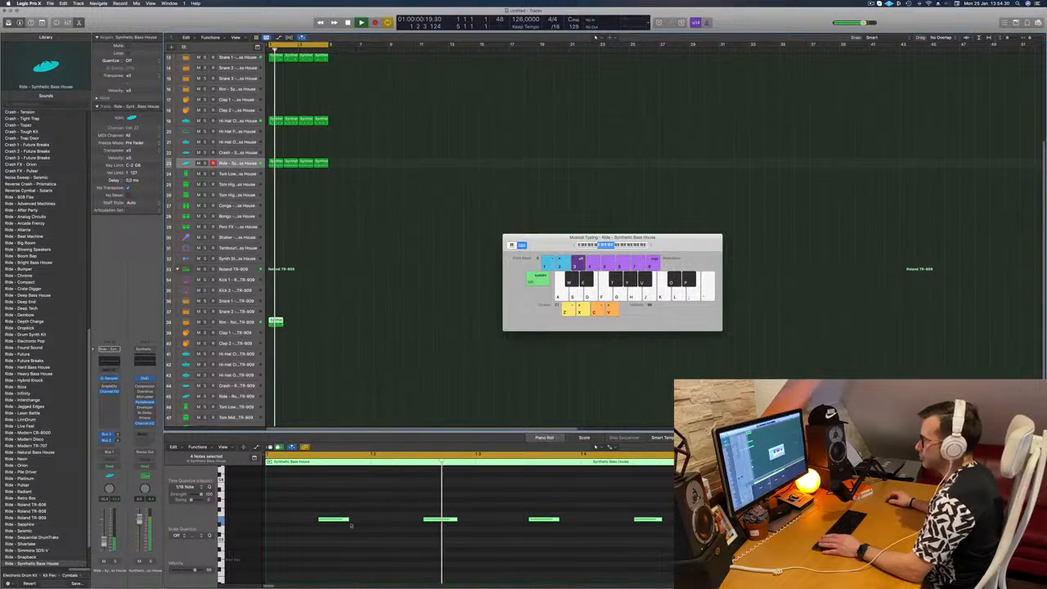
Step: Delete the first three notes of the Rim region and copy the remaining note to the last sixteenth of beat 1
{"action": "left_click_drag", "start_coordinate": [316, 501], "coordinate": [552, 532]}
{"action": "key", "text": "Delete"}
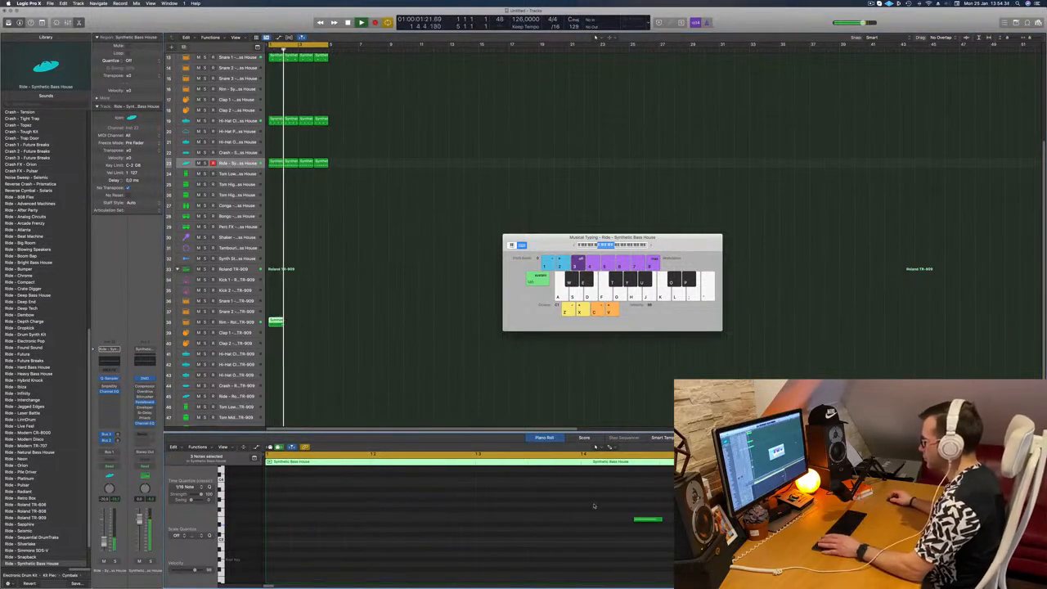
{"action": "left_click_drag", "start_coordinate": [647, 519], "coordinate": [364, 521]}
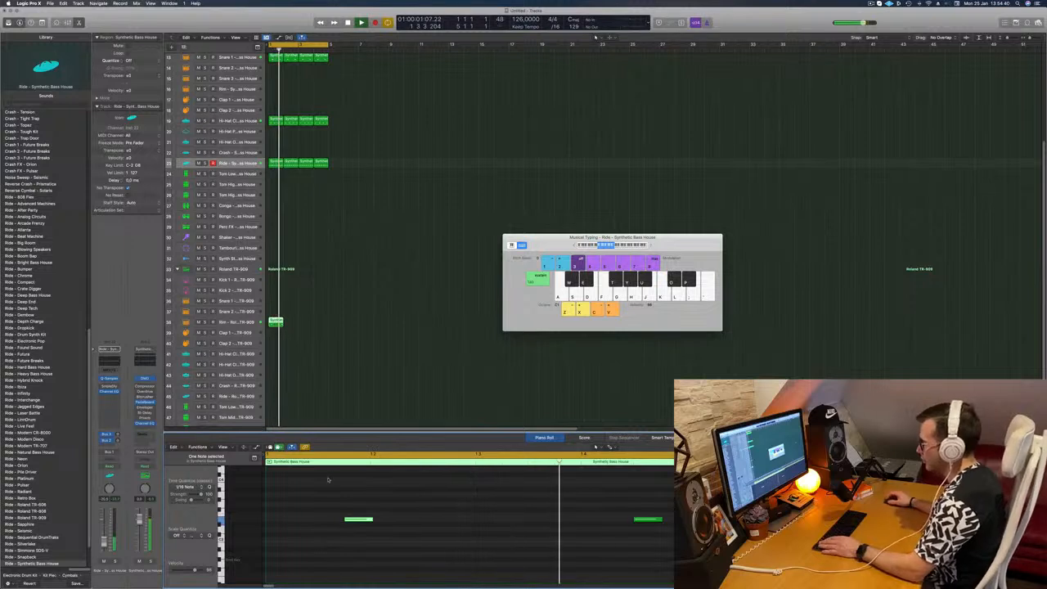
Step: Repeat the TR-909 Rim region across four bars
{"action": "left_click_drag", "start_coordinate": [276, 322], "coordinate": [306, 322]}
{"action": "left_click", "coordinate": [276, 321], "text": "shift"}
{"action": "scroll", "coordinate": [286, 350], "scroll_direction": "down", "scroll_amount": 1}
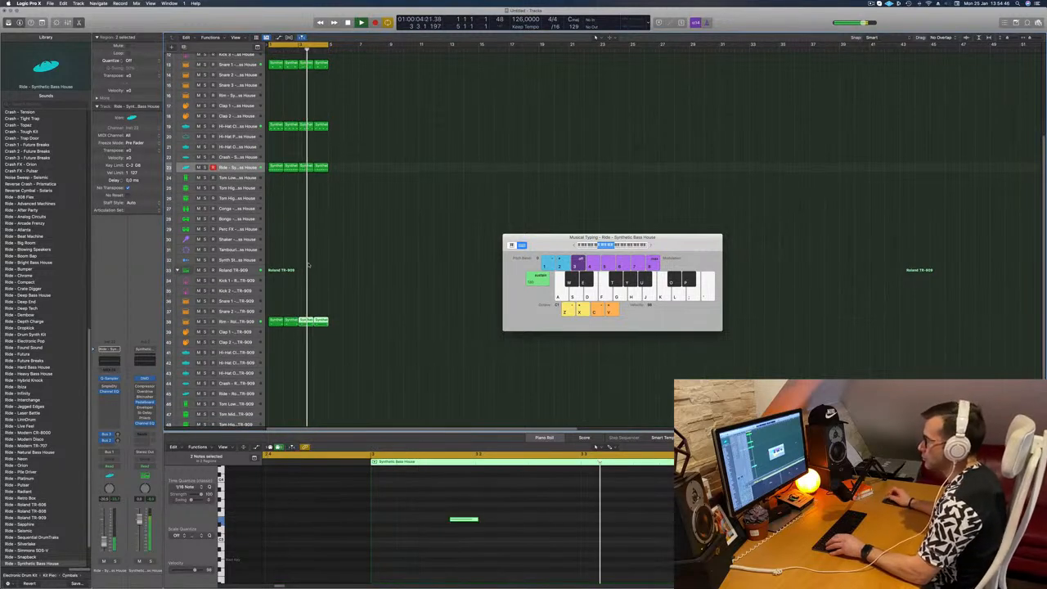
{"action": "scroll", "coordinate": [334, 210], "scroll_direction": "up", "scroll_amount": 4}
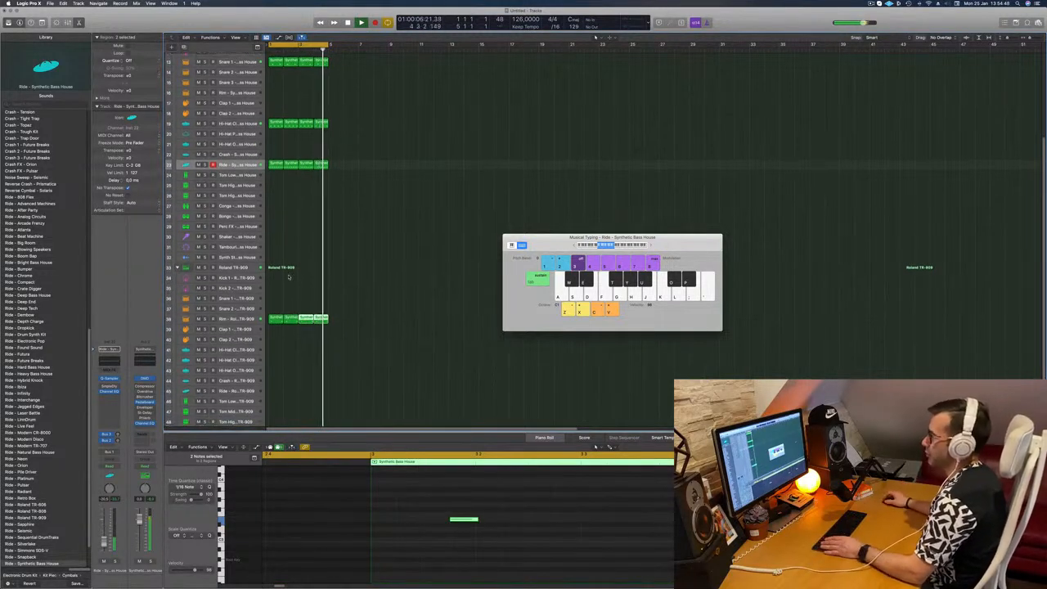
Step: Copy the first Kick 1 region to the Synthetic Bass House Clap 1 track
{"action": "scroll", "coordinate": [344, 204], "scroll_direction": "down", "scroll_amount": 3}
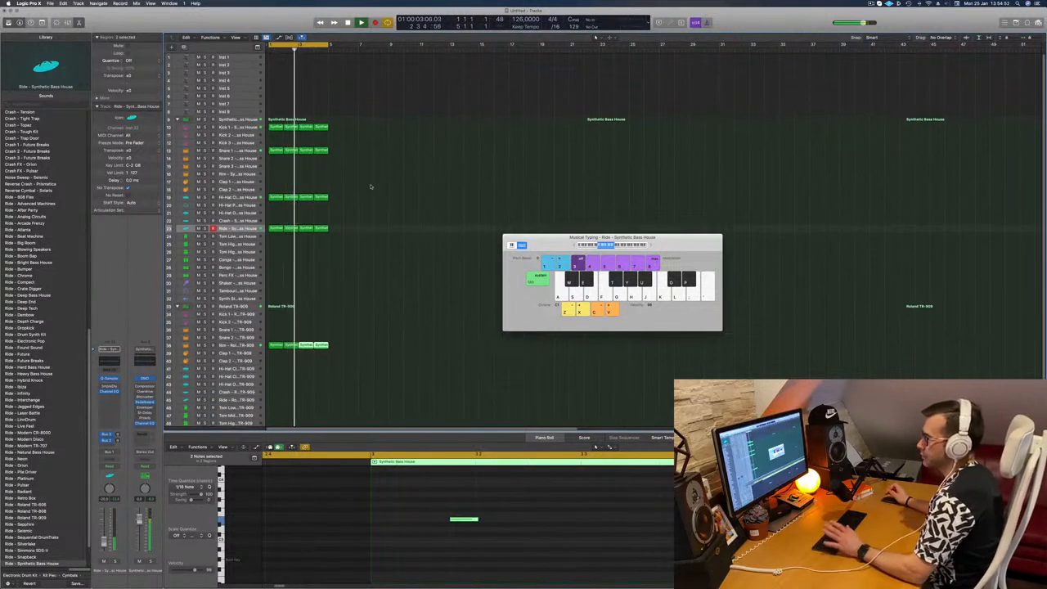
{"action": "left_click", "coordinate": [332, 180]}
{"action": "left_click_drag", "start_coordinate": [275, 129], "coordinate": [276, 184]}
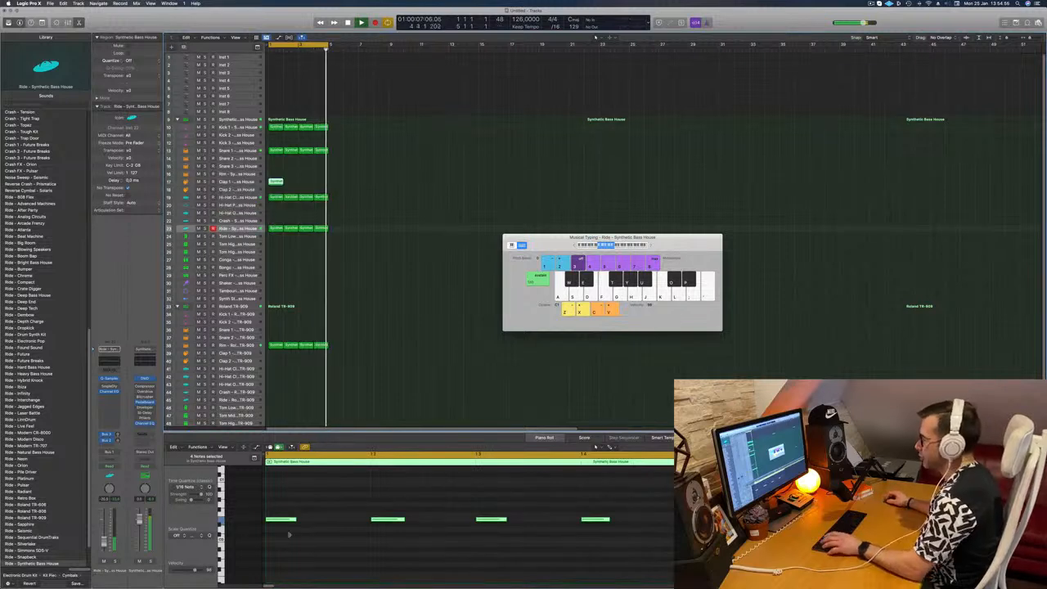
Step: Delete all notes in the Clap 1 region except the one on beat 3, raise its pitch, and start playback
{"action": "left_click_drag", "start_coordinate": [284, 495], "coordinate": [433, 554]}
{"action": "key", "text": "Delete"}
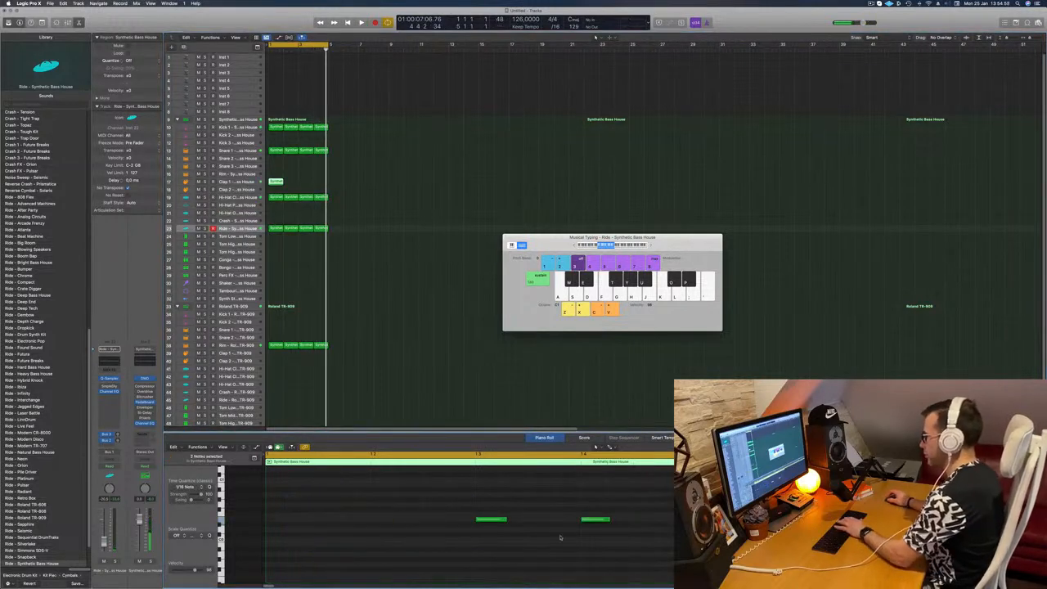
{"action": "left_click", "coordinate": [491, 520]}
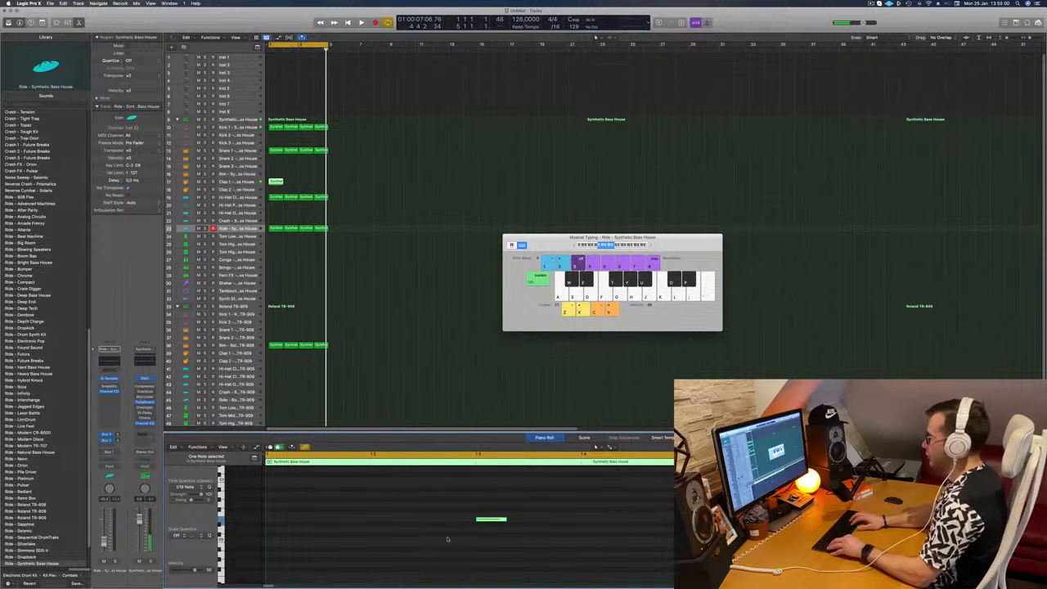
{"action": "key", "text": "space"}
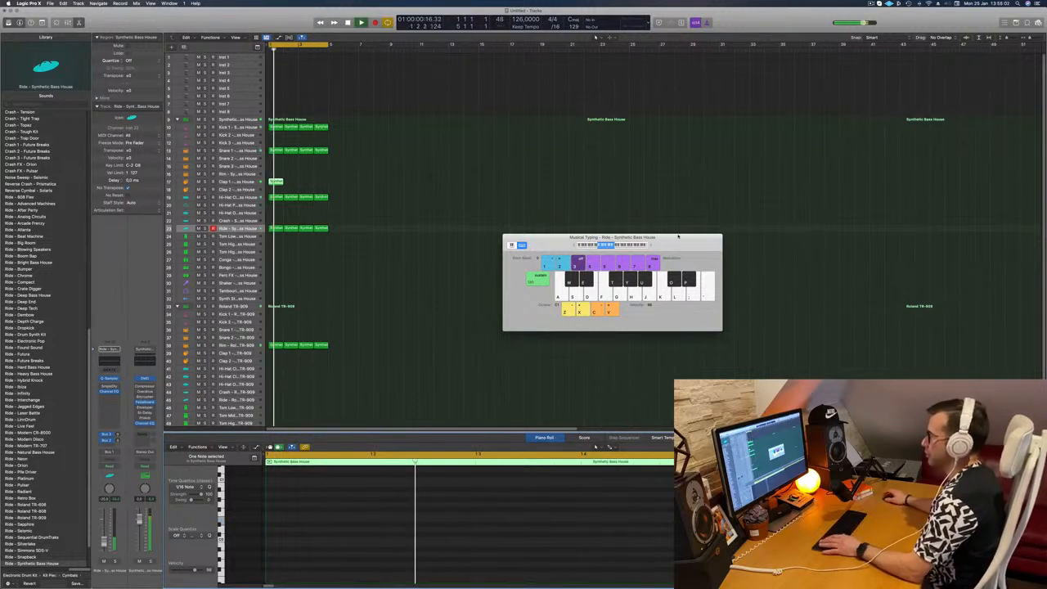
Step: Repeat the Clap 1 region across four bars and select the Clap 1 track while the loop plays
{"action": "left_click_drag", "start_coordinate": [279, 182], "coordinate": [305, 185]}
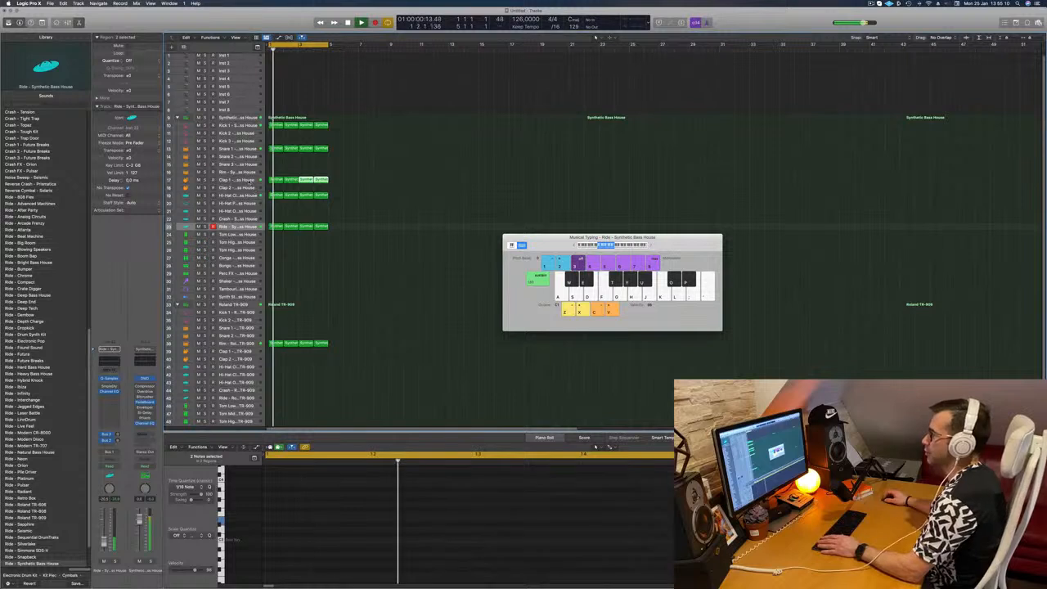
{"action": "left_click", "coordinate": [234, 180]}
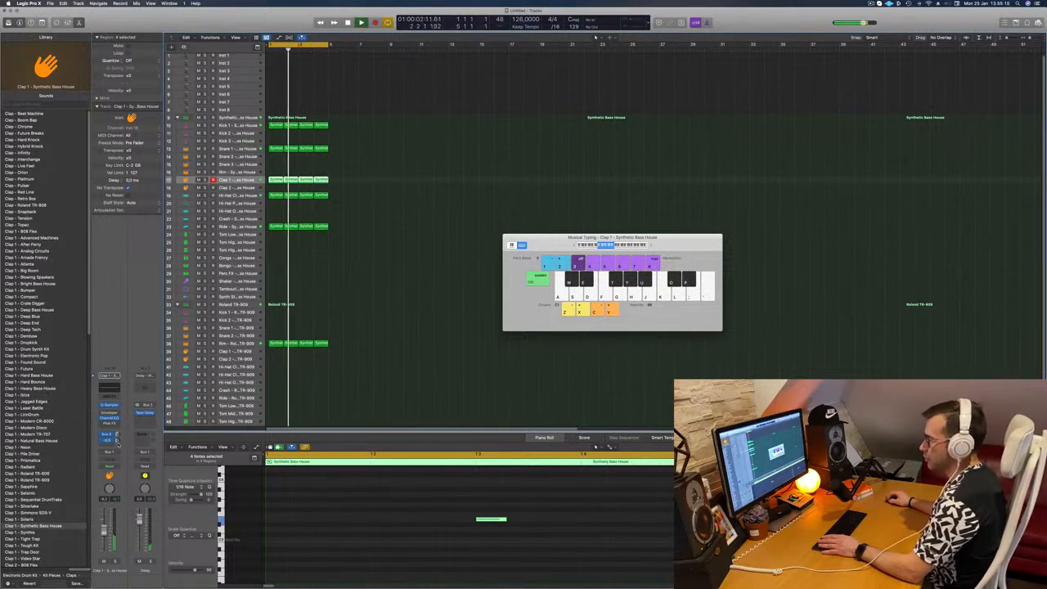
{"action": "left_click", "coordinate": [350, 237]}
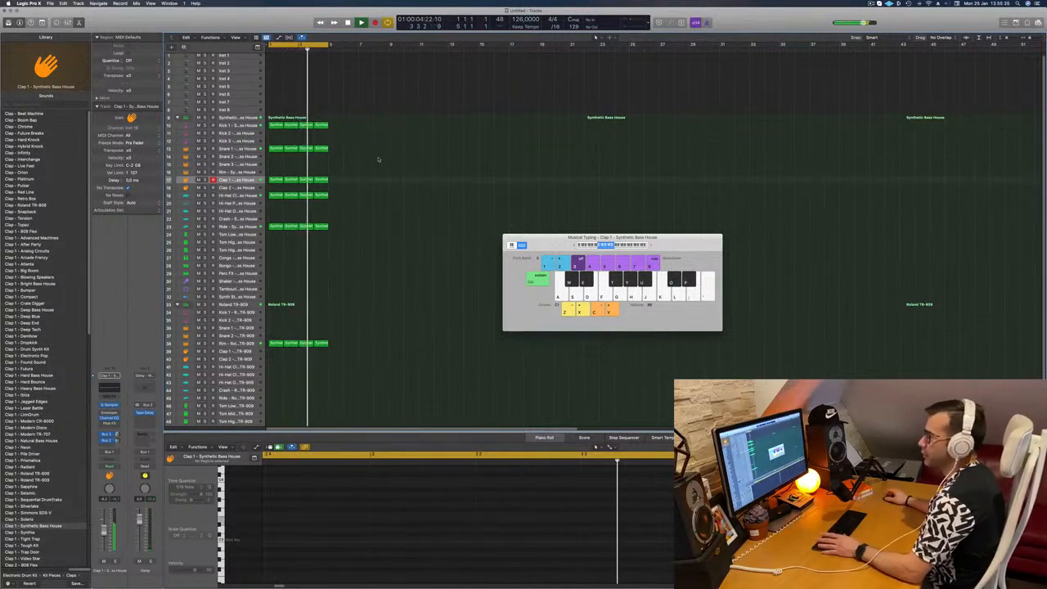
{"action": "scroll", "coordinate": [381, 164], "scroll_direction": "down", "scroll_amount": 2}
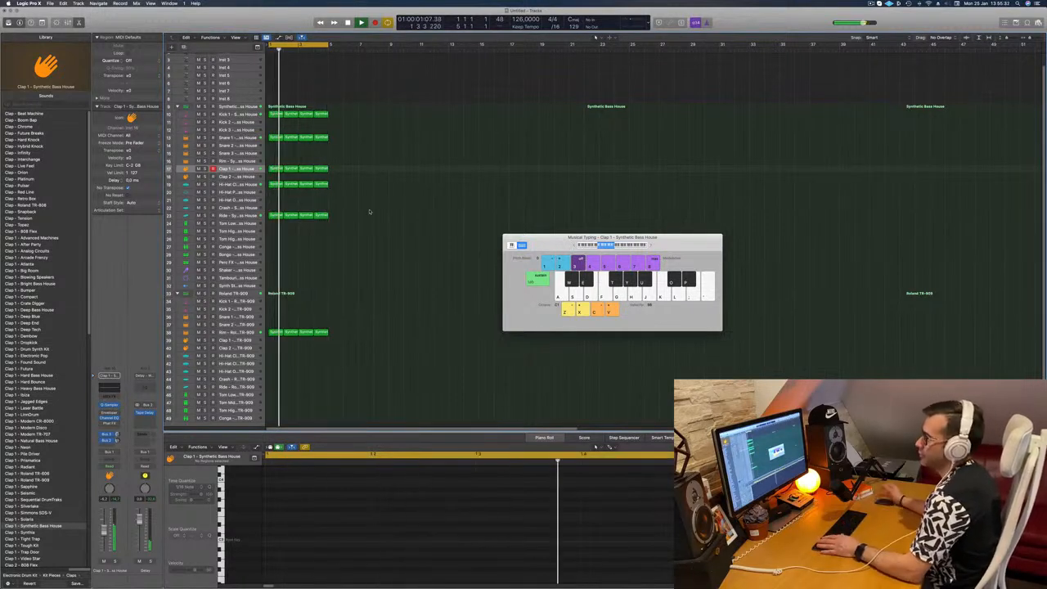
Step: Copy the first Ride region to Tom High 1, keep only its notes on beats 3, 4 and the last offbeat eighth, and lower their pitch
{"action": "left_click", "coordinate": [275, 216]}
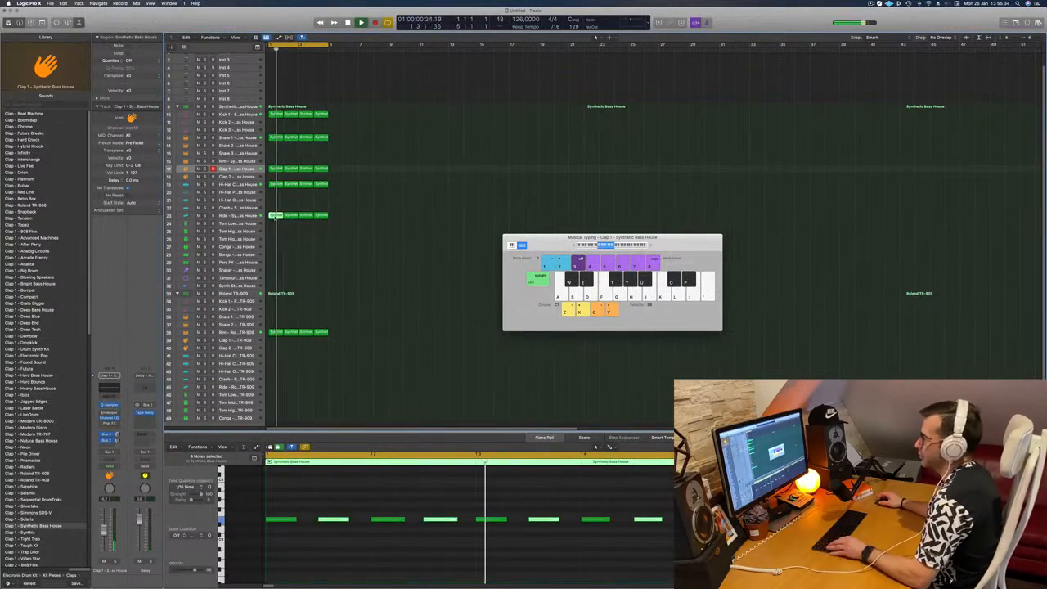
{"action": "left_click_drag", "start_coordinate": [274, 216], "coordinate": [275, 239]}
{"action": "left_click_drag", "start_coordinate": [282, 505], "coordinate": [457, 535]}
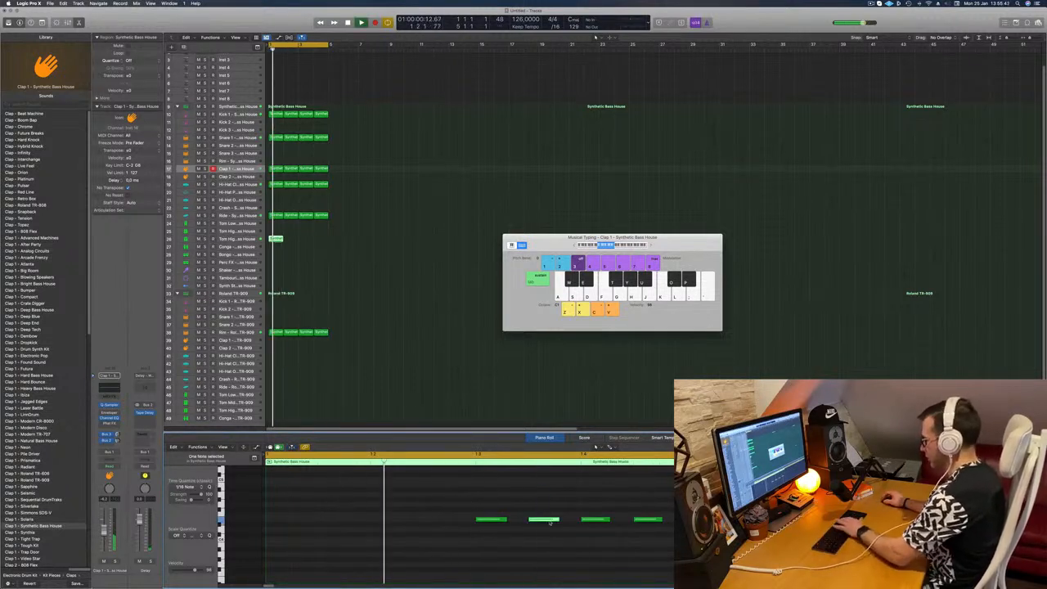
{"action": "left_click_drag", "start_coordinate": [449, 482], "coordinate": [703, 564]}
{"action": "key", "text": "shift+alt+Down"}
{"action": "key", "text": "shift+alt+Down"}
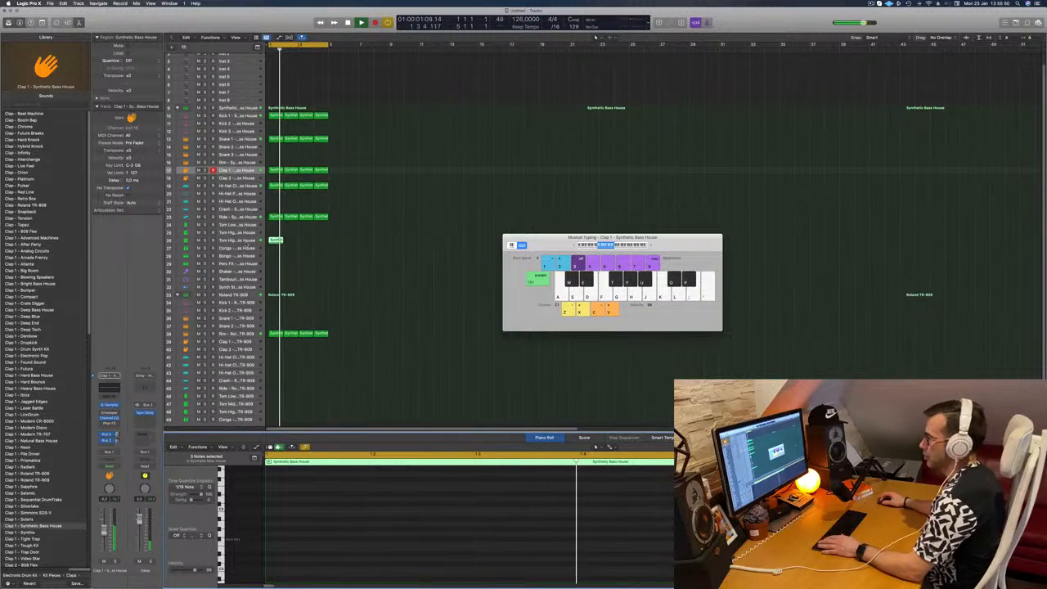
Step: Audition the Tom High 1 track with the loop and repeat its region across four bars
{"action": "left_click", "coordinate": [237, 240]}
{"action": "key", "text": "space"}
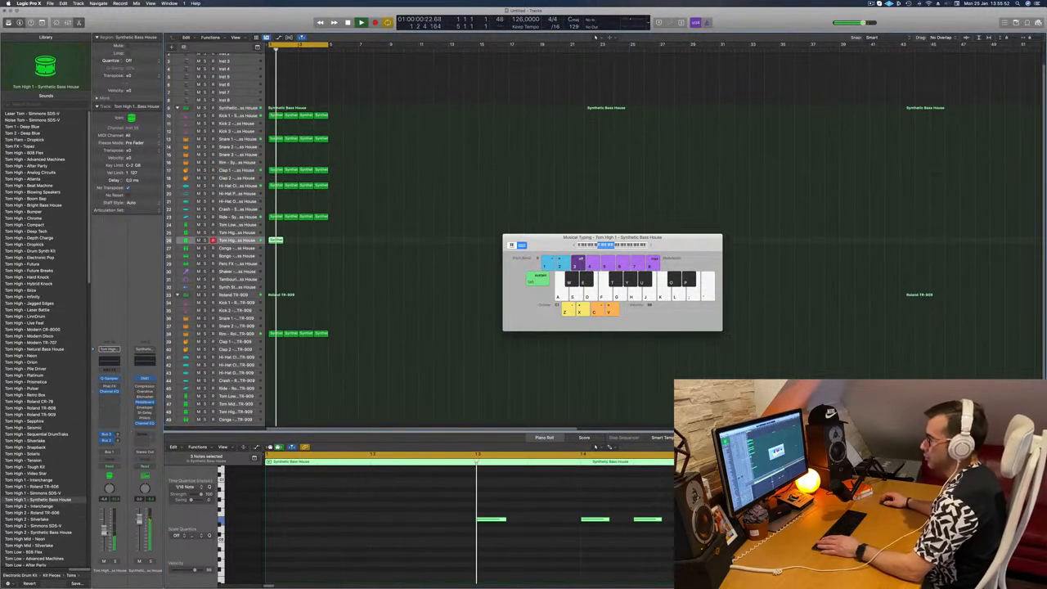
{"action": "key", "text": "space"}
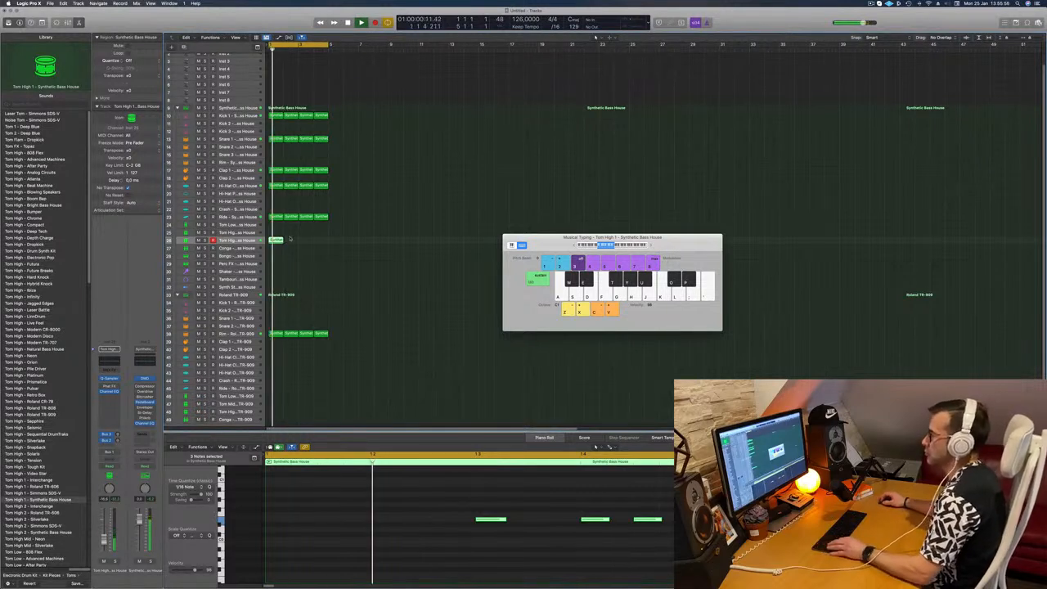
{"action": "left_click_drag", "start_coordinate": [277, 241], "coordinate": [292, 240]}
{"action": "left_click_drag", "start_coordinate": [340, 238], "coordinate": [298, 243]}
{"action": "left_click", "coordinate": [279, 257]}
{"action": "key", "text": "space"}
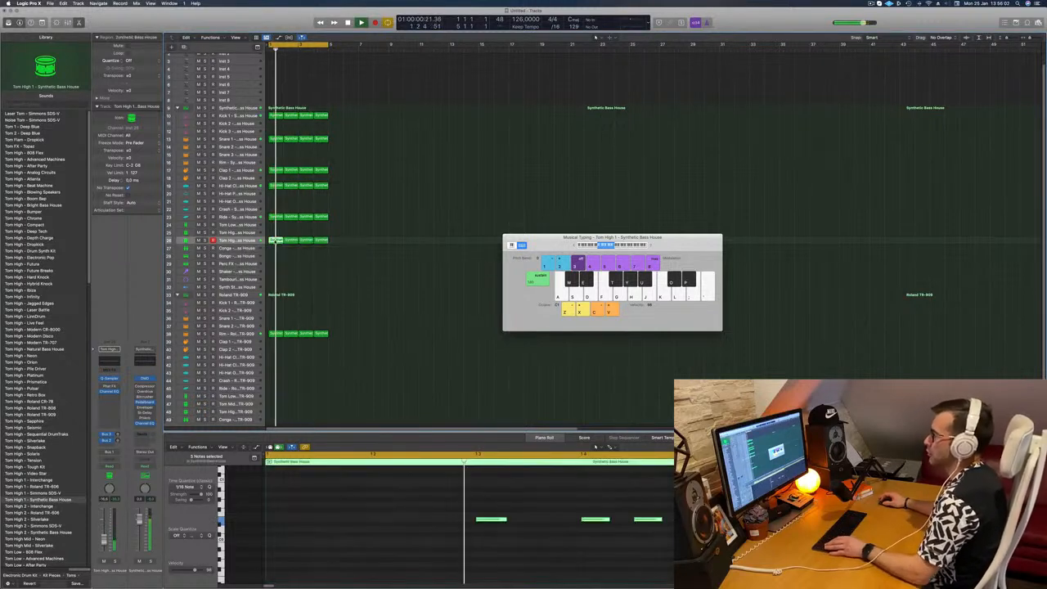
Step: Build a four-bar Tom High 2 part from a copy of the Tom High 1 region with its notes moved two beats earlier
{"action": "left_click_drag", "start_coordinate": [273, 241], "coordinate": [277, 236]}
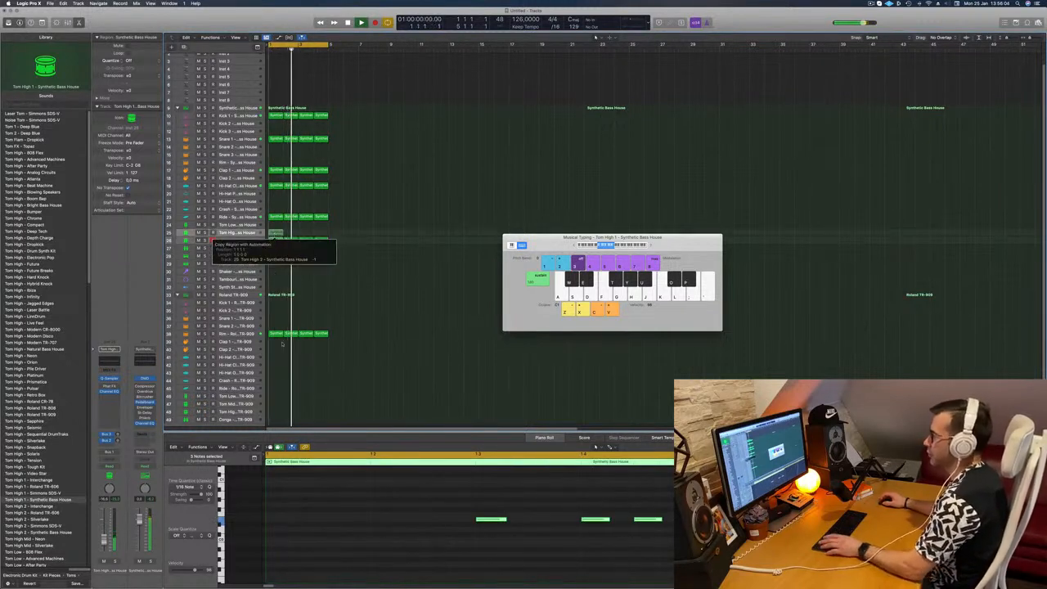
{"action": "key", "text": "space"}
{"action": "left_click_drag", "start_coordinate": [408, 484], "coordinate": [673, 541]}
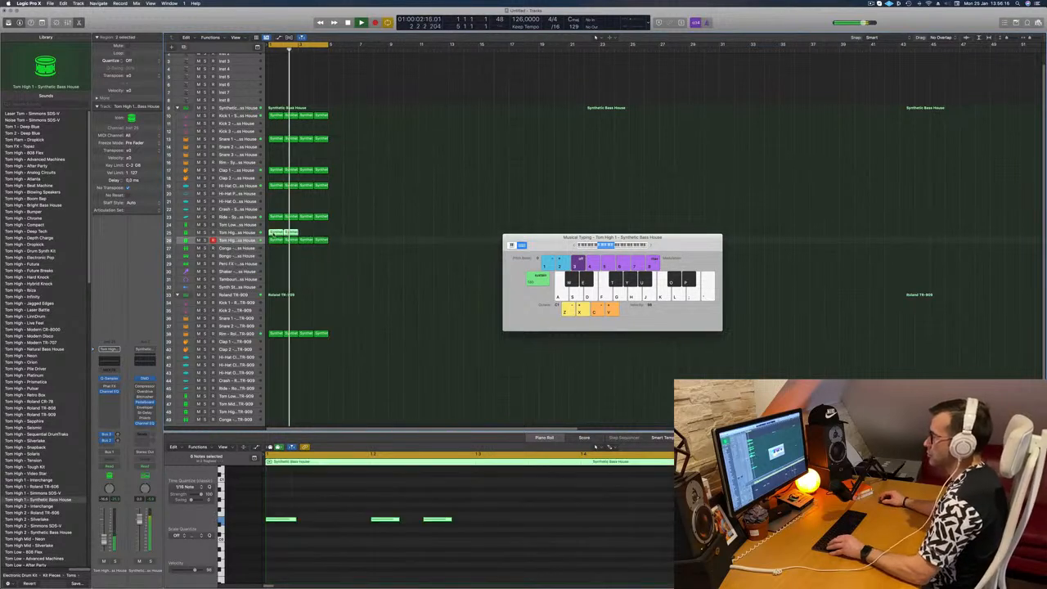
{"action": "left_click_drag", "start_coordinate": [300, 237], "coordinate": [313, 245]}
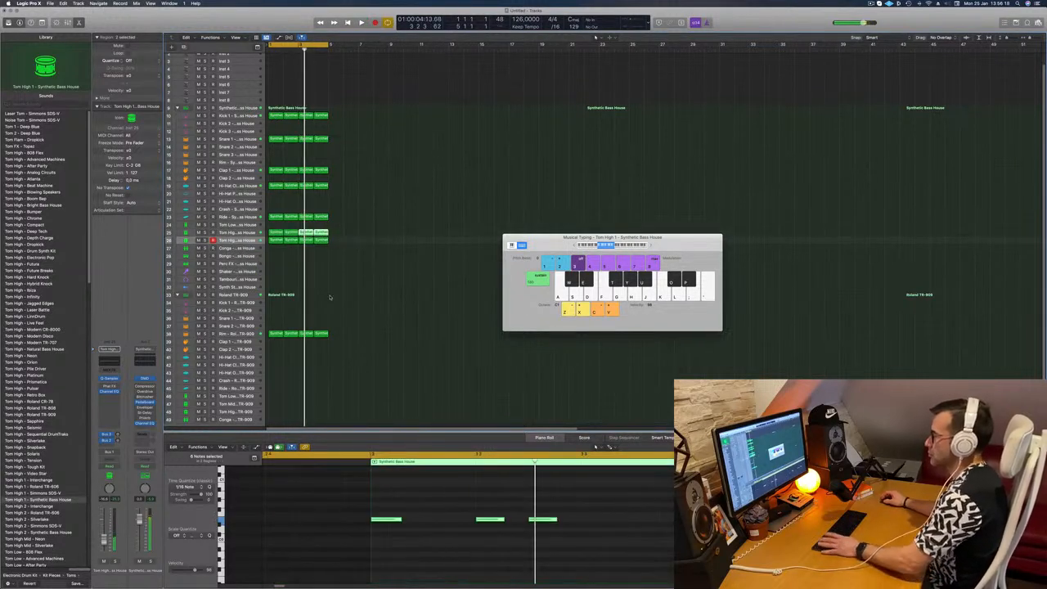
Step: Copy the first Tom High 2 region to bar 1 of the Inst 1 track and play it
{"action": "scroll", "coordinate": [237, 164], "scroll_direction": "up", "scroll_amount": 2}
{"action": "left_click", "coordinate": [247, 58]}
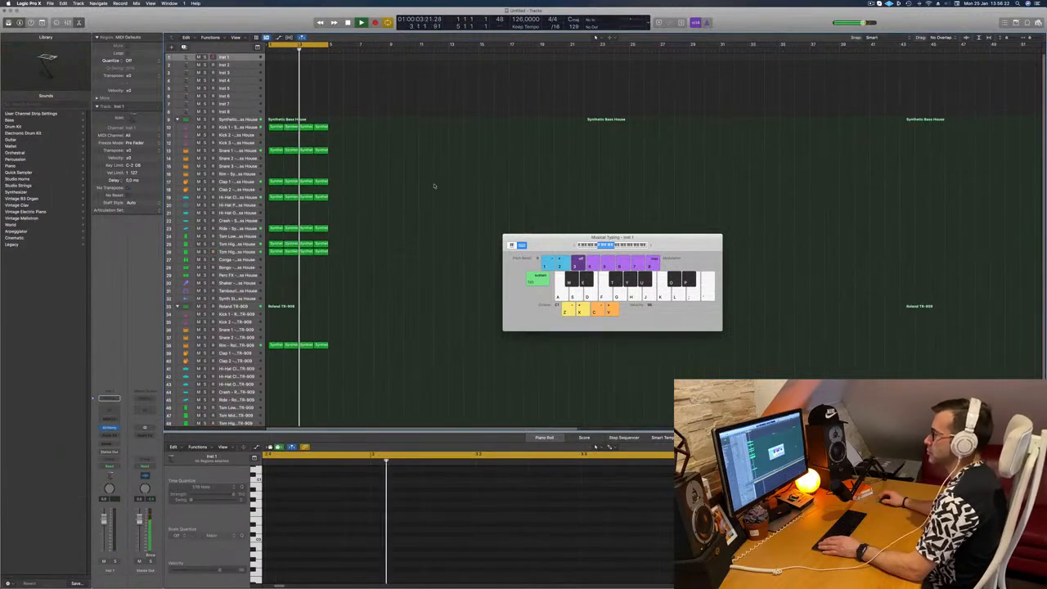
{"action": "left_click", "coordinate": [273, 244]}
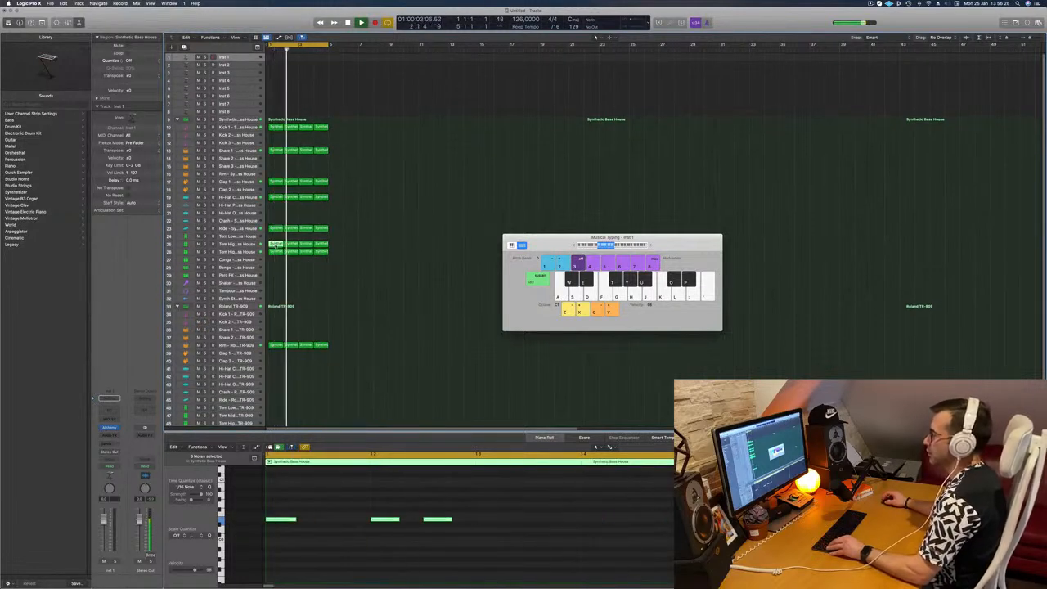
{"action": "left_click_drag", "start_coordinate": [272, 50], "coordinate": [272, 57]}
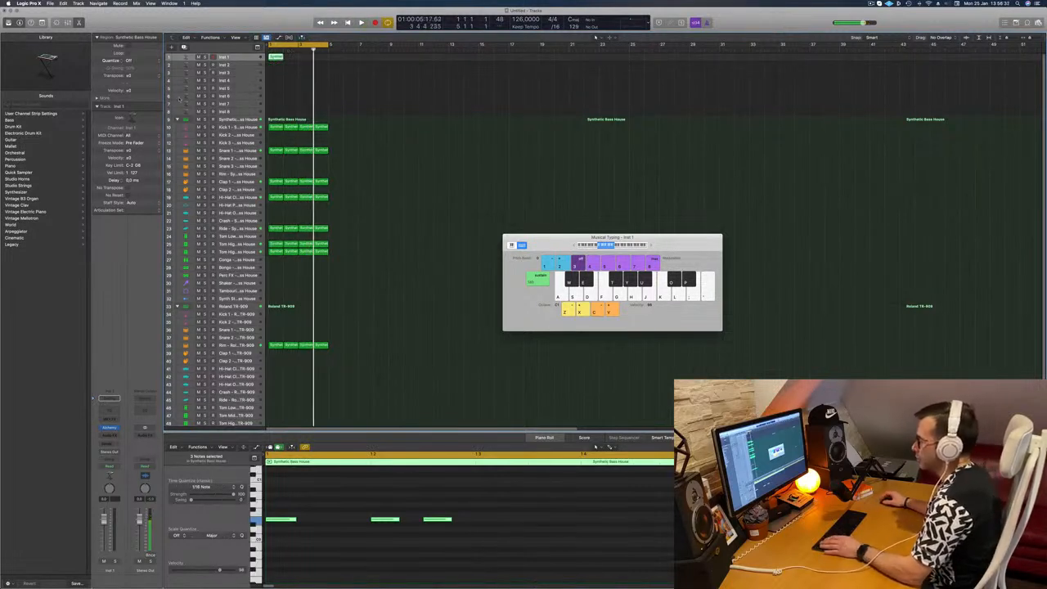
{"action": "key", "text": "space"}
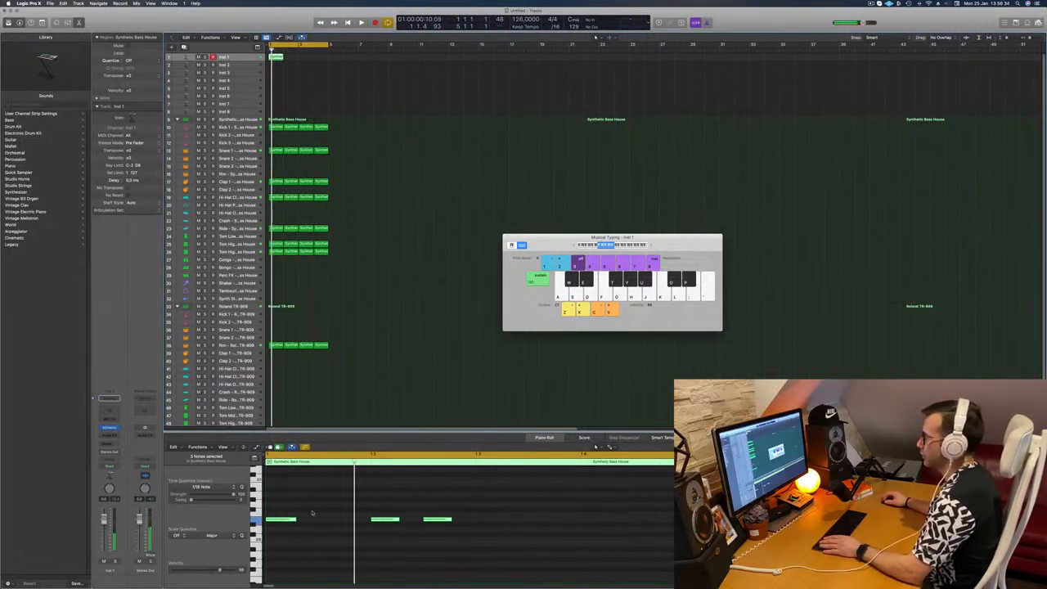
Step: Shorten and duplicate the Inst 1 region's notes into a sixteenth-note pattern filling the bar, and open the track's Alchemy synth
{"action": "mouse_move", "coordinate": [310, 503]}
{"action": "left_mouse_down"}
{"action": "mouse_move", "coordinate": [275, 543]}
{"action": "mouse_move", "coordinate": [281, 521]}
{"action": "mouse_move", "coordinate": [306, 524]}
{"action": "left_mouse_up"}
{"action": "left_click_drag", "start_coordinate": [380, 506], "coordinate": [407, 524]}
{"action": "key", "text": "space"}
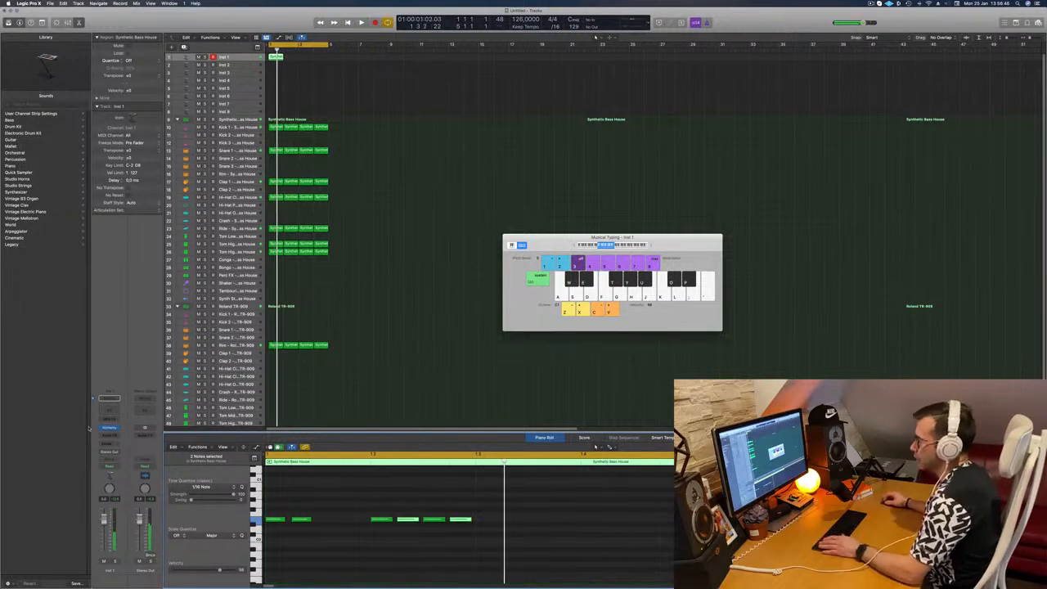
{"action": "left_click", "coordinate": [111, 429]}
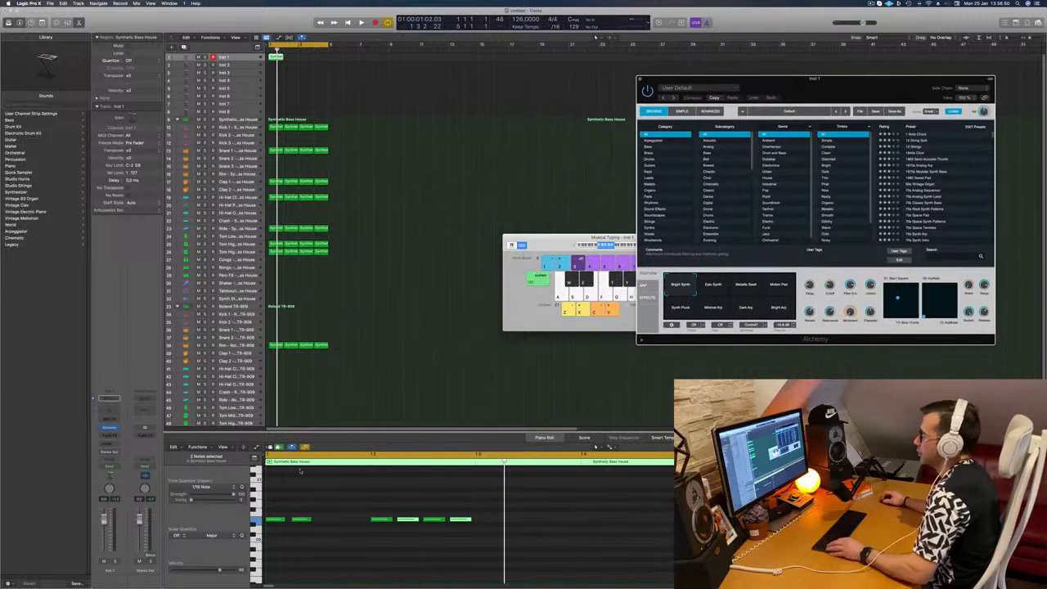
{"action": "mouse_move", "coordinate": [489, 508]}
{"action": "left_mouse_down"}
{"action": "mouse_move", "coordinate": [267, 539]}
{"action": "mouse_move", "coordinate": [272, 522]}
{"action": "mouse_move", "coordinate": [486, 521]}
{"action": "left_mouse_up"}
Step: Load the Deep Atmospheric preset from Alchemy's Bass category
{"action": "left_click_drag", "start_coordinate": [836, 101], "coordinate": [591, 117]}
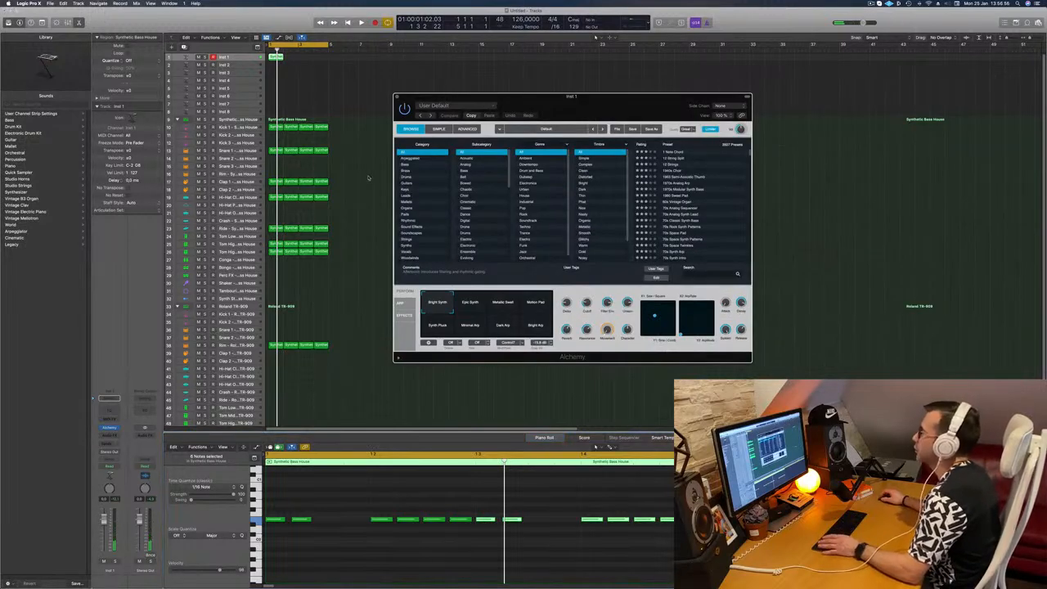
{"action": "left_click", "coordinate": [406, 164]}
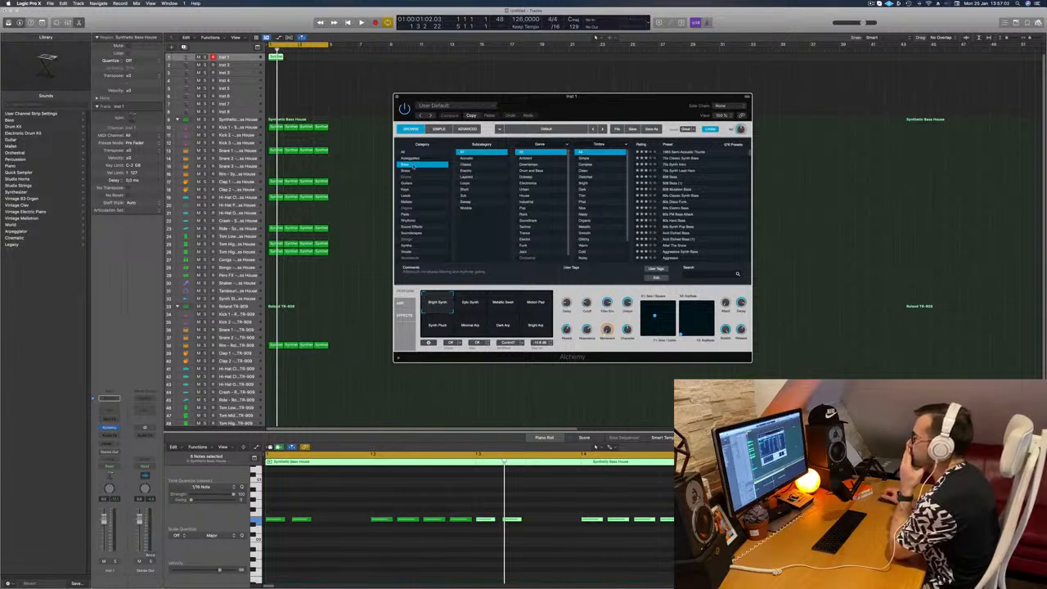
{"action": "scroll", "coordinate": [711, 220], "scroll_direction": "down", "scroll_amount": 10}
{"action": "left_click", "coordinate": [678, 214]}
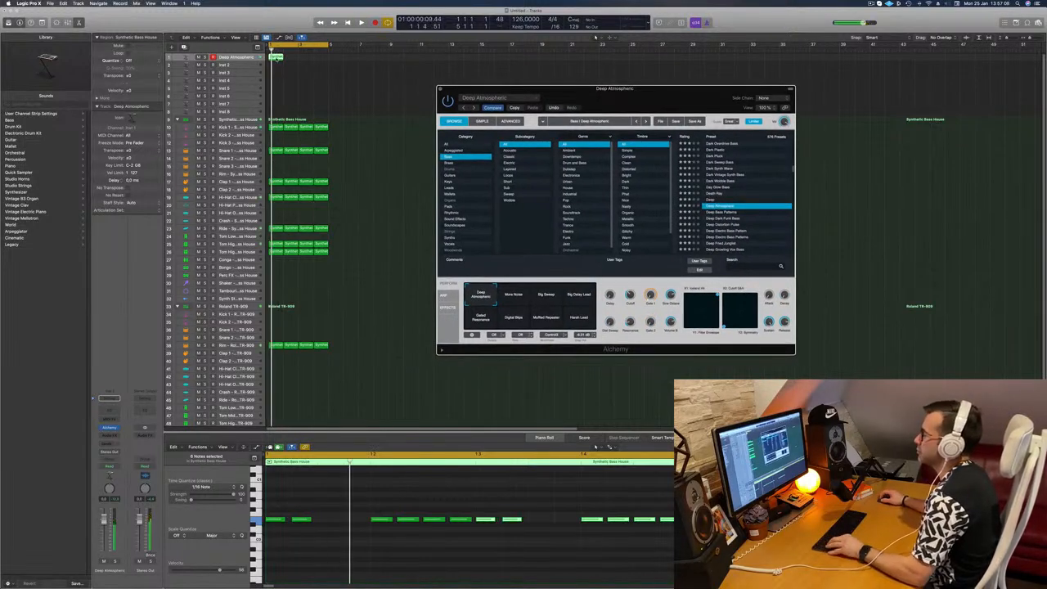
Step: Repeat the Deep Atmospheric region across four bars and play the loop
{"action": "left_click_drag", "start_coordinate": [277, 58], "coordinate": [304, 59]}
{"action": "left_click", "coordinate": [277, 58], "text": "shift"}
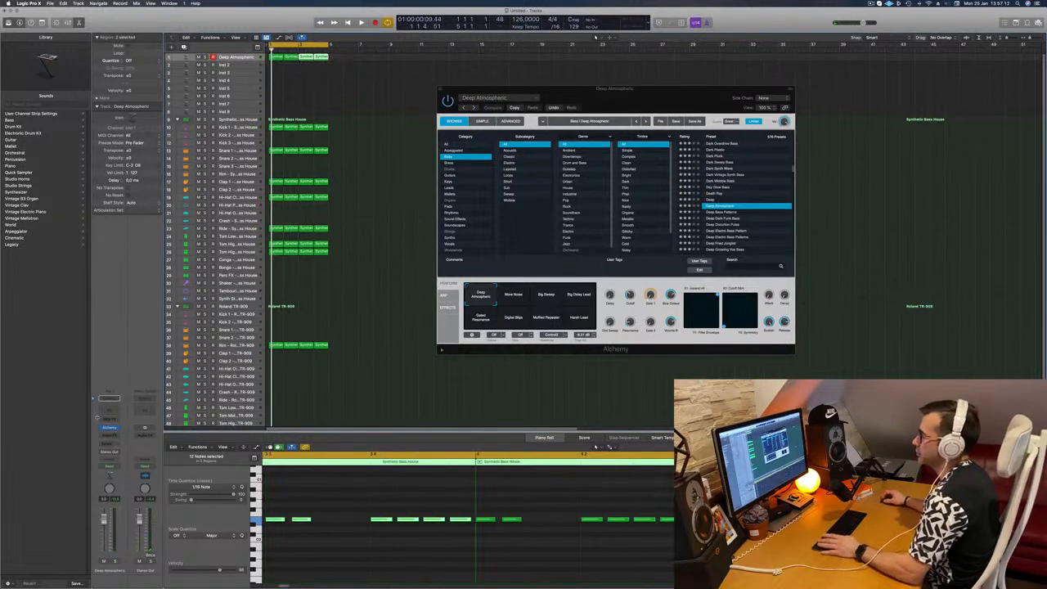
{"action": "key", "text": "space"}
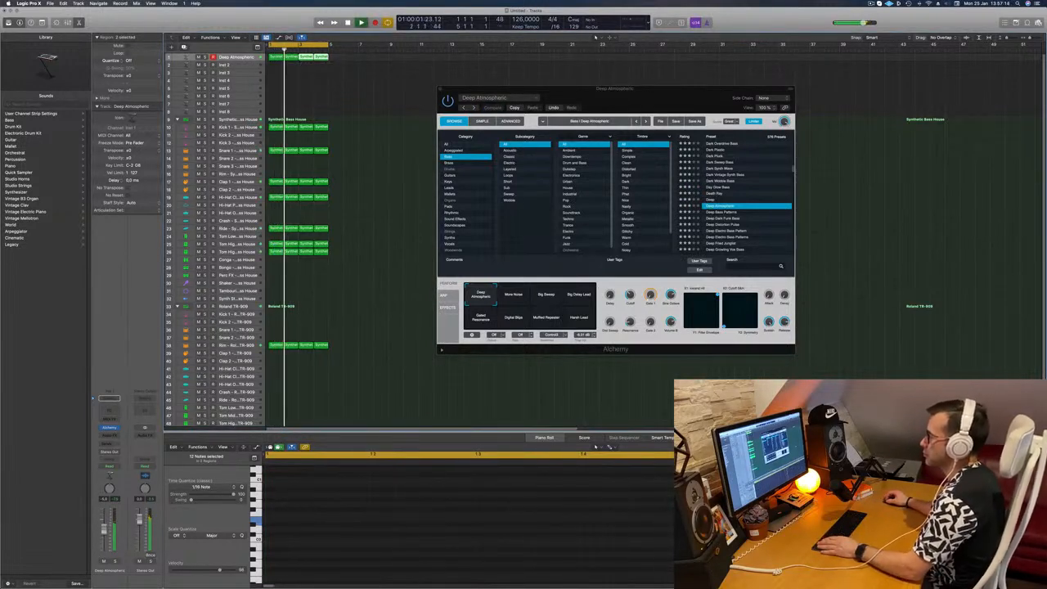
Step: Audition the preset's other performance snapshots, from More Noise through Harsh Lead, while the loop plays
{"action": "left_click_drag", "start_coordinate": [677, 91], "coordinate": [563, 76]}
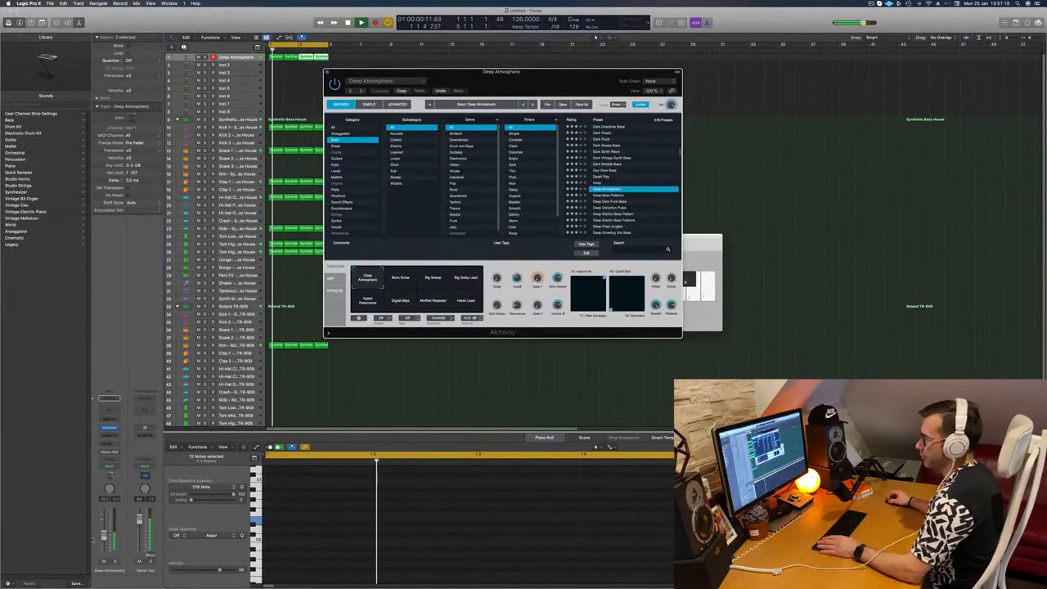
{"action": "left_click", "coordinate": [400, 281]}
{"action": "left_click", "coordinate": [444, 280]}
{"action": "left_click", "coordinate": [465, 281]}
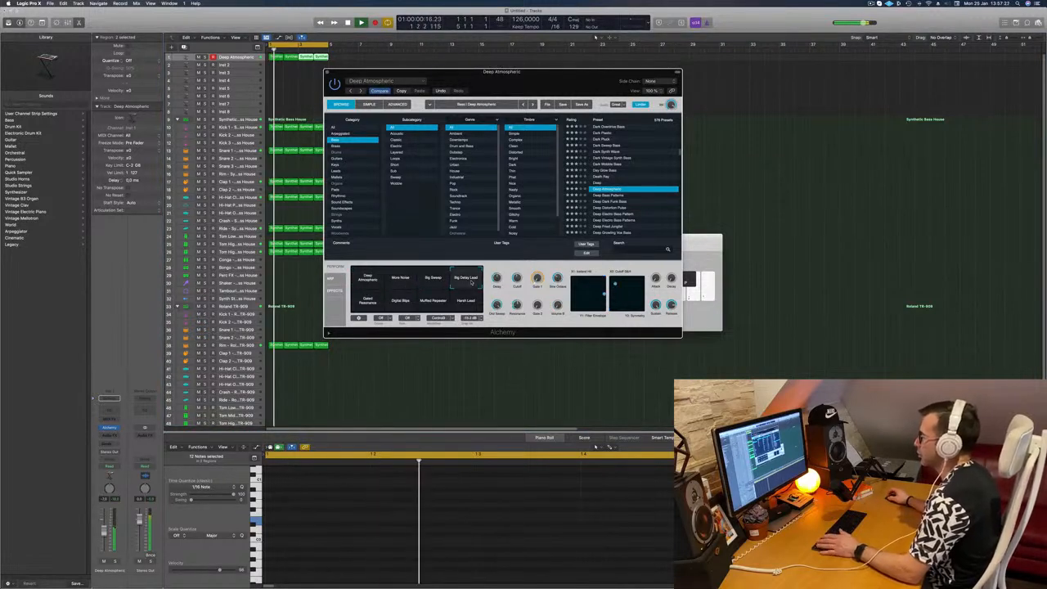
{"action": "left_click", "coordinate": [368, 304]}
{"action": "left_click", "coordinate": [392, 308]}
{"action": "left_click", "coordinate": [433, 303]}
{"action": "left_click", "coordinate": [465, 302]}
{"action": "key", "text": "space"}
Step: Transpose all notes in the four Deep Atmospheric regions and play the loop with the Deep Atmospheric snapshot
{"action": "left_click", "coordinate": [277, 59], "text": "shift"}
{"action": "left_click", "coordinate": [291, 59], "text": "shift"}
{"action": "left_click", "coordinate": [342, 511]}
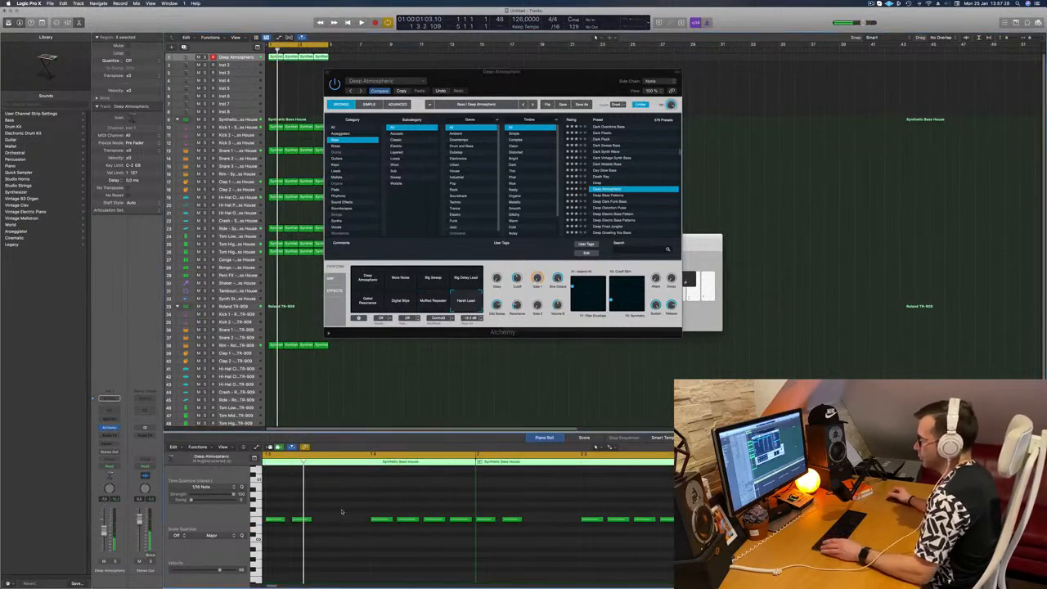
{"action": "key", "text": "super+a"}
{"action": "key", "text": "Delete"}
{"action": "key", "text": "space"}
{"action": "left_click_drag", "start_coordinate": [537, 86], "coordinate": [751, 71]}
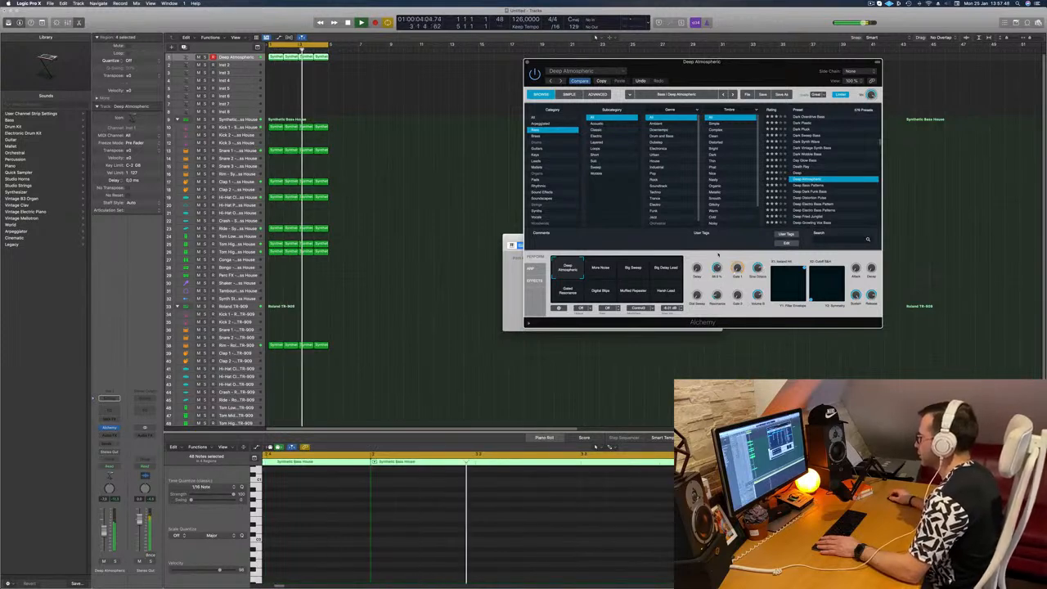
Step: Adjust Alchemy's Cutoff, Filter Envelope pad and Gate 1 amount for the Deep Atmospheric bass during playback
{"action": "left_click_drag", "start_coordinate": [719, 279], "coordinate": [719, 260]}
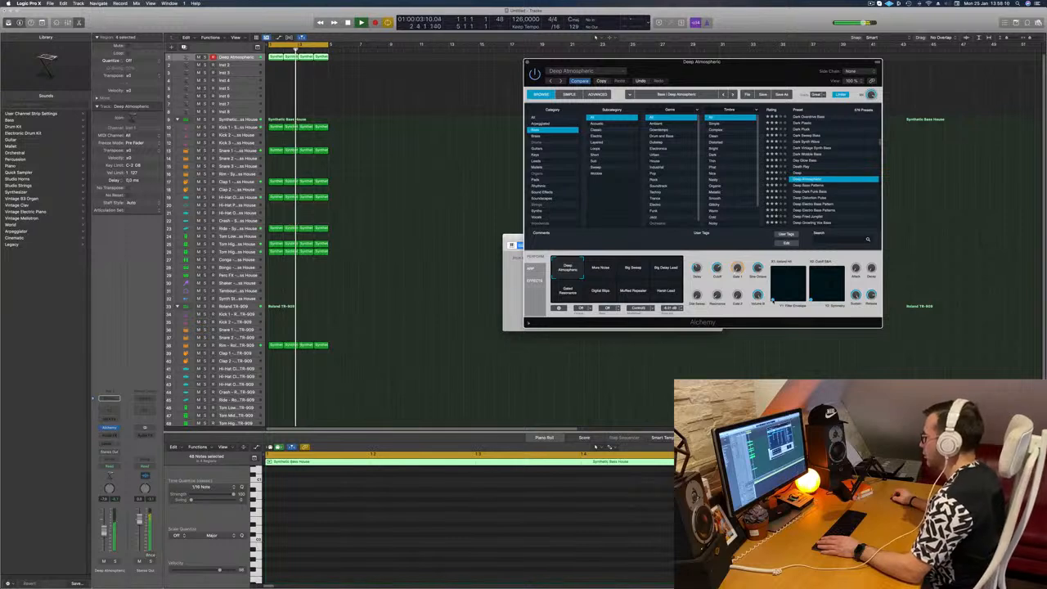
{"action": "left_click_drag", "start_coordinate": [773, 301], "coordinate": [796, 272]}
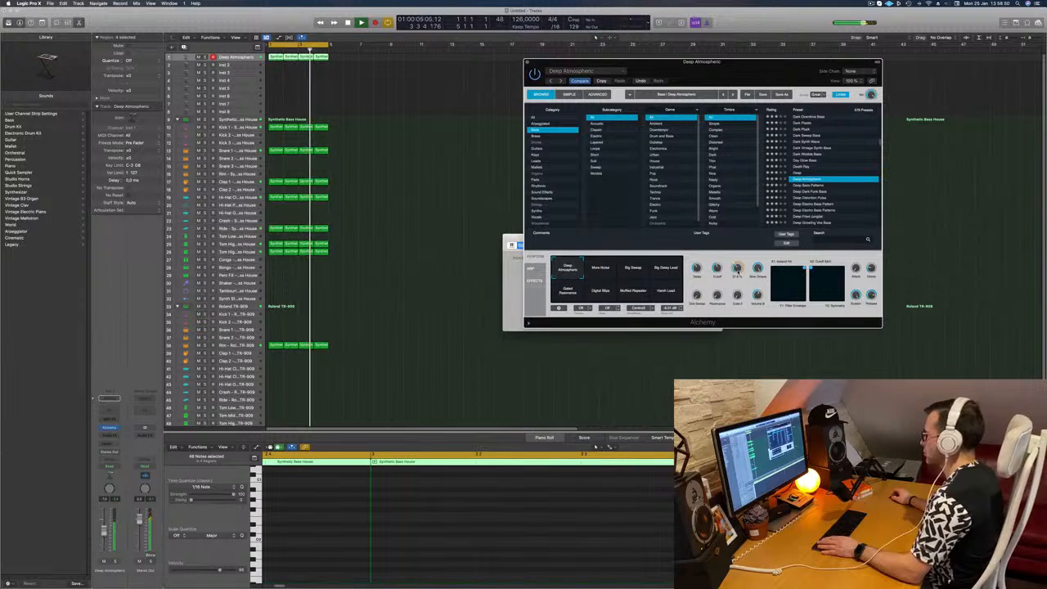
{"action": "left_click_drag", "start_coordinate": [736, 268], "coordinate": [738, 269]}
{"action": "left_click", "coordinate": [749, 55]}
{"action": "left_click_drag", "start_coordinate": [749, 62], "coordinate": [670, 30]}
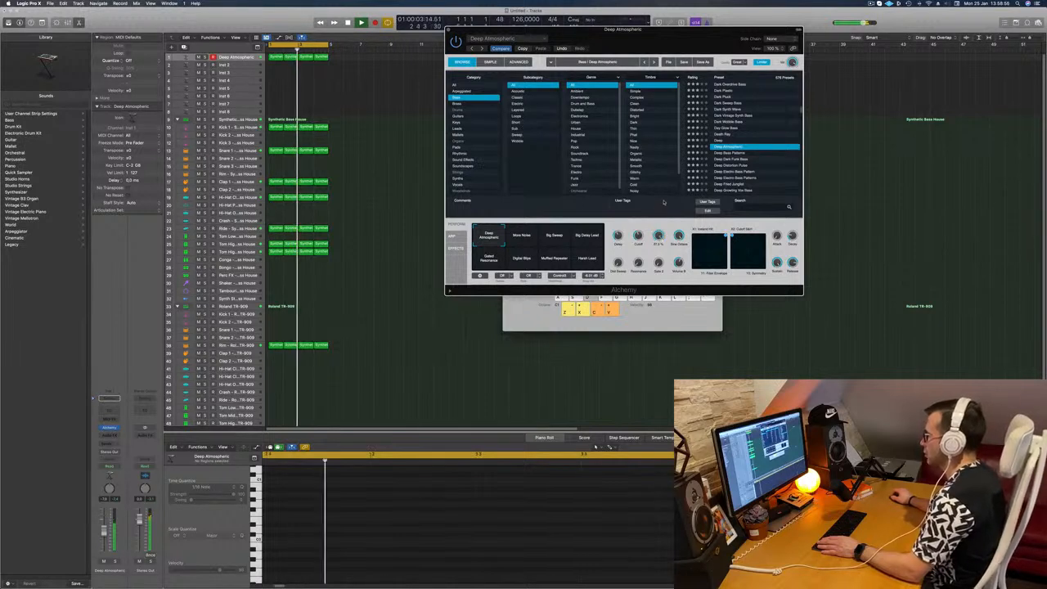
{"action": "left_click_drag", "start_coordinate": [661, 266], "coordinate": [665, 244]}
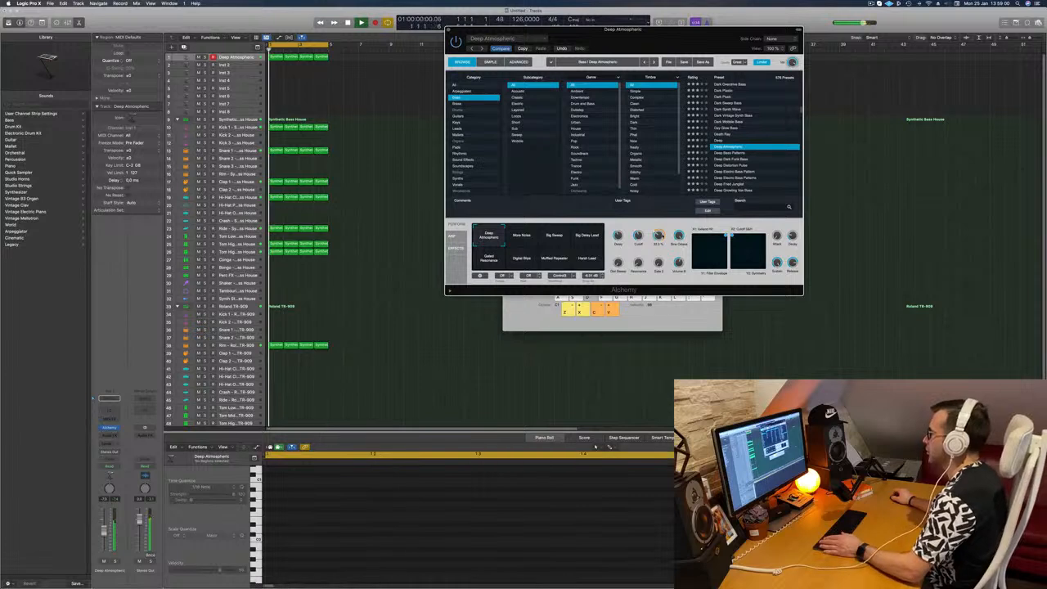
{"action": "left_click_drag", "start_coordinate": [718, 51], "coordinate": [788, 77]}
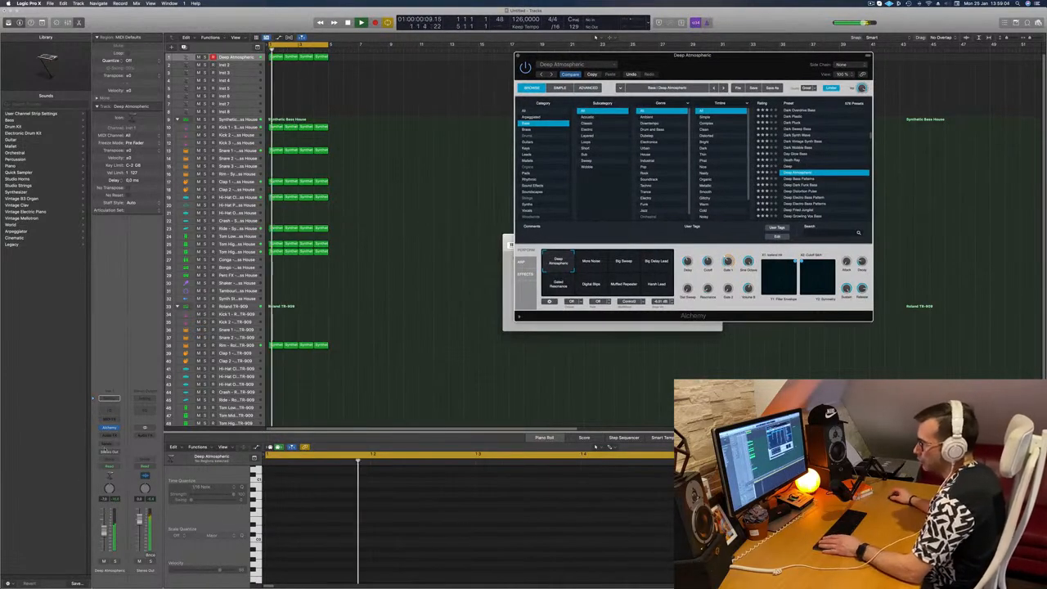
Step: Insert a stereo Compressor from the Dynamics effects on the Deep Atmospheric channel strip
{"action": "left_click", "coordinate": [99, 436]}
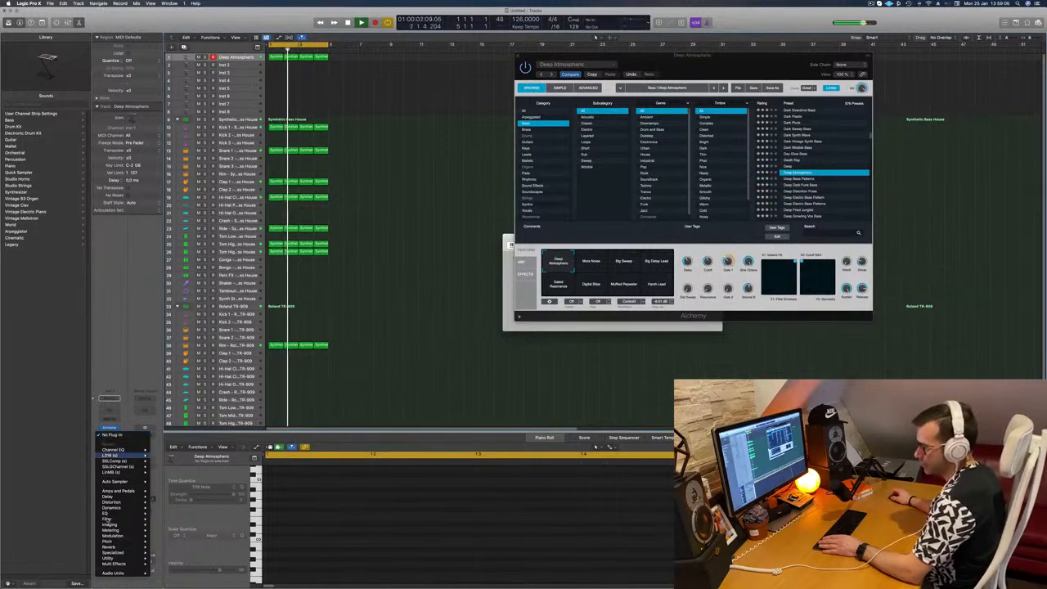
{"action": "mouse_move", "coordinate": [115, 530]}
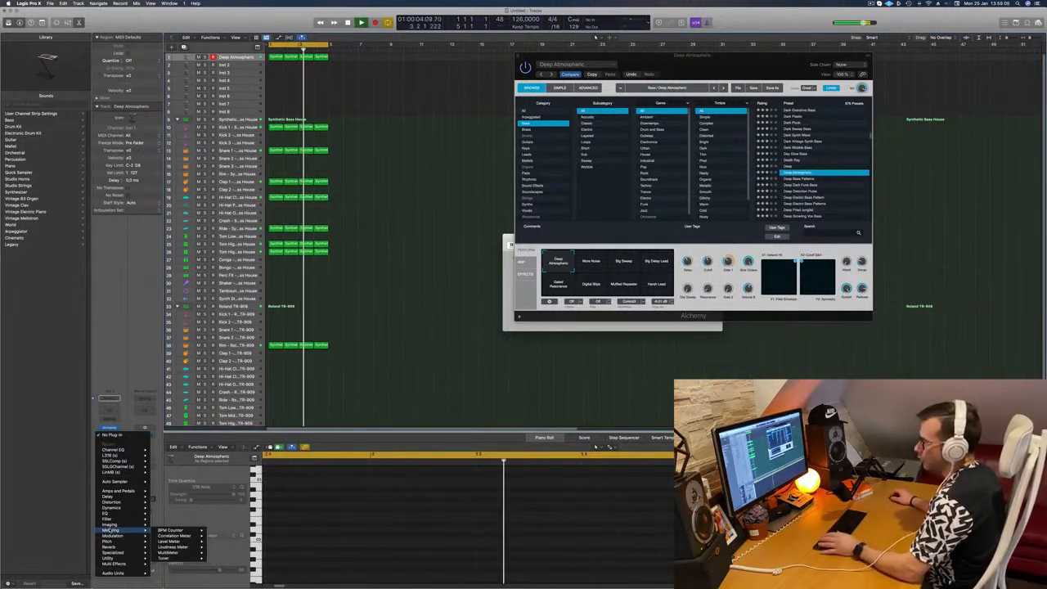
{"action": "mouse_move", "coordinate": [111, 501]}
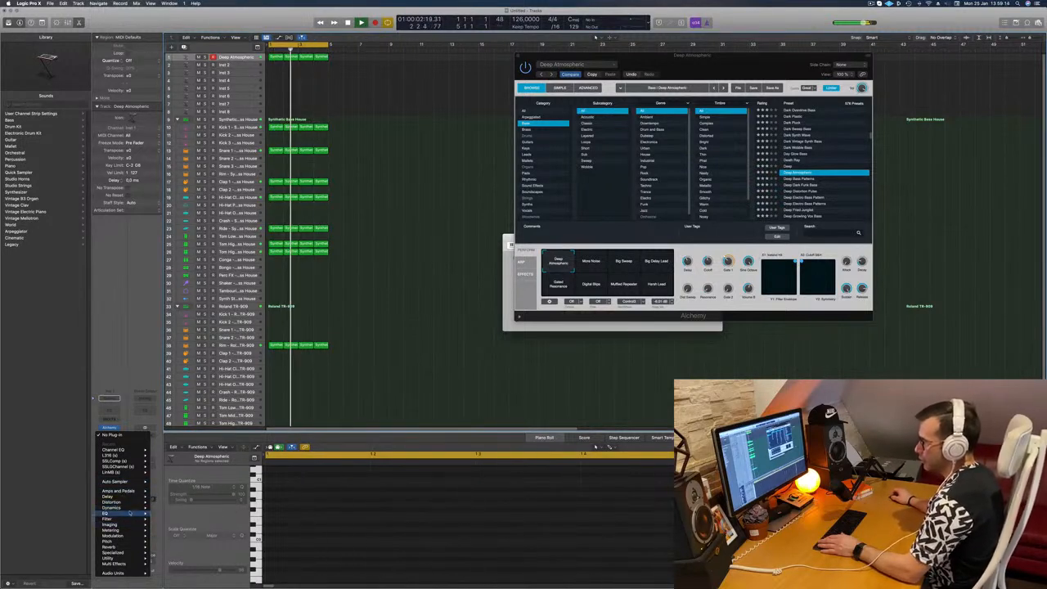
{"action": "mouse_move", "coordinate": [180, 513]}
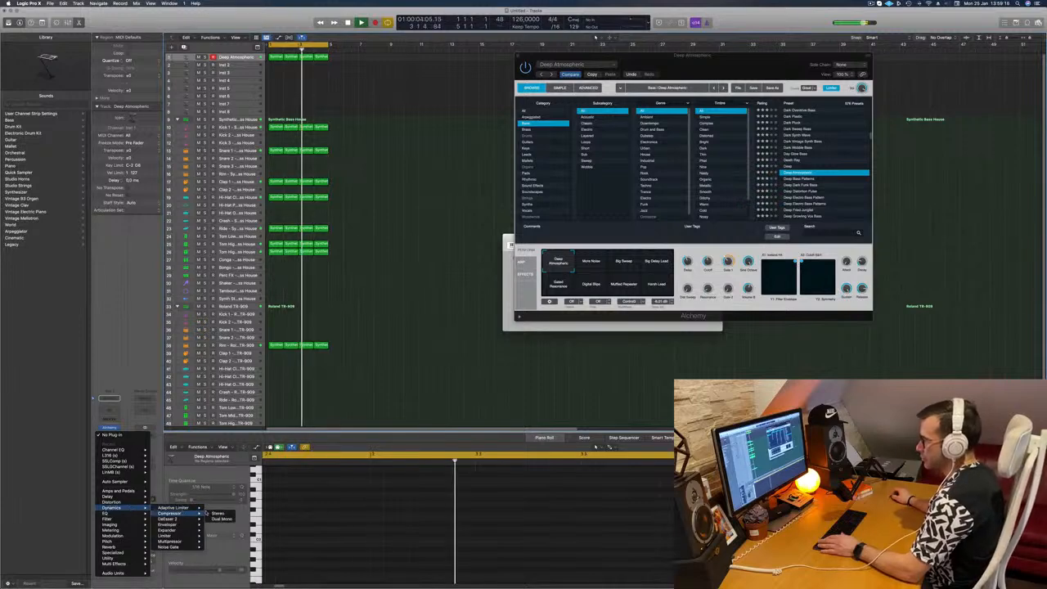
{"action": "left_click", "coordinate": [216, 513]}
Step: Set the Compressor's side chain source to Kick 1 - Synthetic Bass House (Inst 9) and close the plug-in
{"action": "left_click_drag", "start_coordinate": [615, 96], "coordinate": [646, 100]}
{"action": "left_click", "coordinate": [646, 100]}
{"action": "mouse_move", "coordinate": [646, 122]}
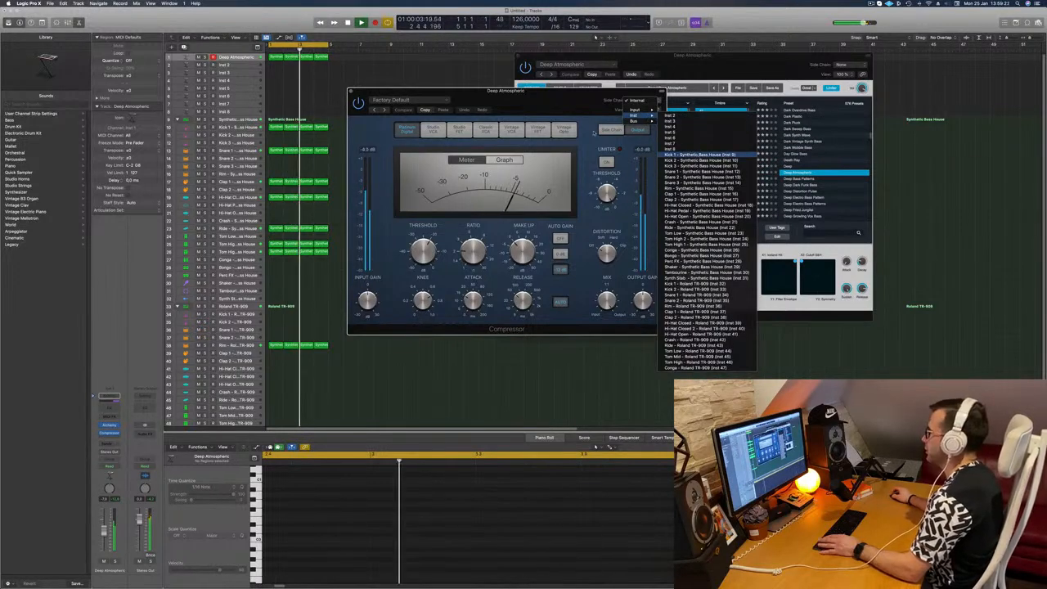
{"action": "left_click", "coordinate": [695, 154]}
{"action": "left_click_drag", "start_coordinate": [573, 91], "coordinate": [593, 91]}
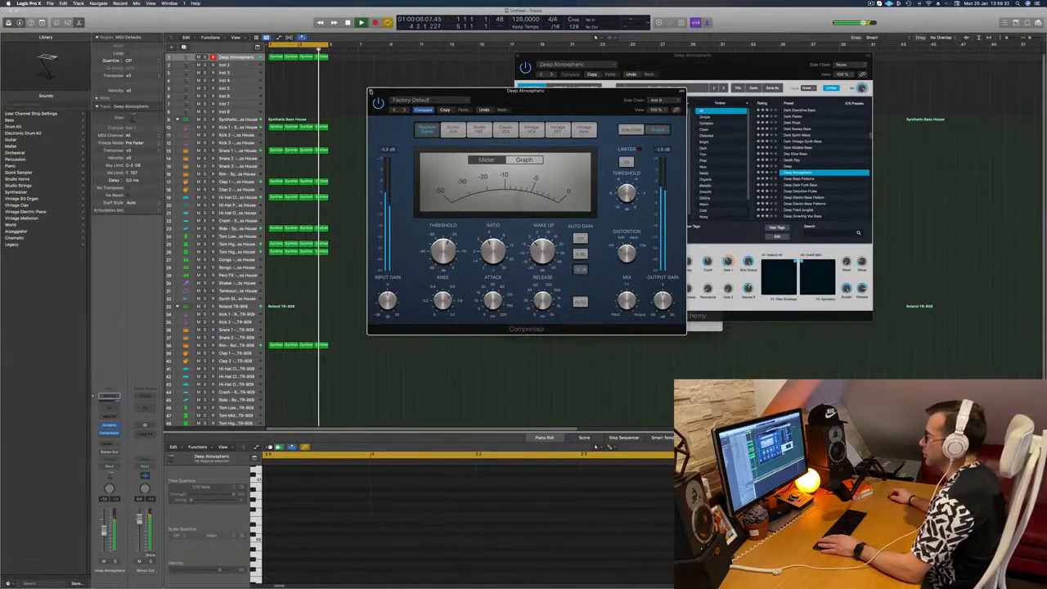
{"action": "left_click", "coordinate": [371, 91]}
Step: Close Alchemy, repeat all four-bar regions three times up to bar 17, and extend the cycle range over all 16 bars
{"action": "left_click_drag", "start_coordinate": [634, 57], "coordinate": [797, 90]}
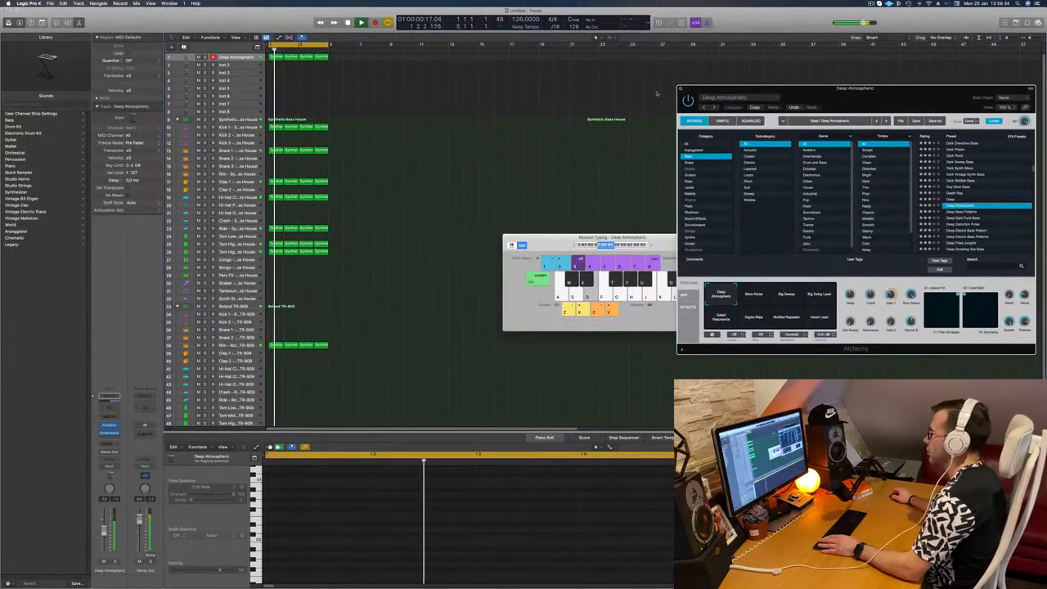
{"action": "left_click", "coordinate": [680, 88]}
{"action": "key", "text": "super+r"}
{"action": "key", "text": "super+r"}
{"action": "key", "text": "super+r"}
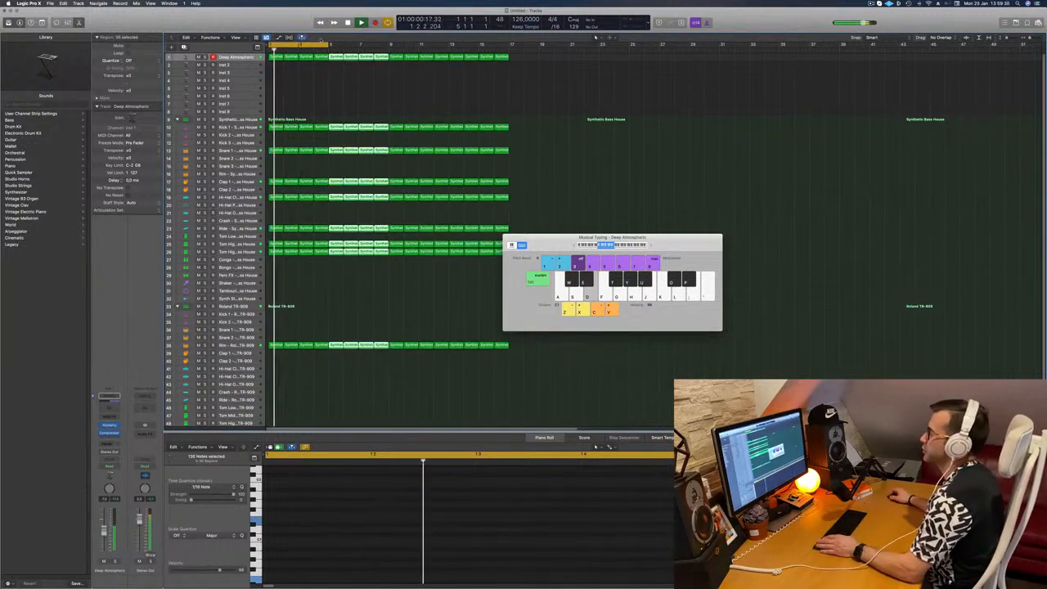
{"action": "left_click_drag", "start_coordinate": [270, 43], "coordinate": [507, 45]}
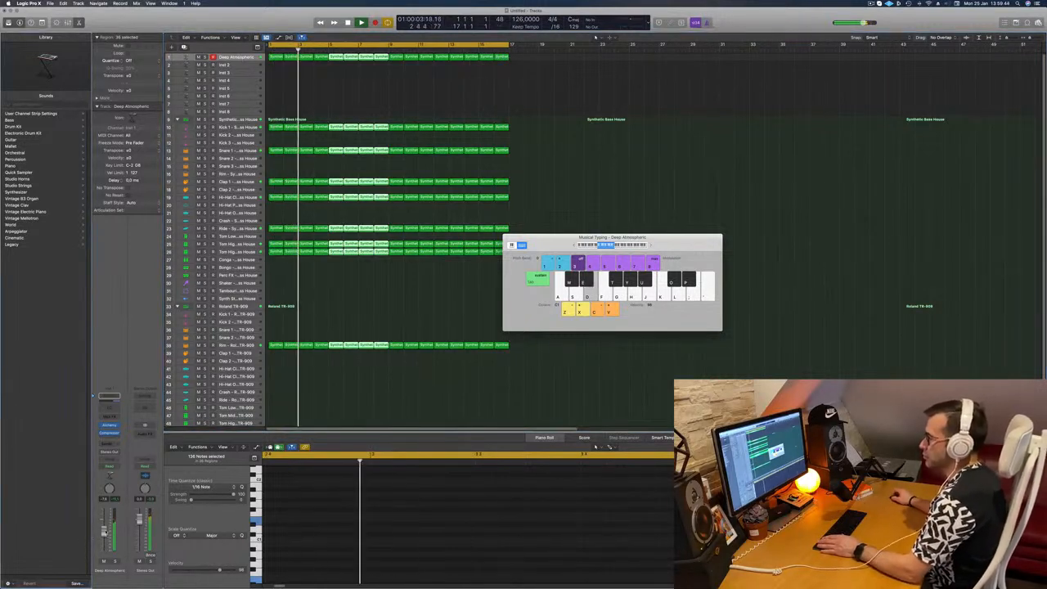
Step: Reopen Alchemy on the Deep Atmospheric track and adjust its Cutoff while the 16-bar loop plays
{"action": "left_click", "coordinate": [109, 426]}
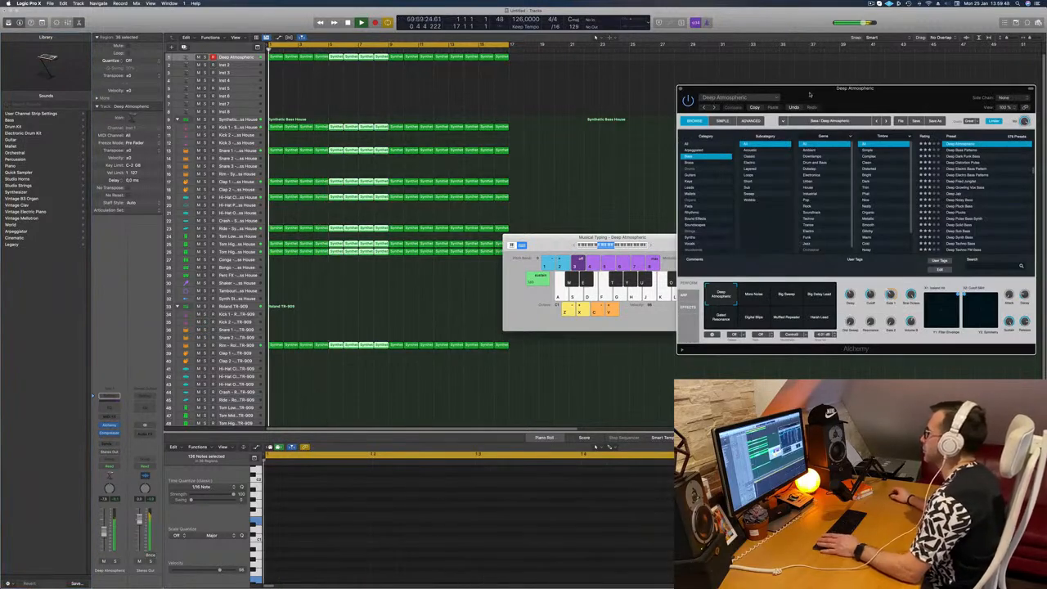
{"action": "left_click_drag", "start_coordinate": [800, 98], "coordinate": [675, 88]}
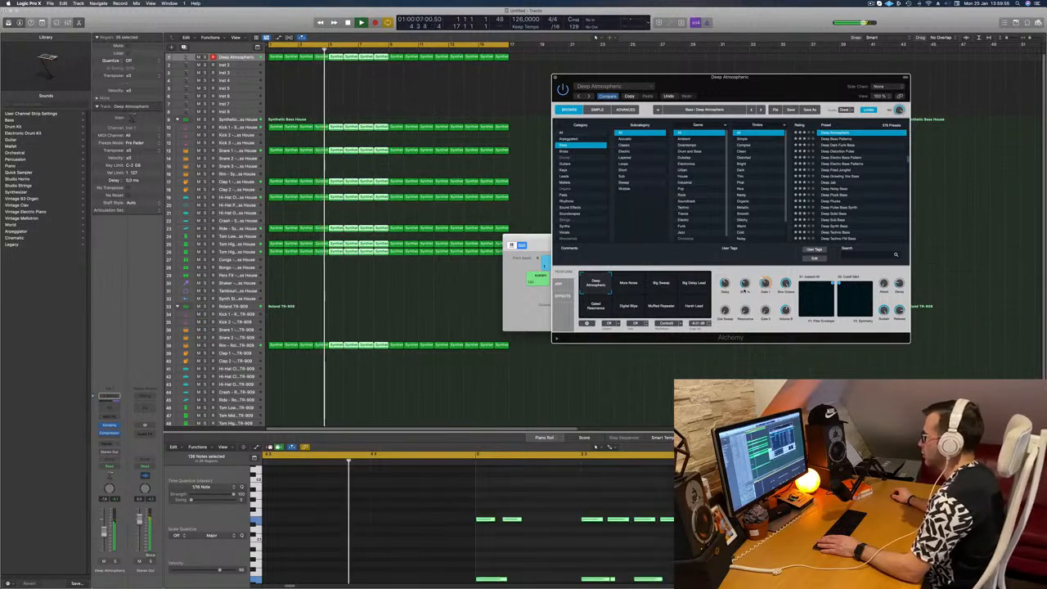
{"action": "key", "text": "Return"}
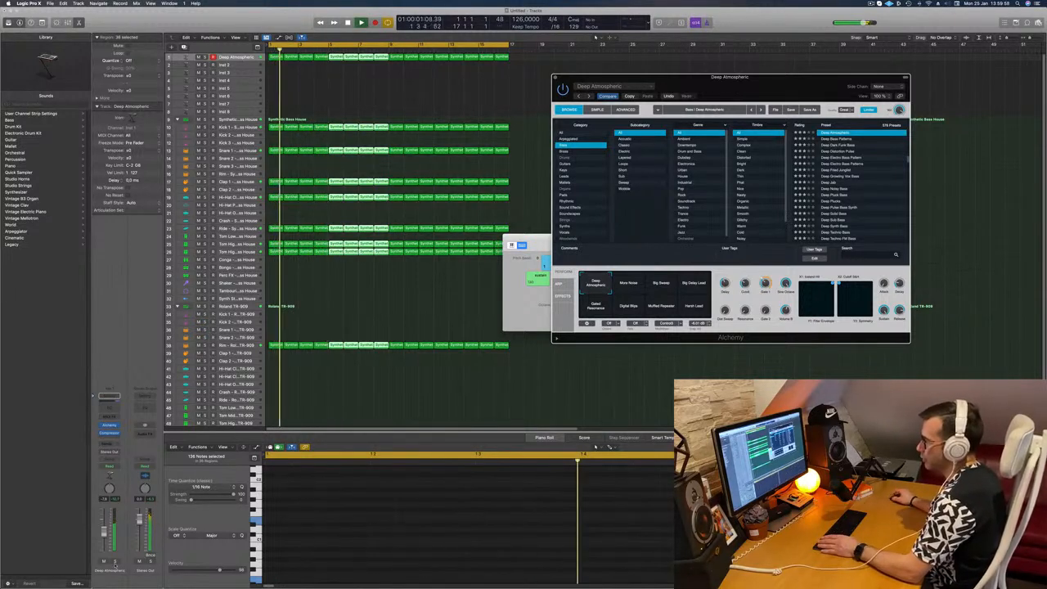
{"action": "key", "text": "Return"}
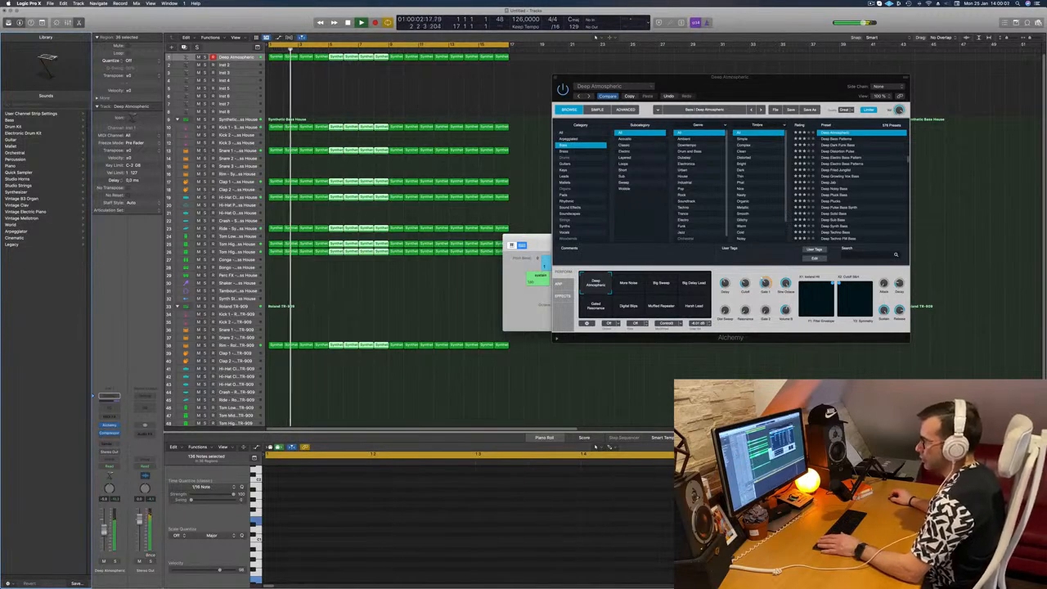
{"action": "left_click_drag", "start_coordinate": [691, 86], "coordinate": [477, 125]}
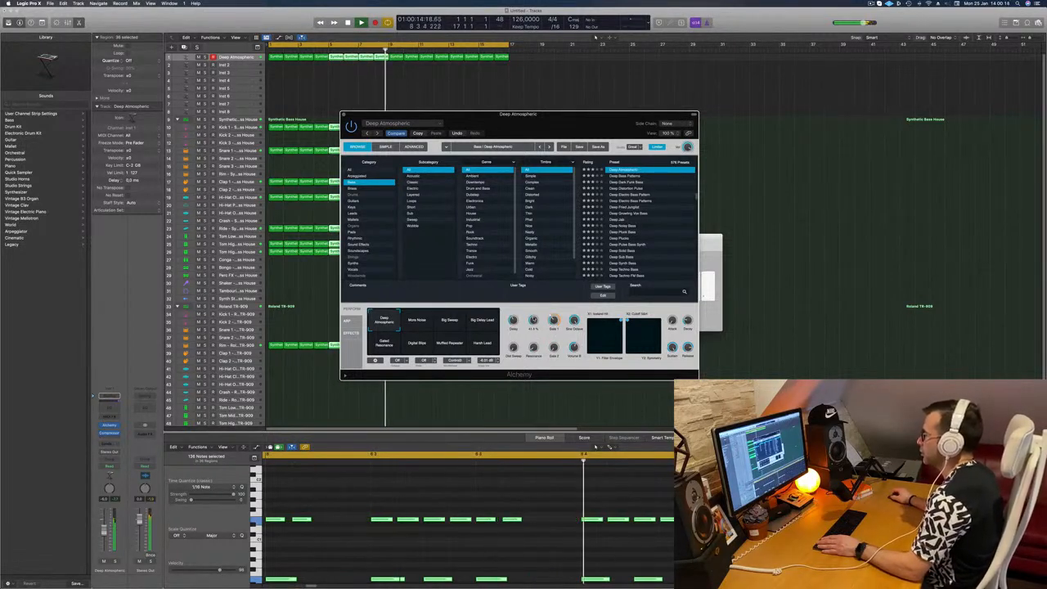
{"action": "left_click_drag", "start_coordinate": [551, 122], "coordinate": [766, 108]}
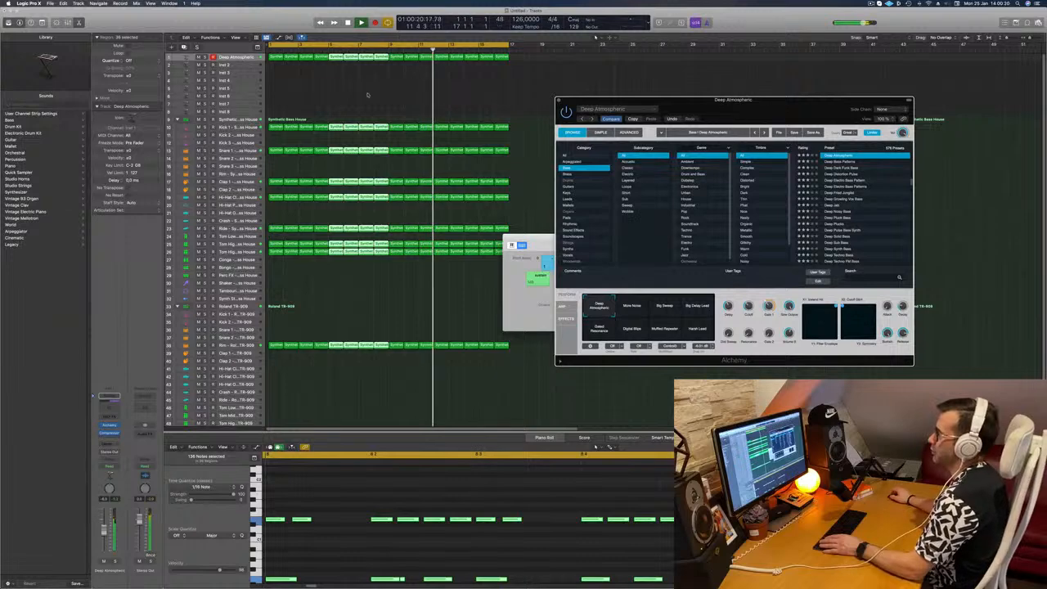
Step: Enlarge the Inst 2 track and copy the first Deep Atmospheric region onto it at bar 1
{"action": "left_click", "coordinate": [413, 99]}
{"action": "key", "text": "space"}
{"action": "key", "text": "space"}
{"action": "left_click", "coordinate": [238, 67]}
{"action": "key", "text": "space"}
{"action": "key", "text": "space"}
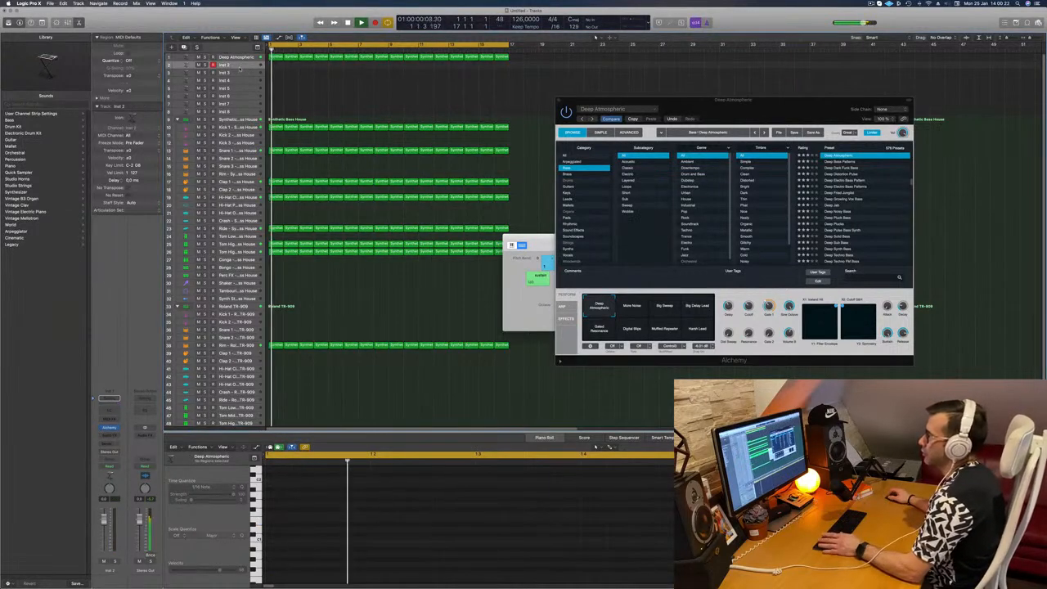
{"action": "left_click_drag", "start_coordinate": [239, 69], "coordinate": [239, 112]}
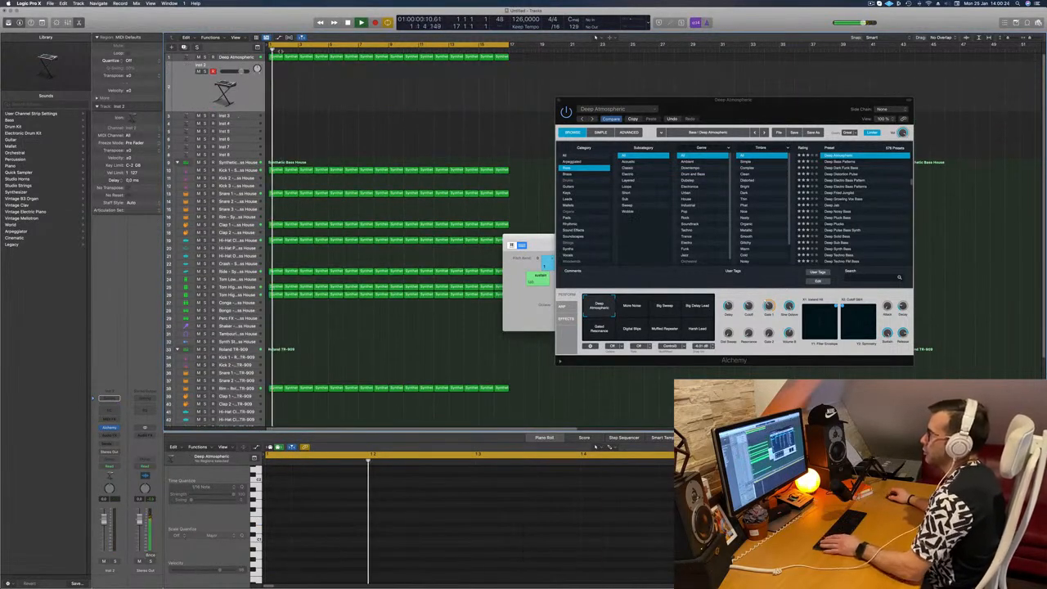
{"action": "left_click", "coordinate": [277, 56]}
{"action": "left_click_drag", "start_coordinate": [277, 57], "coordinate": [277, 78]}
Step: Delete every note except the first from the copied region on Inst 2 and play it
{"action": "left_click_drag", "start_coordinate": [289, 504], "coordinate": [562, 536]}
{"action": "key", "text": "Return"}
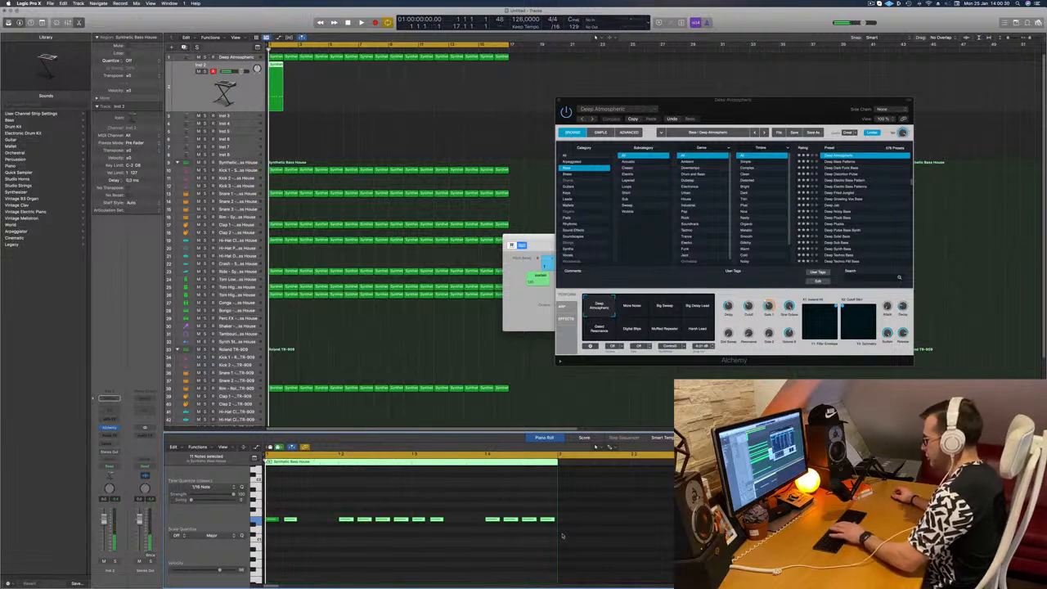
{"action": "key", "text": "Delete"}
{"action": "key", "text": "space"}
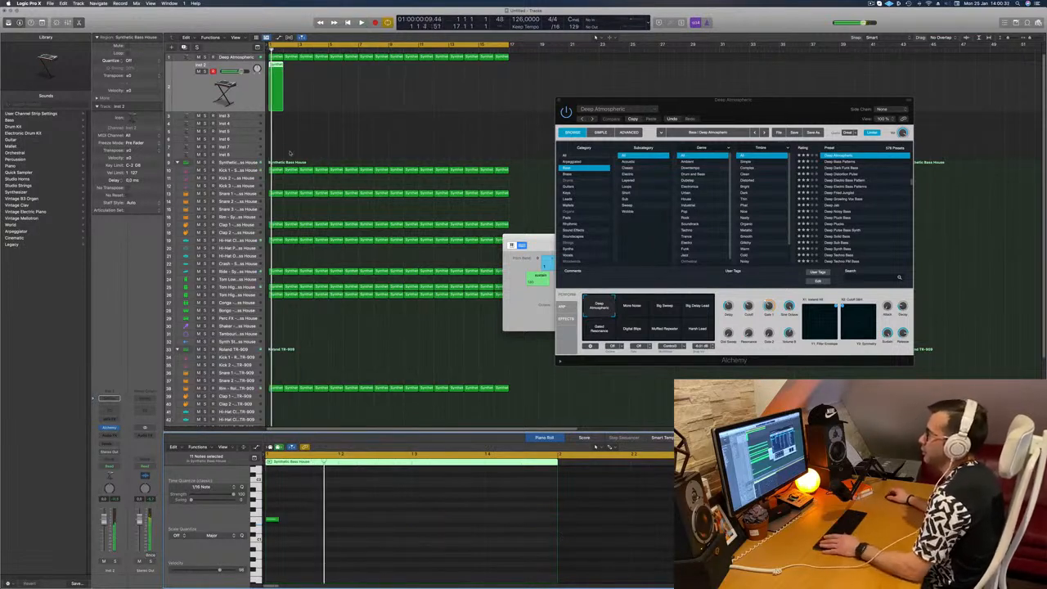
Step: Open Alchemy on Inst 2, sort its presets by rating, load Perfect Pad 01 with the Bold snapshot, and play
{"action": "left_click", "coordinate": [117, 426]}
{"action": "left_click", "coordinate": [110, 427]}
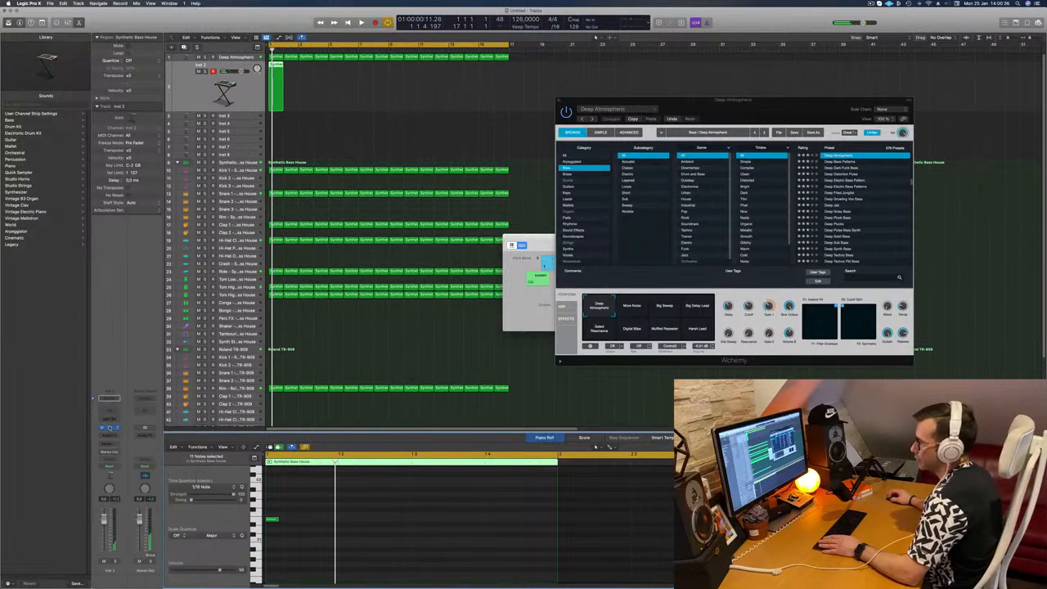
{"action": "left_click", "coordinate": [109, 427]}
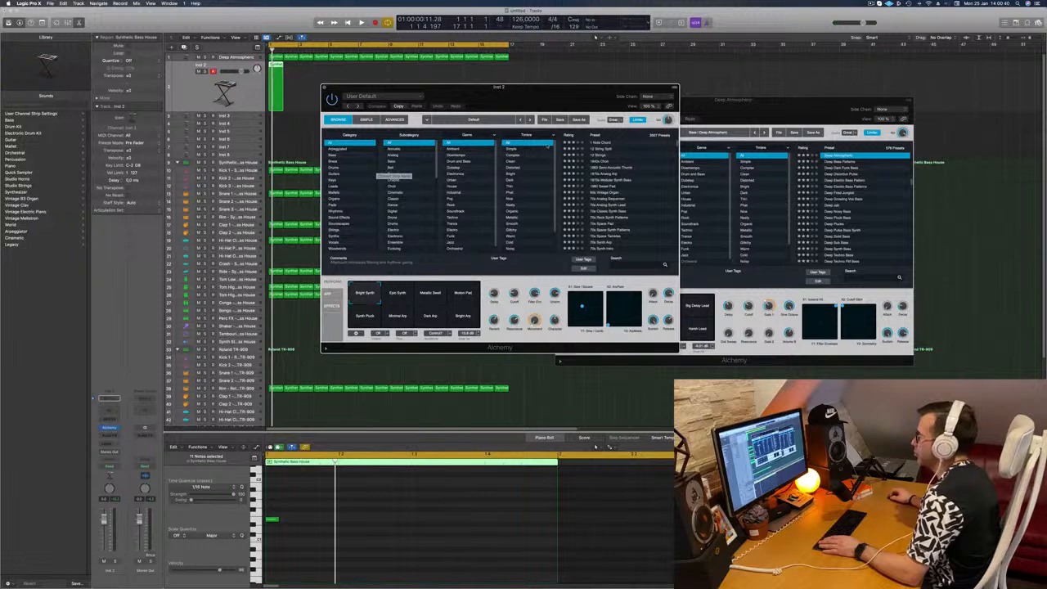
{"action": "left_click", "coordinate": [568, 136]}
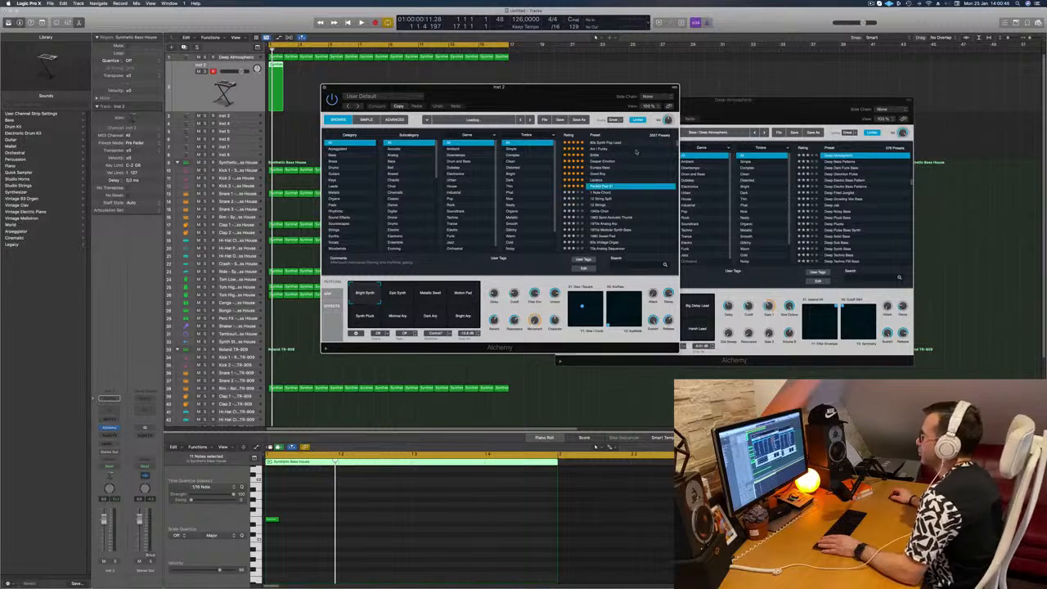
{"action": "left_click", "coordinate": [460, 293]}
{"action": "key", "text": "space"}
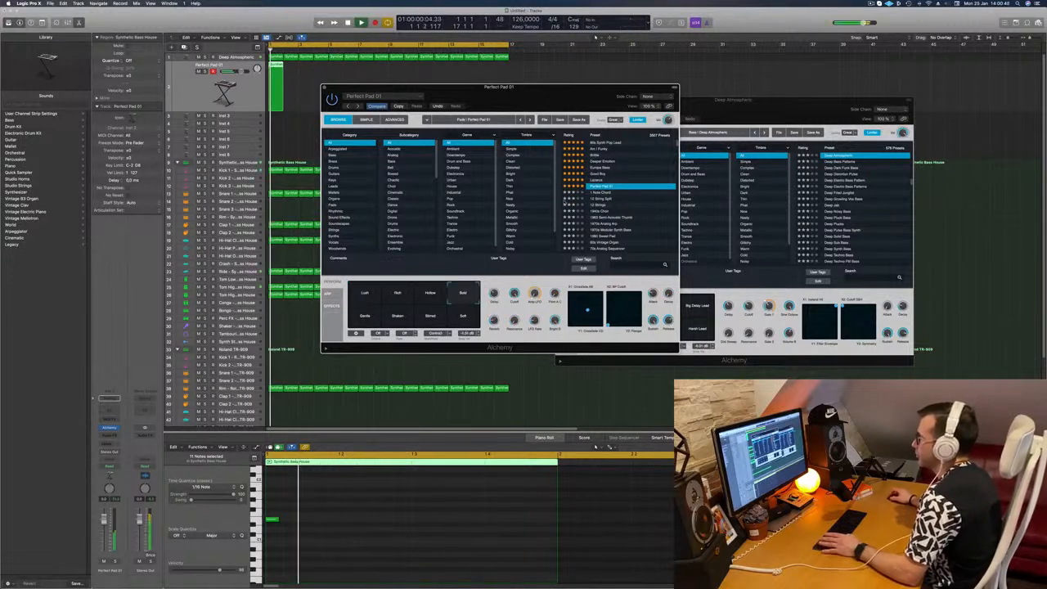
Step: Copy the one-bar Perfect Pad 01 region repeatedly until it fills all 16 bars, and play the loop
{"action": "left_click_drag", "start_coordinate": [544, 96], "coordinate": [871, 59]}
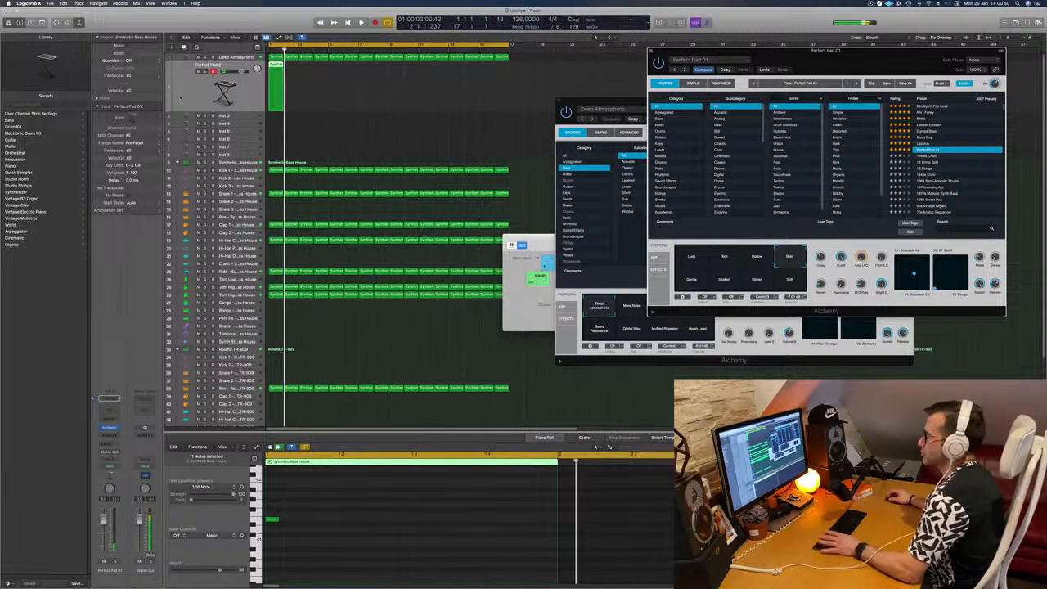
{"action": "left_click", "coordinate": [337, 110]}
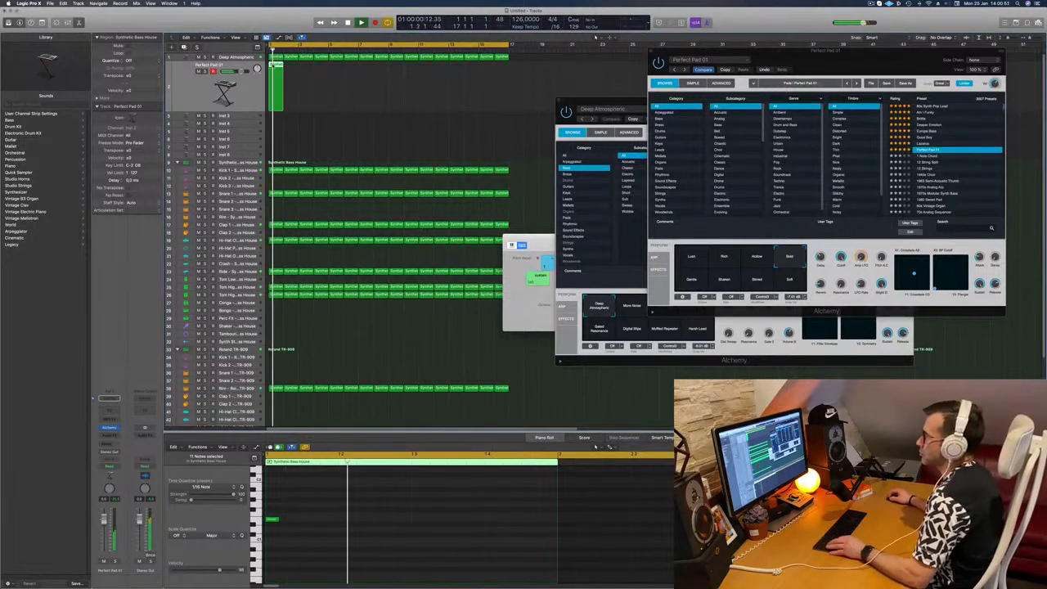
{"action": "left_click_drag", "start_coordinate": [274, 74], "coordinate": [342, 71]}
{"action": "left_click", "coordinate": [273, 72], "text": "shift"}
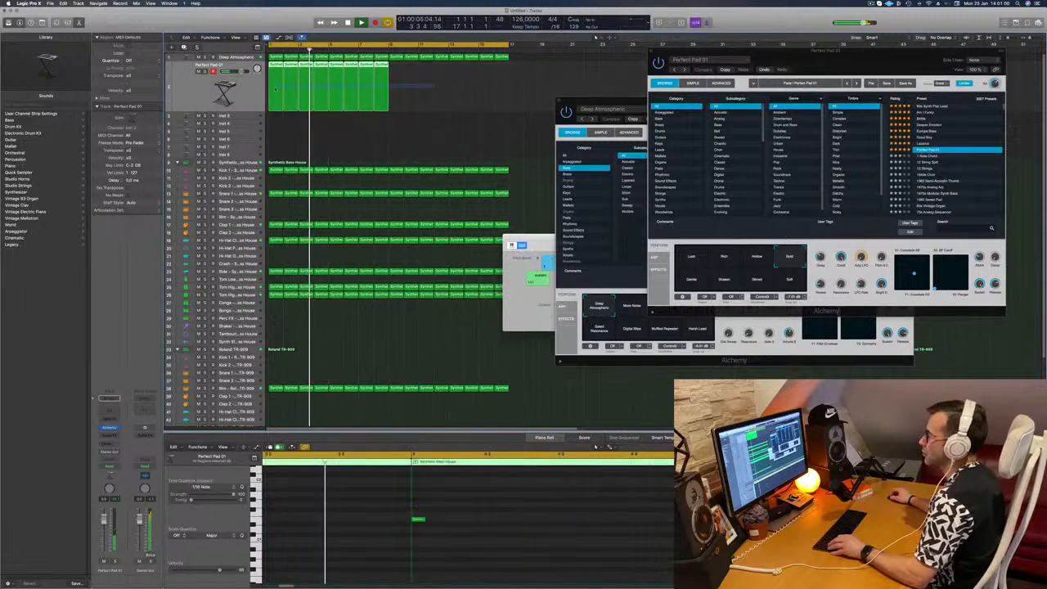
{"action": "left_click_drag", "start_coordinate": [279, 75], "coordinate": [398, 78]}
{"action": "key", "text": "space"}
{"action": "key", "text": "space"}
Step: Adjust the Cutoff and raise the track volume of Perfect Pad 01 during playback, then close its Alchemy window
{"action": "left_click_drag", "start_coordinate": [736, 51], "coordinate": [495, 79]}
{"action": "key", "text": "Return"}
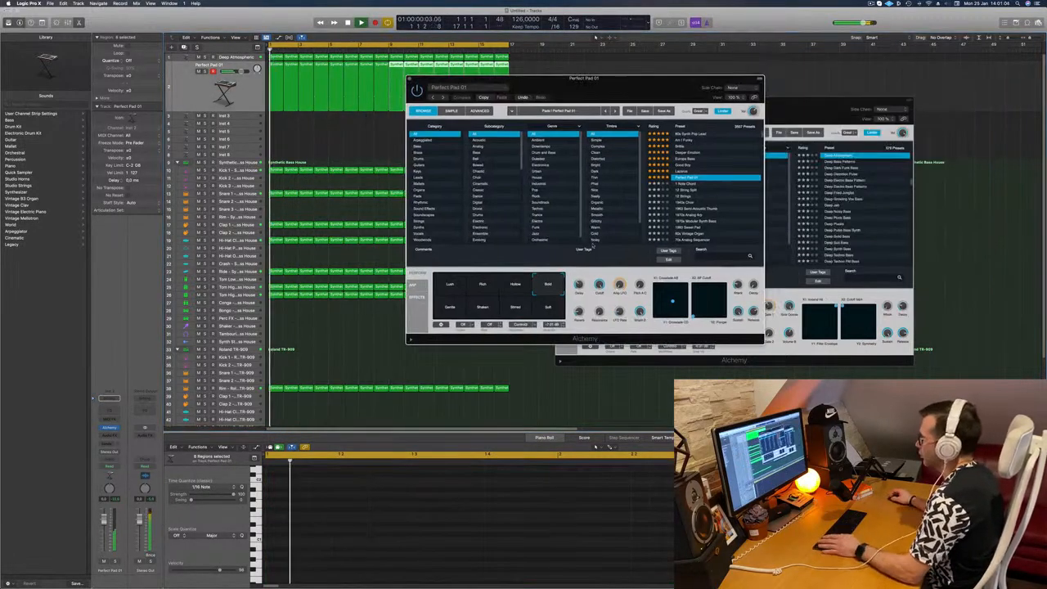
{"action": "key", "text": "Return"}
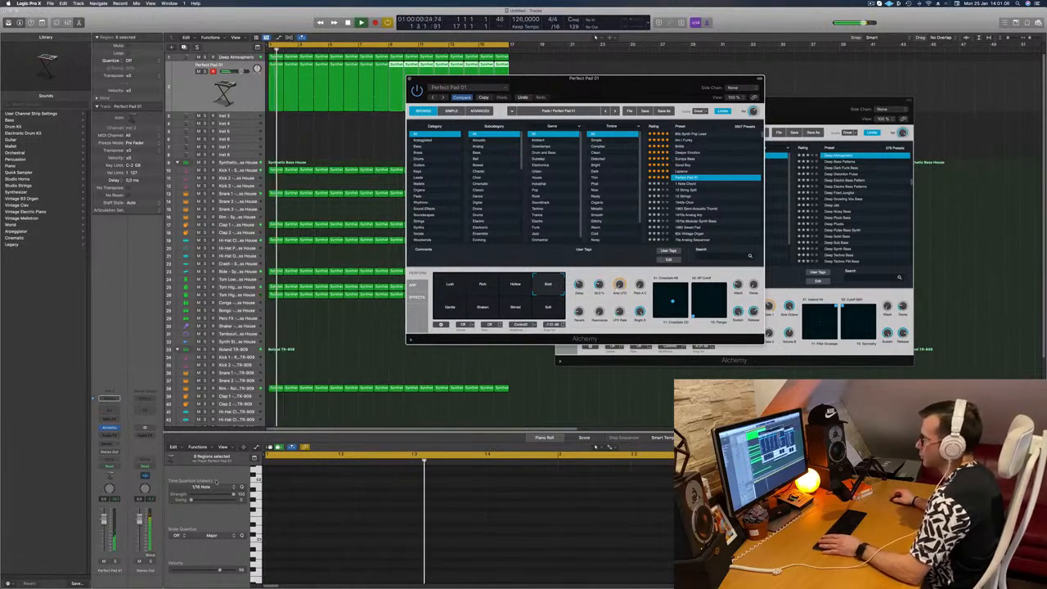
{"action": "left_click_drag", "start_coordinate": [103, 519], "coordinate": [104, 516]}
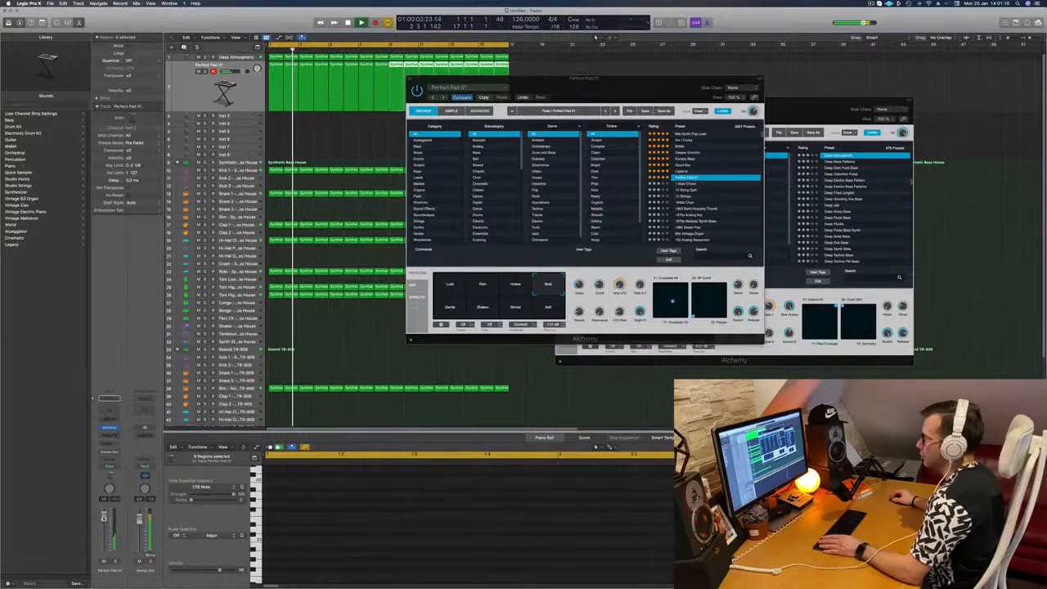
{"action": "left_click_drag", "start_coordinate": [420, 79], "coordinate": [304, 87]}
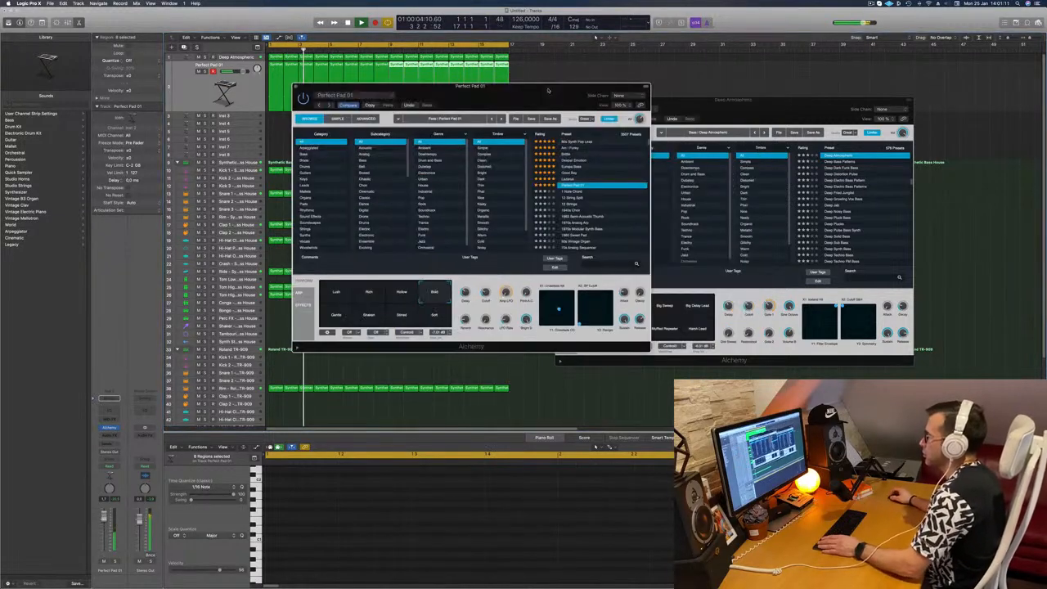
{"action": "left_click", "coordinate": [294, 86]}
Step: Listen to the Perfect Pad 01 track in solo, then return to the full mix
{"action": "left_click", "coordinate": [202, 77]}
{"action": "key", "text": "space"}
{"action": "key", "text": "space"}
{"action": "left_click", "coordinate": [205, 72]}
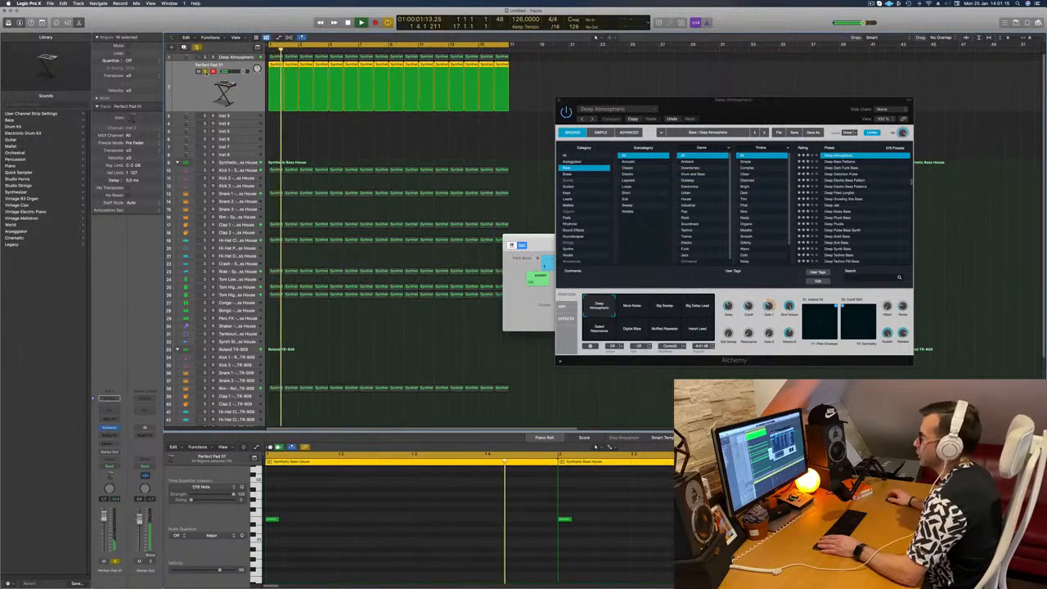
{"action": "left_click", "coordinate": [206, 72]}
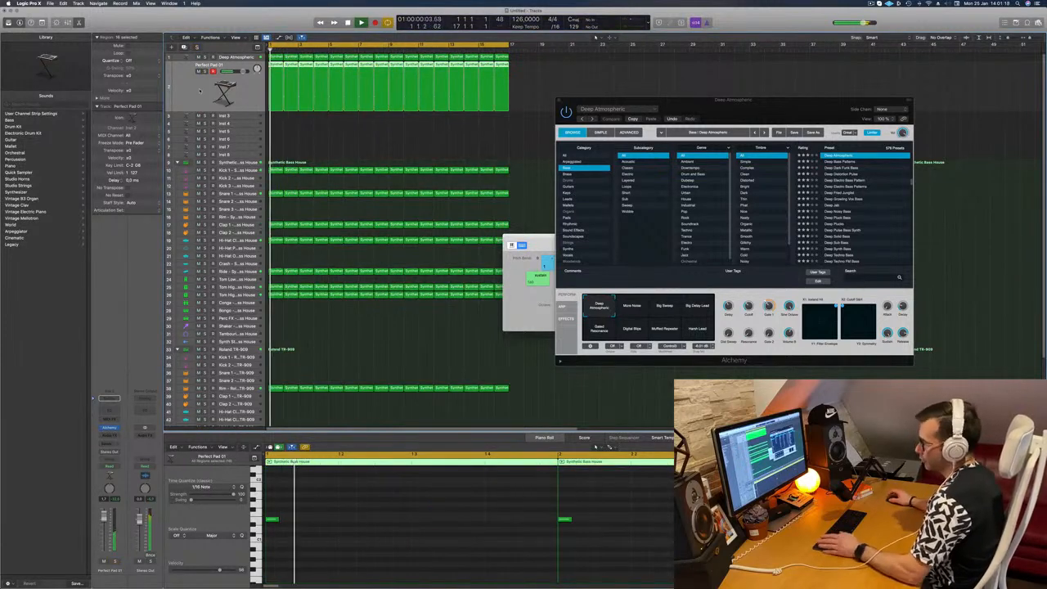
Step: Show the mixer and copy the Compressor from the Deep Atmospheric channel to the Perfect Pad 01 channel
{"action": "left_click", "coordinate": [399, 335]}
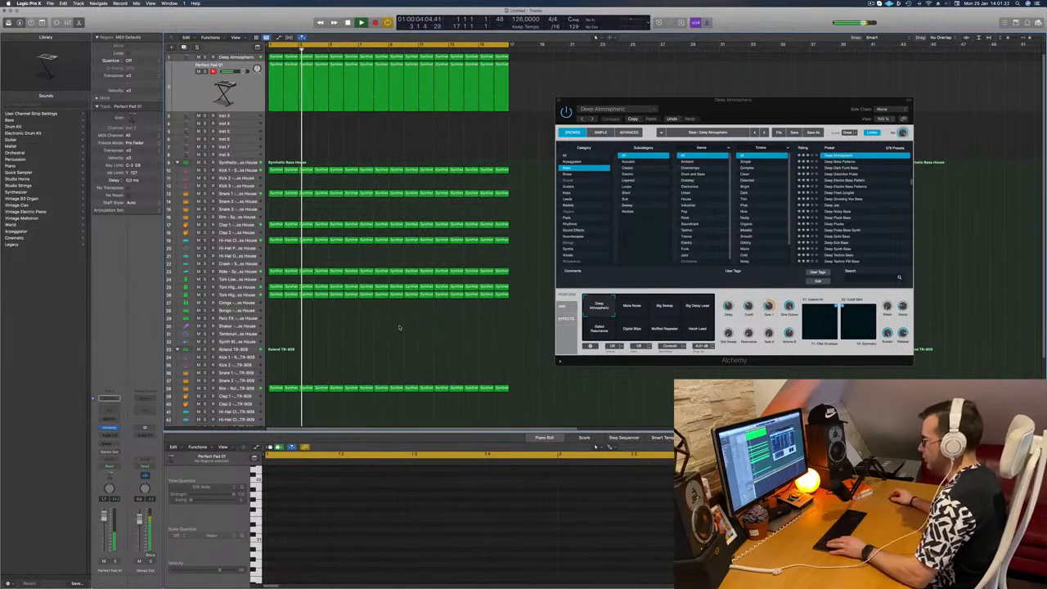
{"action": "key", "text": "x"}
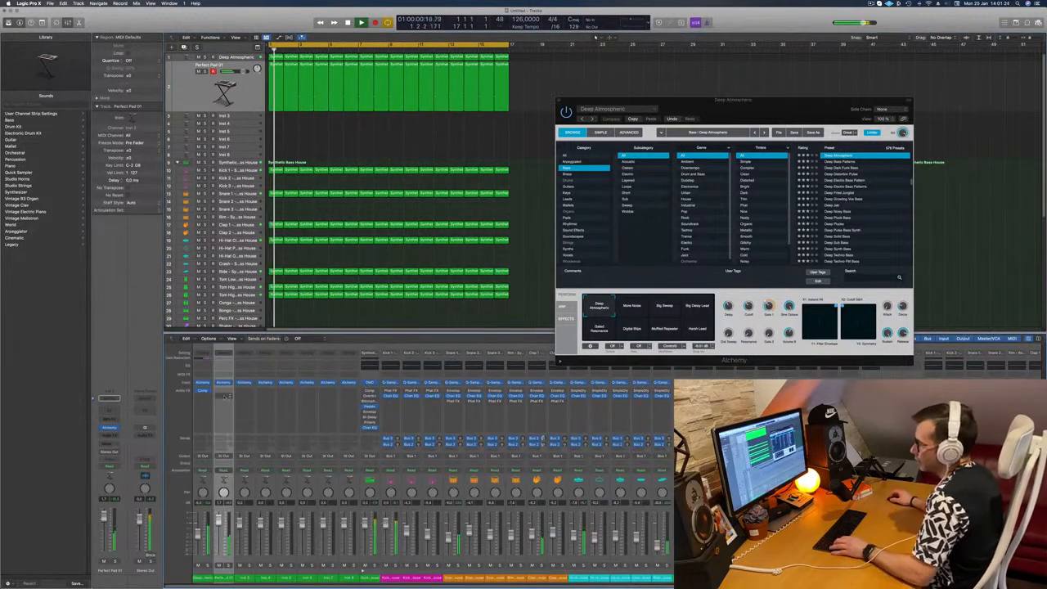
{"action": "left_click_drag", "start_coordinate": [203, 391], "coordinate": [221, 395]}
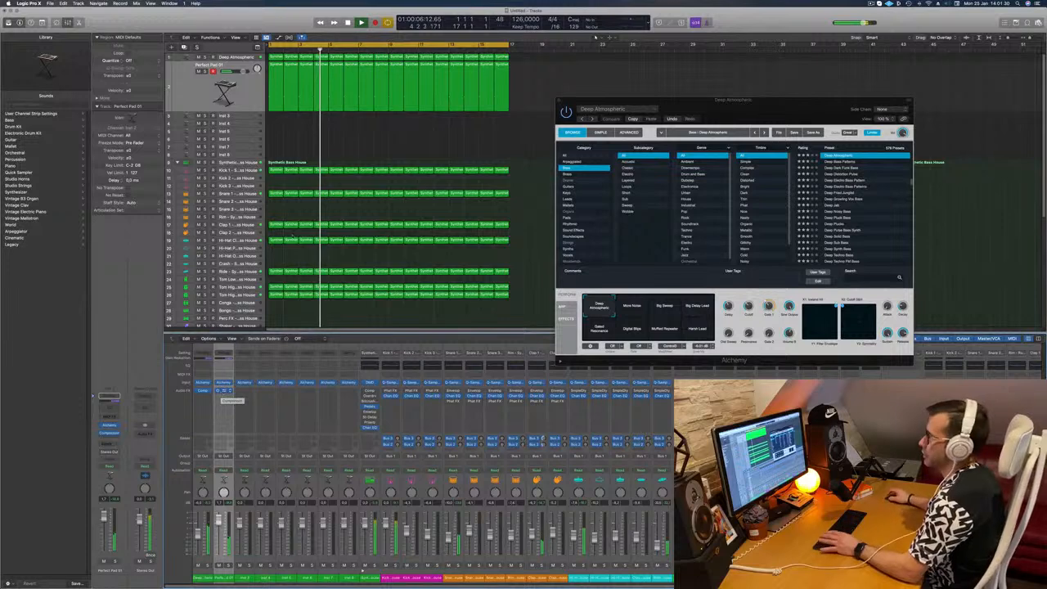
Step: Add a bus send on the Perfect Pad 01 channel to create an aux return
{"action": "left_click", "coordinate": [183, 88]}
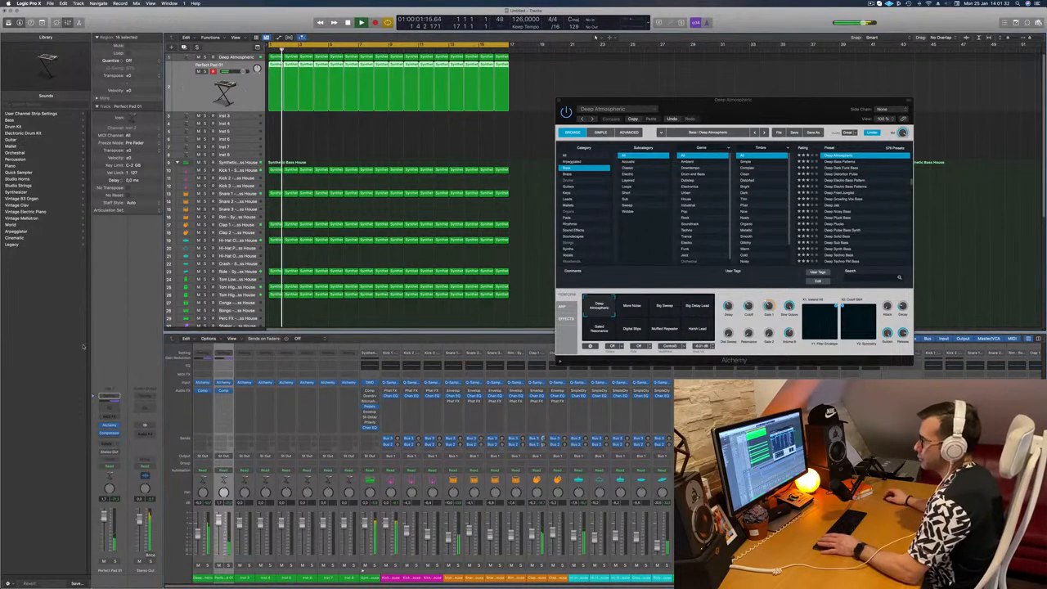
{"action": "left_click", "coordinate": [104, 448]}
{"action": "mouse_move", "coordinate": [111, 452]}
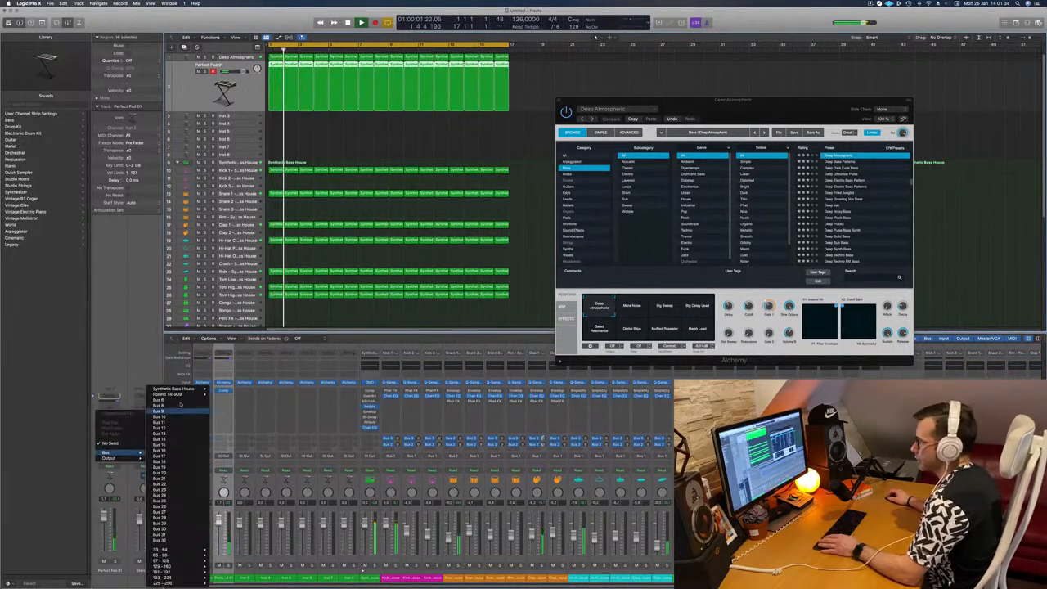
{"action": "left_click", "coordinate": [181, 401]}
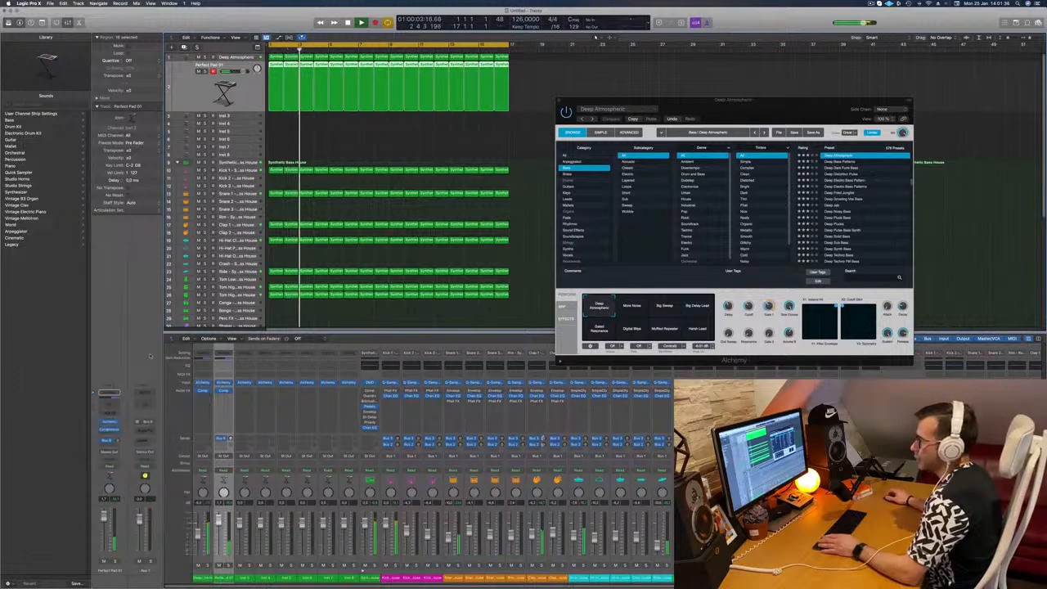
Step: Insert a SilverVerb reverb on the new aux channel and load its grandiose preset
{"action": "left_click", "coordinate": [144, 430]}
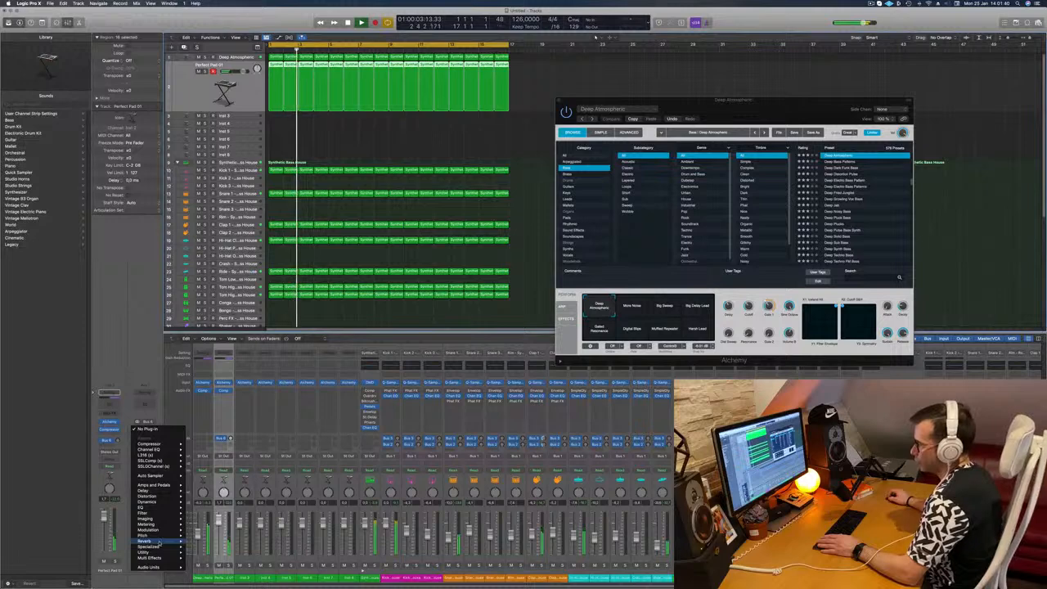
{"action": "mouse_move", "coordinate": [159, 542]}
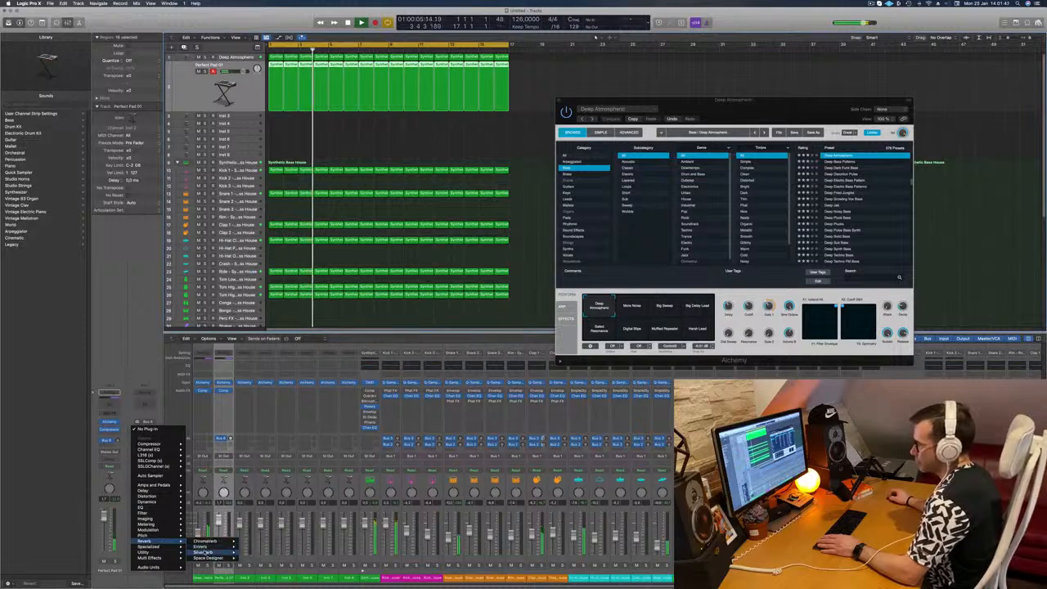
{"action": "left_click", "coordinate": [252, 547]}
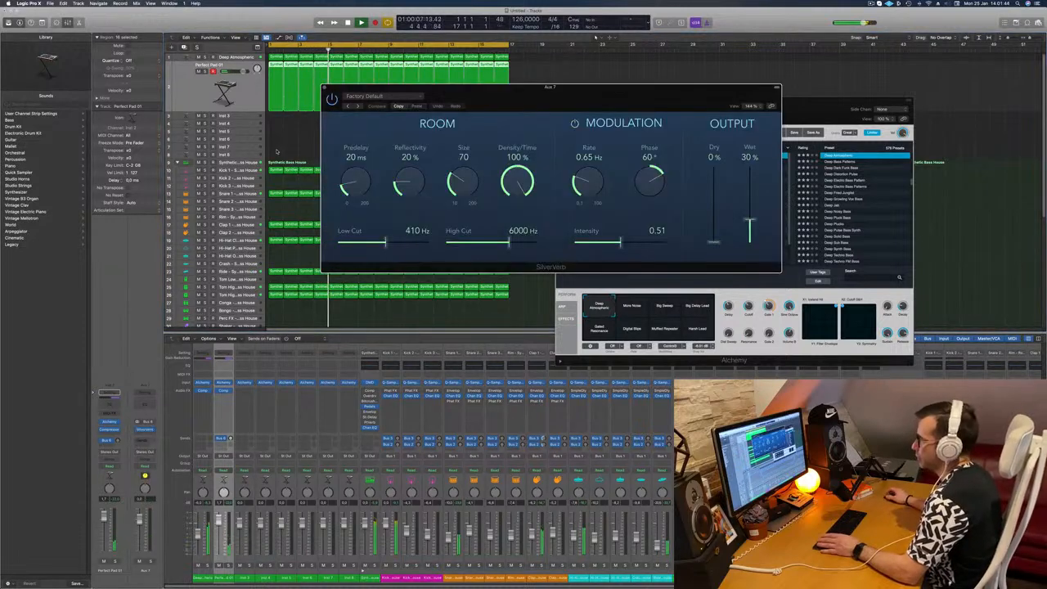
{"action": "left_click", "coordinate": [383, 97]}
{"action": "left_click", "coordinate": [375, 217]}
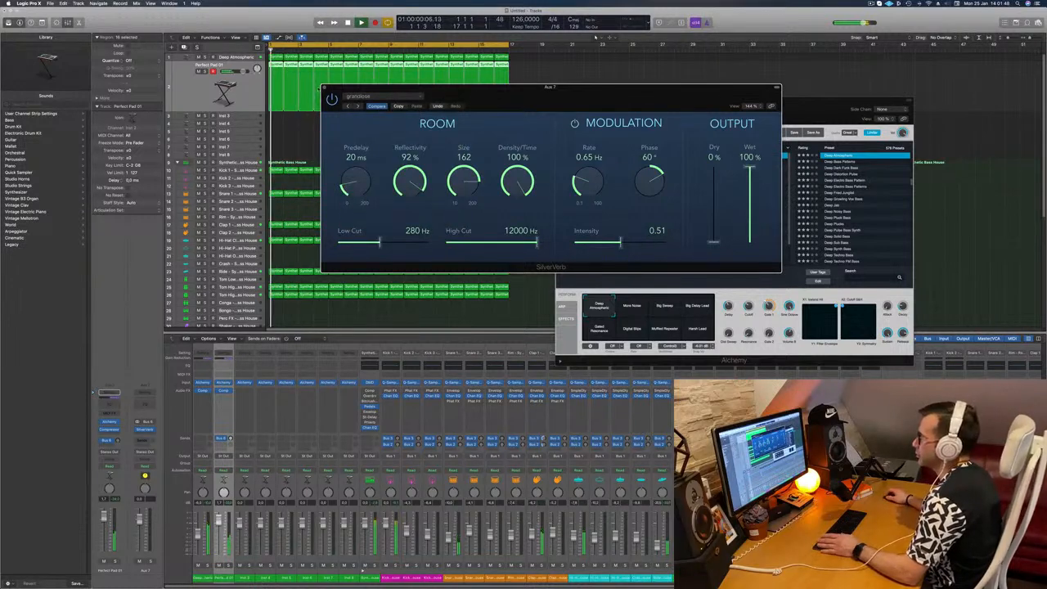
Step: Raise the Perfect Pad 01 send level to the reverb bus and move the SilverVerb window clear of the arrangement
{"action": "left_click_drag", "start_coordinate": [117, 441], "coordinate": [122, 447]}
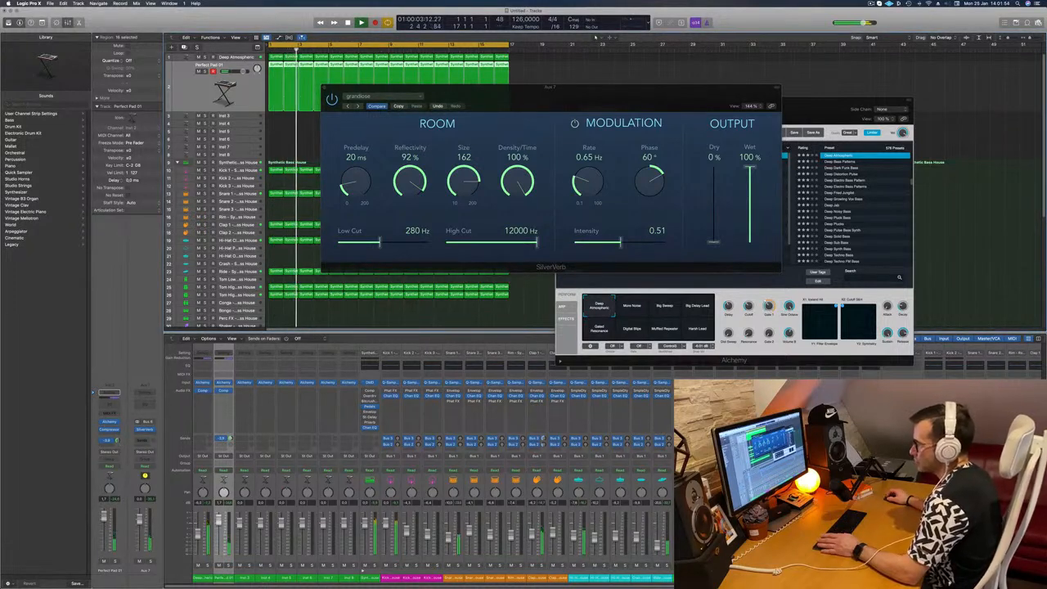
{"action": "left_click", "coordinate": [108, 422]}
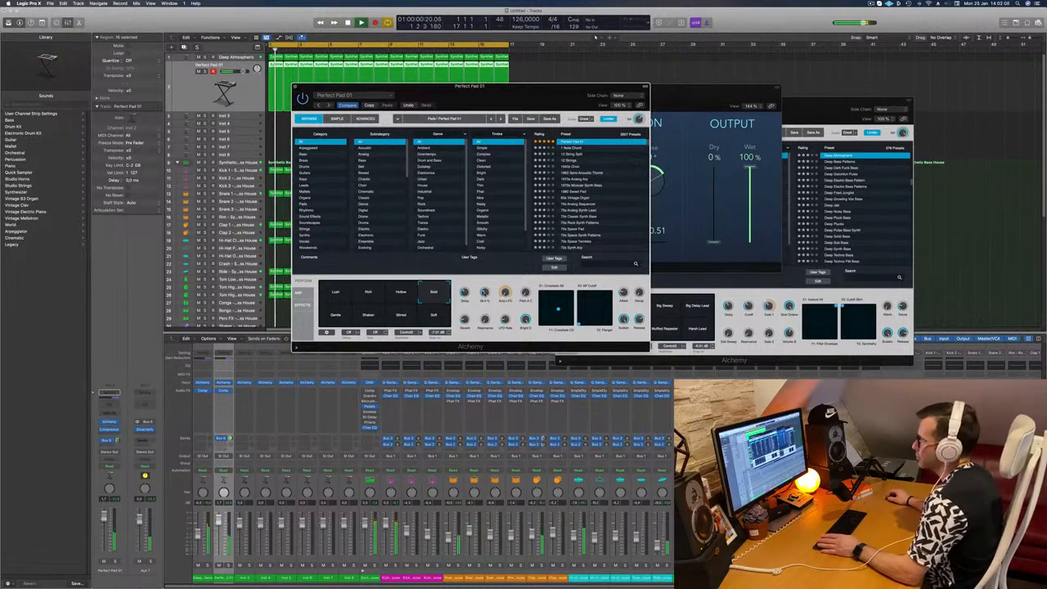
{"action": "key", "text": "super+w"}
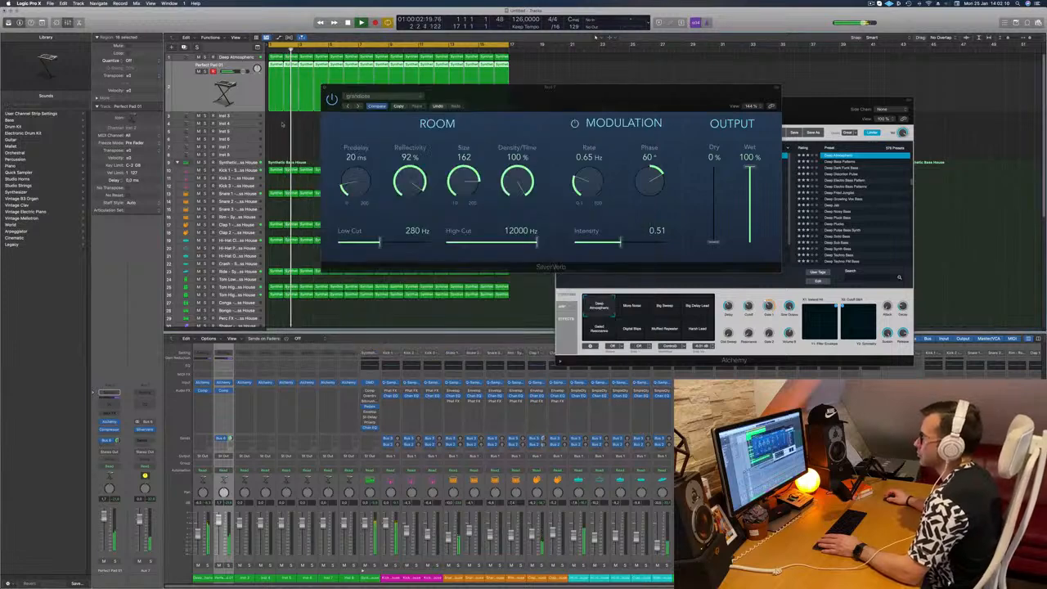
{"action": "left_click_drag", "start_coordinate": [424, 93], "coordinate": [813, 134]}
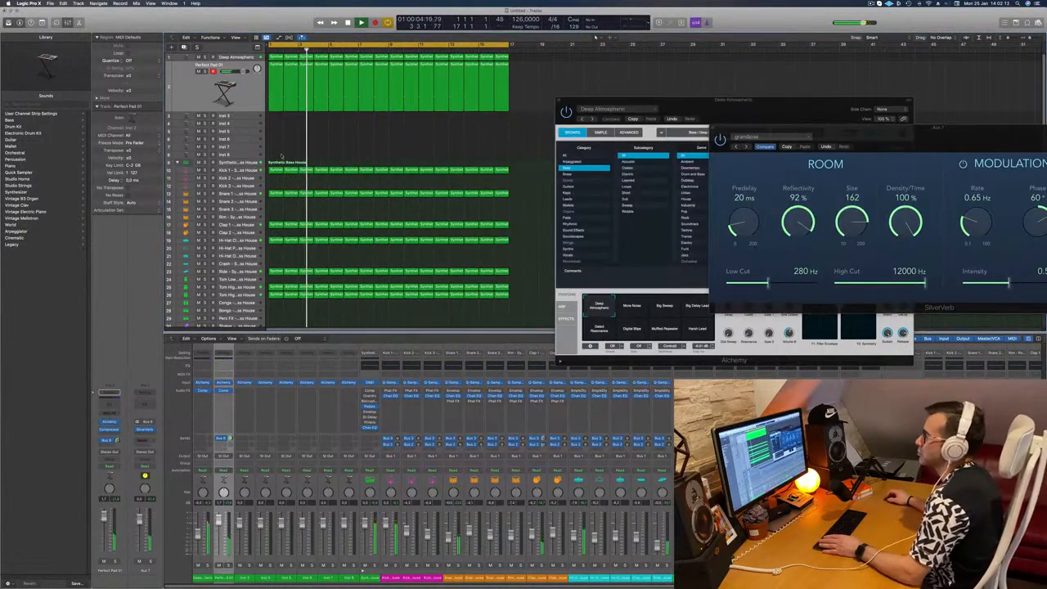
Step: Copy the first one-bar Deep Atmospheric region onto the Inst 3 track and show the Piano Roll
{"action": "left_click", "coordinate": [235, 116]}
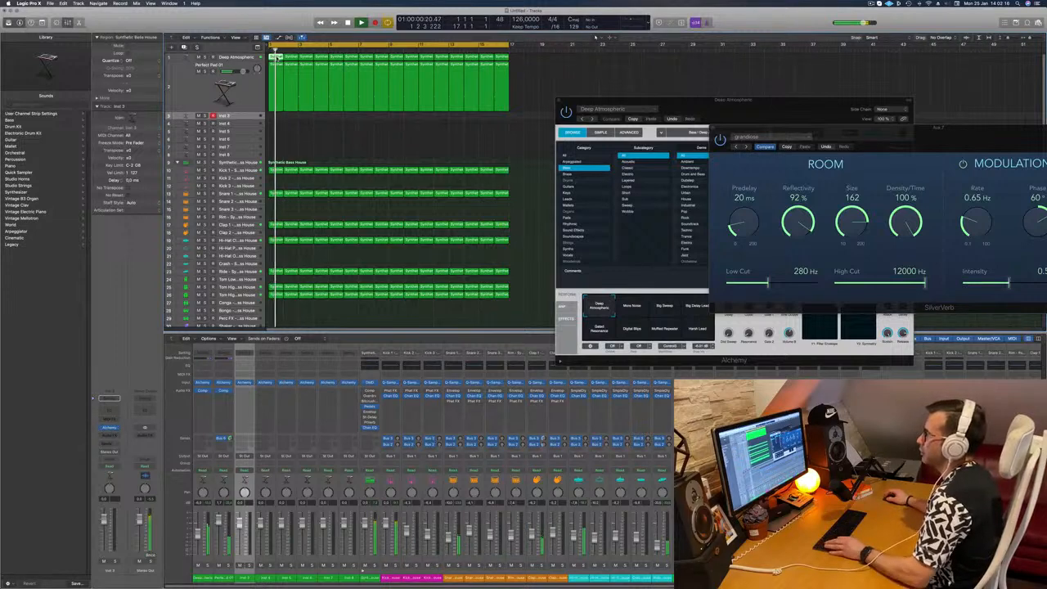
{"action": "left_click_drag", "start_coordinate": [274, 58], "coordinate": [273, 116]}
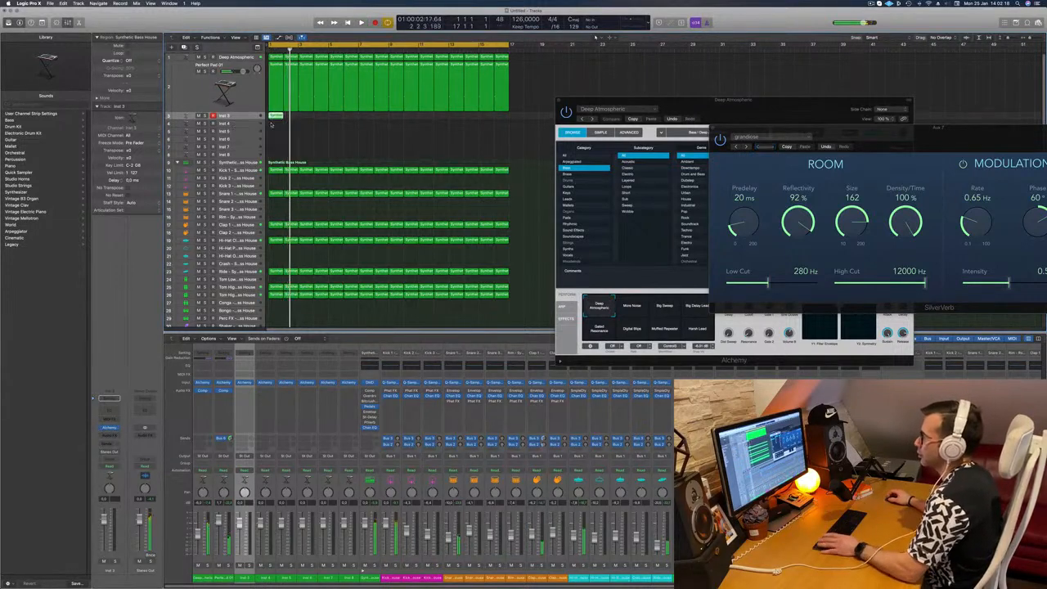
{"action": "key", "text": "p"}
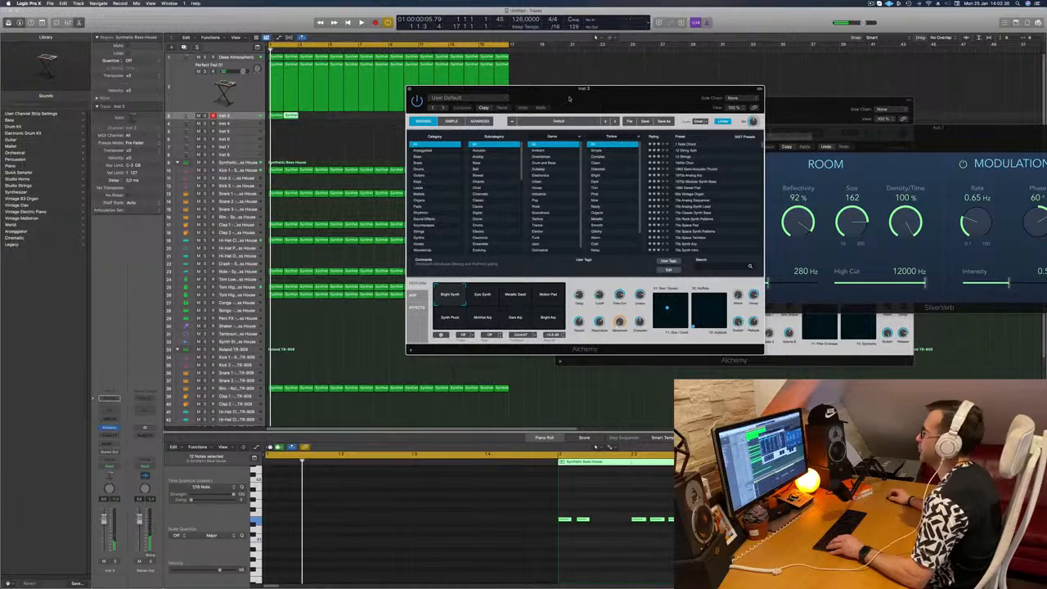
Step: Duplicate the Inst 3 regions repeatedly until they fill all 16 bars
{"action": "left_click", "coordinate": [277, 116], "text": "shift"}
{"action": "left_click_drag", "start_coordinate": [284, 117], "coordinate": [342, 121]}
{"action": "left_click_drag", "start_coordinate": [595, 109], "coordinate": [597, 211]}
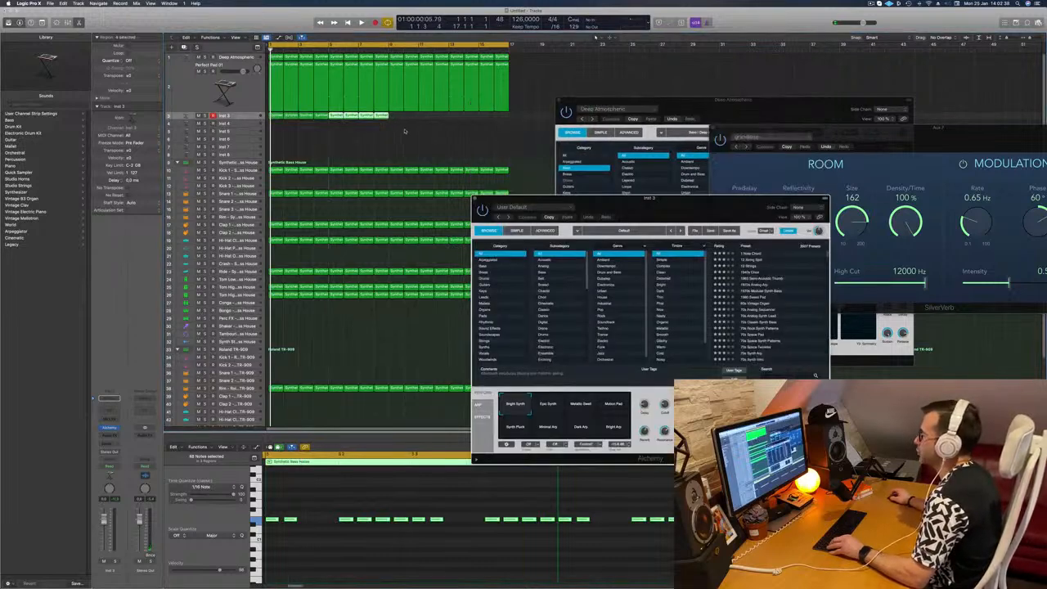
{"action": "left_click_drag", "start_coordinate": [276, 117], "coordinate": [398, 120]}
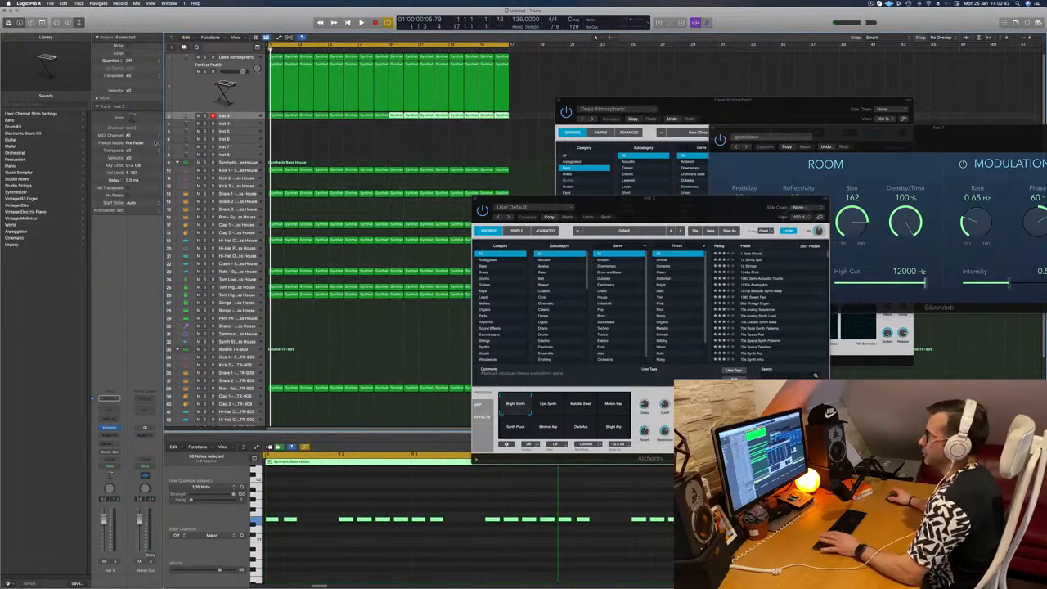
Step: Play the loop and filter the presets in the Inst 3 Alchemy to the Rhythmic category
{"action": "key", "text": "space"}
{"action": "key", "text": "space"}
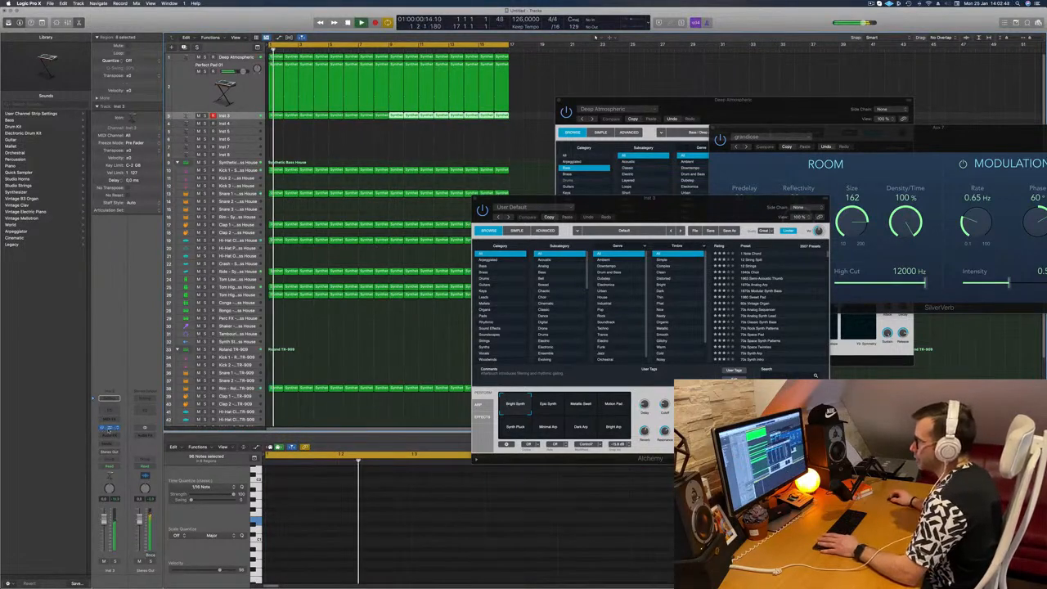
{"action": "left_click", "coordinate": [110, 429]}
{"action": "left_click", "coordinate": [109, 427]}
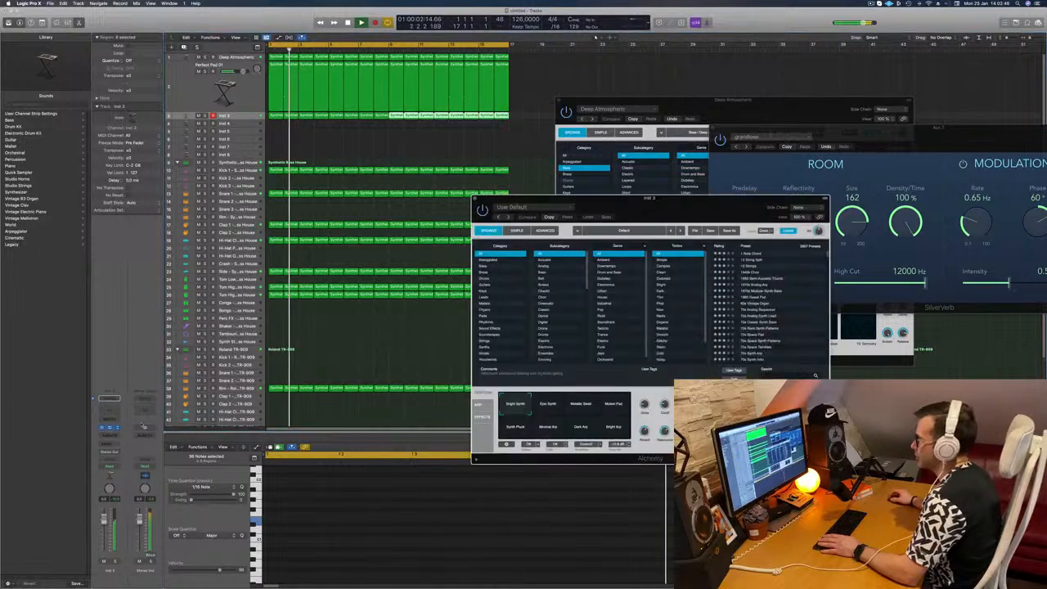
{"action": "left_click_drag", "start_coordinate": [678, 206], "coordinate": [604, 182]}
{"action": "key", "text": "space"}
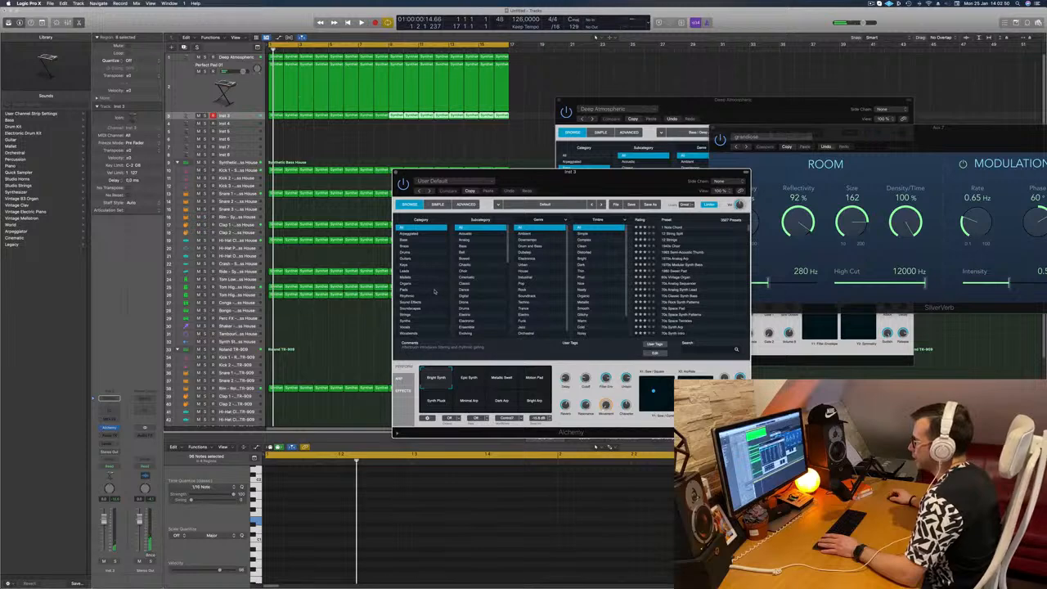
{"action": "left_click", "coordinate": [409, 296]}
{"action": "key", "text": "space"}
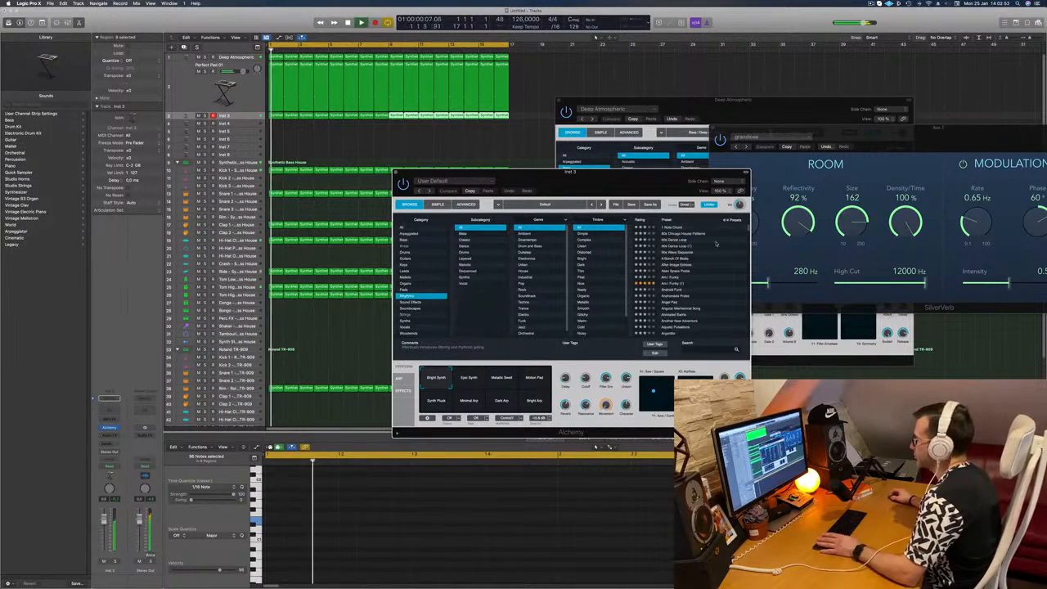
Step: Load the 90s Wave Sequence preset and audition its Out Of Scale, Bend and Dissonant Chimes snapshots
{"action": "left_click", "coordinate": [676, 256]}
{"action": "left_click_drag", "start_coordinate": [573, 173], "coordinate": [689, 162]}
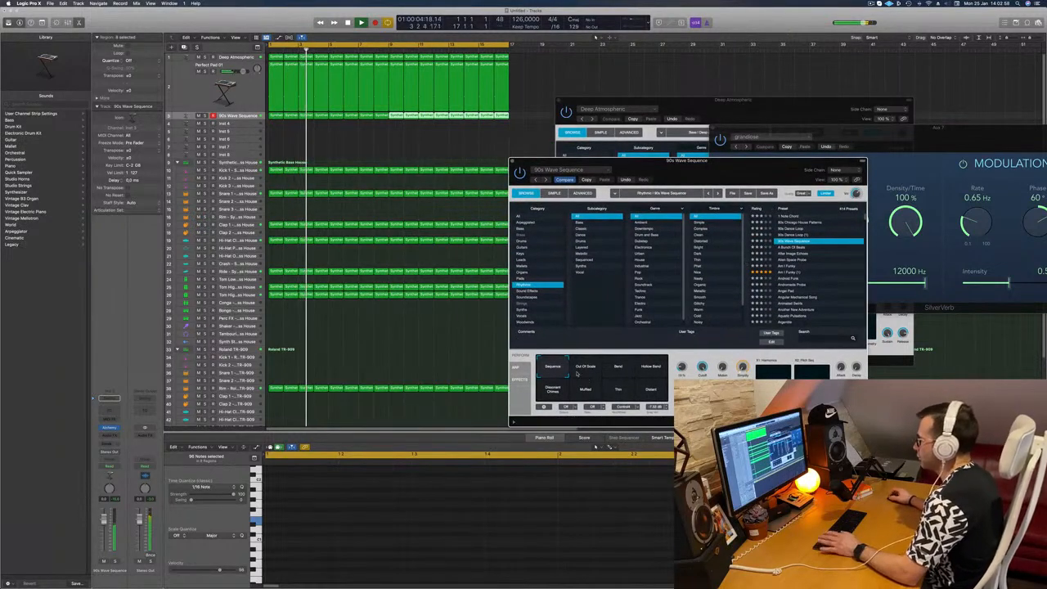
{"action": "left_click", "coordinate": [585, 372]}
{"action": "left_click", "coordinate": [621, 370]}
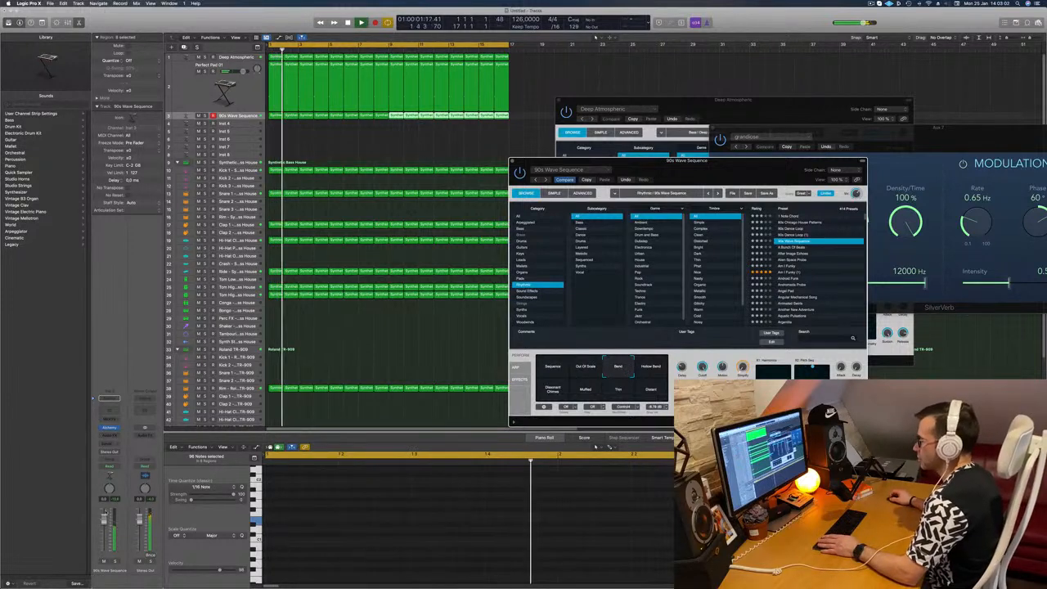
{"action": "left_click", "coordinate": [295, 414]}
{"action": "left_click", "coordinate": [553, 385]}
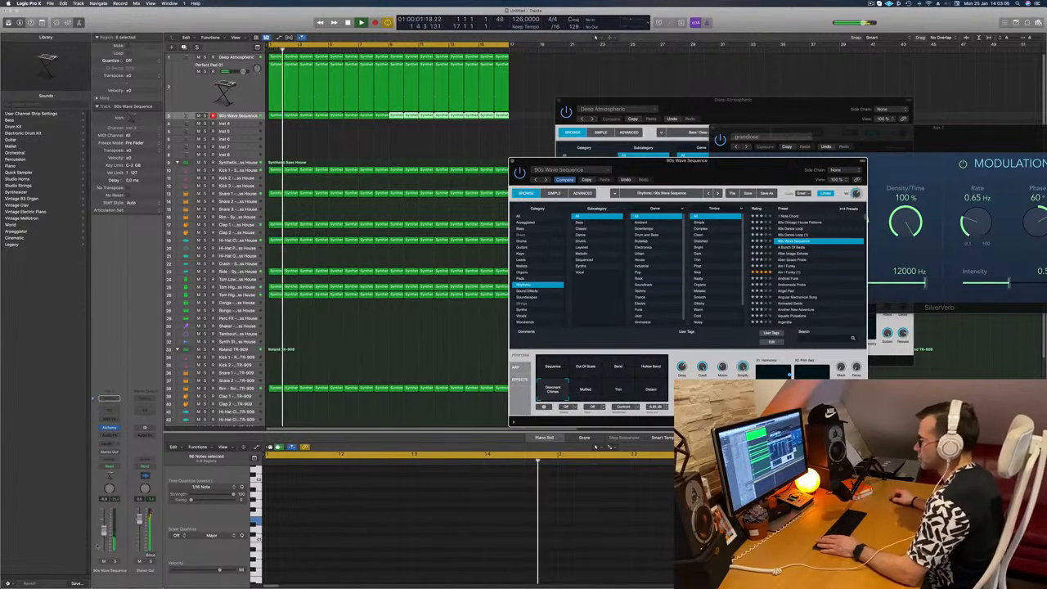
Step: Adjust the 90s Wave Sequence track volume, check the track in solo and return to the full mix
{"action": "left_click_drag", "start_coordinate": [104, 531], "coordinate": [104, 522]}
{"action": "left_click", "coordinate": [115, 562]}
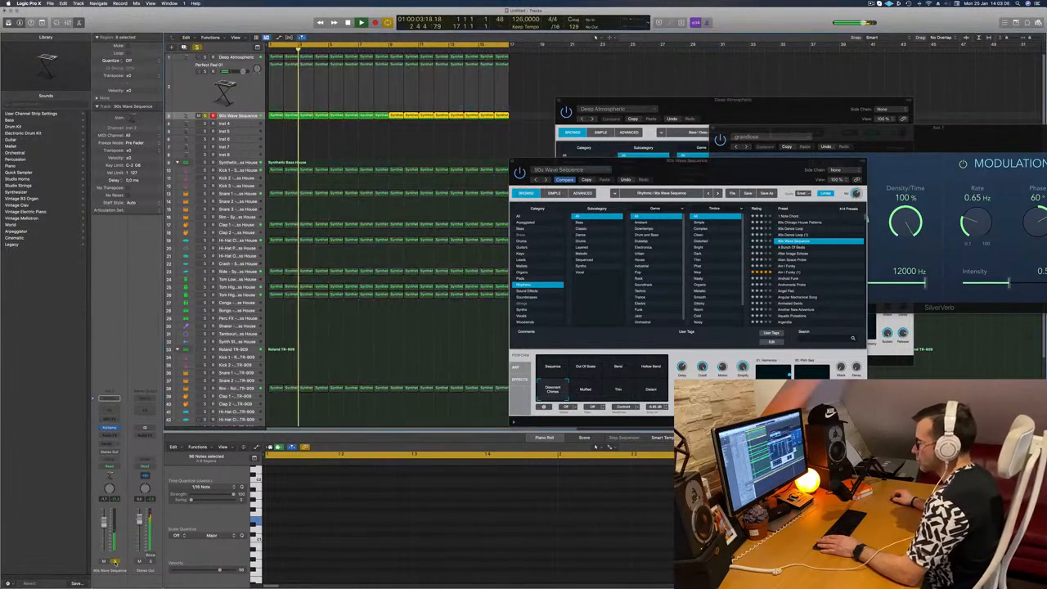
{"action": "left_click", "coordinate": [115, 562]}
Step: Audition the Muffled snapshot of the 90s Wave Sequence preset
{"action": "key", "text": "space"}
{"action": "left_click", "coordinate": [586, 390]}
{"action": "key", "text": "space"}
{"action": "key", "text": "space"}
Step: Select all notes in the 16 regions of the 90s Wave Sequence track and transpose them in the Piano Roll
{"action": "left_click", "coordinate": [276, 116]}
{"action": "key", "text": "space"}
{"action": "key", "text": "space"}
{"action": "left_click", "coordinate": [337, 512]}
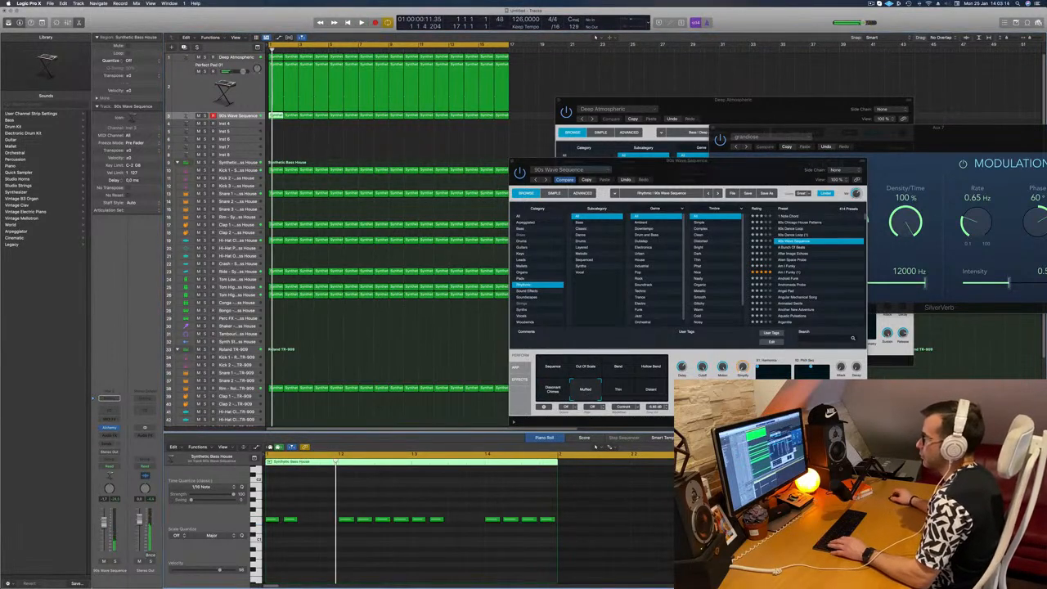
{"action": "left_click", "coordinate": [245, 117]}
{"action": "left_click", "coordinate": [424, 554]}
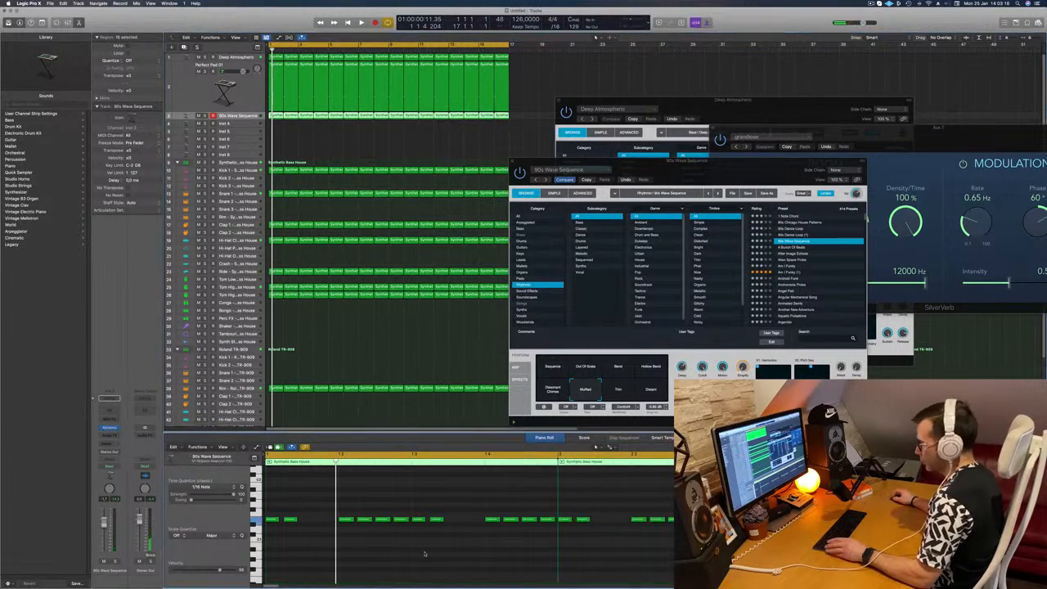
{"action": "key", "text": "super+a"}
{"action": "key", "text": "Delete"}
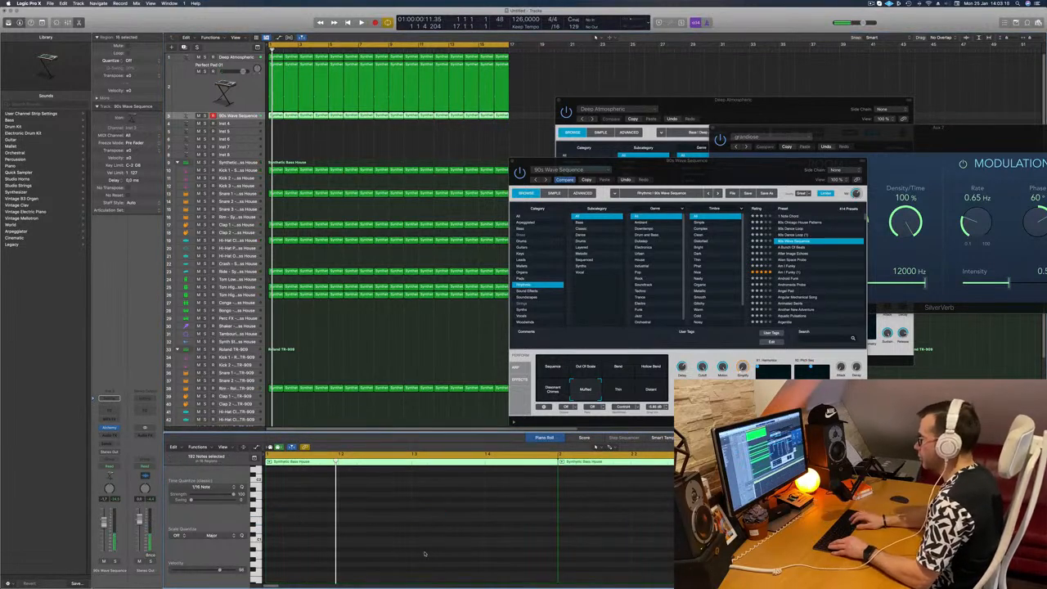
Step: Play the loop and audition the Distant and Thin snapshots of the 90s Wave Sequence preset
{"action": "key", "text": "space"}
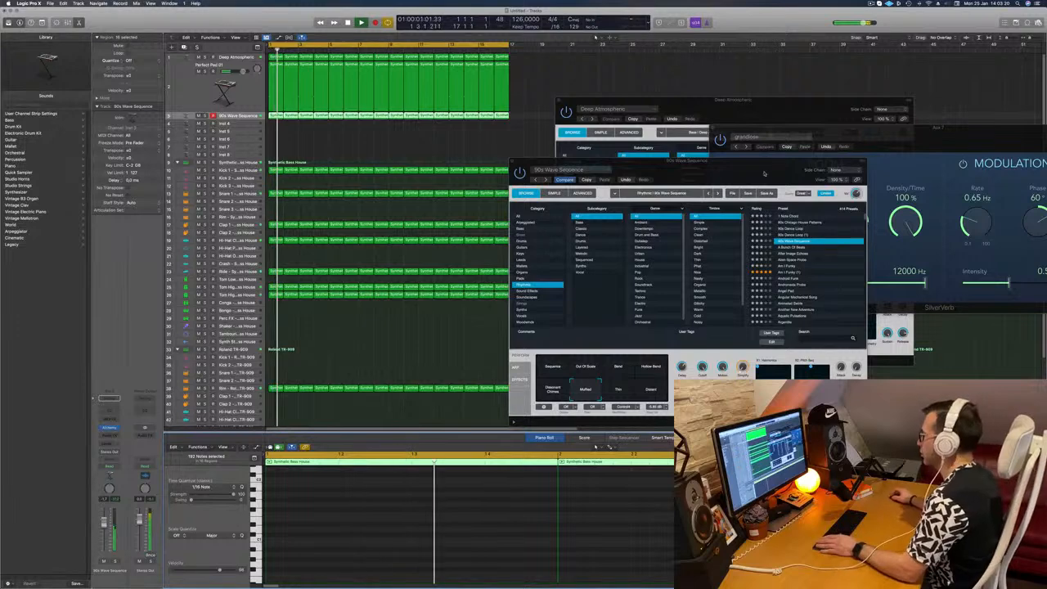
{"action": "left_click_drag", "start_coordinate": [766, 170], "coordinate": [618, 143]}
{"action": "left_click", "coordinate": [505, 364]}
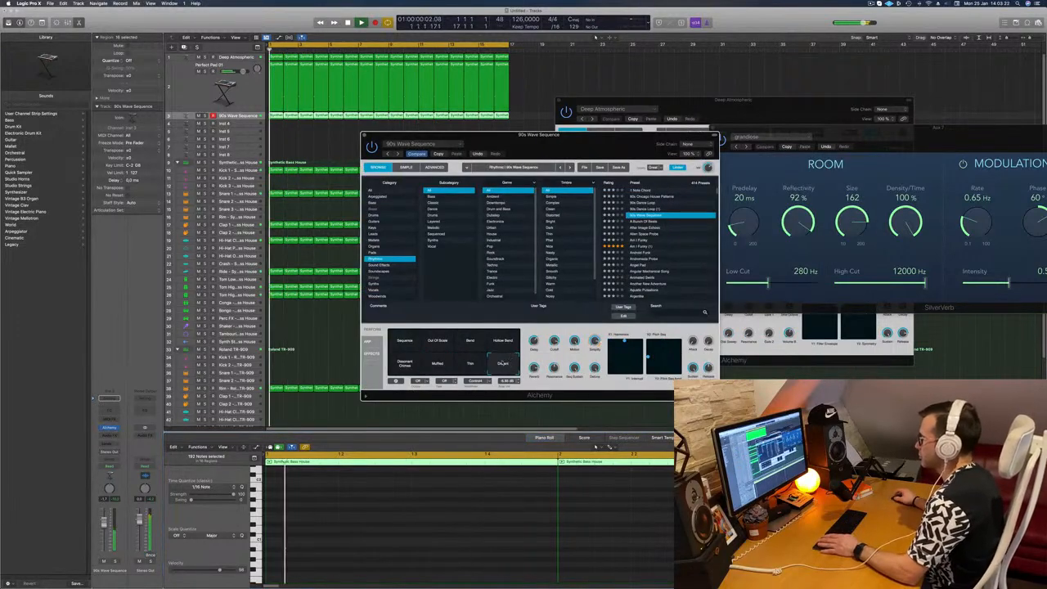
{"action": "left_click", "coordinate": [468, 366]}
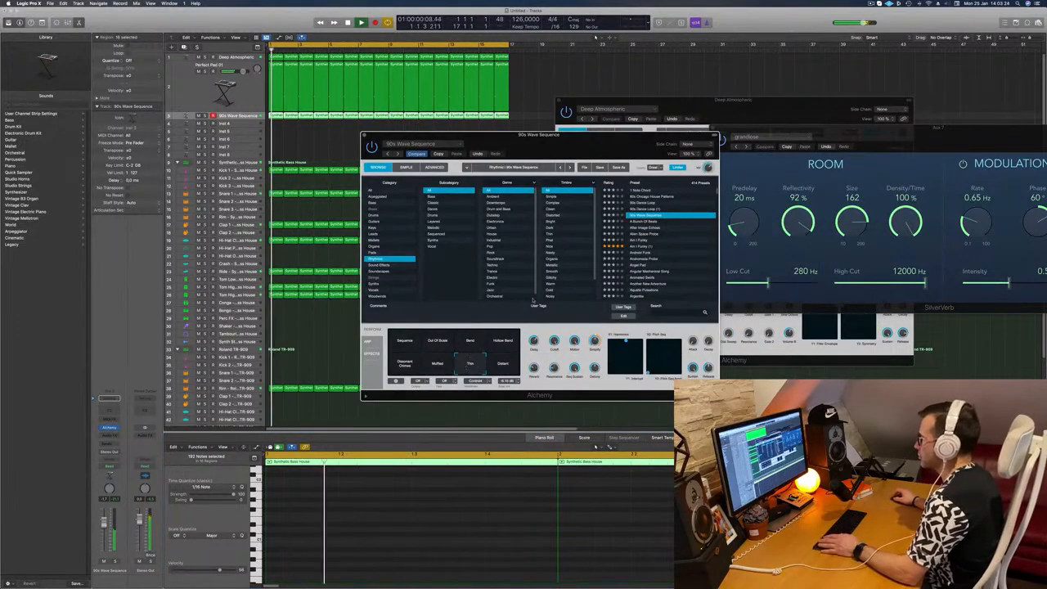
{"action": "key", "text": "space"}
Step: Audition A Bunch Of Beats and neighbouring Rhythmic presets during playback, and load the Angel Pad preset
{"action": "left_click_drag", "start_coordinate": [604, 150], "coordinate": [701, 127]}
{"action": "key", "text": "space"}
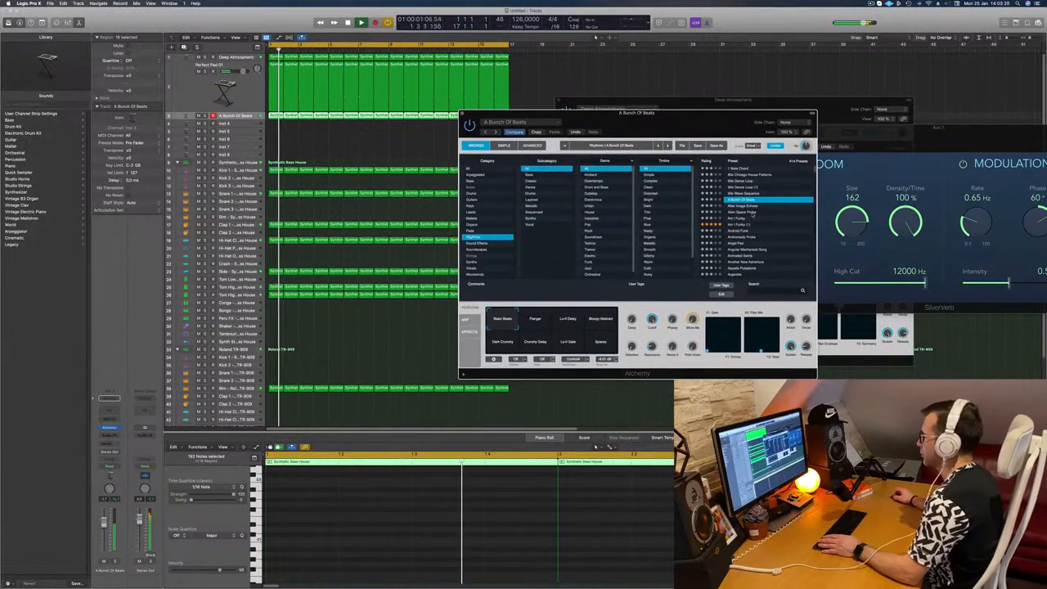
{"action": "left_click", "coordinate": [741, 226]}
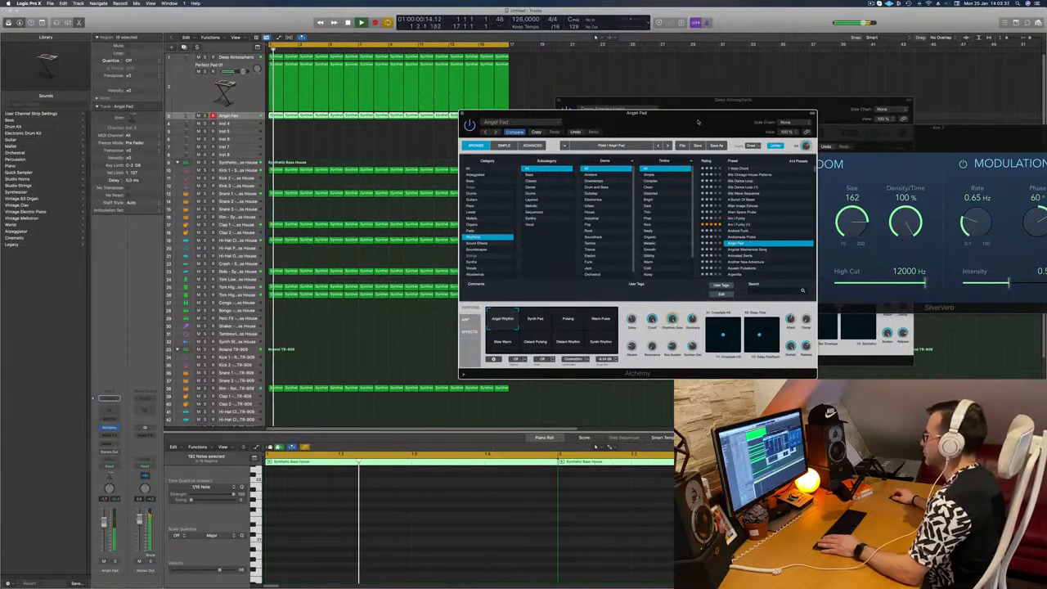
{"action": "left_click", "coordinate": [735, 243]}
{"action": "left_click_drag", "start_coordinate": [711, 113], "coordinate": [754, 117]}
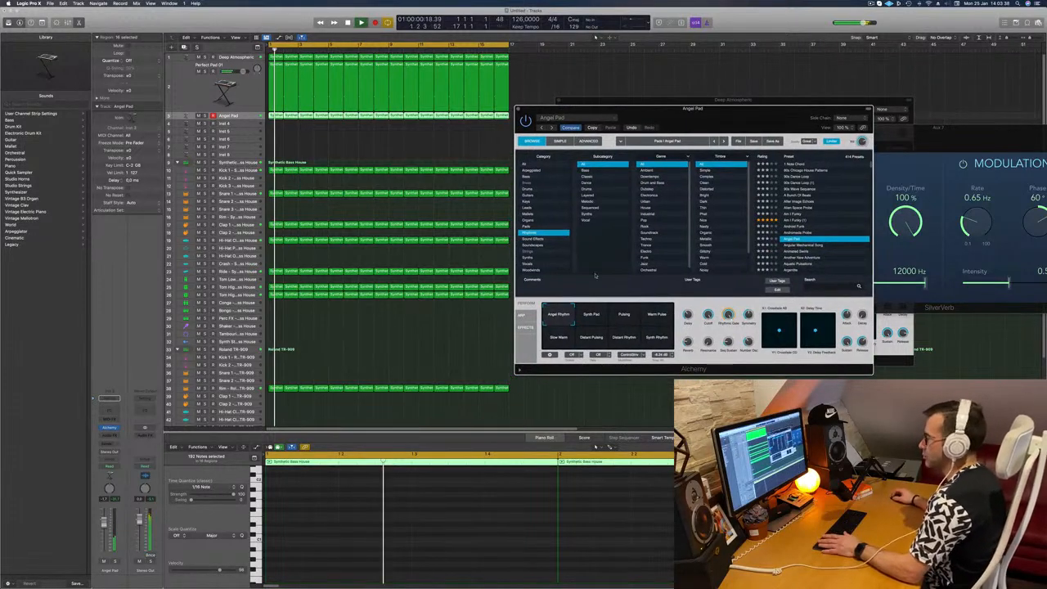
Step: Audition the Synth Pad and Pulsing snapshots of Angel Pad and choose Warm Pulse
{"action": "left_click", "coordinate": [591, 314]}
{"action": "left_click", "coordinate": [625, 316]}
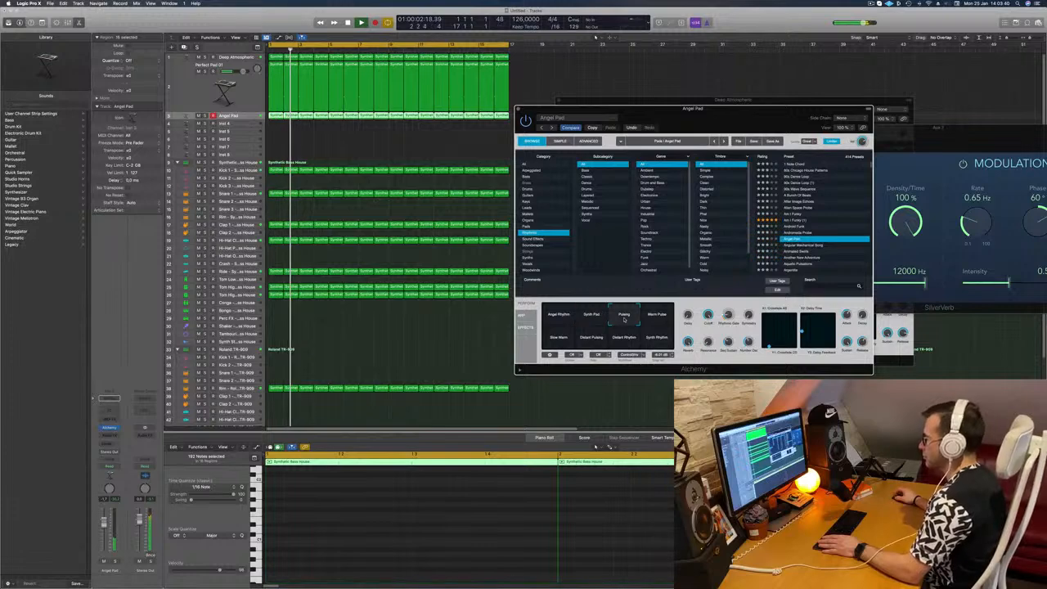
{"action": "left_click", "coordinate": [655, 315]}
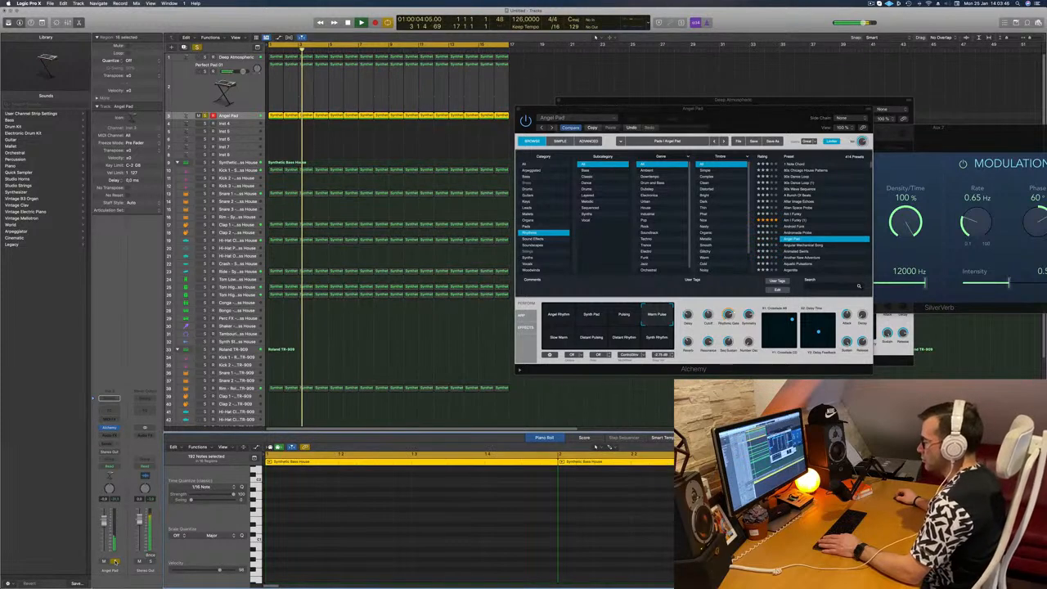
Step: Audition the Angel Rhythm snapshot of Angel Pad with the full loop and replay from the beginning
{"action": "left_click", "coordinate": [556, 317]}
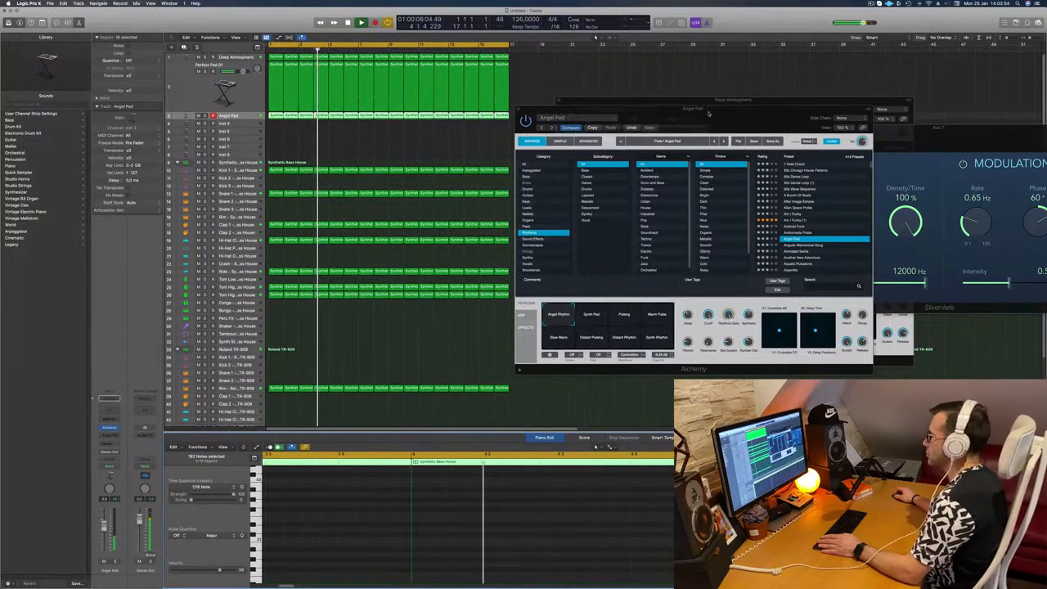
{"action": "left_click_drag", "start_coordinate": [654, 109], "coordinate": [885, 77]}
{"action": "key", "text": "Return"}
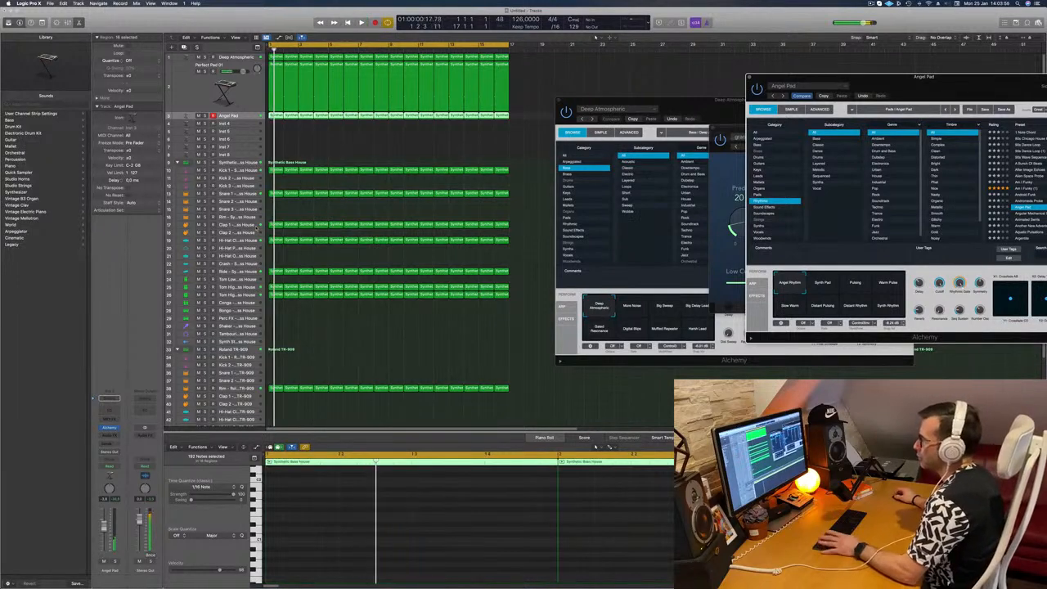
{"action": "key", "text": "Return"}
Step: Copy the Clap 1 notes in all 16 regions from beat 3 to beat 1 of each bar
{"action": "left_click", "coordinate": [234, 224]}
{"action": "left_click", "coordinate": [370, 506]}
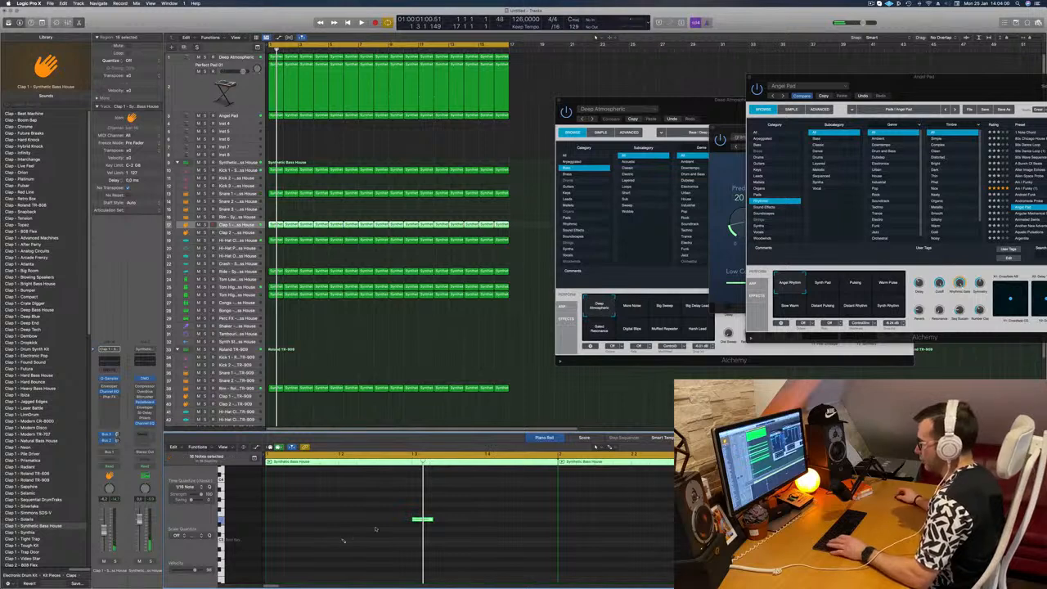
{"action": "left_click_drag", "start_coordinate": [422, 520], "coordinate": [276, 526]}
{"action": "key", "text": "space"}
{"action": "key", "text": "super+Left"}
{"action": "key", "text": "super+Left"}
{"action": "key", "text": "super+Left"}
{"action": "key", "text": "super+Left"}
{"action": "key", "text": "super+Left"}
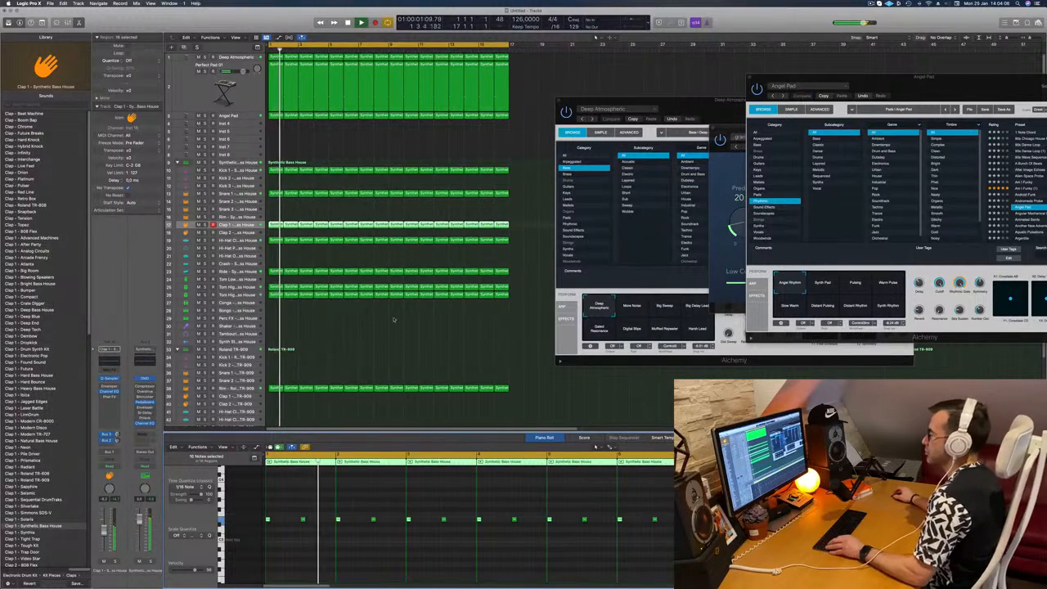
Step: Replay the loop from the start and lower the volume of the Clap 1 track
{"action": "key", "text": "Return"}
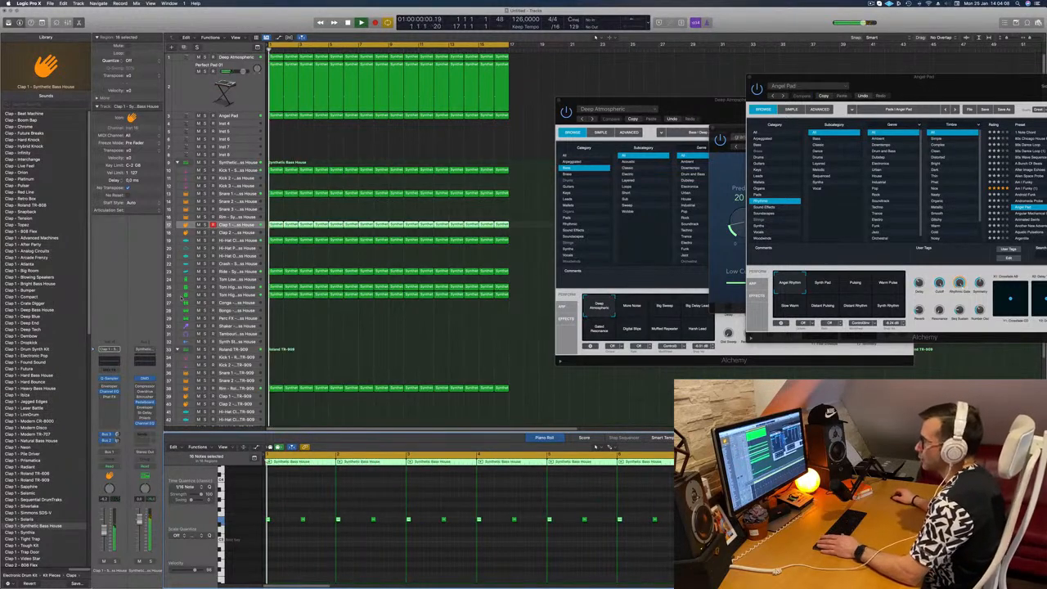
{"action": "key", "text": "Return"}
{"action": "left_click_drag", "start_coordinate": [103, 530], "coordinate": [103, 539]}
{"action": "key", "text": "Return"}
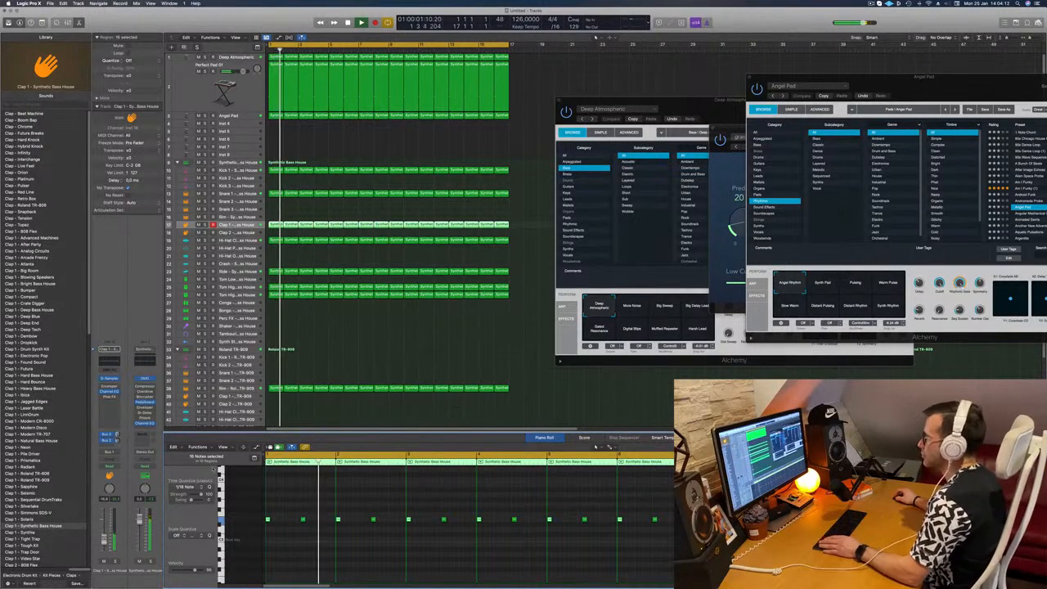
Step: Switch Angel Pad to the Synth Rhythm snapshot and replay the loop from the beginning
{"action": "left_click_drag", "start_coordinate": [842, 77], "coordinate": [394, 227]}
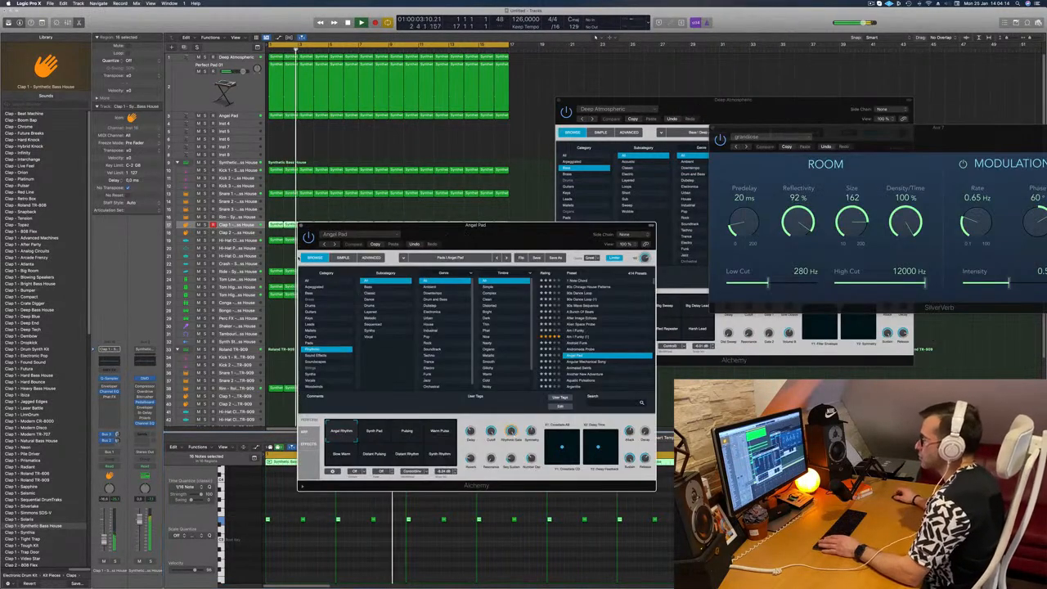
{"action": "key", "text": "Return"}
{"action": "key", "text": "Return"}
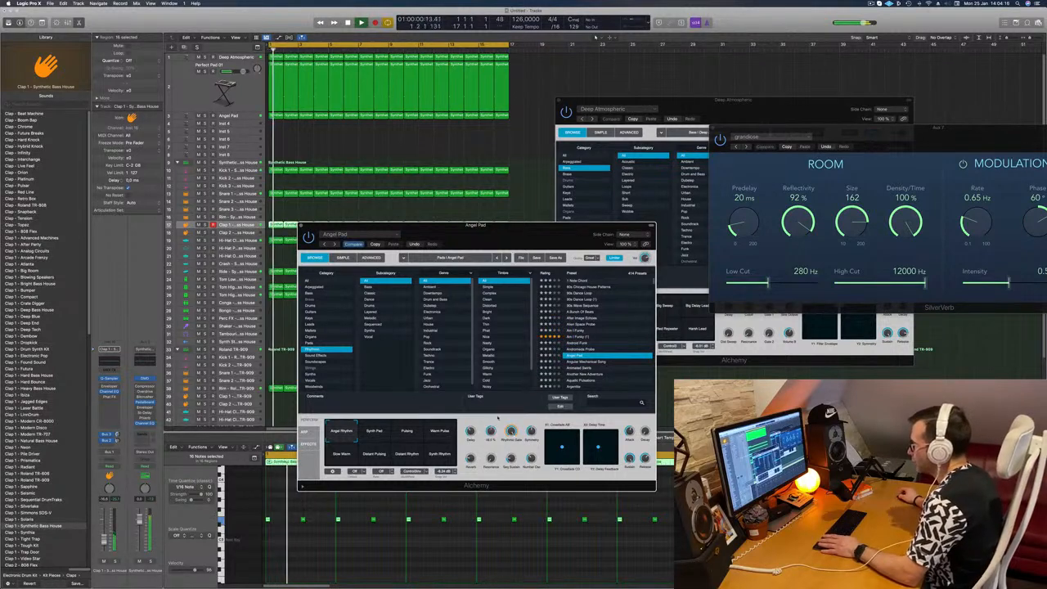
{"action": "left_click", "coordinate": [438, 455]}
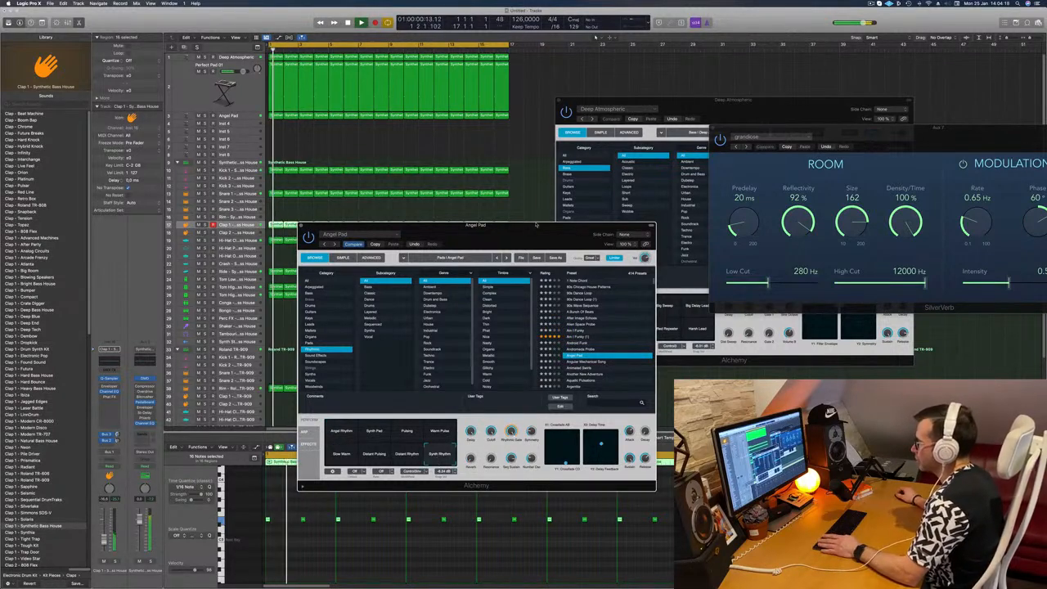
{"action": "left_click_drag", "start_coordinate": [528, 226], "coordinate": [583, 177]}
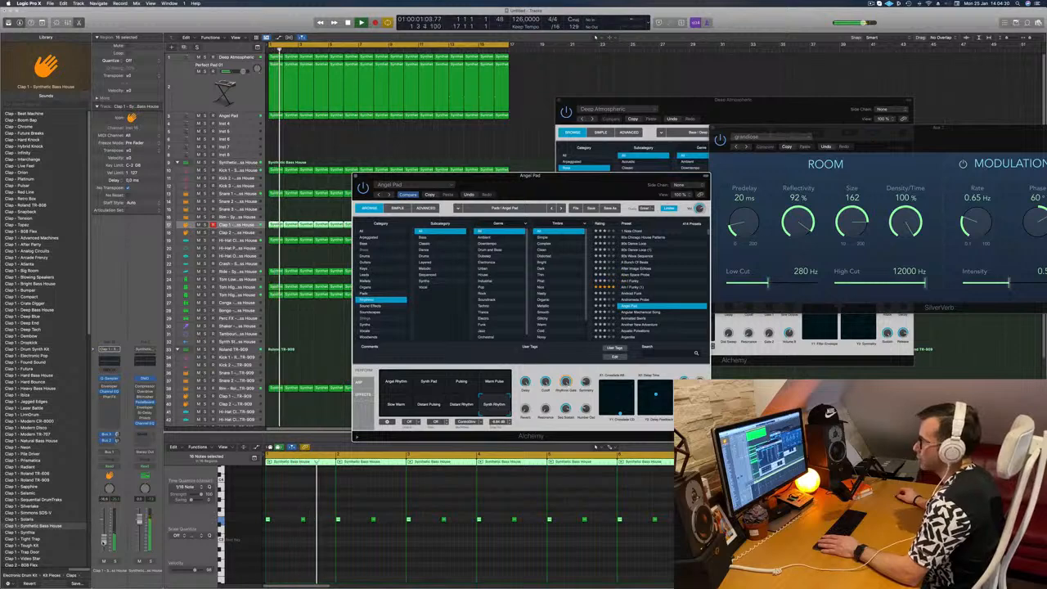
{"action": "key", "text": "Return"}
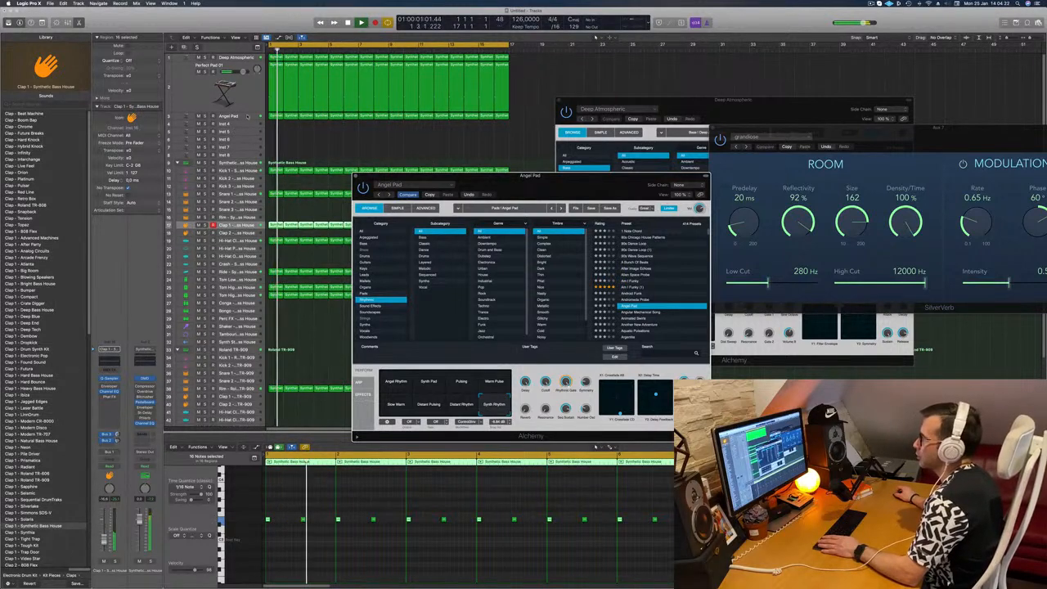
Step: Replay the loop with the Angel Pad track selected and load the Rhythmic preset Animated Swirls on it
{"action": "left_click", "coordinate": [246, 116]}
{"action": "key", "text": "Return"}
{"action": "key", "text": "Return"}
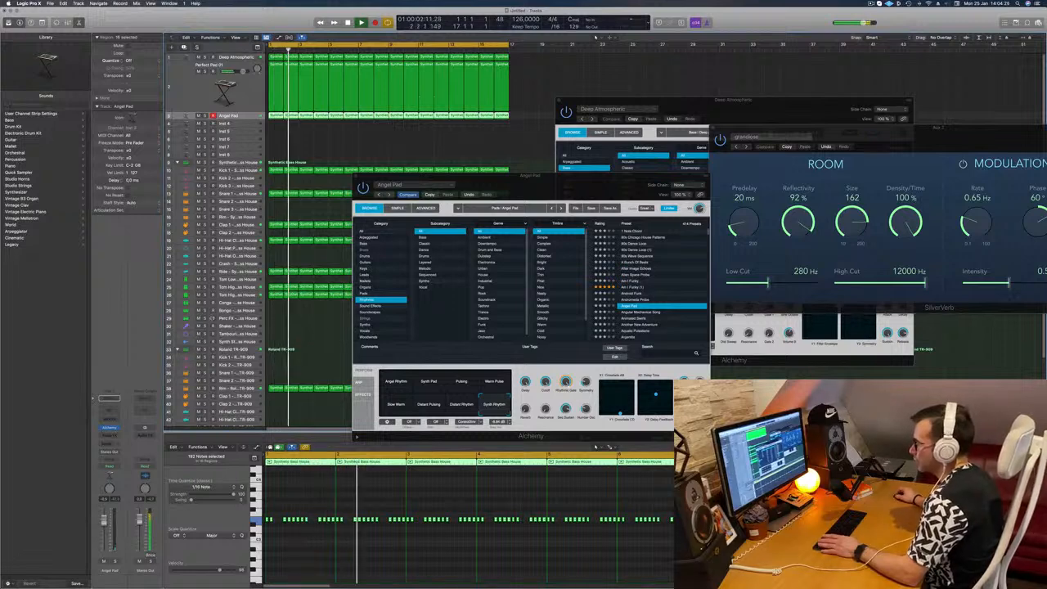
{"action": "key", "text": "space"}
{"action": "key", "text": "space"}
{"action": "key", "text": "space"}
{"action": "scroll", "coordinate": [643, 278], "scroll_direction": "down", "scroll_amount": 4}
{"action": "left_click", "coordinate": [643, 276]}
{"action": "key", "text": "space"}
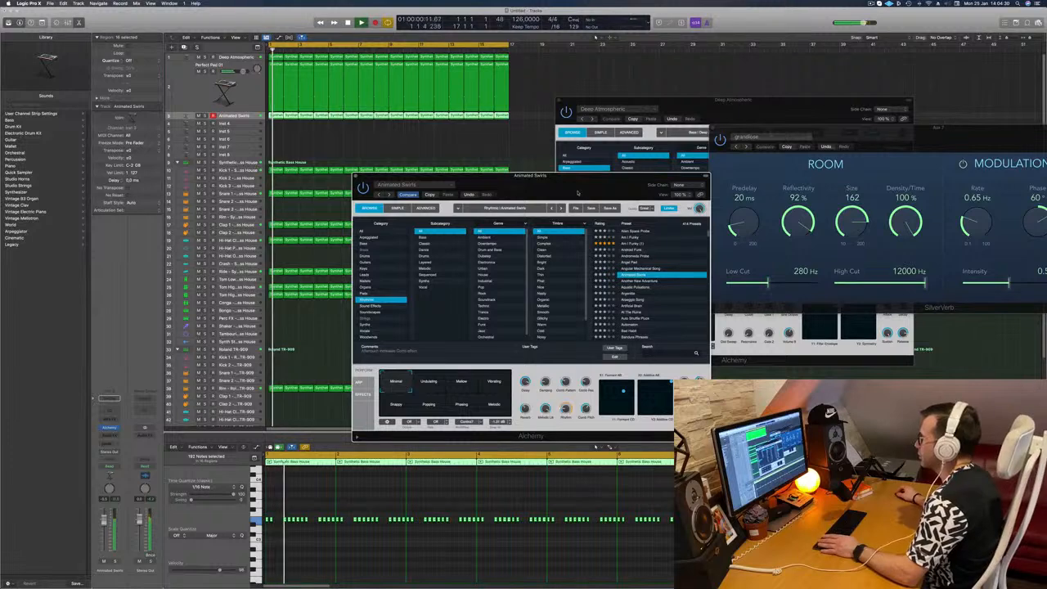
{"action": "left_click_drag", "start_coordinate": [582, 196], "coordinate": [640, 180]}
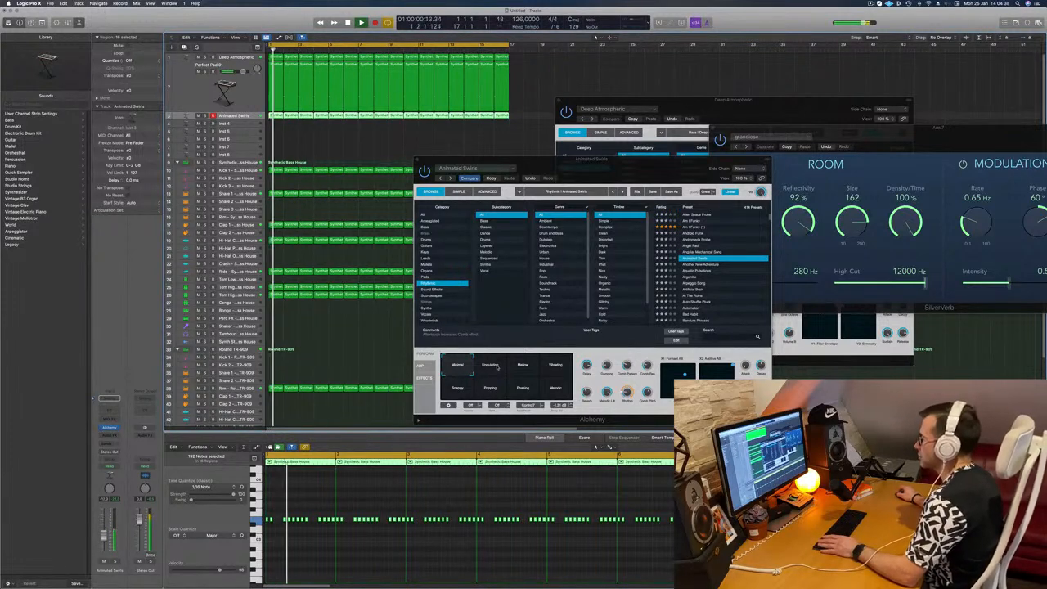
Step: Audition the Undulating, Mellow, Vibrating, Snappy, Phasing and Melodic snapshots of Animated Swirls and choose Popping
{"action": "left_click", "coordinate": [497, 367]}
{"action": "left_click", "coordinate": [524, 367]}
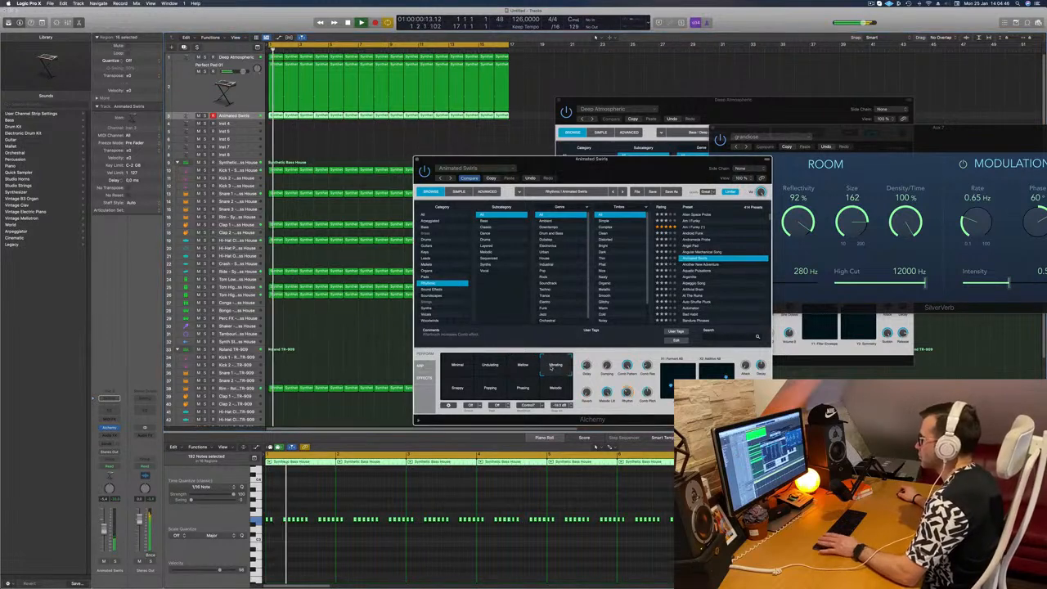
{"action": "left_click", "coordinate": [457, 388]}
{"action": "left_click", "coordinate": [489, 388]}
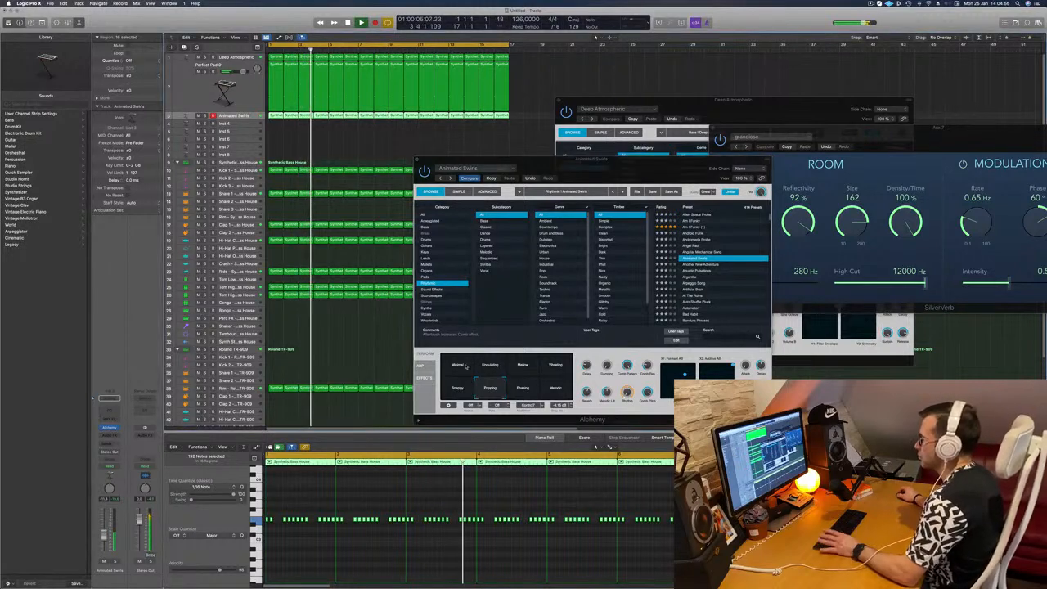
{"action": "left_click", "coordinate": [521, 394]}
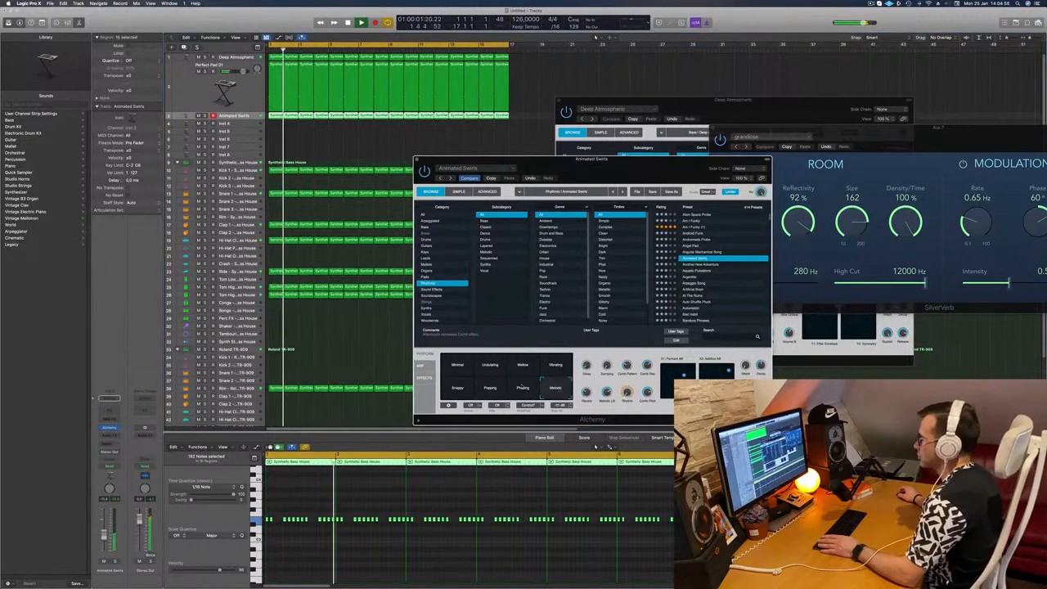
{"action": "left_click", "coordinate": [491, 390]}
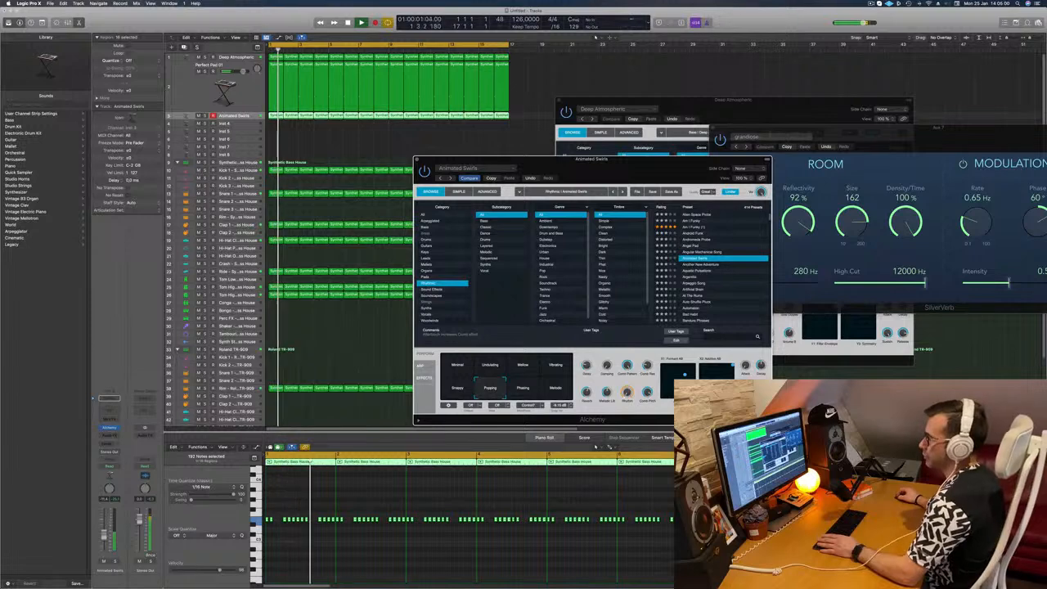
Step: Raise the volume of the Animated Swirls track, adjust the preset's Damping control and close the synth window
{"action": "left_click_drag", "start_coordinate": [104, 535], "coordinate": [104, 534]}
{"action": "left_click_drag", "start_coordinate": [606, 367], "coordinate": [607, 376]}
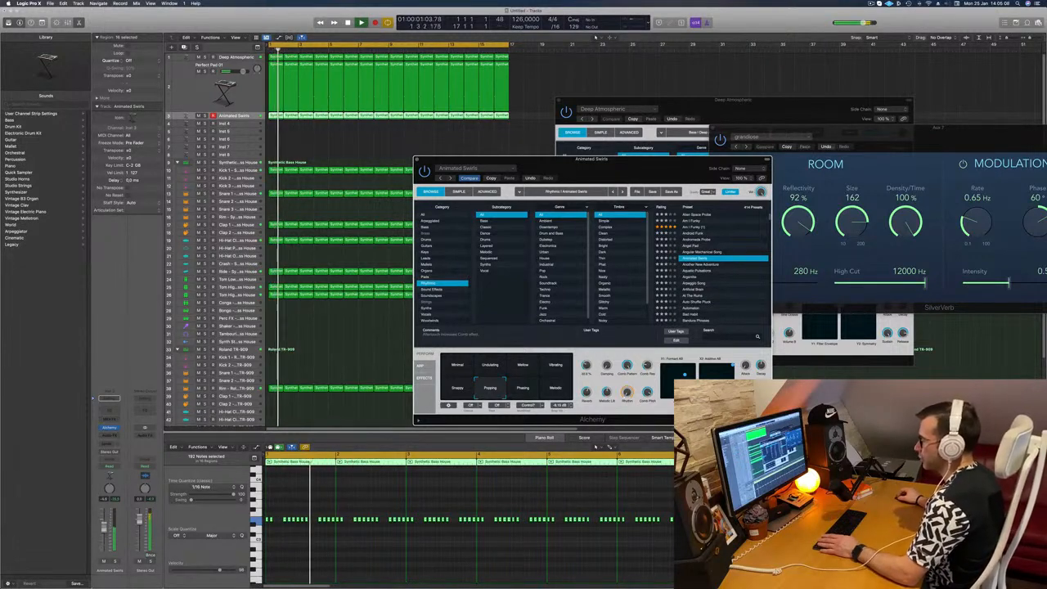
{"action": "key", "text": "v"}
{"action": "left_click", "coordinate": [588, 355]}
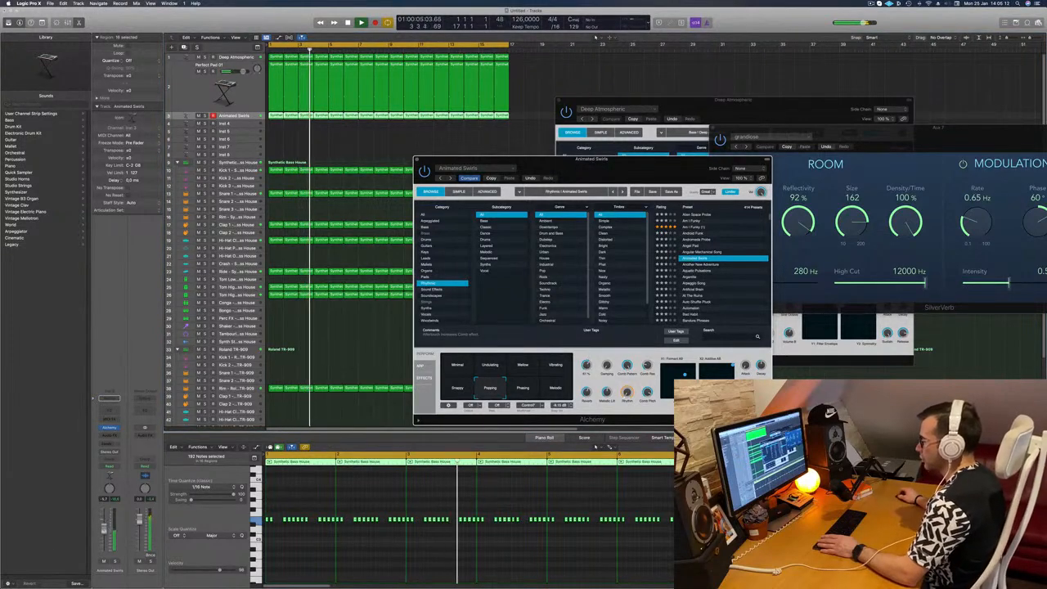
{"action": "left_click", "coordinate": [595, 446]}
{"action": "left_click_drag", "start_coordinate": [661, 163], "coordinate": [553, 242]}
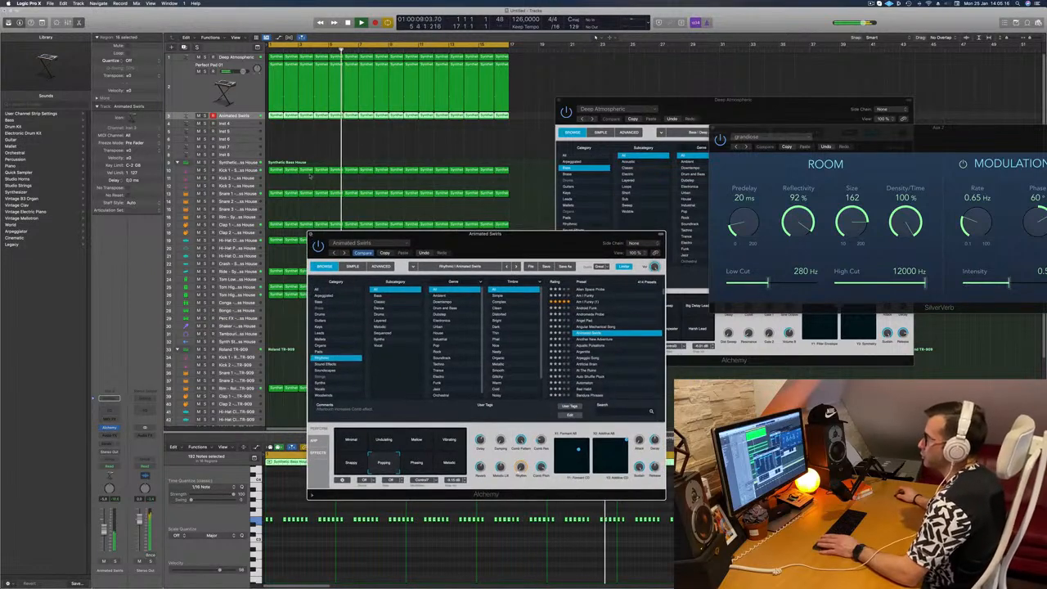
{"action": "left_click", "coordinate": [311, 234]}
{"action": "key", "text": "Return"}
Step: Adjust the Cutoff and Gate 1 controls of the Deep Atmospheric bass in Alchemy while the loop plays, and stop playback
{"action": "left_click", "coordinate": [236, 57]}
{"action": "key", "text": "Return"}
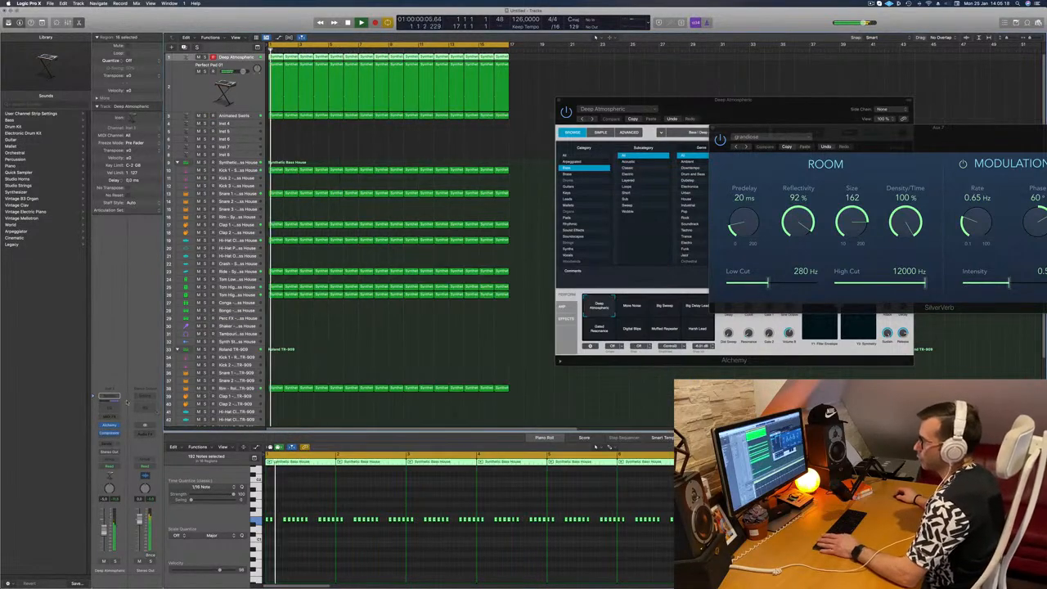
{"action": "left_click", "coordinate": [111, 426]}
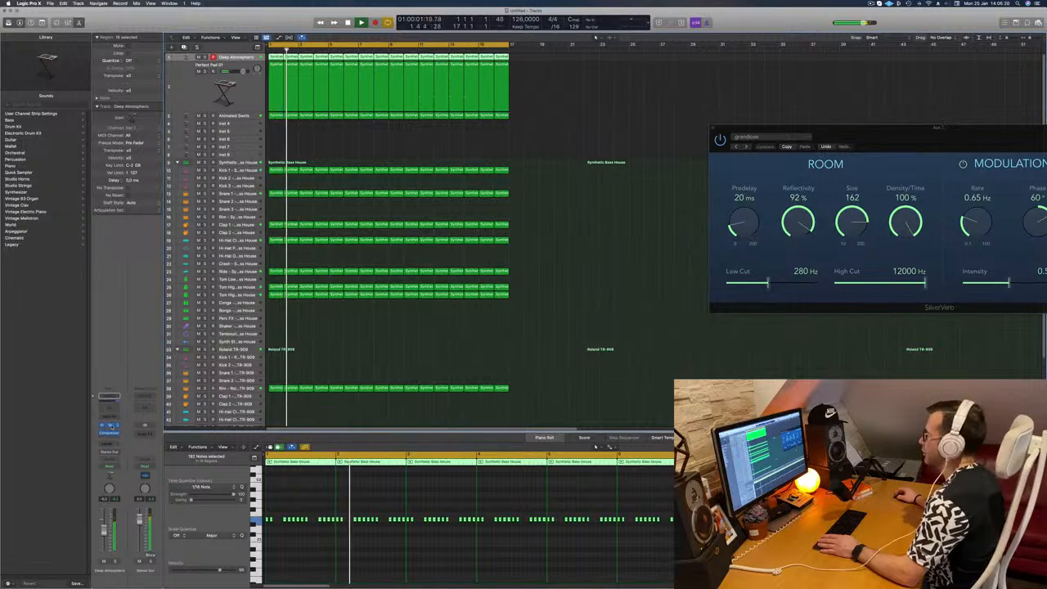
{"action": "left_click", "coordinate": [112, 425]}
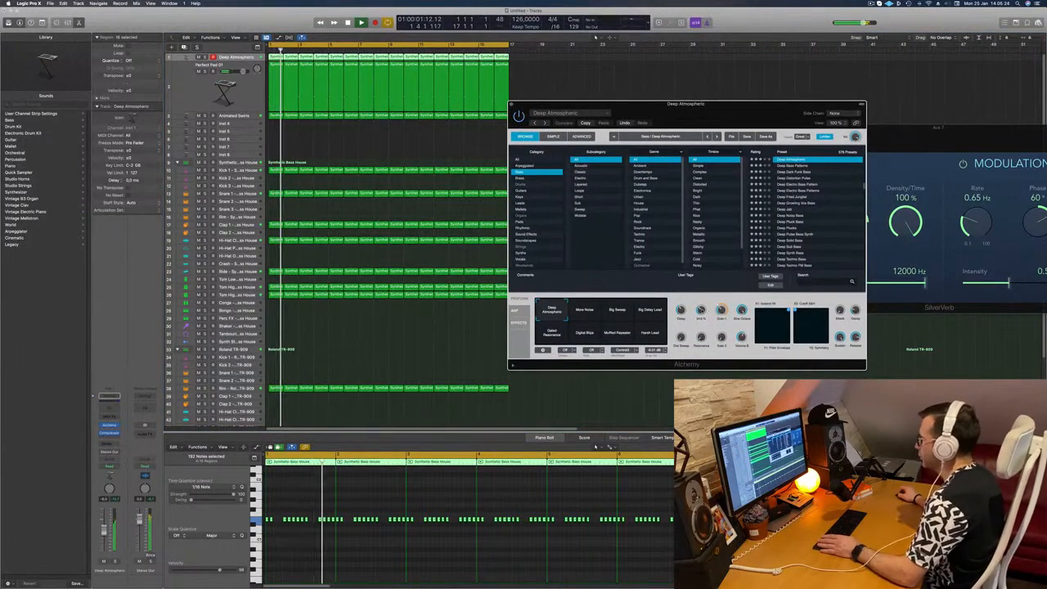
{"action": "left_click_drag", "start_coordinate": [701, 310], "coordinate": [702, 299]}
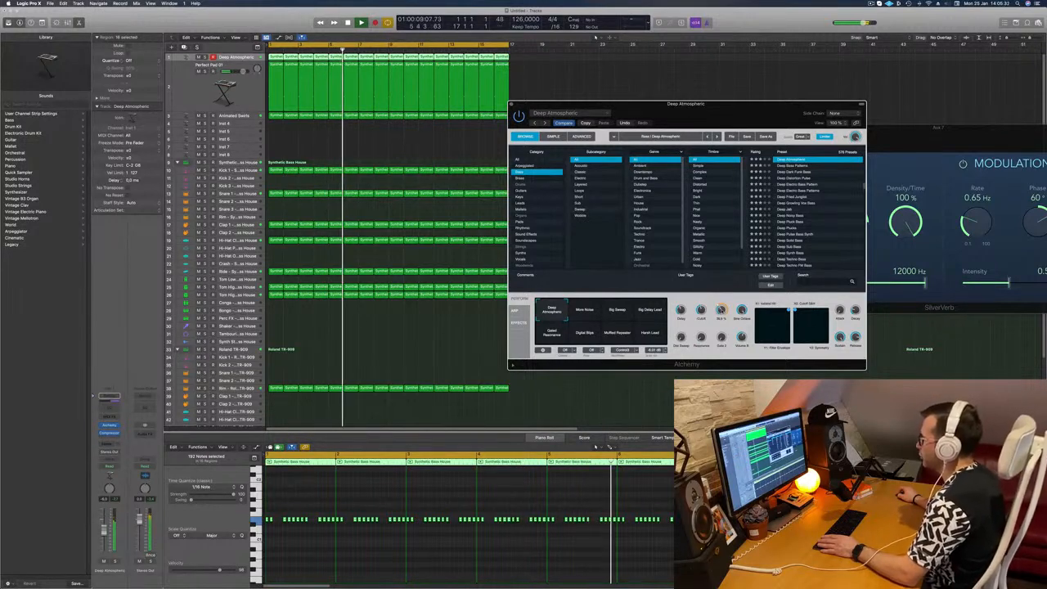
{"action": "mouse_move", "coordinate": [721, 312]}
{"action": "left_mouse_down"}
{"action": "mouse_move", "coordinate": [720, 324]}
{"action": "mouse_move", "coordinate": [724, 289]}
{"action": "mouse_move", "coordinate": [702, 308]}
{"action": "left_mouse_up"}
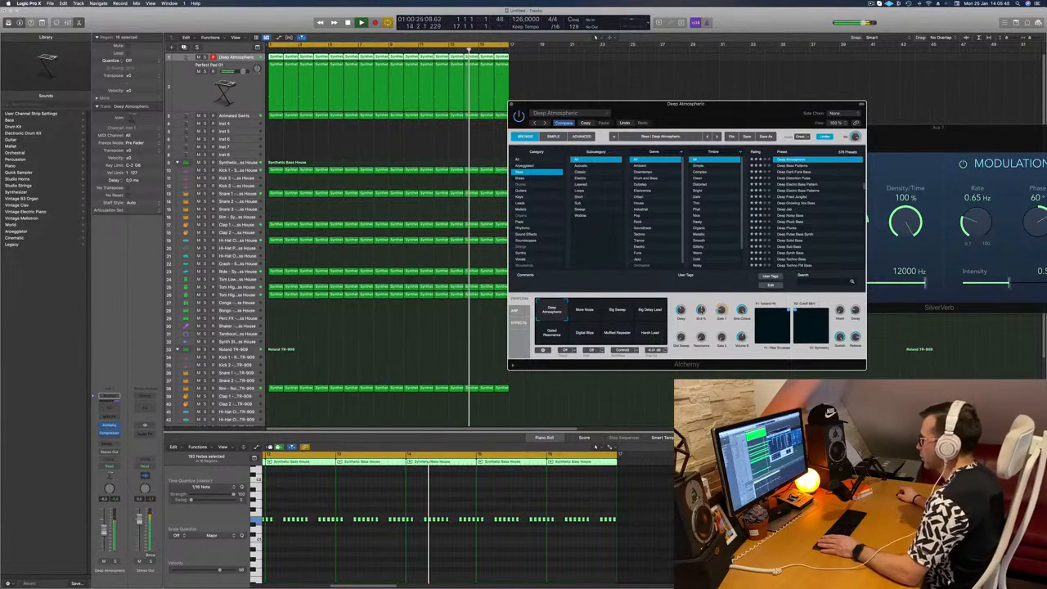
{"action": "left_click_drag", "start_coordinate": [718, 106], "coordinate": [684, 106]}
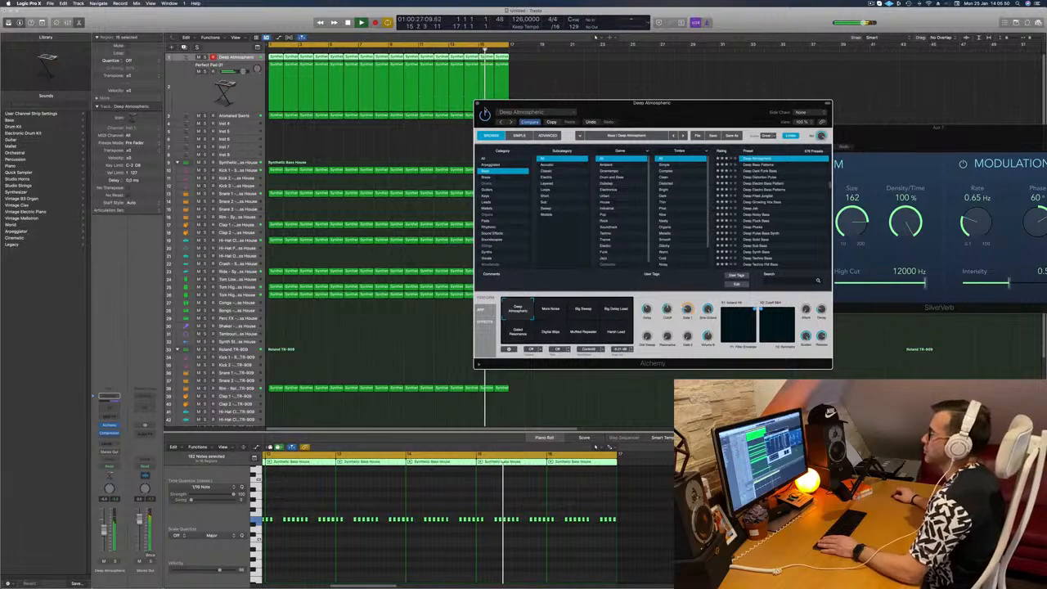
{"action": "left_click", "coordinate": [477, 104]}
{"action": "key", "text": "space"}
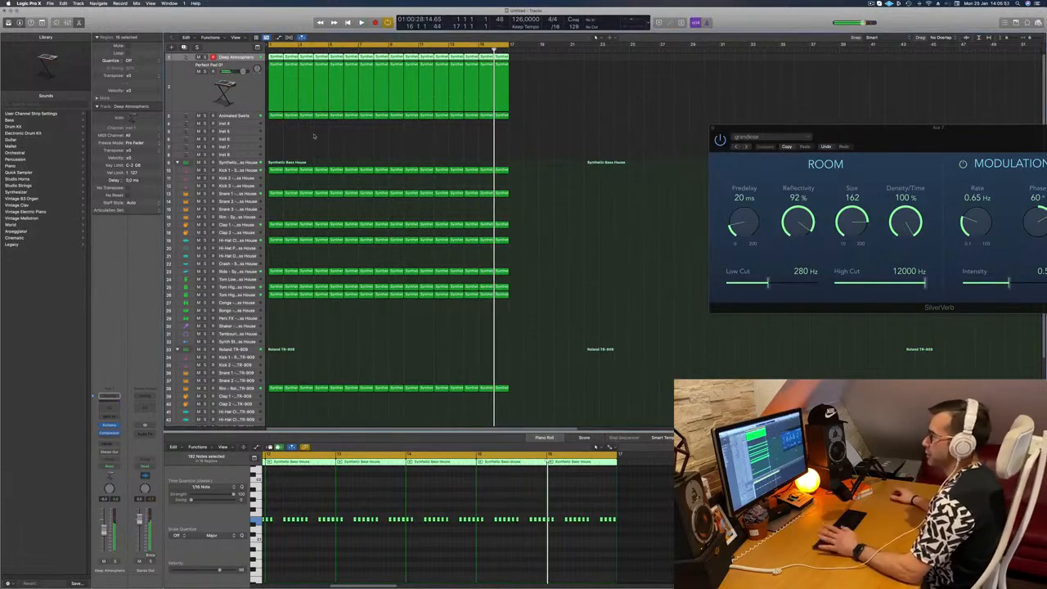
Step: Play the loop from the start, soloing Animated Swirls briefly to compare it with the full mix
{"action": "key", "text": "Return"}
{"action": "key", "text": "space"}
{"action": "left_click", "coordinate": [204, 115]}
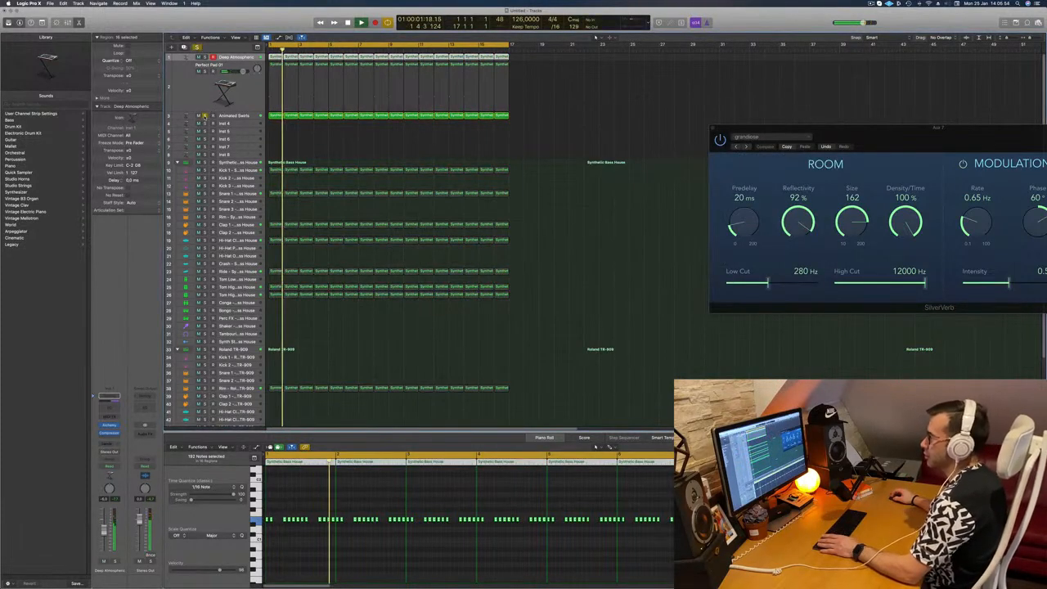
{"action": "left_click", "coordinate": [204, 116]}
{"action": "left_click", "coordinate": [234, 116]}
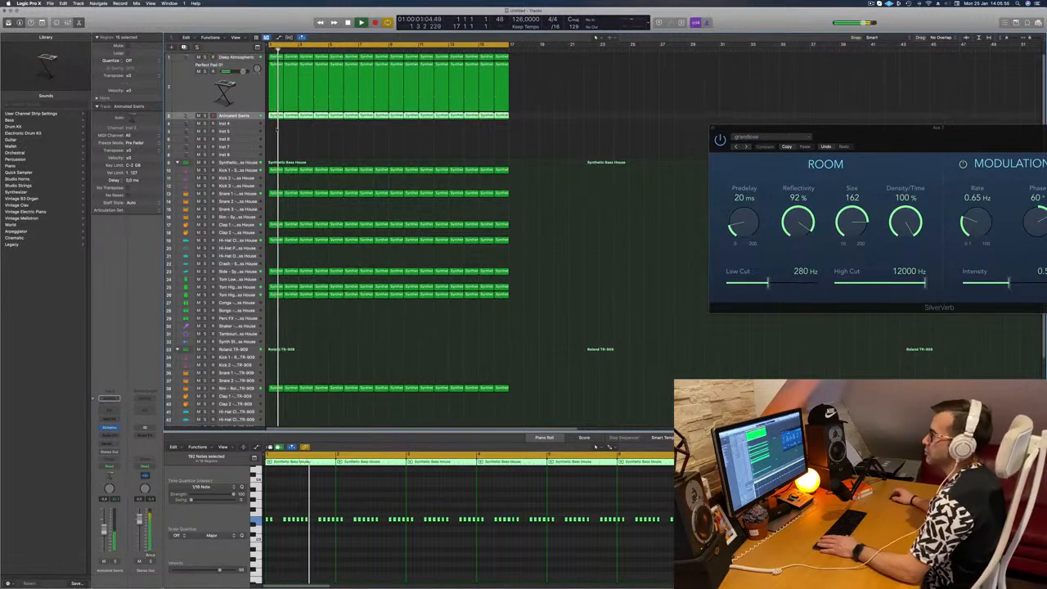
{"action": "left_click", "coordinate": [291, 130]}
Step: Duplicate the Perfect Pad 01 track with its instrument settings
{"action": "left_click", "coordinate": [235, 100]}
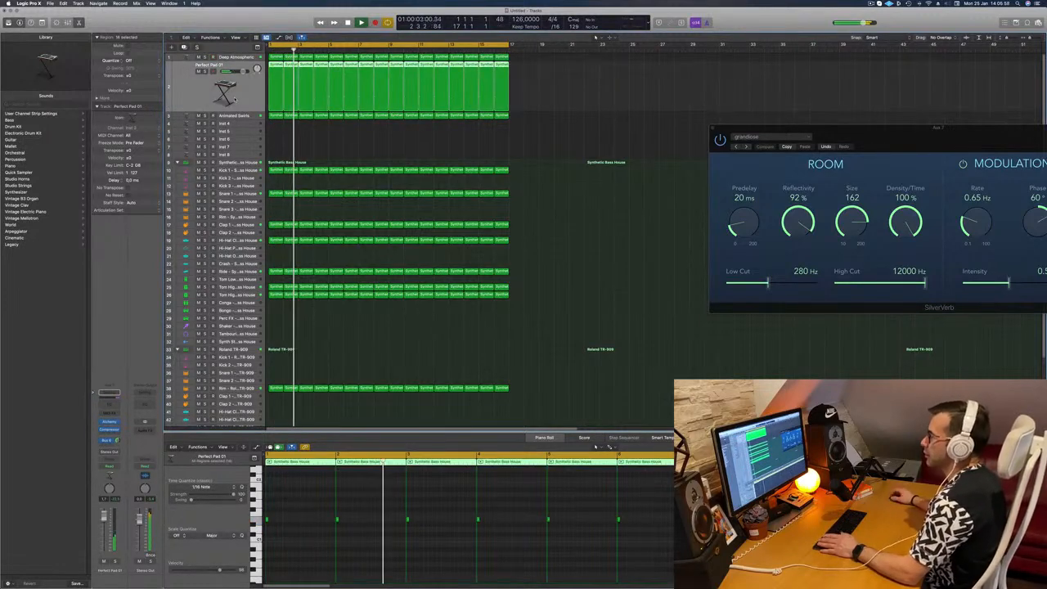
{"action": "key", "text": "Return"}
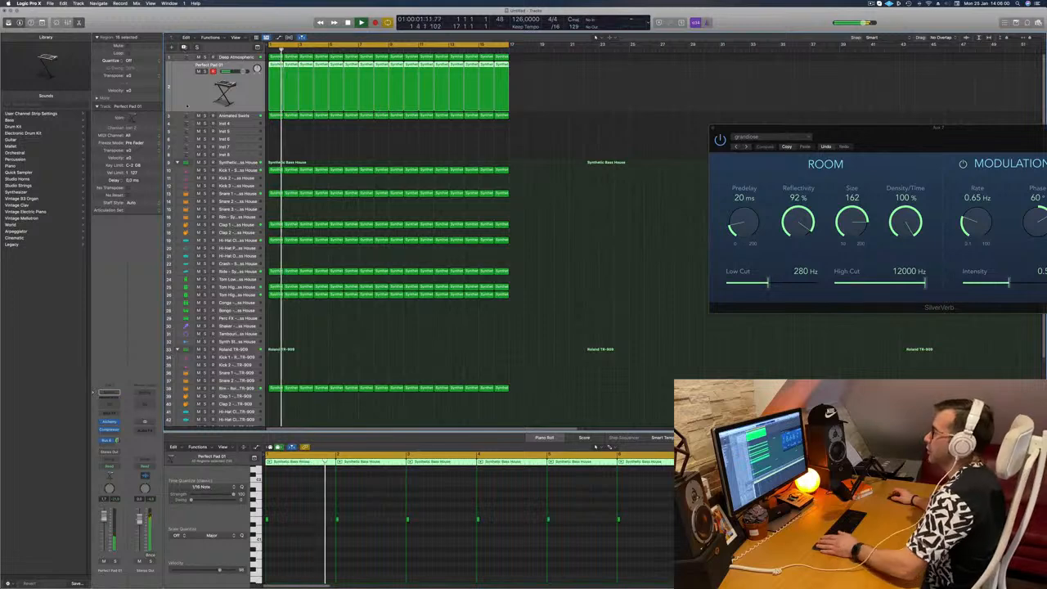
{"action": "key", "text": "super+d"}
{"action": "key", "text": "Return"}
Step: Copy the first Perfect Pad 01 region to bar 2 of the duplicated track and move its notes to beat 3
{"action": "left_click", "coordinate": [272, 100]}
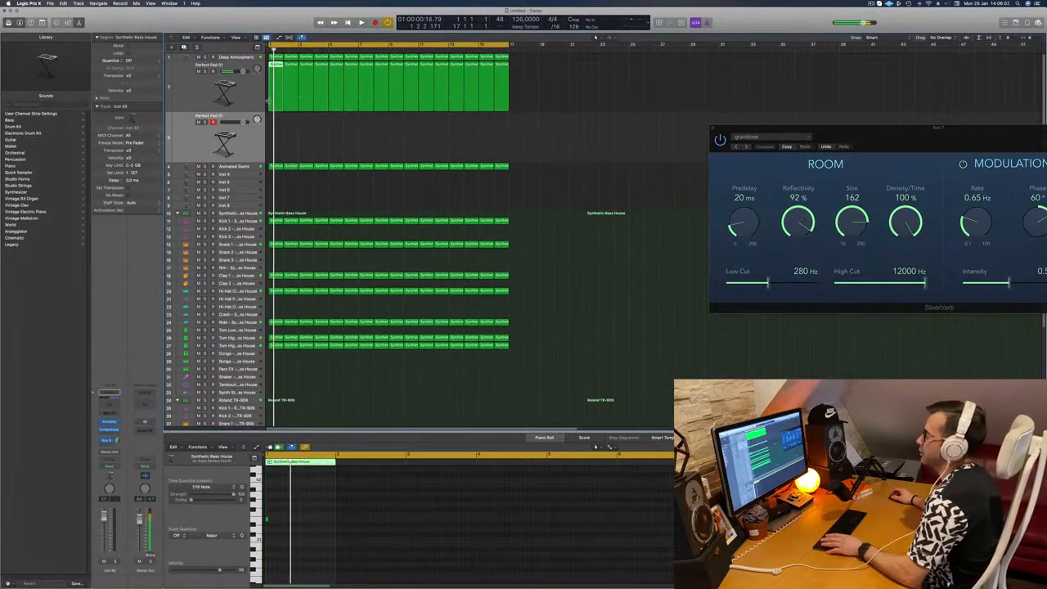
{"action": "left_click_drag", "start_coordinate": [276, 82], "coordinate": [298, 137]}
{"action": "left_click_drag", "start_coordinate": [394, 502], "coordinate": [373, 484]}
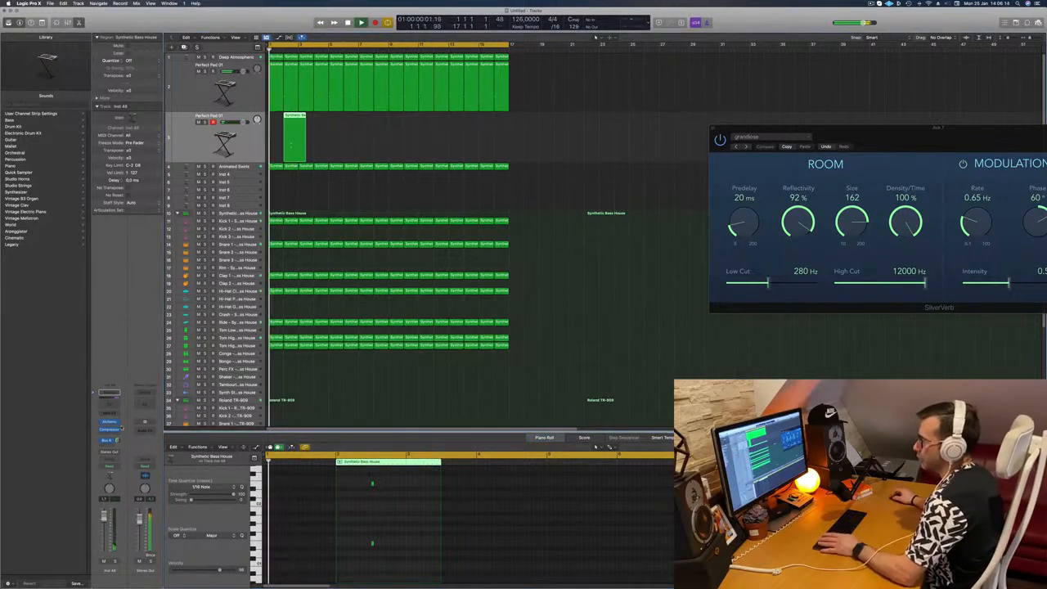
Step: Open Alchemy on the duplicated Perfect Pad 01 track and load the Lazarus preset while the loop plays
{"action": "left_click", "coordinate": [108, 424]}
{"action": "left_click_drag", "start_coordinate": [568, 86], "coordinate": [675, 90]}
{"action": "key", "text": "space"}
{"action": "scroll", "coordinate": [683, 146], "scroll_direction": "up", "scroll_amount": 3}
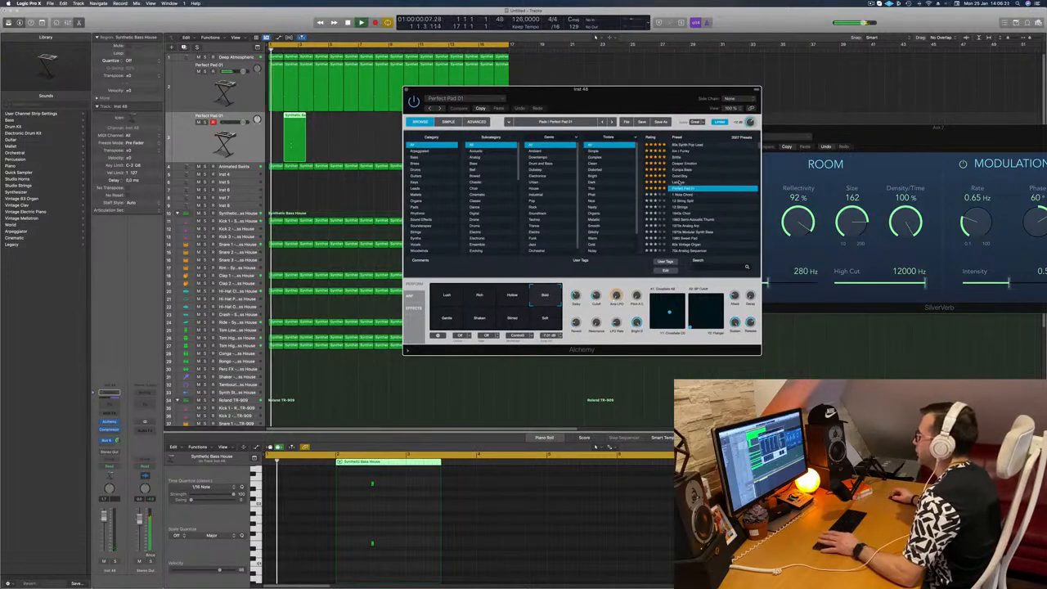
{"action": "left_click", "coordinate": [679, 182]}
{"action": "left_click_drag", "start_coordinate": [647, 105], "coordinate": [694, 66]}
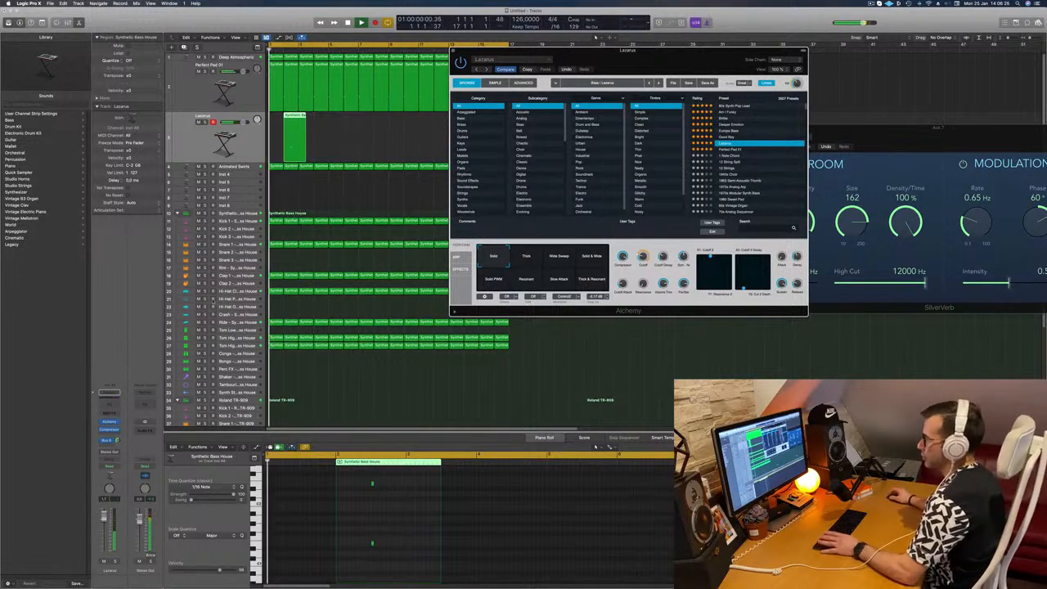
Step: Raise the pitch of the bar 2 region's two notes, and audition the Thick, Wide Sweep and Solid & Wide variations of Lazarus
{"action": "left_click", "coordinate": [242, 347]}
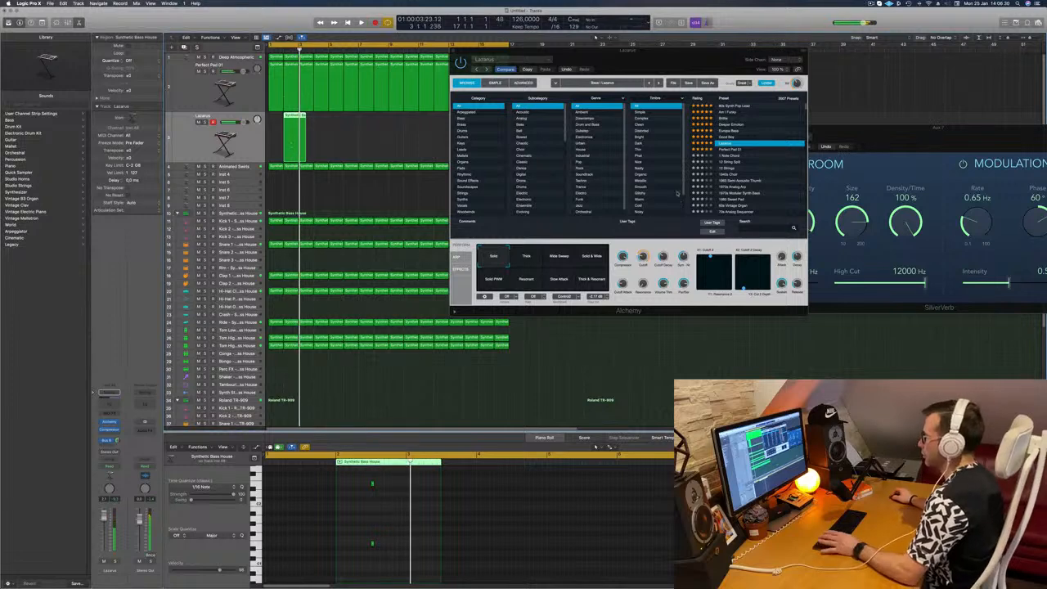
{"action": "key", "text": "space"}
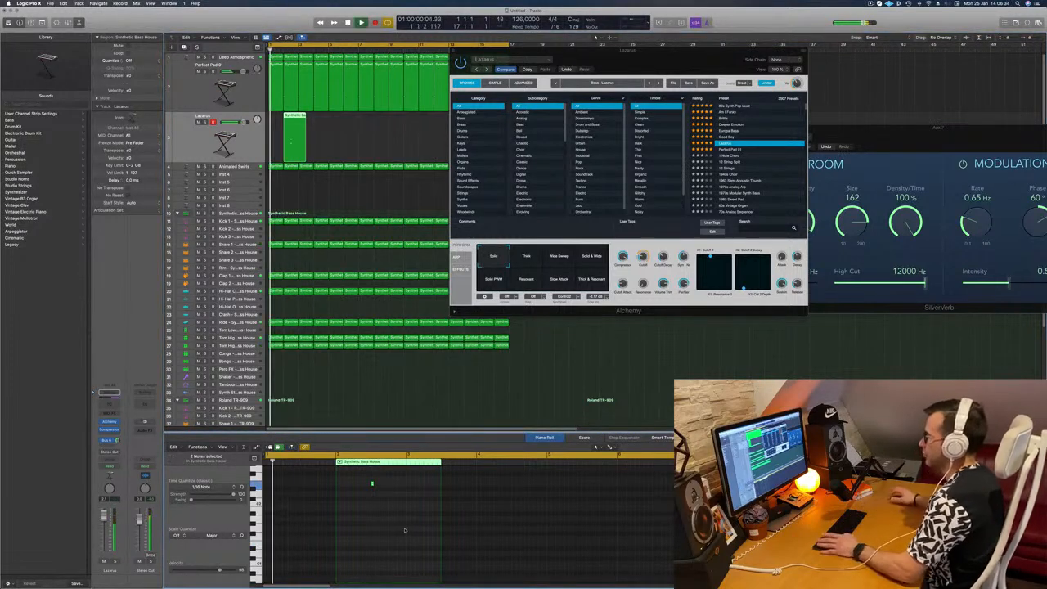
{"action": "left_click_drag", "start_coordinate": [675, 54], "coordinate": [660, 110]}
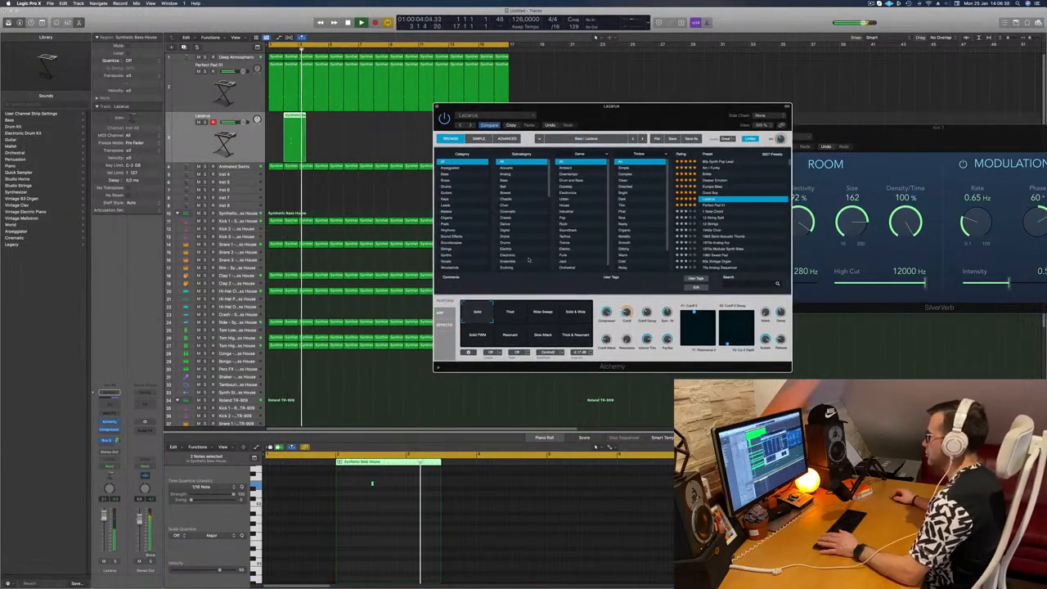
{"action": "left_click", "coordinate": [514, 313]}
{"action": "left_click", "coordinate": [542, 314]}
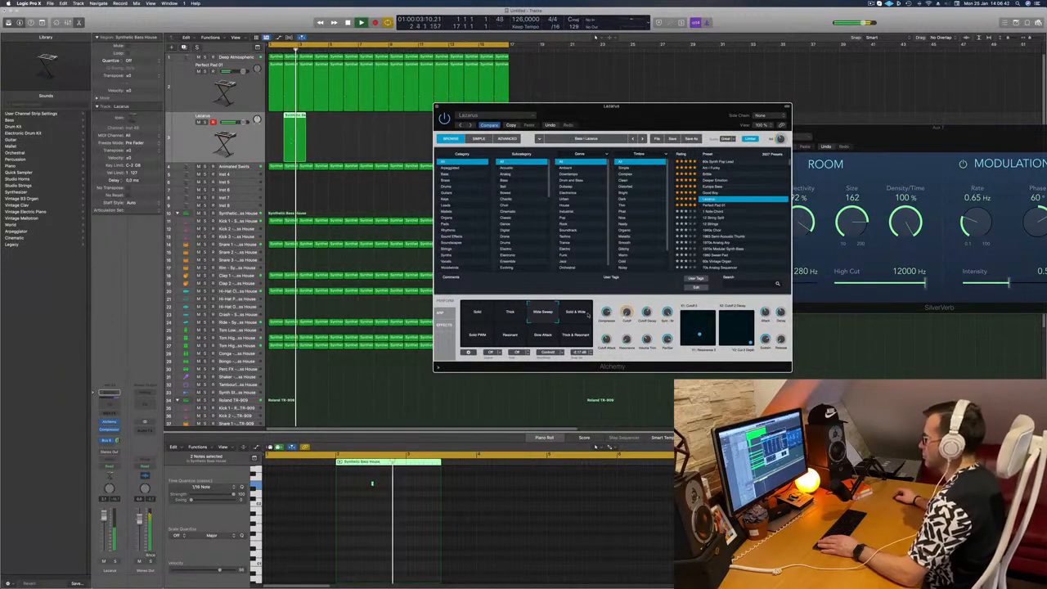
{"action": "left_click", "coordinate": [576, 316]}
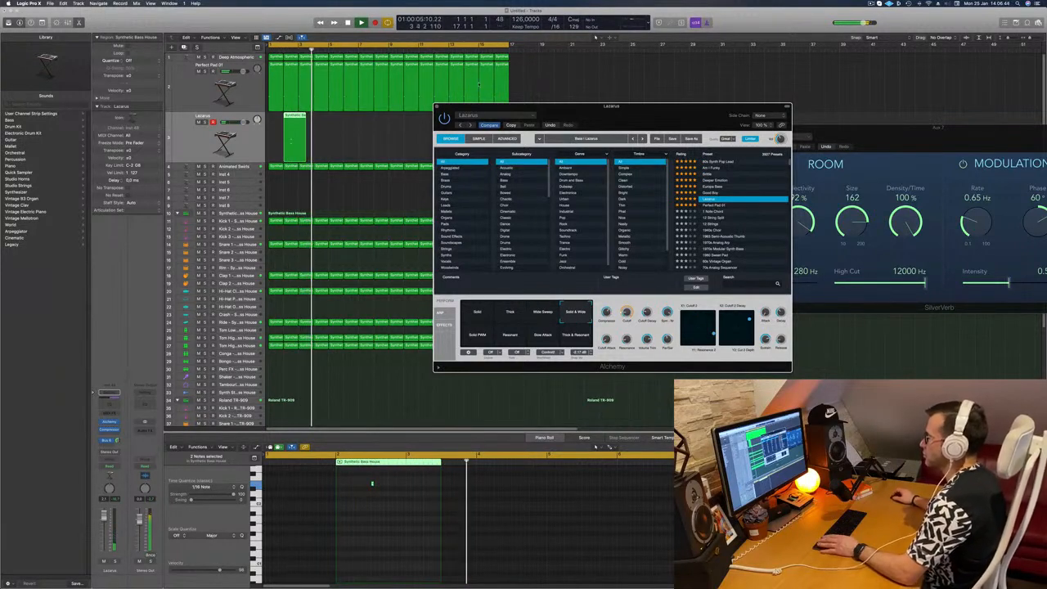
Step: Copy the bar 2 region along the Lazarus track so it repeats every two bars up to bar 16
{"action": "left_click_drag", "start_coordinate": [445, 107], "coordinate": [495, 110]}
{"action": "left_click_drag", "start_coordinate": [293, 117], "coordinate": [357, 121]}
{"action": "left_click", "coordinate": [300, 125], "text": "shift"}
{"action": "left_click_drag", "start_coordinate": [294, 118], "coordinate": [416, 121]}
{"action": "left_click_drag", "start_coordinate": [577, 110], "coordinate": [523, 135]}
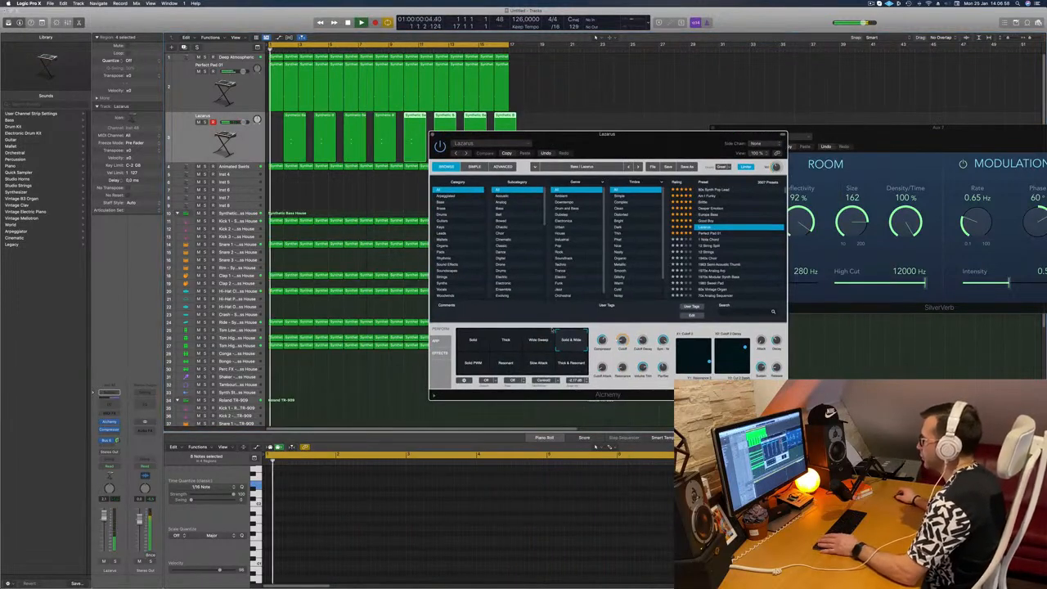
Step: Try the Solid PWM variation and the 80s Synth Pop Lead and Am I Funky presets, and load the Brittle preset
{"action": "left_click", "coordinate": [474, 363]}
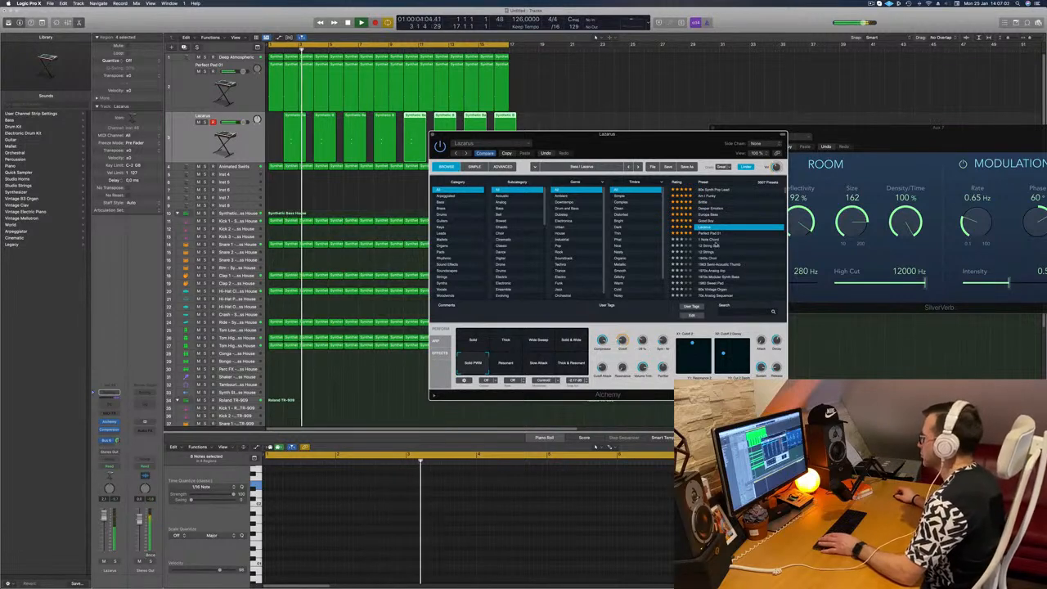
{"action": "left_click", "coordinate": [714, 190]}
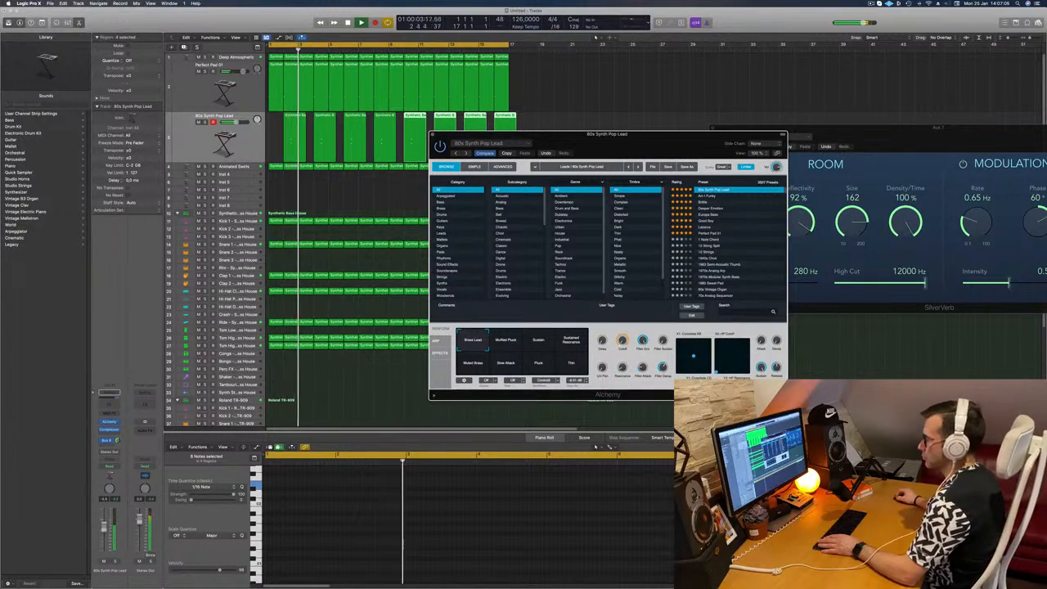
{"action": "left_click", "coordinate": [704, 197]}
{"action": "left_click", "coordinate": [705, 203]}
{"action": "left_click_drag", "start_coordinate": [678, 144], "coordinate": [697, 126]}
Step: Audition the Dark Sweep, Deep Metallic and Soft Deep variations of the Brittle preset while the loop plays
{"action": "left_click", "coordinate": [522, 327]}
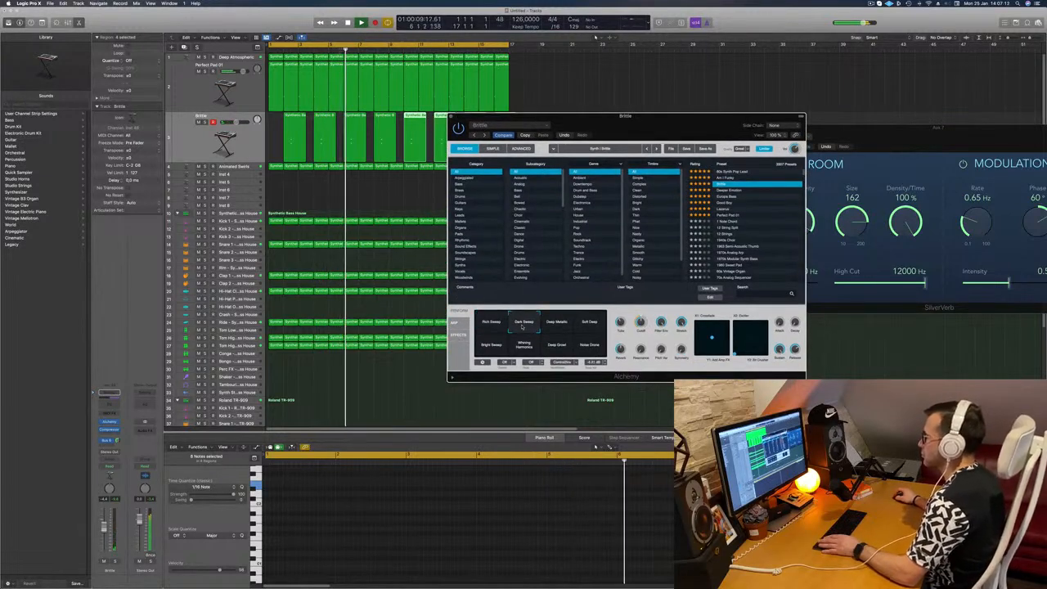
{"action": "left_click", "coordinate": [553, 323]}
{"action": "left_click_drag", "start_coordinate": [661, 128], "coordinate": [714, 99]}
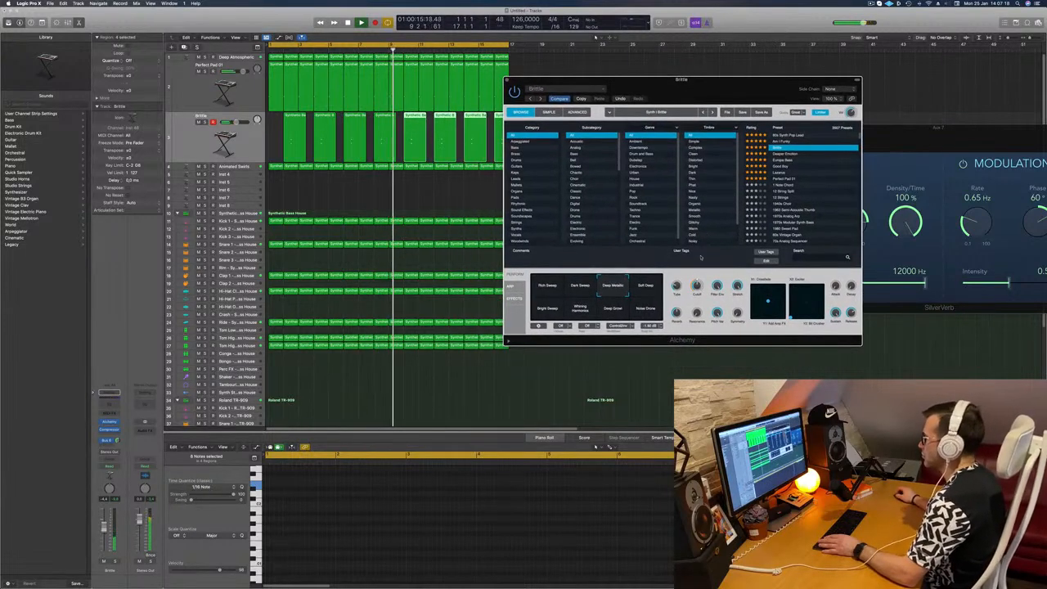
{"action": "left_click", "coordinate": [644, 286]}
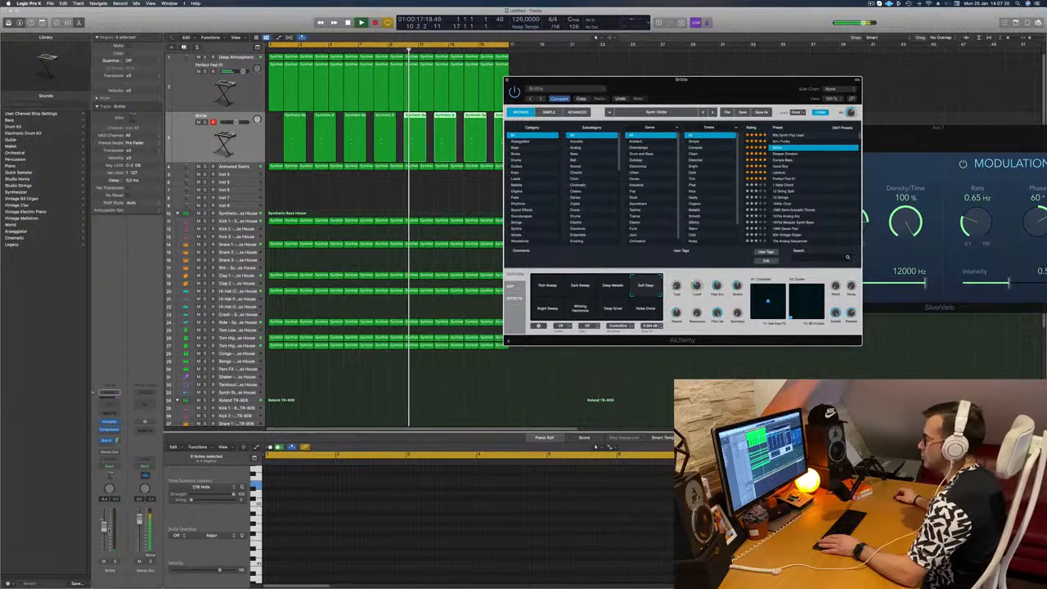
Step: Rebalance the Brittle track's volume while comparing further variations, choose Deep Growl and close Alchemy
{"action": "left_click", "coordinate": [104, 523]}
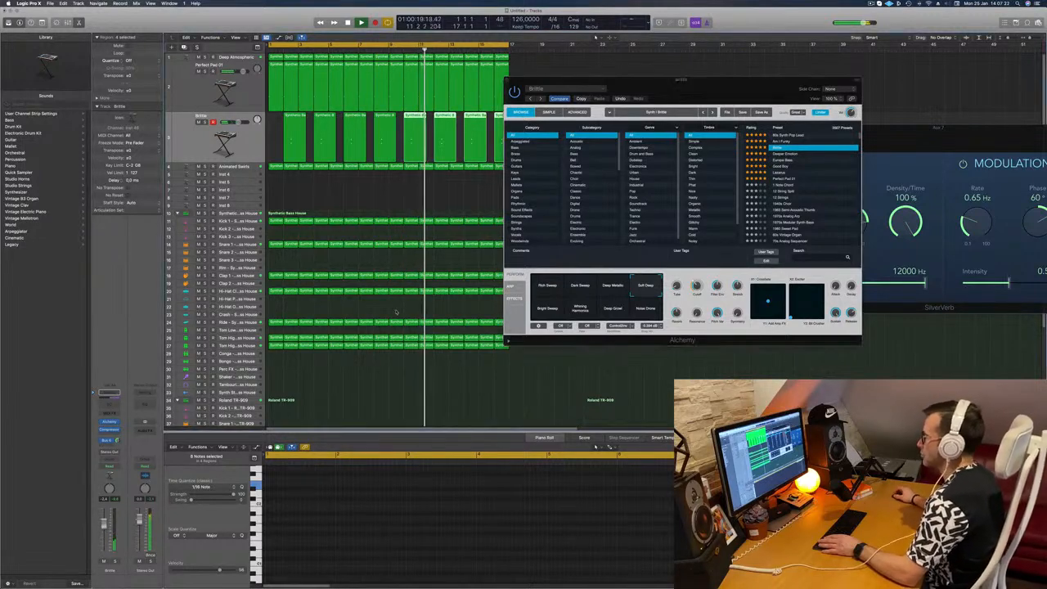
{"action": "left_click", "coordinate": [551, 313]}
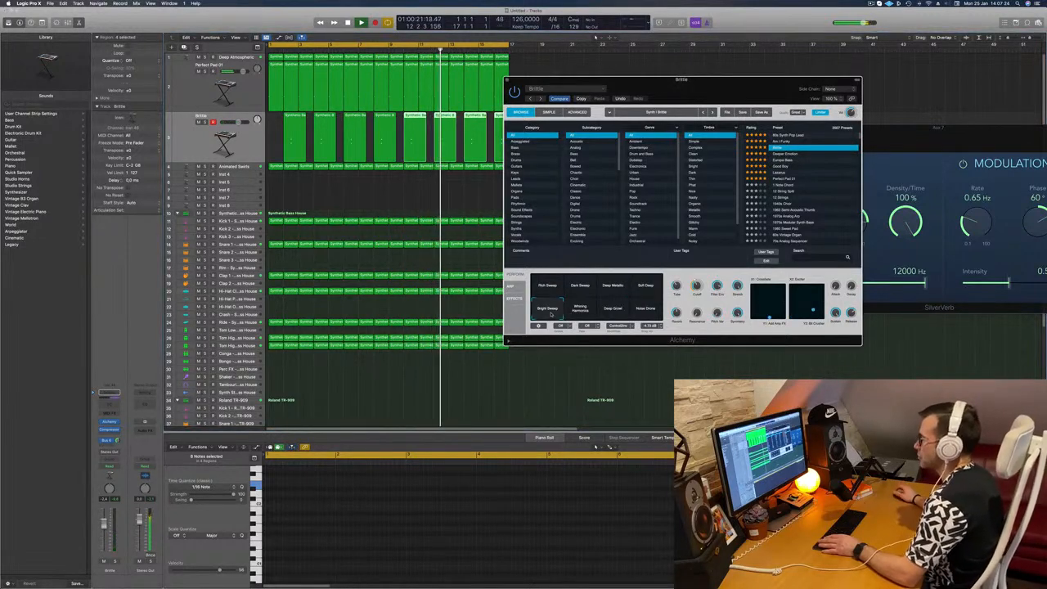
{"action": "left_click", "coordinate": [580, 309]}
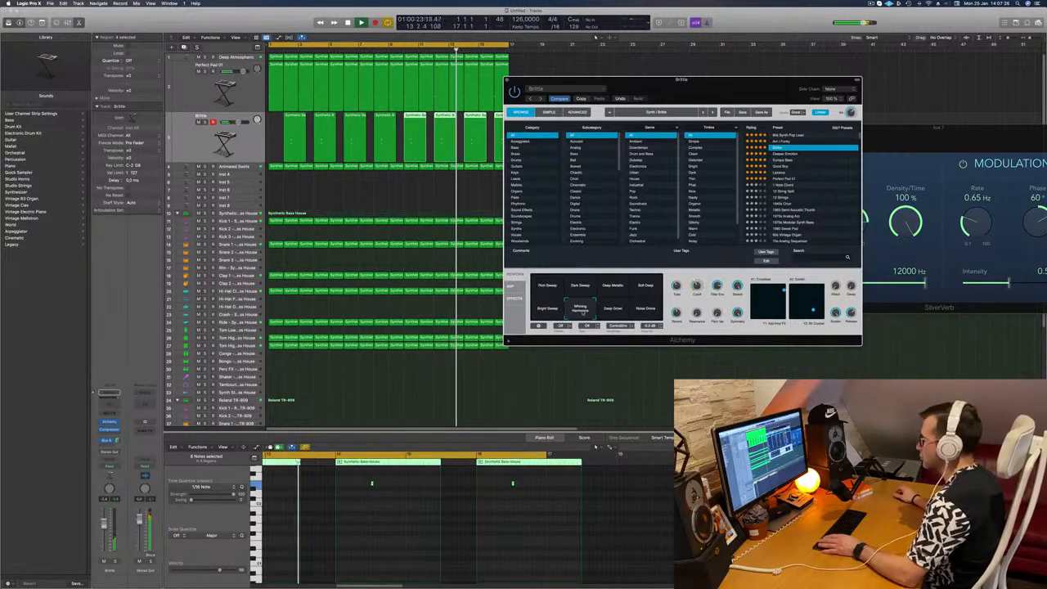
{"action": "left_click", "coordinate": [104, 523]}
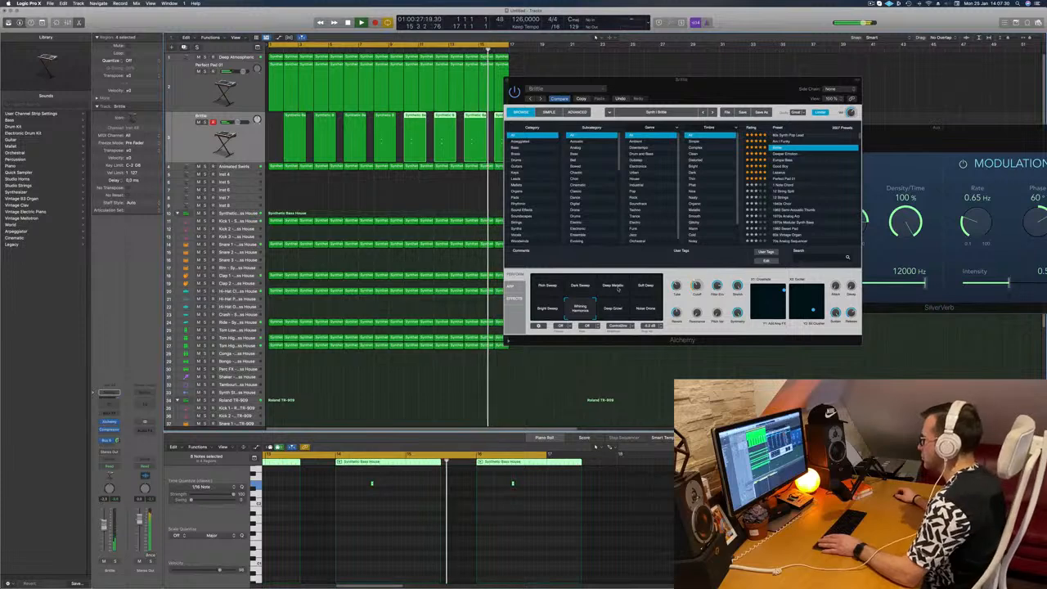
{"action": "left_click", "coordinate": [613, 309]}
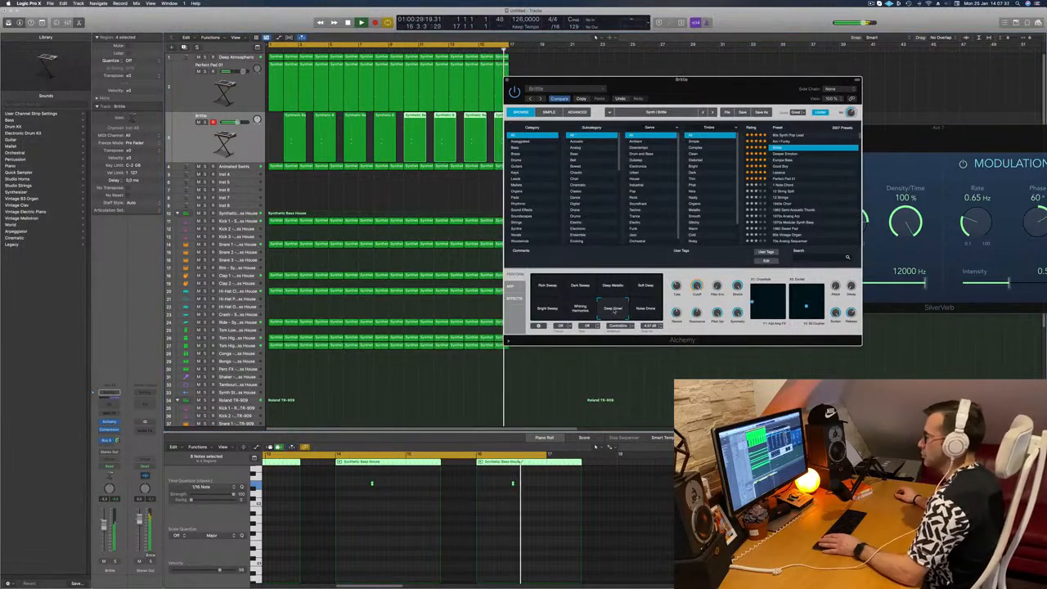
{"action": "left_click", "coordinate": [607, 447]}
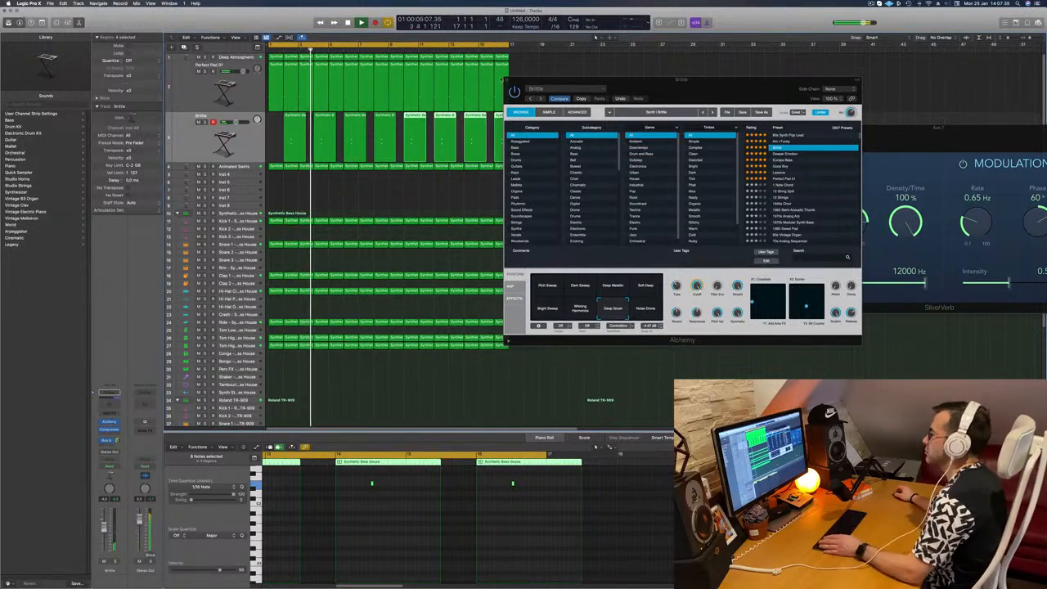
{"action": "left_click", "coordinate": [507, 81]}
Step: Stop playback and copy the first Kick 1 region of the Synthetic Bass House kit to bar 1 of the Roland TR-909 closed hi-hat track
{"action": "scroll", "coordinate": [376, 237], "scroll_direction": "down", "scroll_amount": 2}
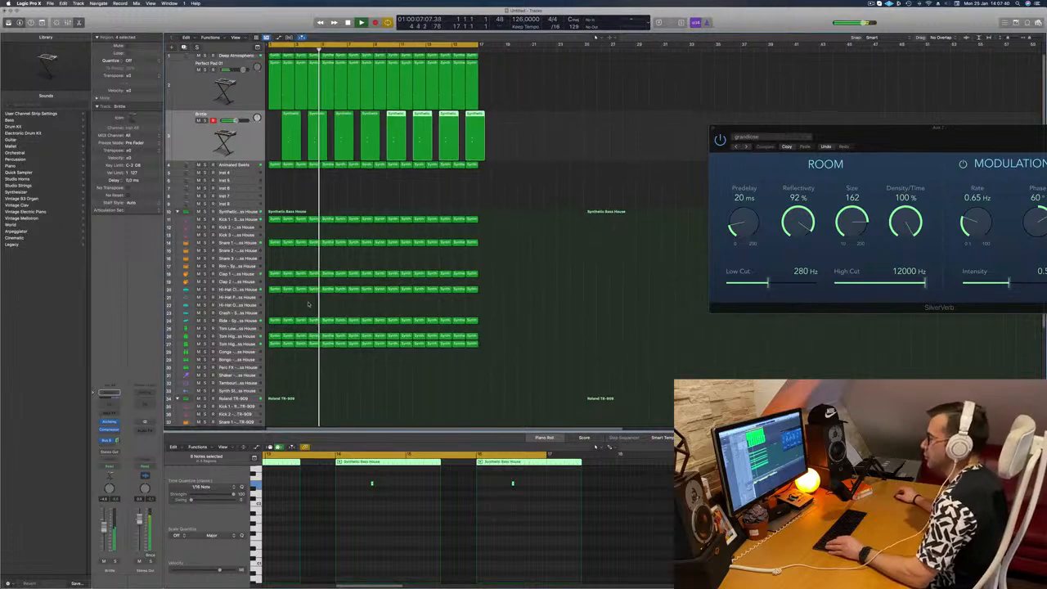
{"action": "scroll", "coordinate": [290, 283], "scroll_direction": "down", "scroll_amount": 5}
{"action": "key", "text": "space"}
{"action": "key", "text": "Return"}
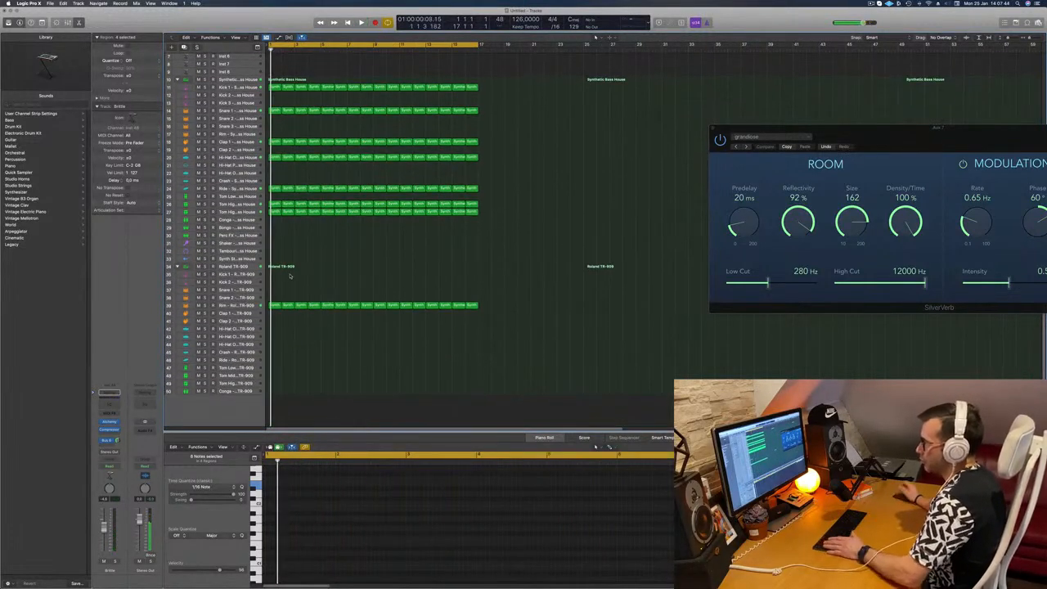
{"action": "left_click", "coordinate": [275, 305]}
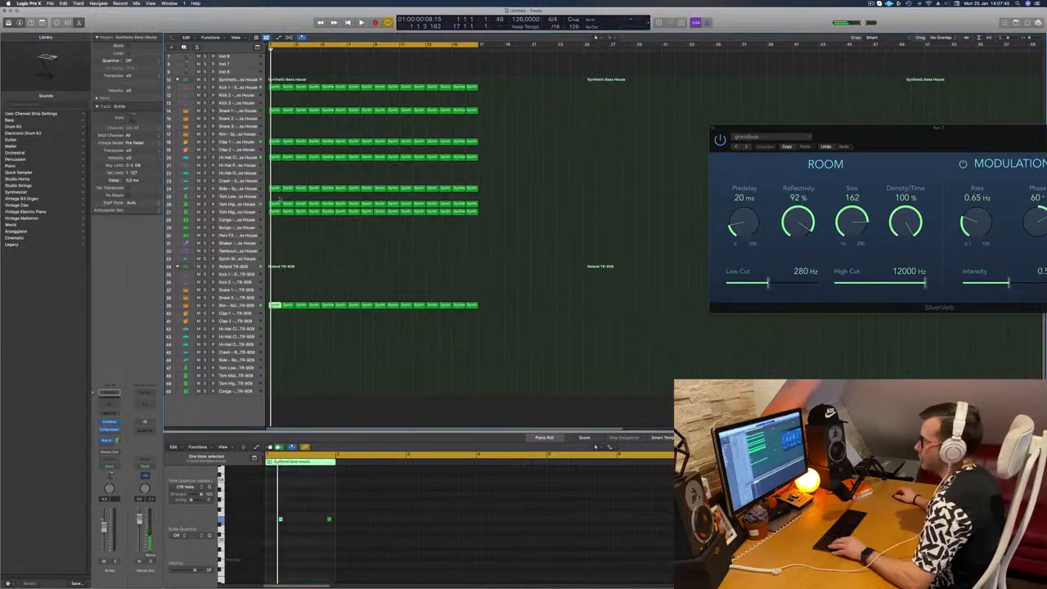
{"action": "left_click_drag", "start_coordinate": [275, 87], "coordinate": [277, 332]}
{"action": "key", "text": "space"}
Step: Duplicate the hi-hat region's four notes until sixteenth-note hits fill the whole bar, and play the result
{"action": "left_click_drag", "start_coordinate": [324, 513], "coordinate": [248, 528]}
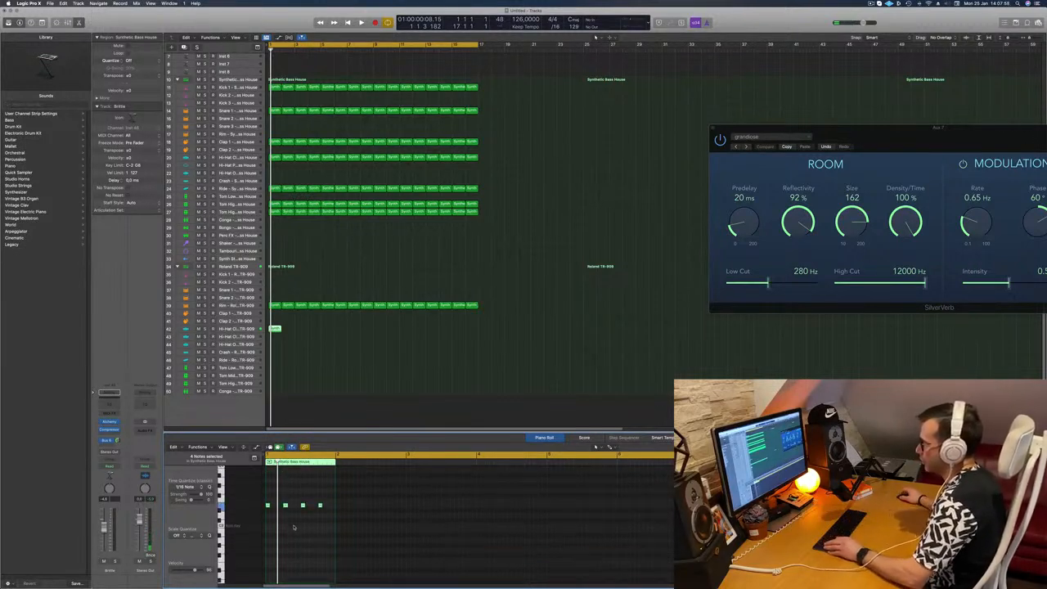
{"action": "scroll", "coordinate": [294, 526], "scroll_direction": "left", "scroll_amount": 3}
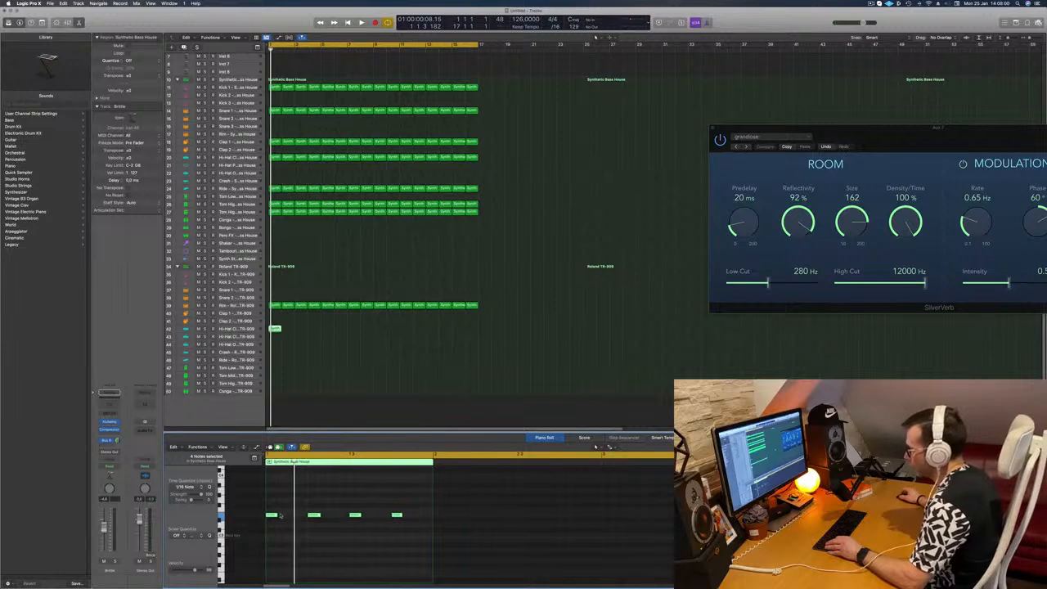
{"action": "mouse_move", "coordinate": [270, 516]}
{"action": "left_mouse_down"}
{"action": "mouse_move", "coordinate": [300, 523]}
{"action": "mouse_move", "coordinate": [287, 520]}
{"action": "left_mouse_up"}
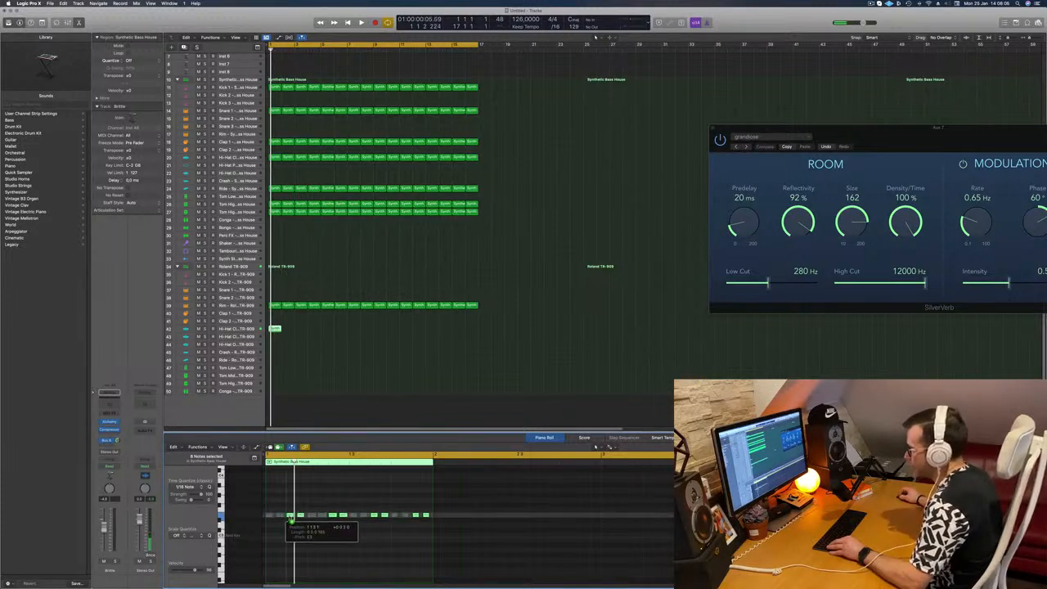
{"action": "key", "text": "space"}
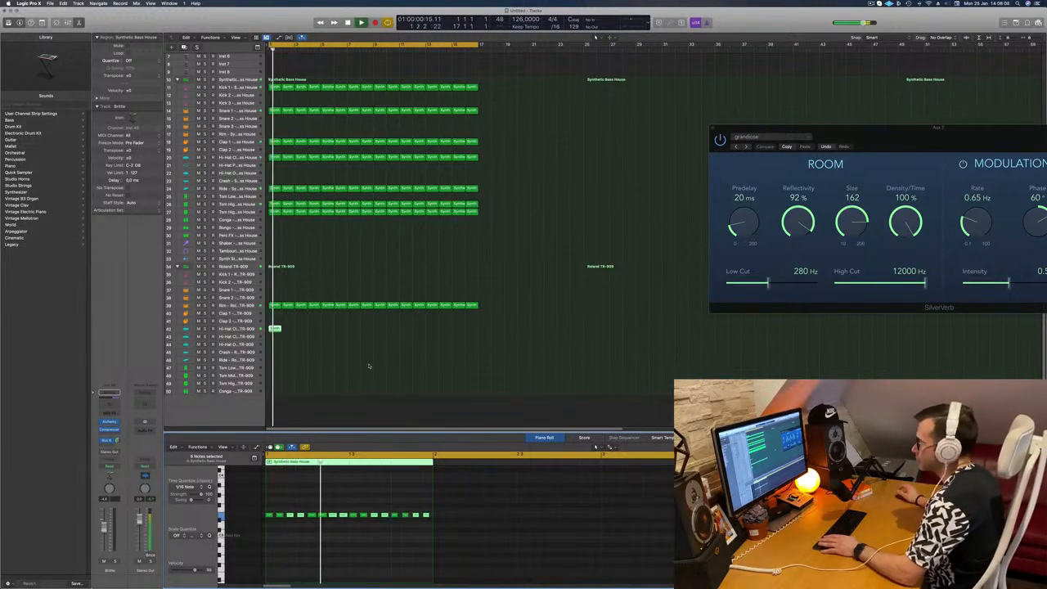
Step: Copy the closed hi-hat region across all 16 bars, play the loop and select the Roland TR-909 closed hi-hat track
{"action": "left_click_drag", "start_coordinate": [275, 329], "coordinate": [376, 338]}
{"action": "left_click", "coordinate": [334, 358]}
{"action": "key", "text": "space"}
{"action": "left_click", "coordinate": [237, 329]}
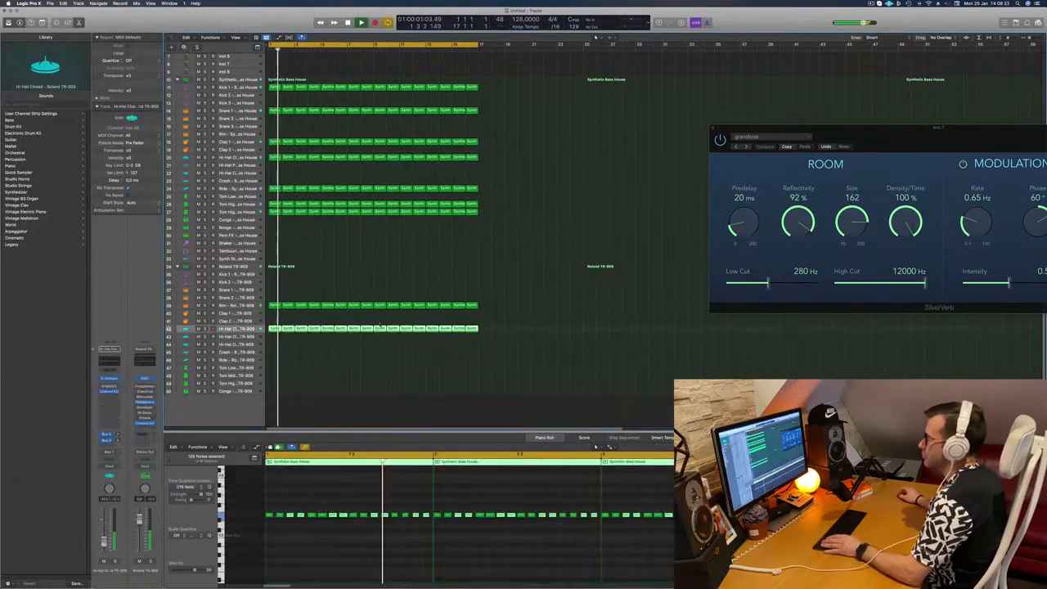
Step: Open Alchemy on the Inst 4 track and filter its presets to the Pads category
{"action": "scroll", "coordinate": [401, 139], "scroll_direction": "up", "scroll_amount": 5}
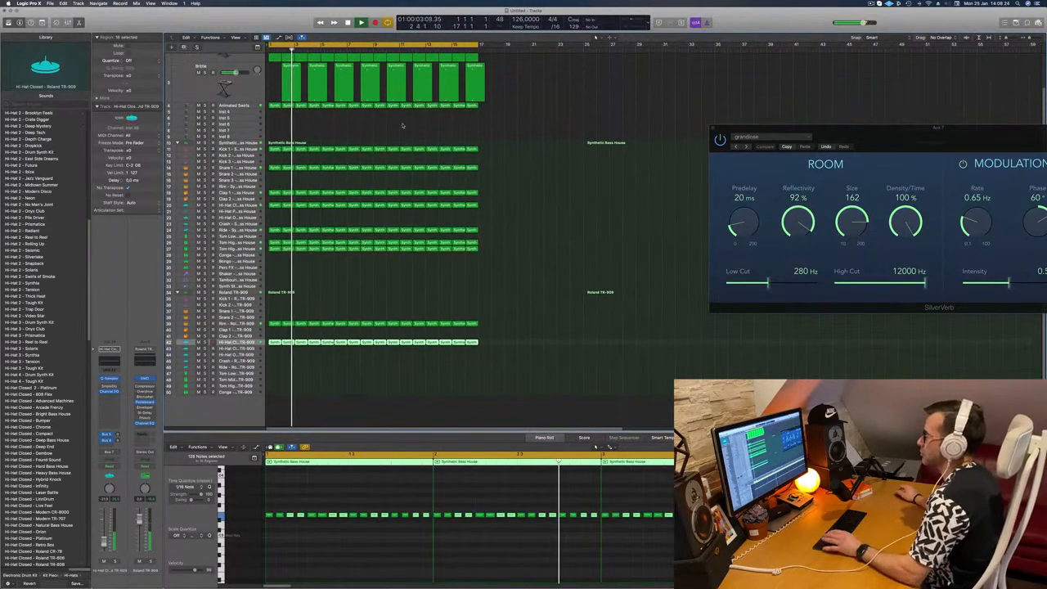
{"action": "left_click", "coordinate": [236, 112]}
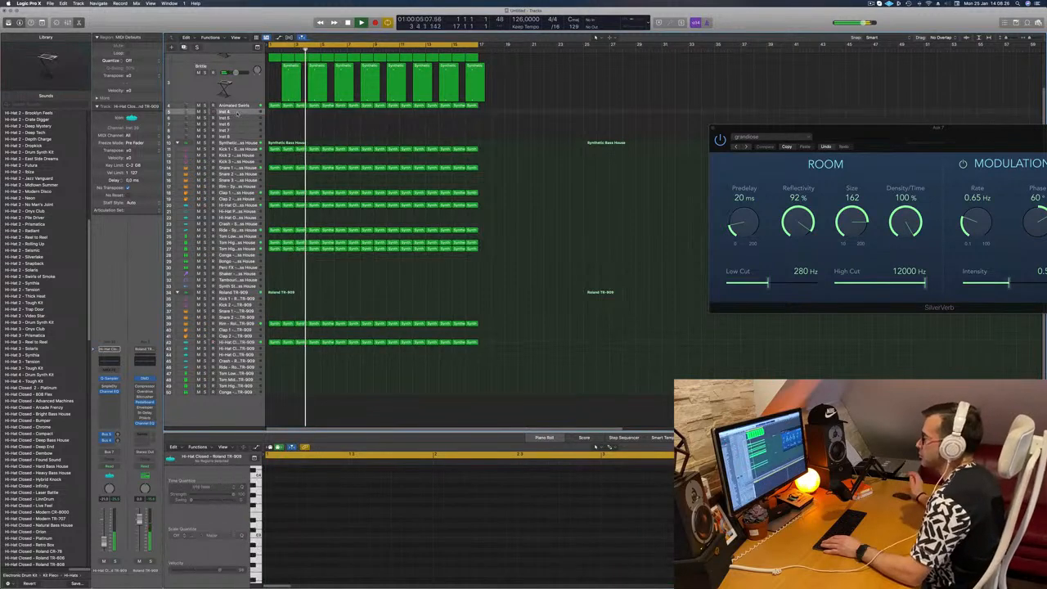
{"action": "scroll", "coordinate": [270, 130], "scroll_direction": "up", "scroll_amount": 2}
{"action": "scroll", "coordinate": [193, 128], "scroll_direction": "up", "scroll_amount": 4}
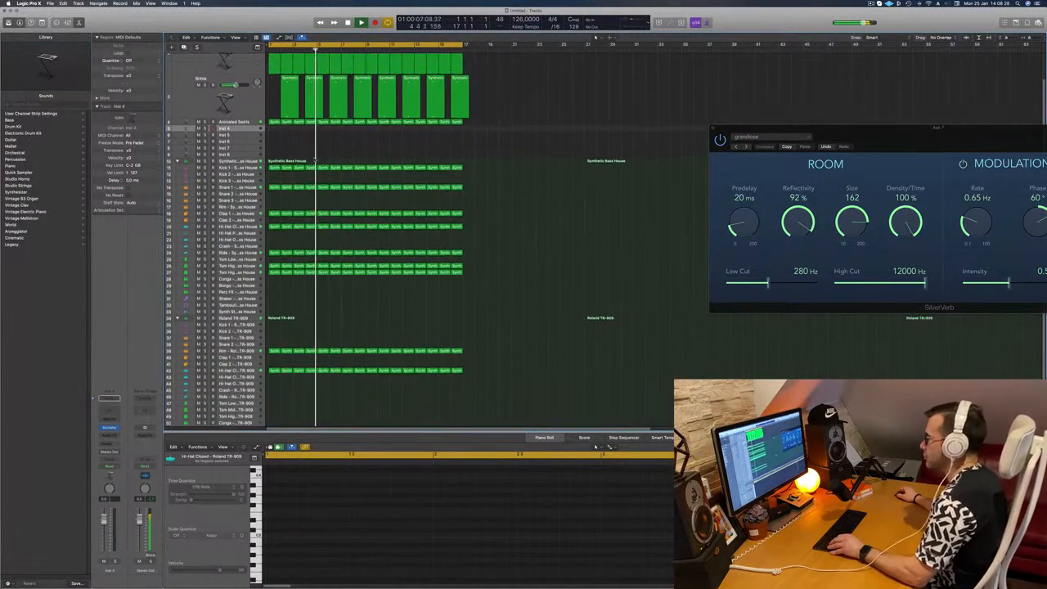
{"action": "left_click", "coordinate": [192, 128]}
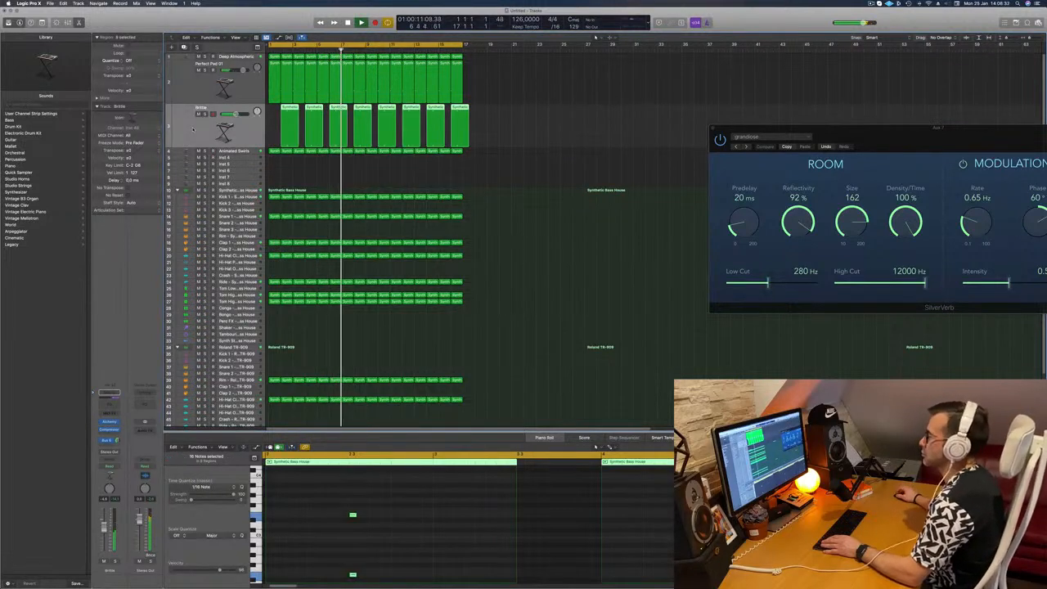
{"action": "left_click", "coordinate": [245, 157]}
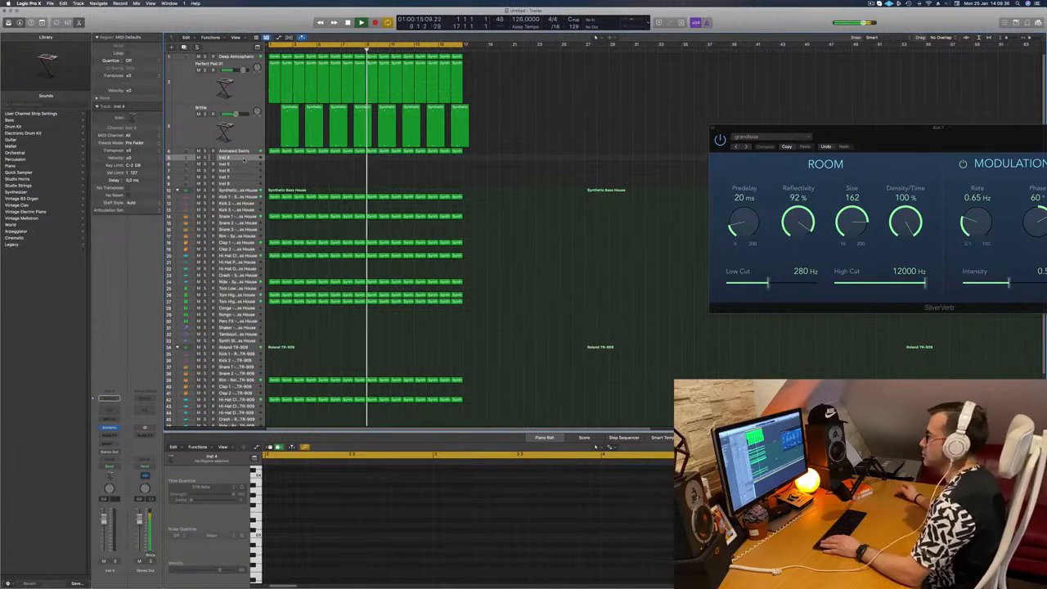
{"action": "left_click", "coordinate": [871, 4]}
{"action": "left_click", "coordinate": [607, 99]}
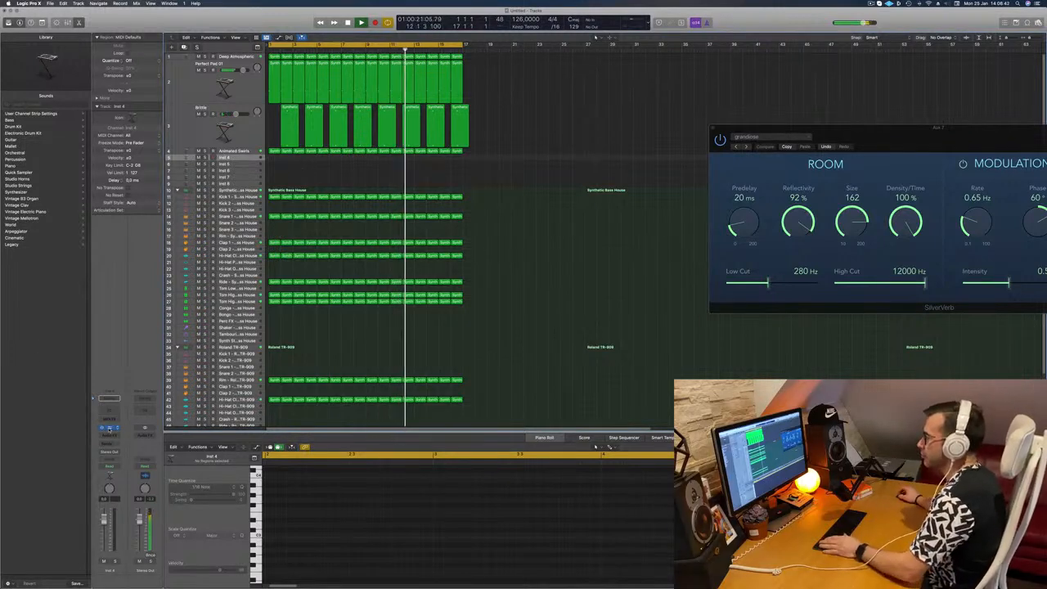
{"action": "left_click", "coordinate": [110, 428]}
{"action": "left_click_drag", "start_coordinate": [536, 95], "coordinate": [577, 108]}
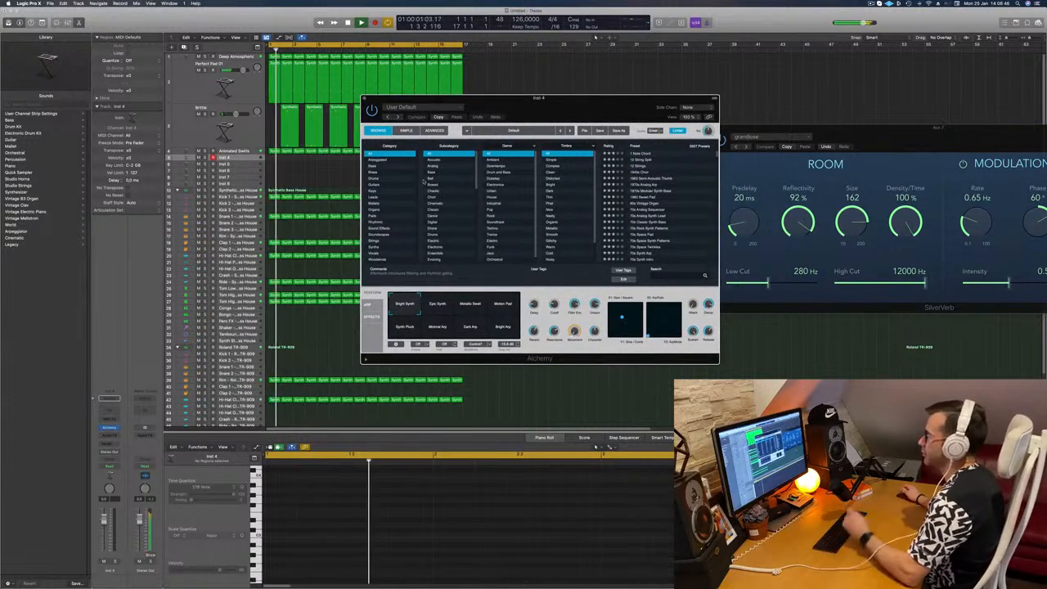
{"action": "left_click", "coordinate": [376, 216]}
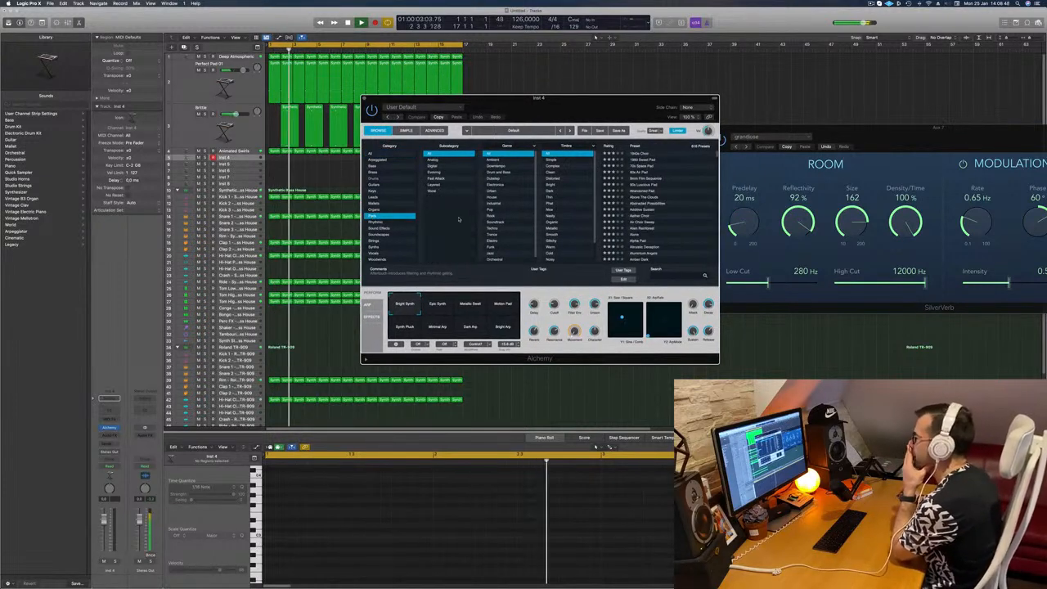
Step: Narrow Alchemy's Pads presets to the Fast Attack subcategory and add a send from the Inst 4 track to the Aux 7 reverb bus
{"action": "left_click", "coordinate": [445, 178]}
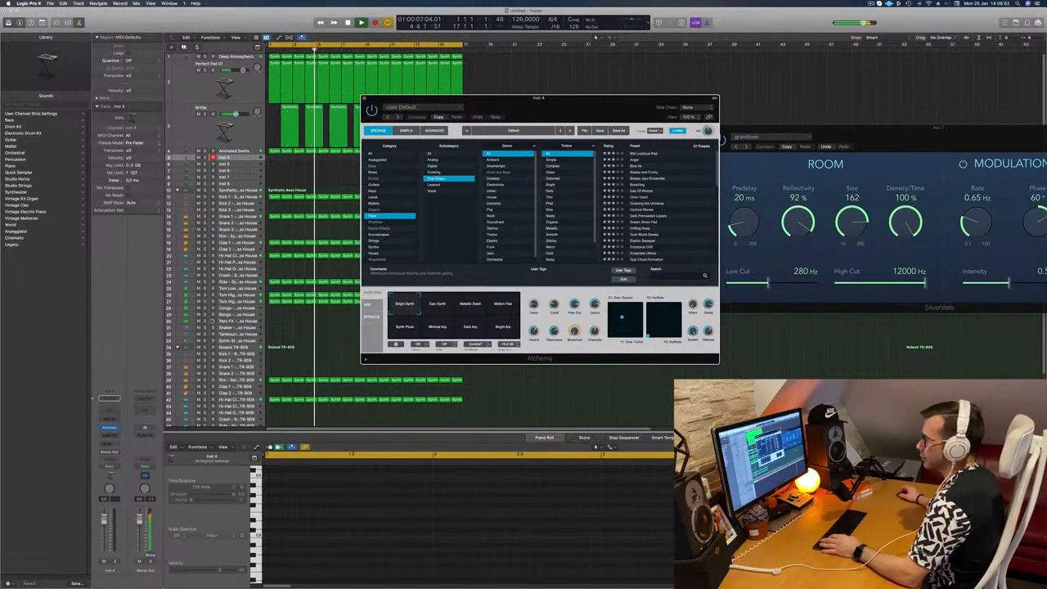
{"action": "left_click", "coordinate": [105, 444]}
{"action": "mouse_move", "coordinate": [135, 452]}
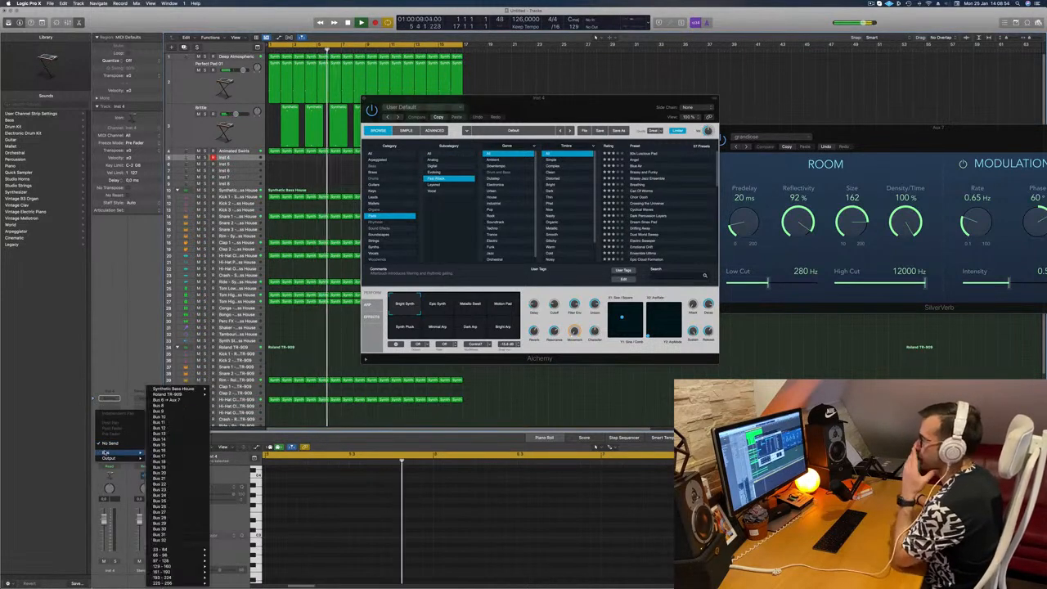
{"action": "left_click", "coordinate": [164, 404]}
{"action": "left_click_drag", "start_coordinate": [573, 106], "coordinate": [611, 124]}
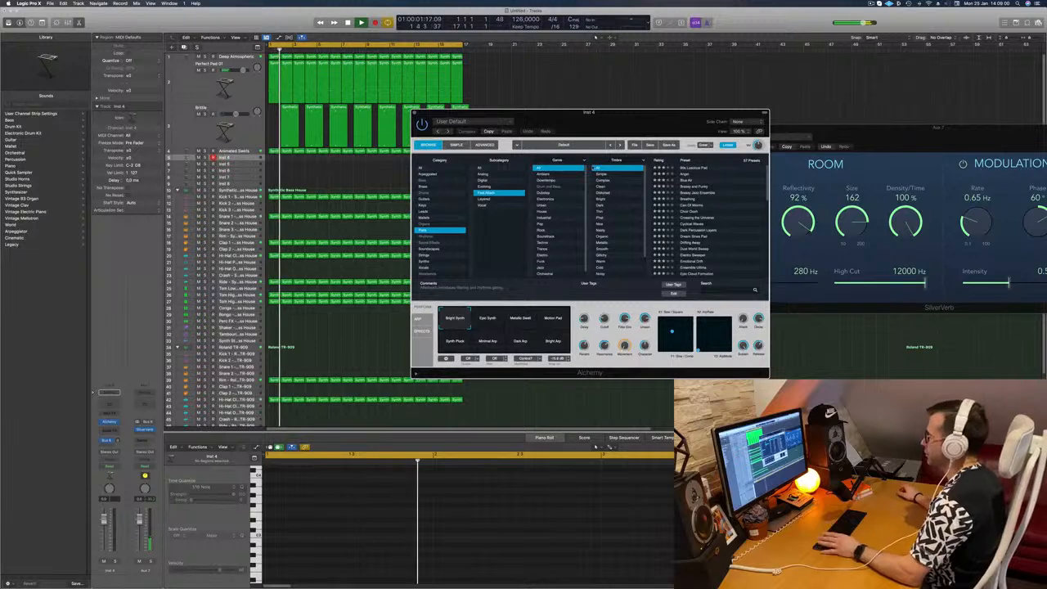
Step: Show the Musical Typing keyboard, arrange it beside Alchemy without overlap, and load the Breathing preset
{"action": "key", "text": "super+k"}
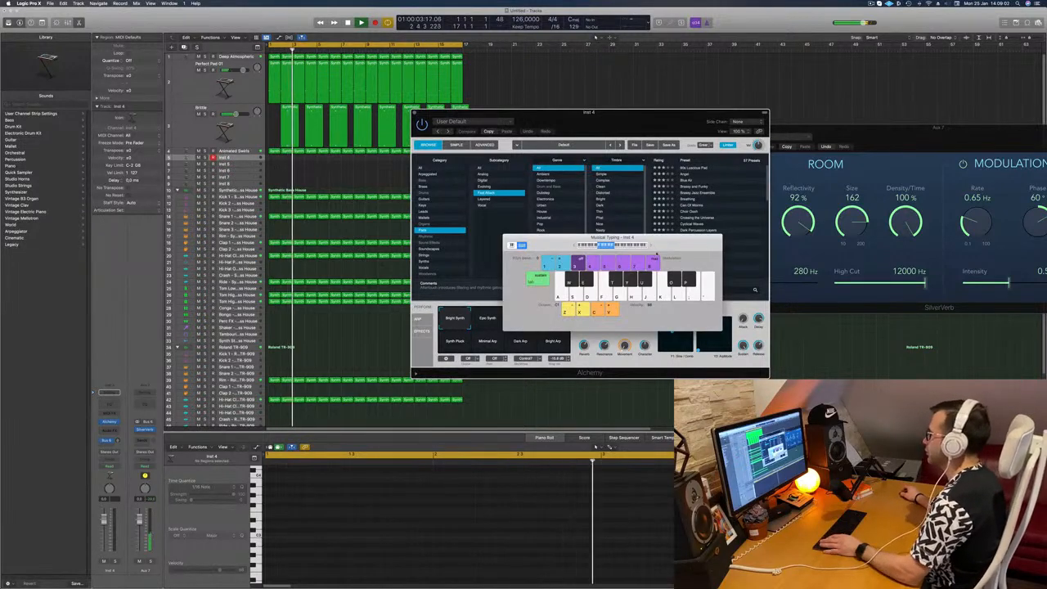
{"action": "left_click_drag", "start_coordinate": [589, 113], "coordinate": [336, 157]}
{"action": "left_click_drag", "start_coordinate": [589, 238], "coordinate": [833, 213]}
{"action": "left_click_drag", "start_coordinate": [395, 163], "coordinate": [539, 120]}
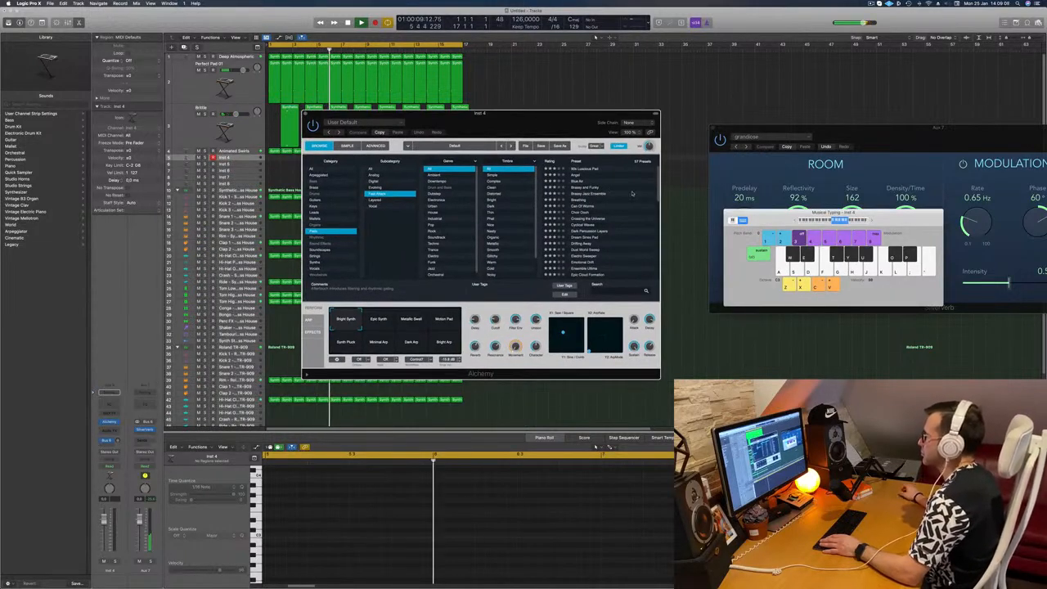
{"action": "left_click", "coordinate": [579, 201]}
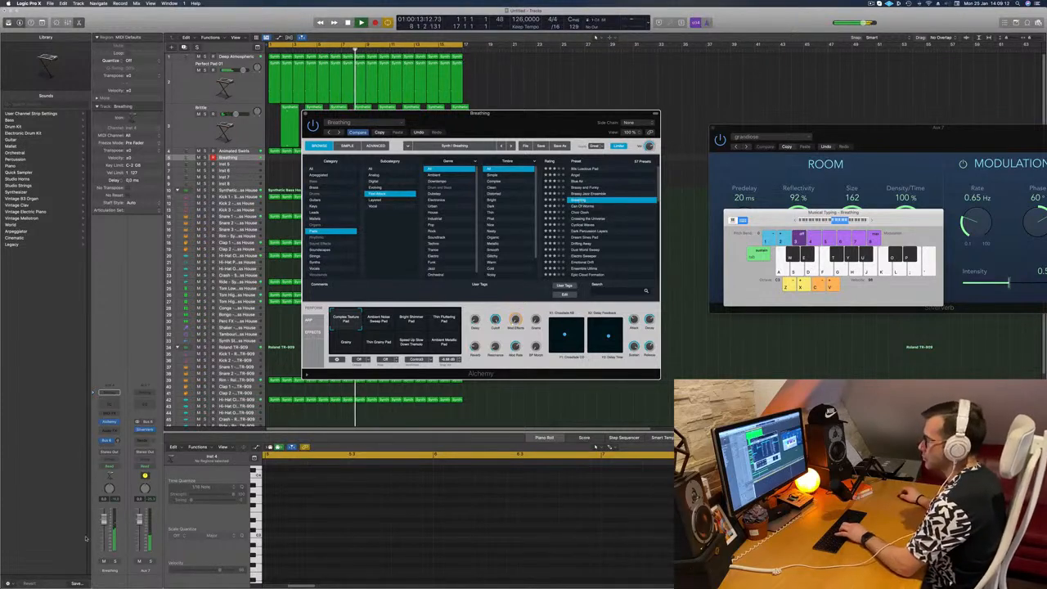
Step: Adjust the Breathing track's reverb send and lower its volume while auditioning notes over the loop
{"action": "left_click", "coordinate": [119, 441]}
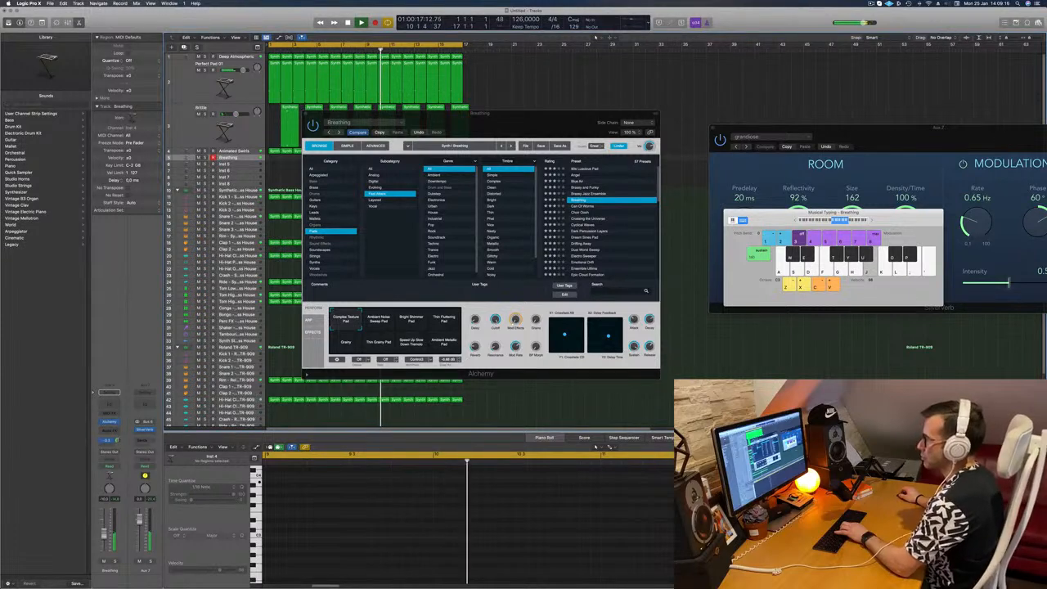
{"action": "key", "text": "k"}
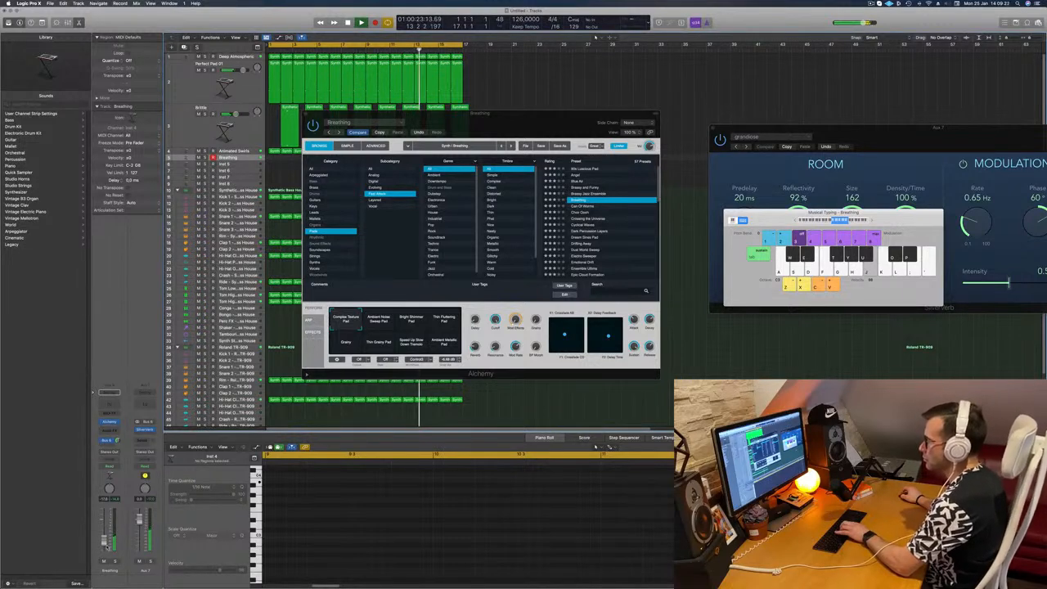
{"action": "key", "text": "k"}
{"action": "key", "text": "l"}
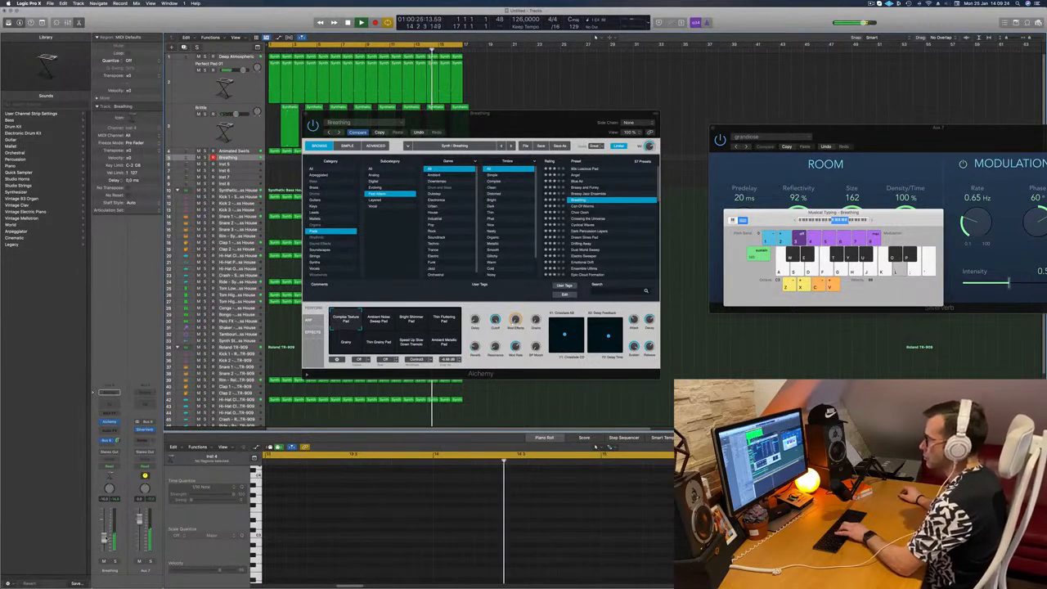
Step: Record a slow melody of long held notes on the Breathing track from bar 9 to the end of bar 16
{"action": "key", "text": "j"}
{"action": "key", "text": "h"}
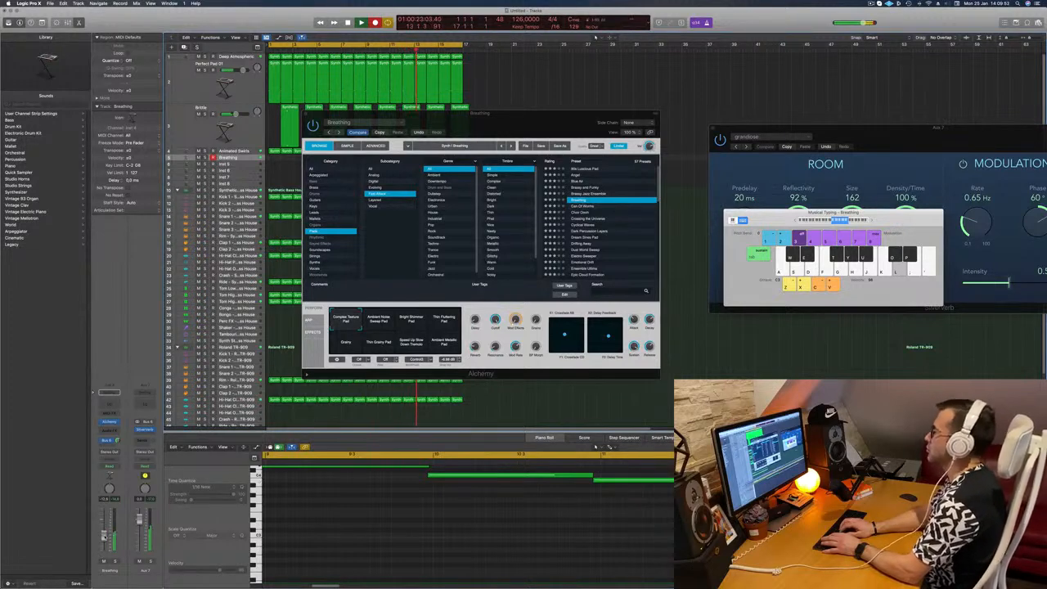
{"action": "key", "text": "k"}
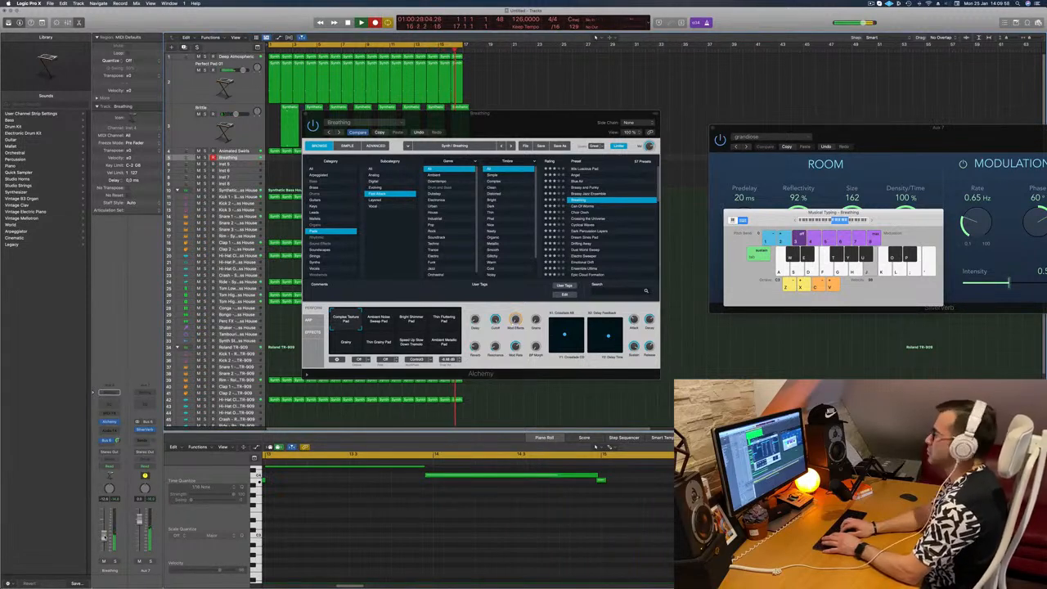
{"action": "key", "text": "space"}
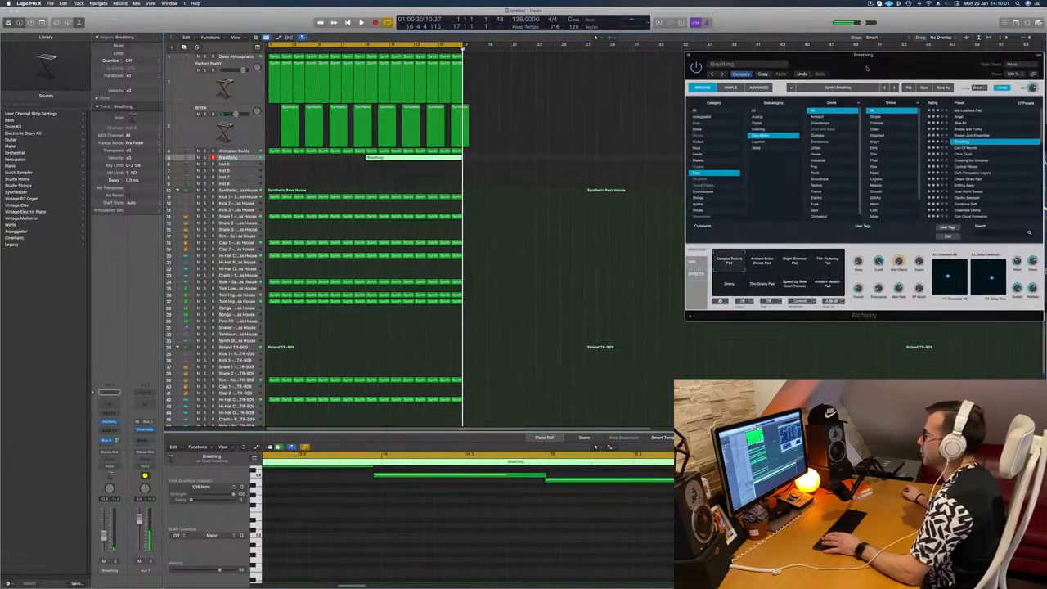
Step: Show the recorded Breathing region in the Piano Roll, move the region to start at bar 1, and play it
{"action": "key", "text": "space"}
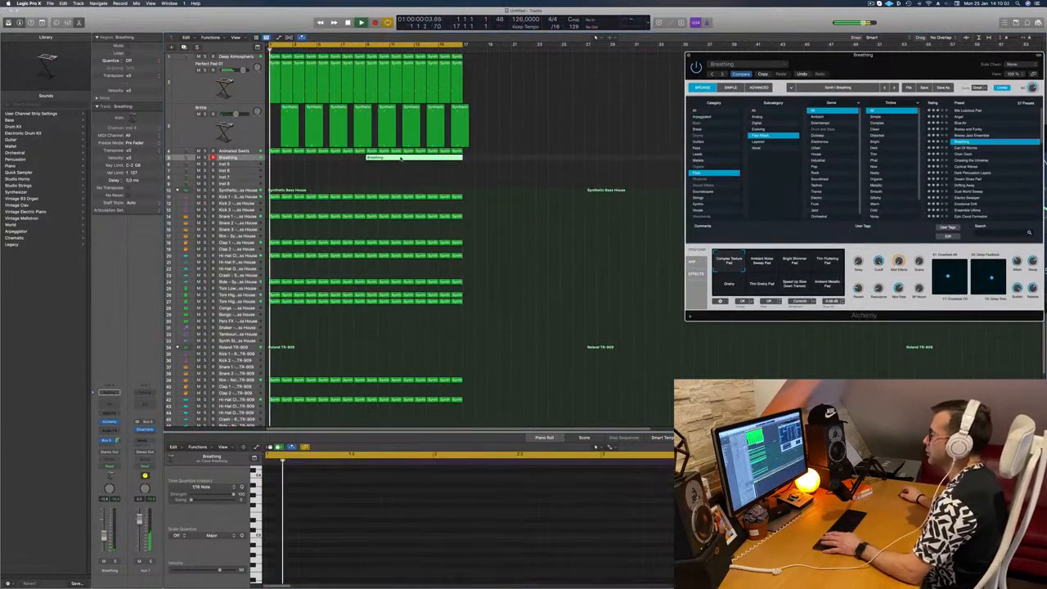
{"action": "left_click", "coordinate": [400, 173]}
{"action": "double_click", "coordinate": [400, 157]}
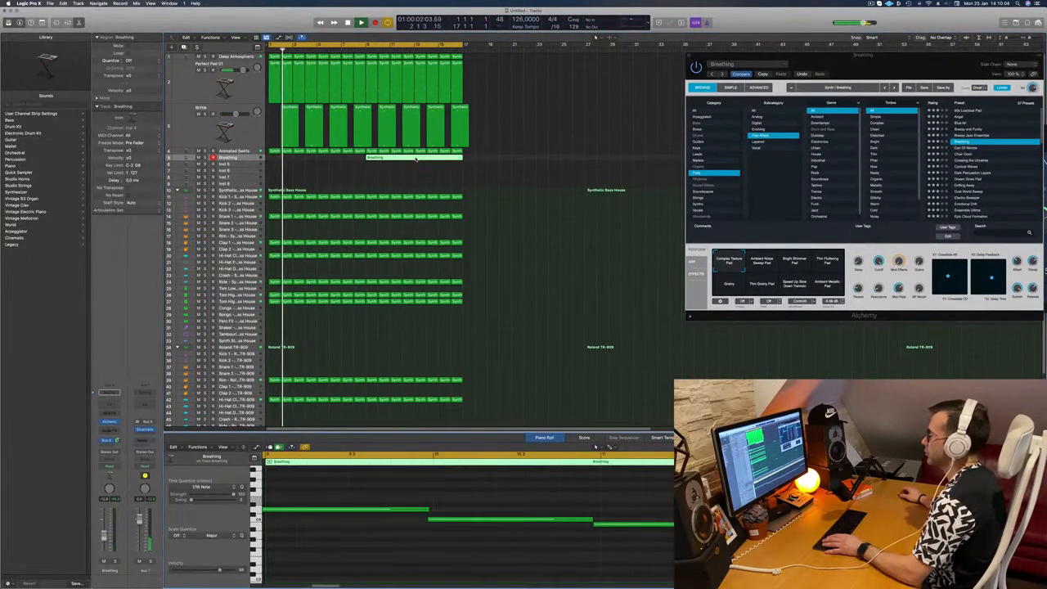
{"action": "scroll", "coordinate": [489, 502], "scroll_direction": "left", "scroll_amount": 5}
{"action": "scroll", "coordinate": [488, 502], "scroll_direction": "left", "scroll_amount": 2}
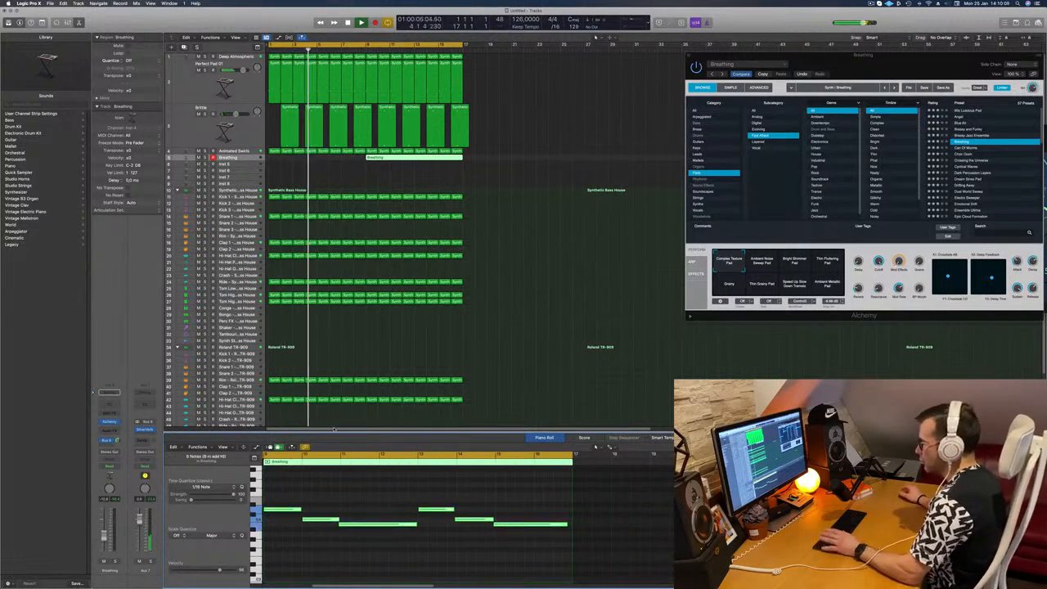
{"action": "key", "text": "space"}
{"action": "left_click_drag", "start_coordinate": [404, 161], "coordinate": [294, 161]}
{"action": "key", "text": "space"}
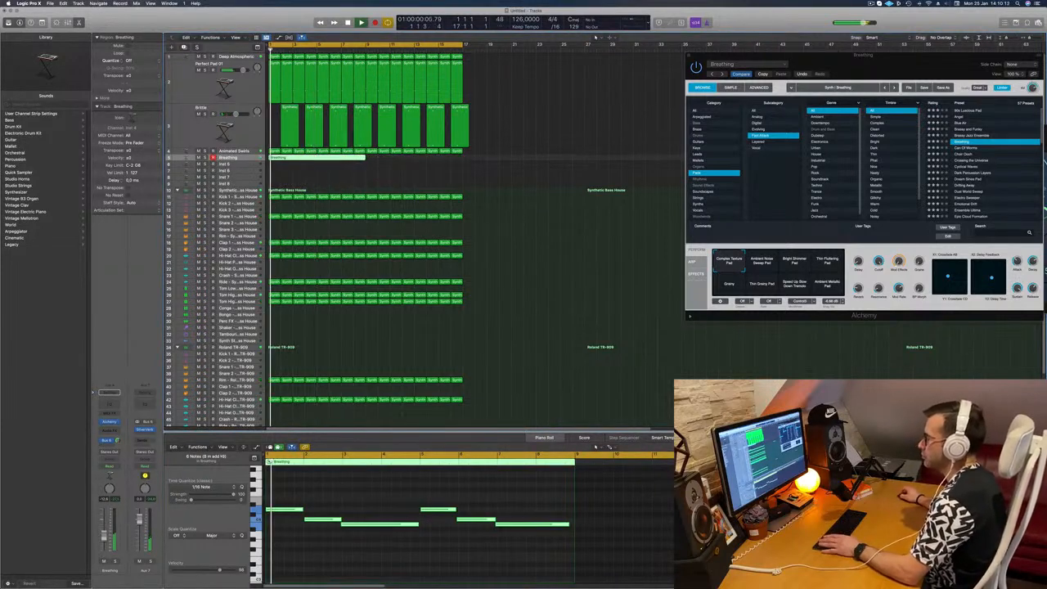
Step: Divide the Breathing region at bar 5 with the Split option for crossing notes, and delete the second half
{"action": "left_click", "coordinate": [372, 523]}
{"action": "key", "text": "space"}
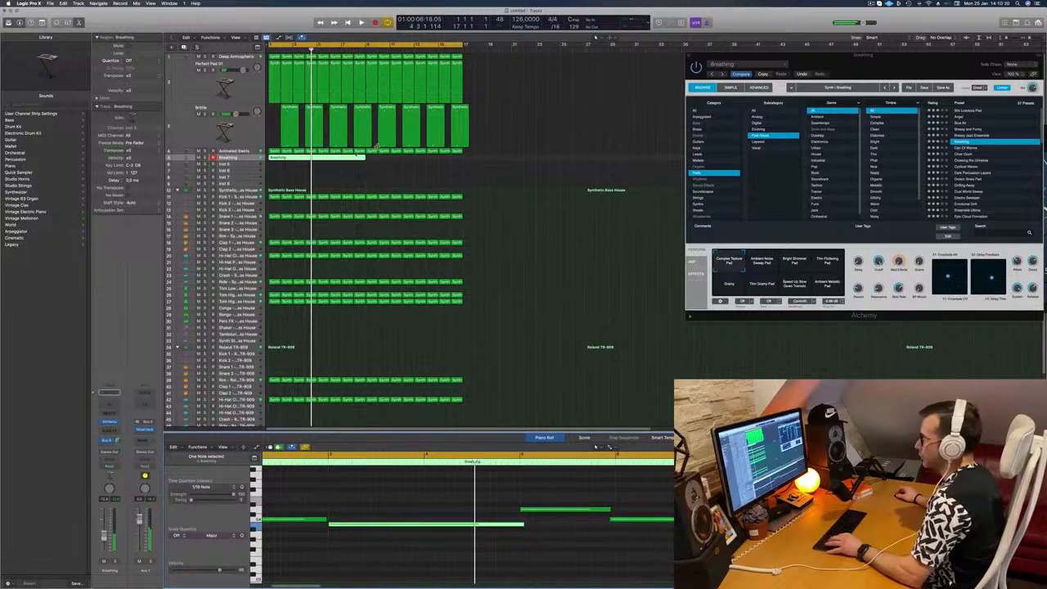
{"action": "key", "text": "space"}
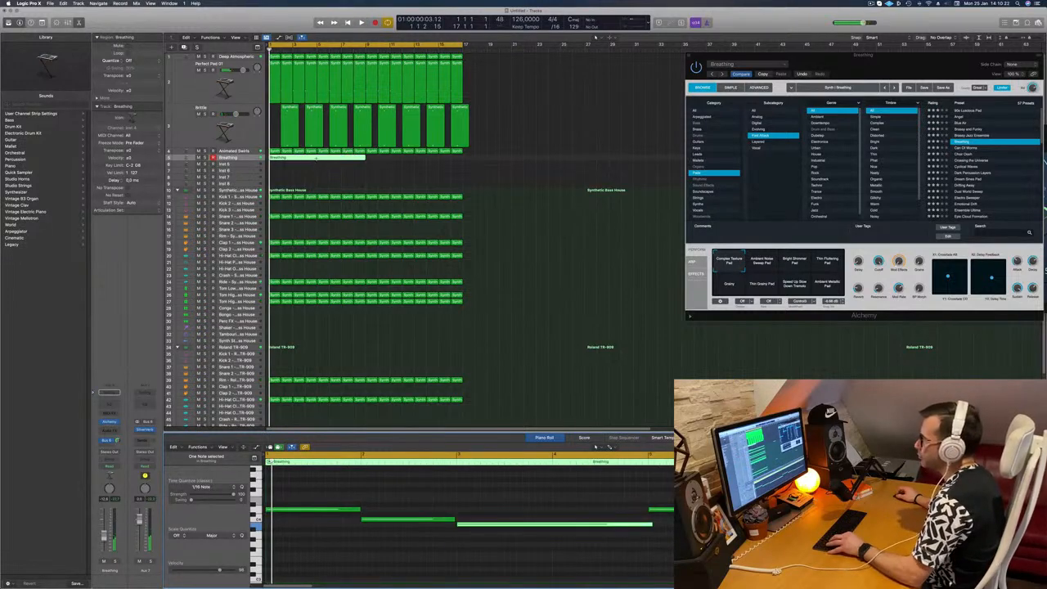
{"action": "double_click", "coordinate": [316, 158], "text": "super"}
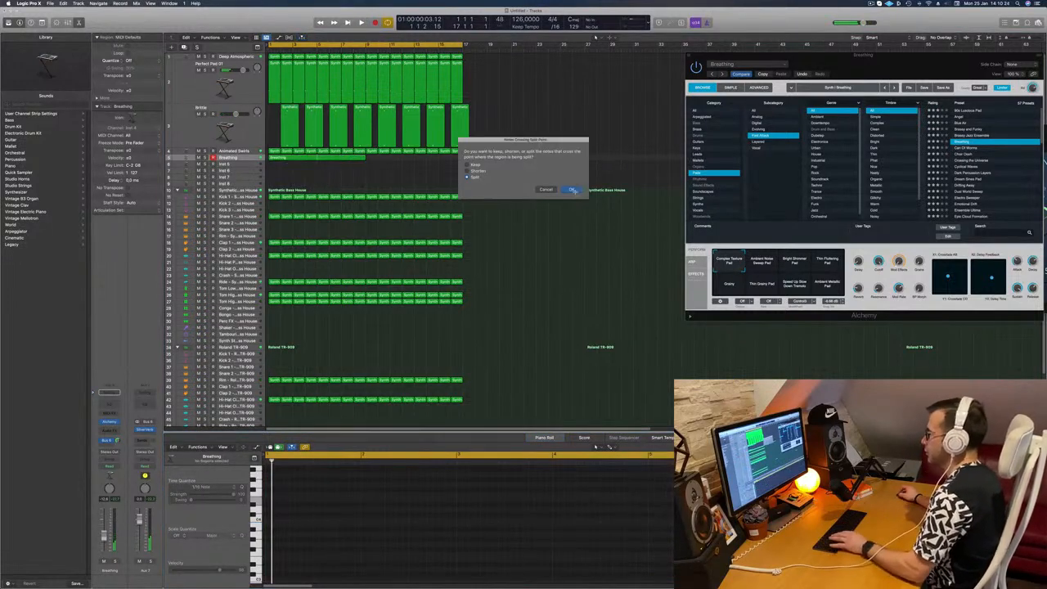
{"action": "left_click", "coordinate": [573, 191]}
{"action": "key", "text": "Delete"}
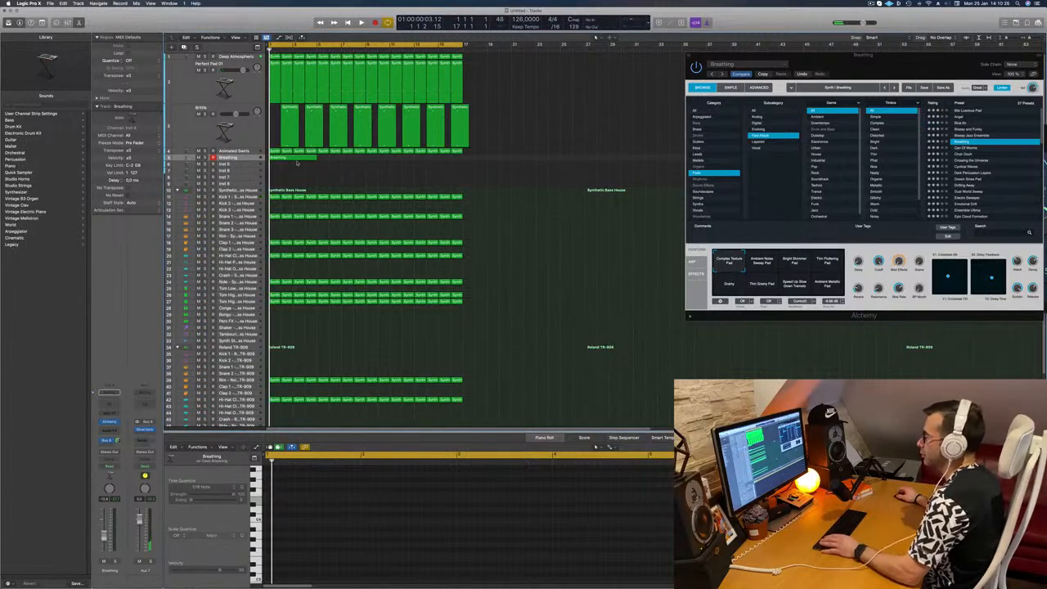
Step: Shorten the last Breathing note to the region's end, copy the four-bar region to bar 5, and play the loop
{"action": "left_click", "coordinate": [298, 160]}
{"action": "left_click", "coordinate": [646, 525]}
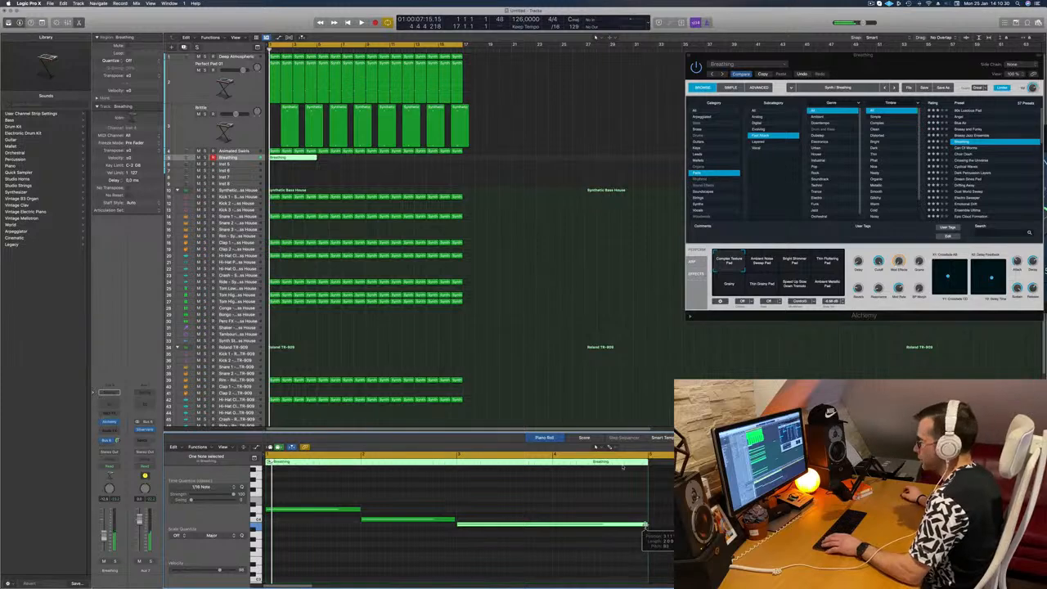
{"action": "left_click_drag", "start_coordinate": [885, 62], "coordinate": [642, 112]}
{"action": "key", "text": "space"}
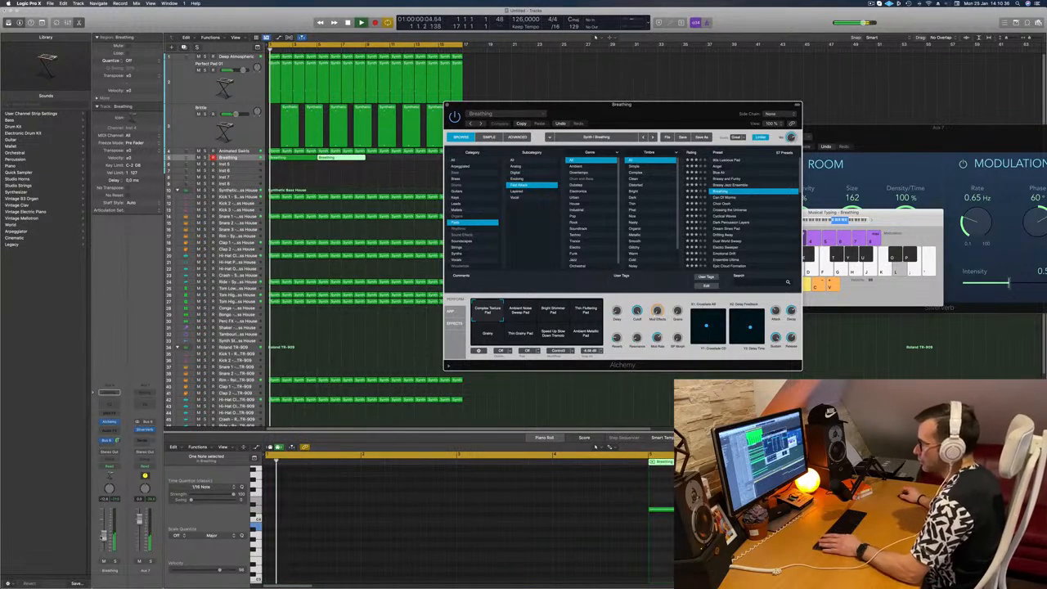
Step: Insert a Channel EQ on the Breathing track with a low cut at 770 Hz, and rebalance the track's volume
{"action": "left_click", "coordinate": [104, 537]}
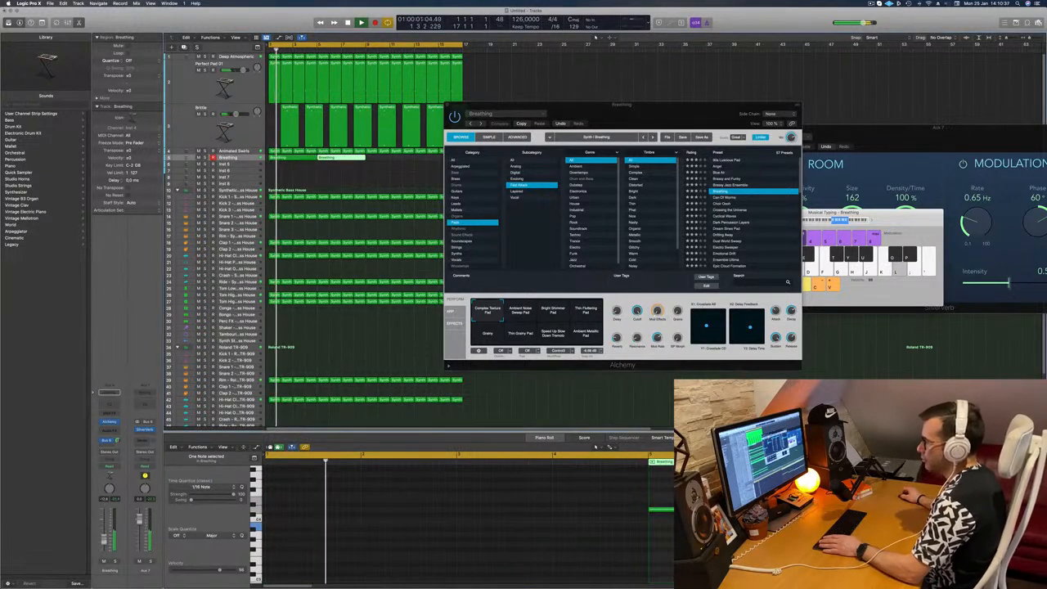
{"action": "left_click", "coordinate": [110, 404]}
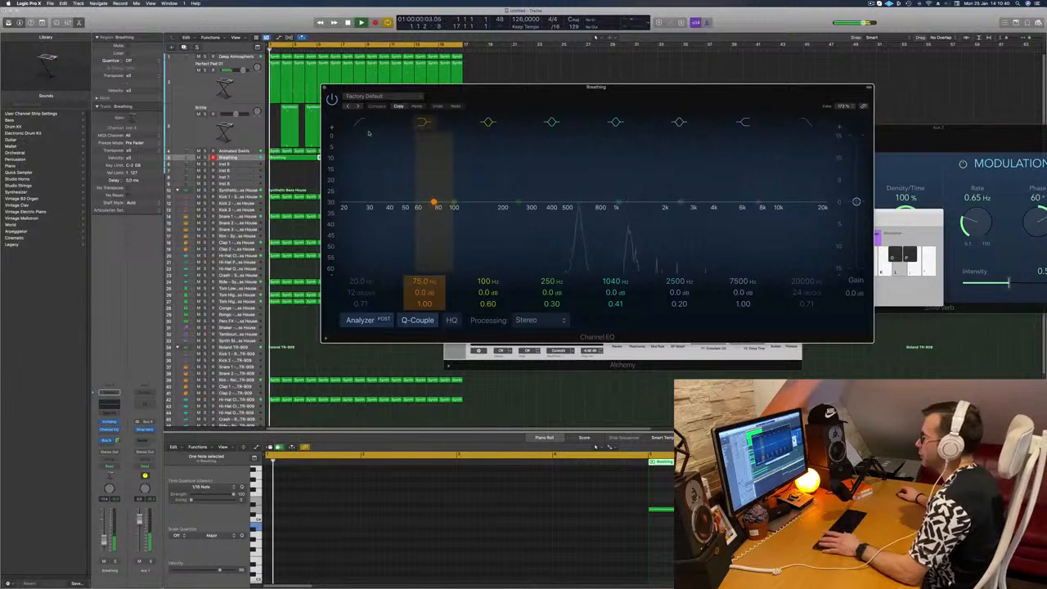
{"action": "left_click_drag", "start_coordinate": [360, 204], "coordinate": [625, 166]}
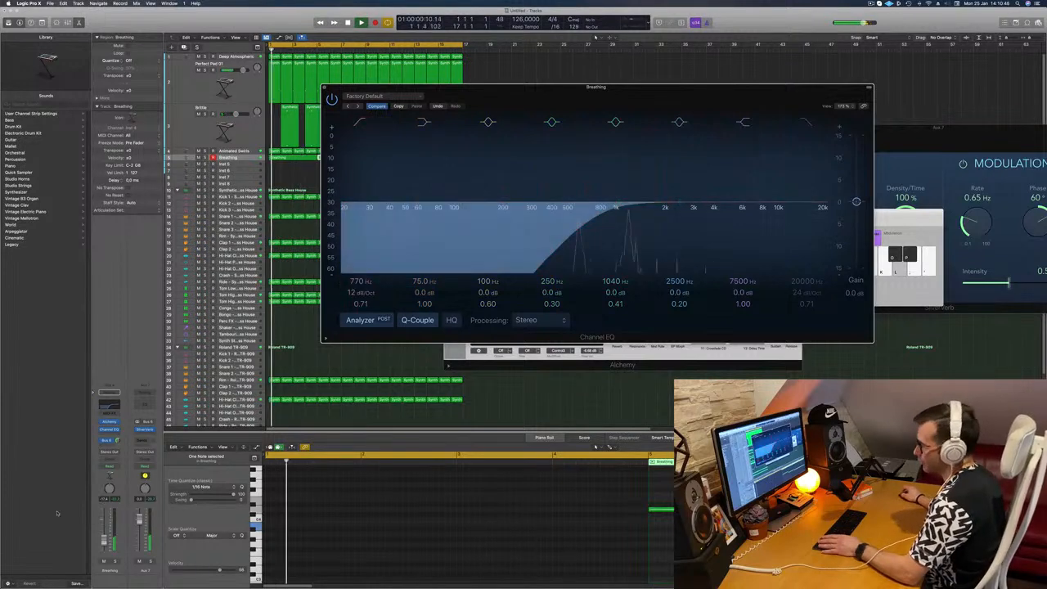
{"action": "left_click_drag", "start_coordinate": [103, 537], "coordinate": [104, 537]}
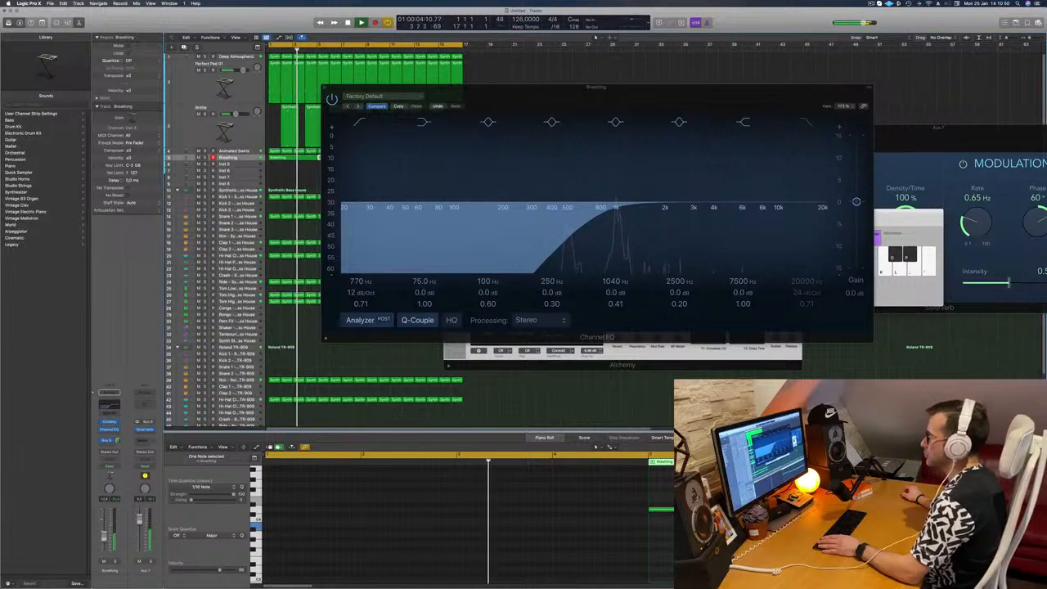
Step: Close the Channel EQ and copy the two Breathing regions to bar 9 to fill the 16-bar loop
{"action": "left_click", "coordinate": [324, 88]}
{"action": "key", "text": "Return"}
{"action": "left_click_drag", "start_coordinate": [713, 107], "coordinate": [844, 100]}
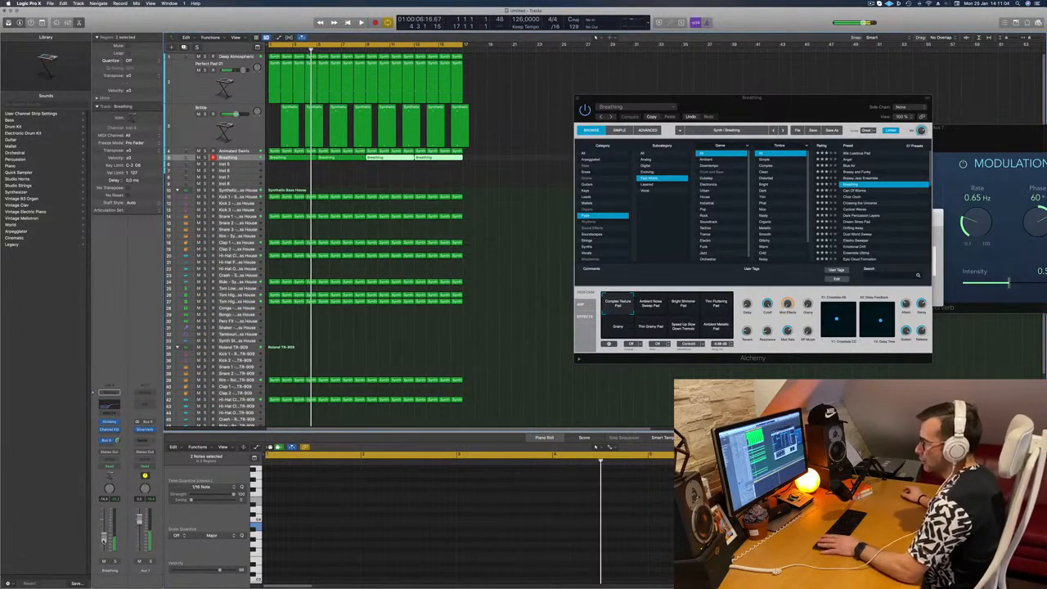
Step: Insert the Step FX multi-effect after the Channel EQ on the Breathing track and fine-tune the track's volume during playback
{"action": "left_click", "coordinate": [108, 432]}
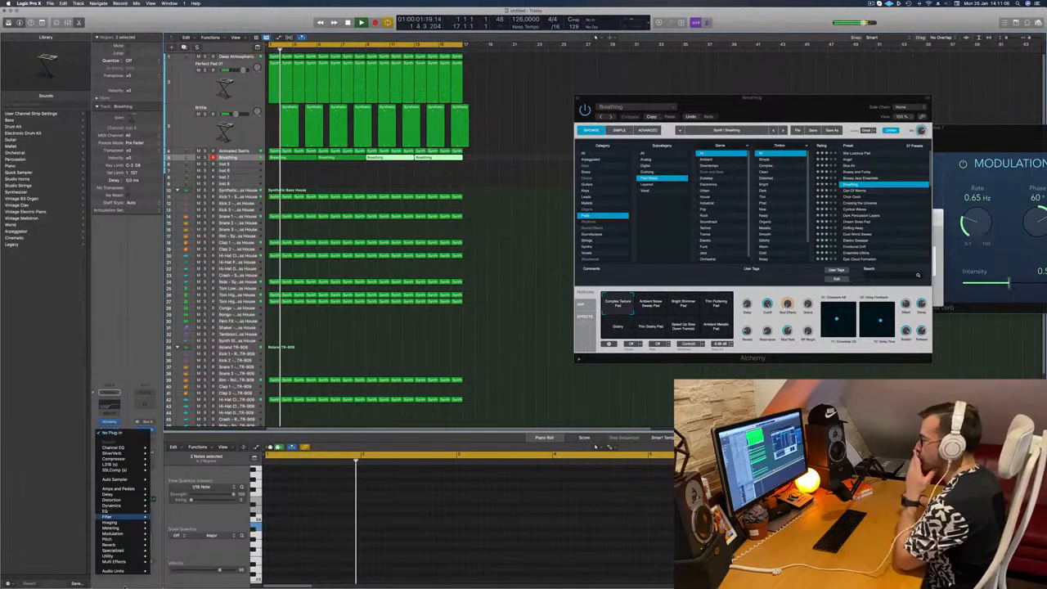
{"action": "mouse_move", "coordinate": [128, 563]}
{"action": "mouse_move", "coordinate": [168, 567]}
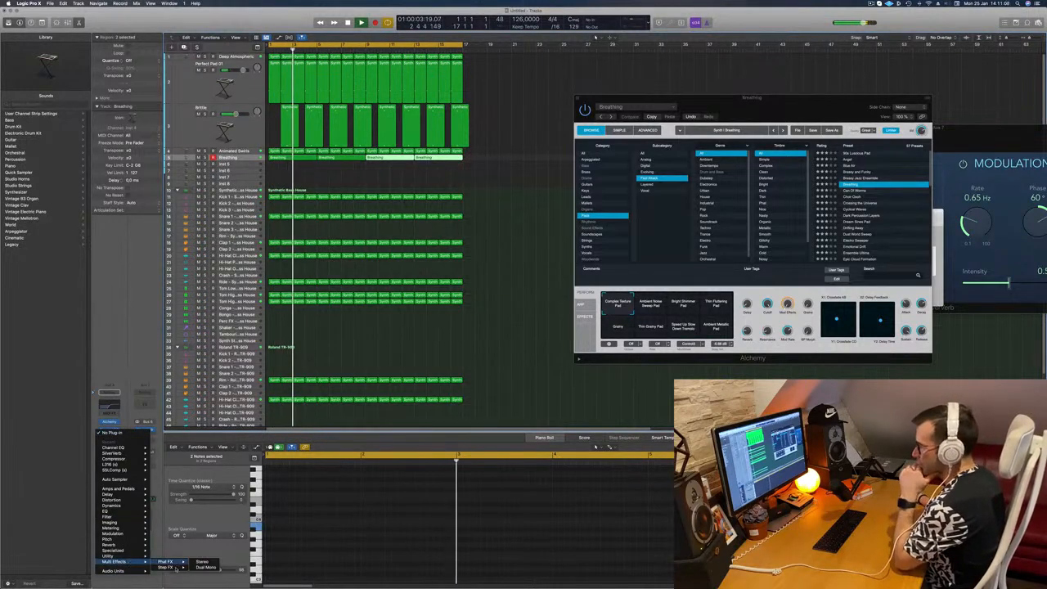
{"action": "left_click", "coordinate": [202, 567]}
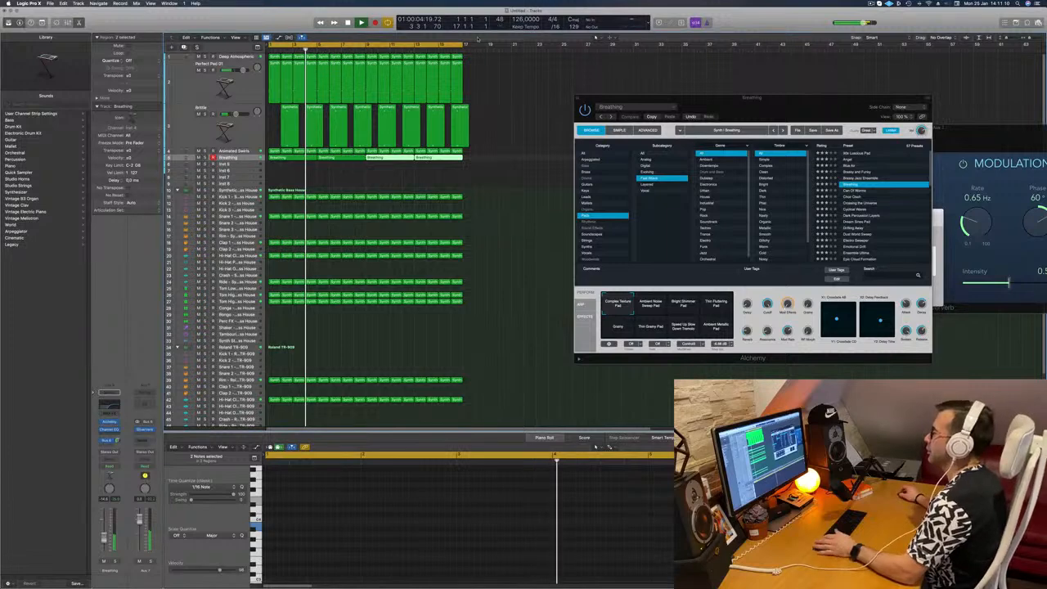
{"action": "left_click_drag", "start_coordinate": [500, 93], "coordinate": [546, 90]}
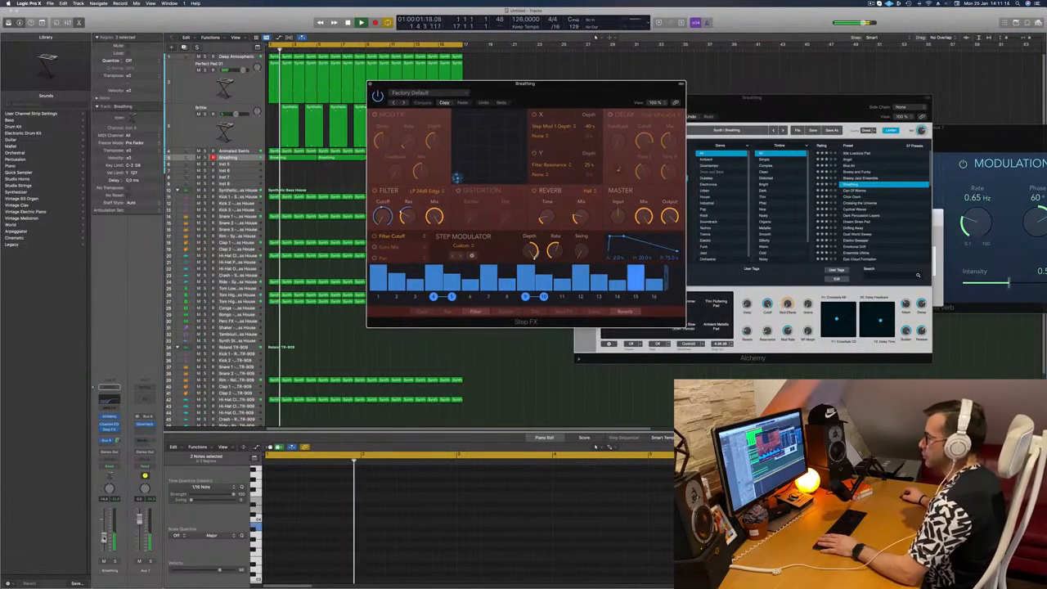
{"action": "left_click_drag", "start_coordinate": [104, 539], "coordinate": [104, 537]}
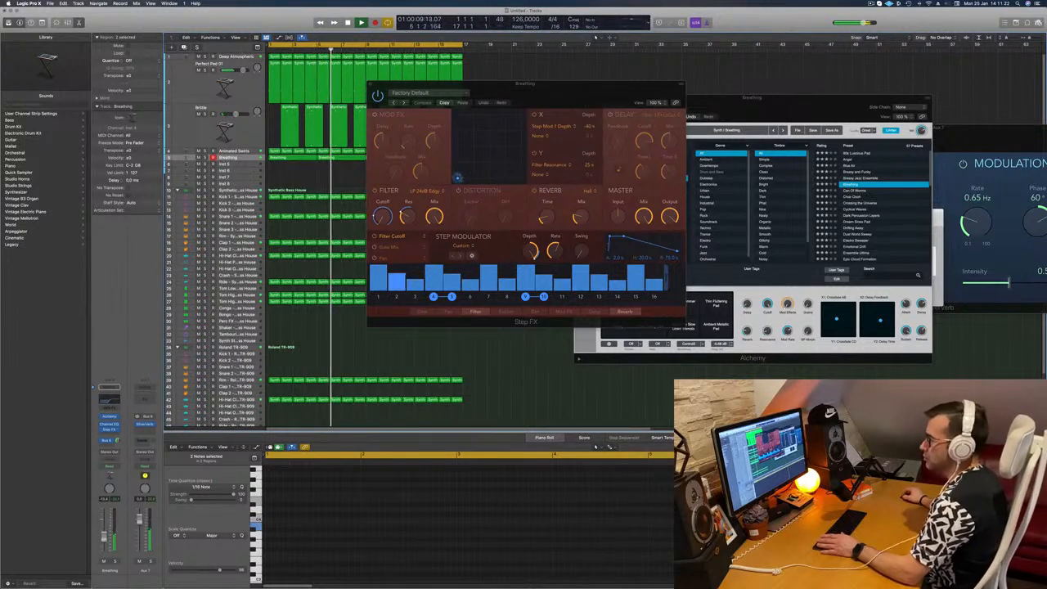
Step: Audition the Step FX presets Brittle Spike and Broken Echoes on the Breathing track during playback
{"action": "left_click_drag", "start_coordinate": [558, 100], "coordinate": [634, 133]}
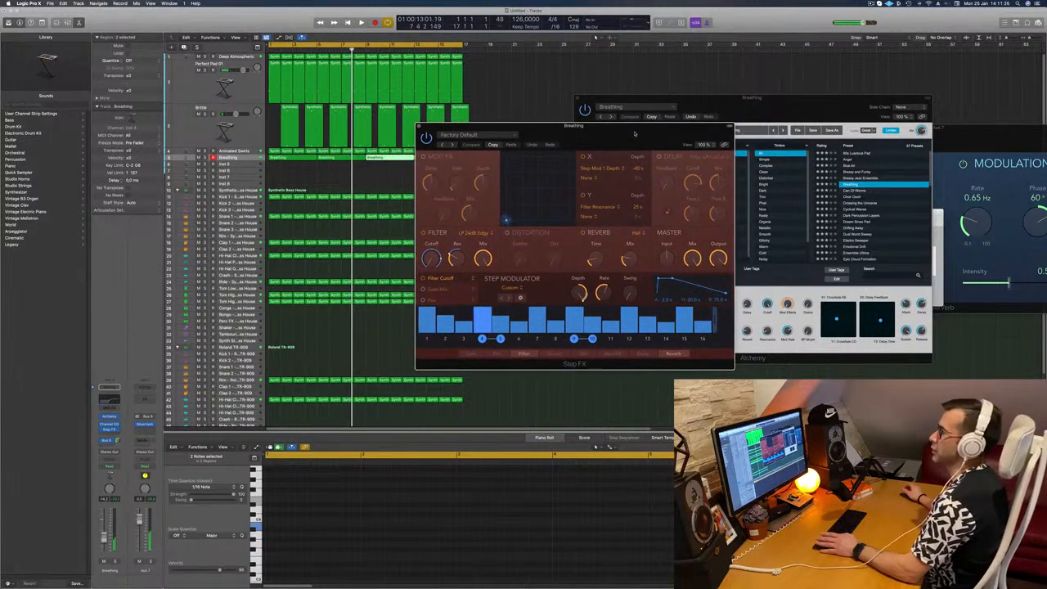
{"action": "key", "text": "space"}
{"action": "left_click", "coordinate": [495, 144]}
{"action": "key", "text": "space"}
{"action": "key", "text": "space"}
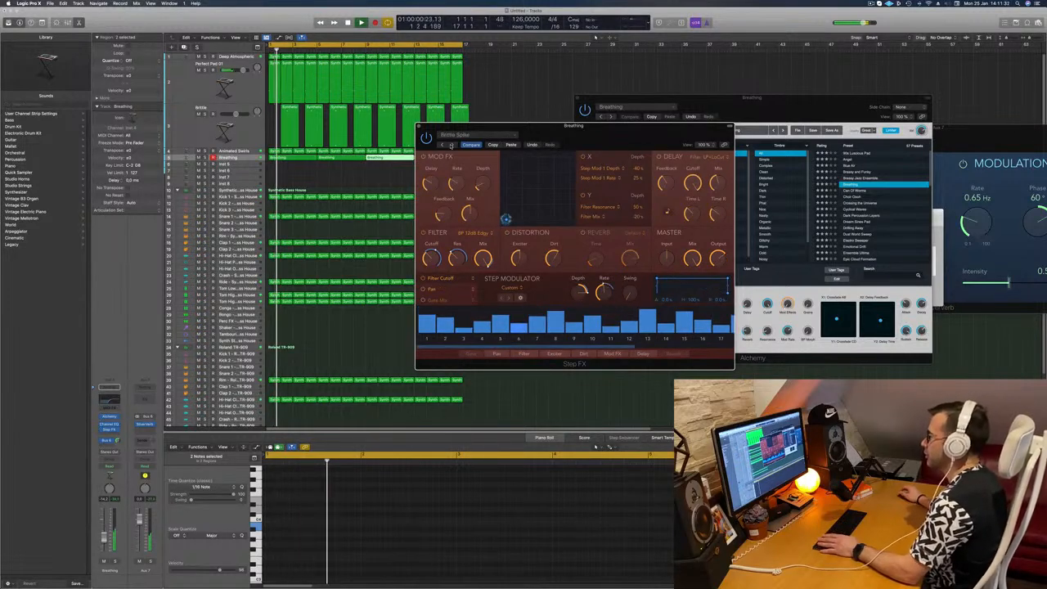
{"action": "left_click", "coordinate": [450, 145]}
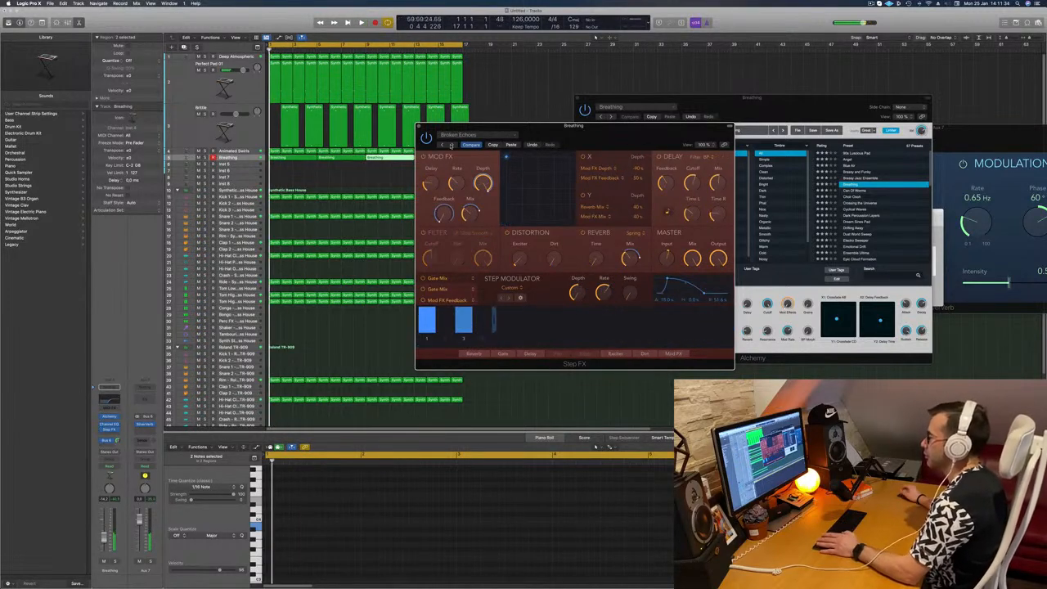
{"action": "left_click_drag", "start_coordinate": [592, 129], "coordinate": [608, 128]}
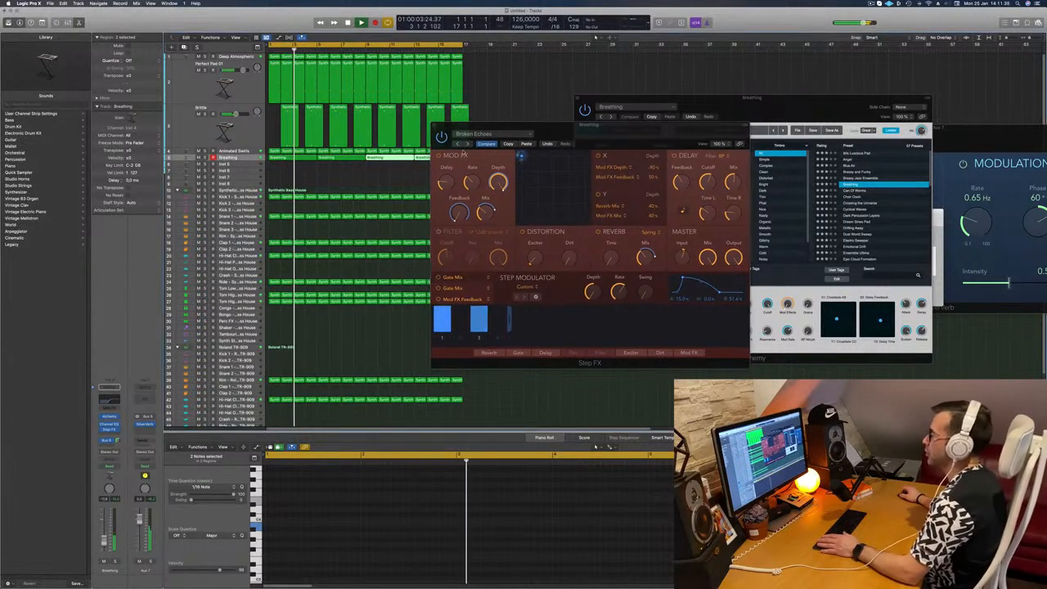
Step: Audition the Step FX presets Bubbling Shimmer, Chaos Spring and Chrome Zippers, and browse the preset categories
{"action": "left_click", "coordinate": [468, 145]}
{"action": "left_click", "coordinate": [468, 145]}
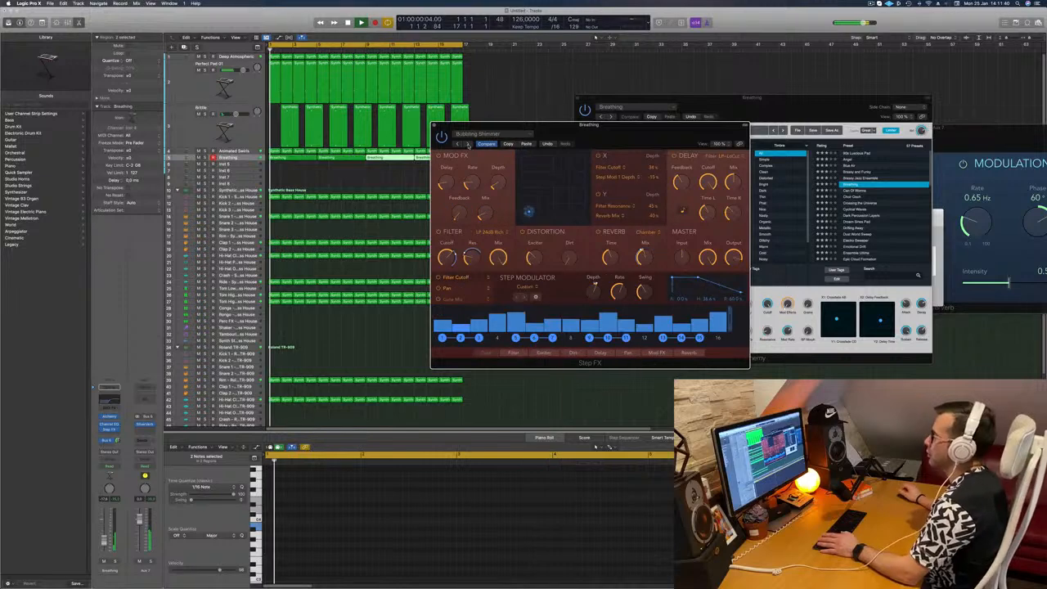
{"action": "left_click", "coordinate": [468, 145]}
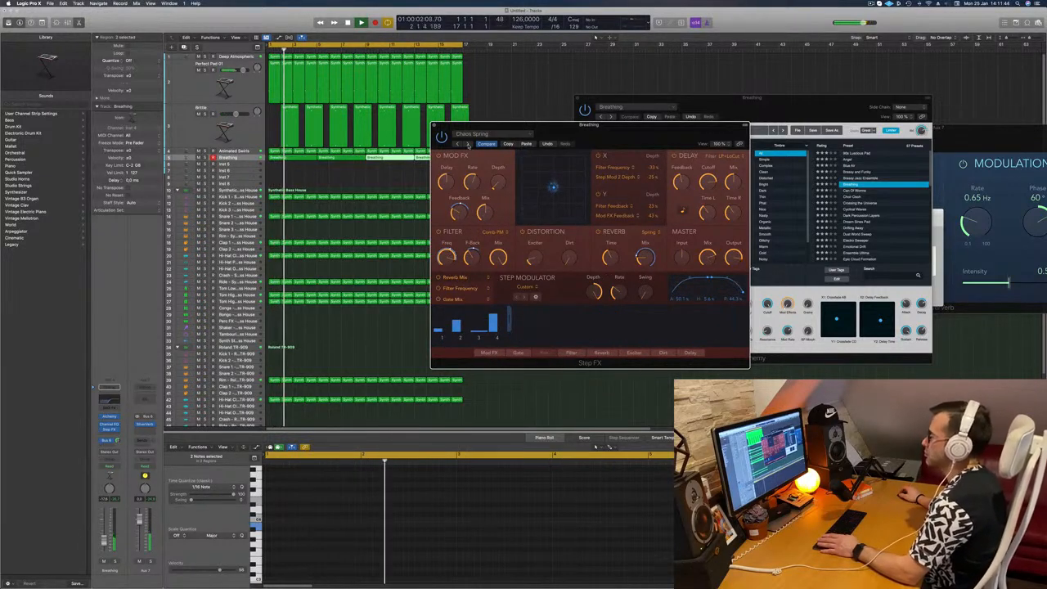
{"action": "left_click", "coordinate": [468, 145]}
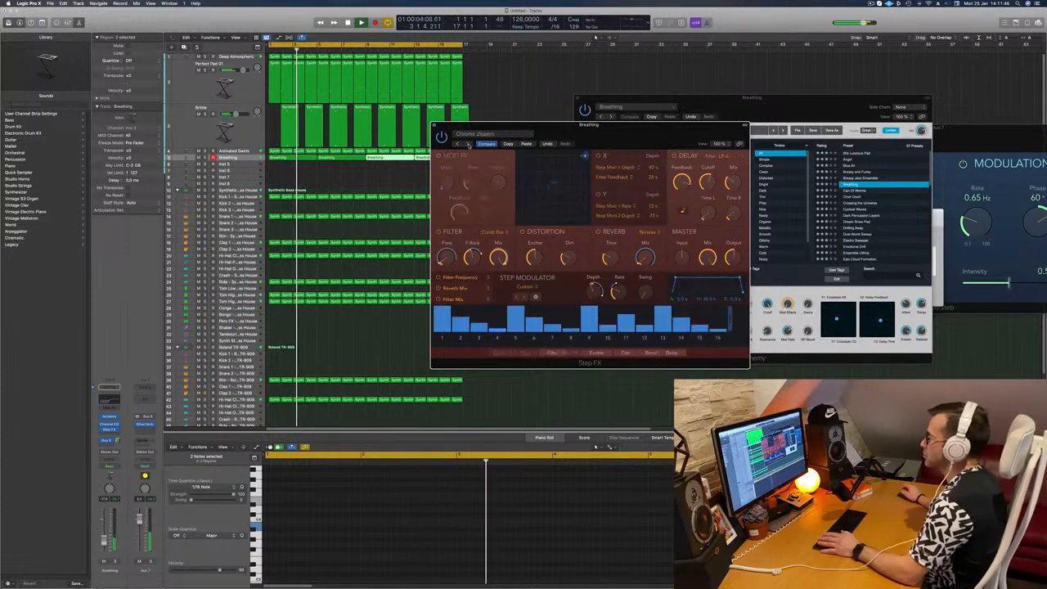
{"action": "left_click", "coordinate": [519, 136]}
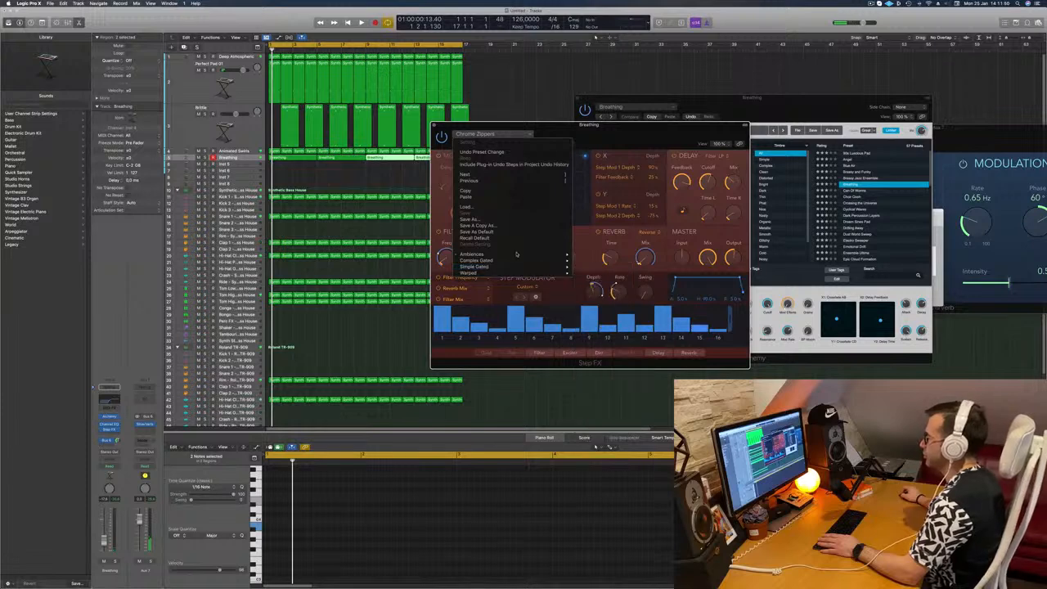
{"action": "mouse_move", "coordinate": [536, 256]}
{"action": "left_click", "coordinate": [579, 132]}
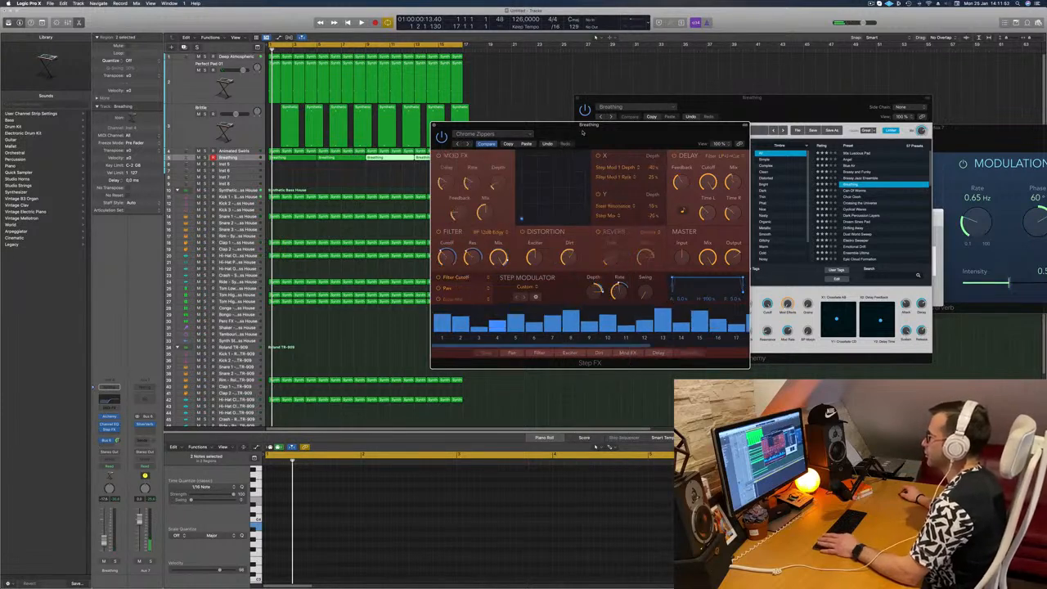
Step: Recall the Factory Default preset in Step FX and close the plug-in window
{"action": "left_click_drag", "start_coordinate": [476, 135], "coordinate": [470, 111]}
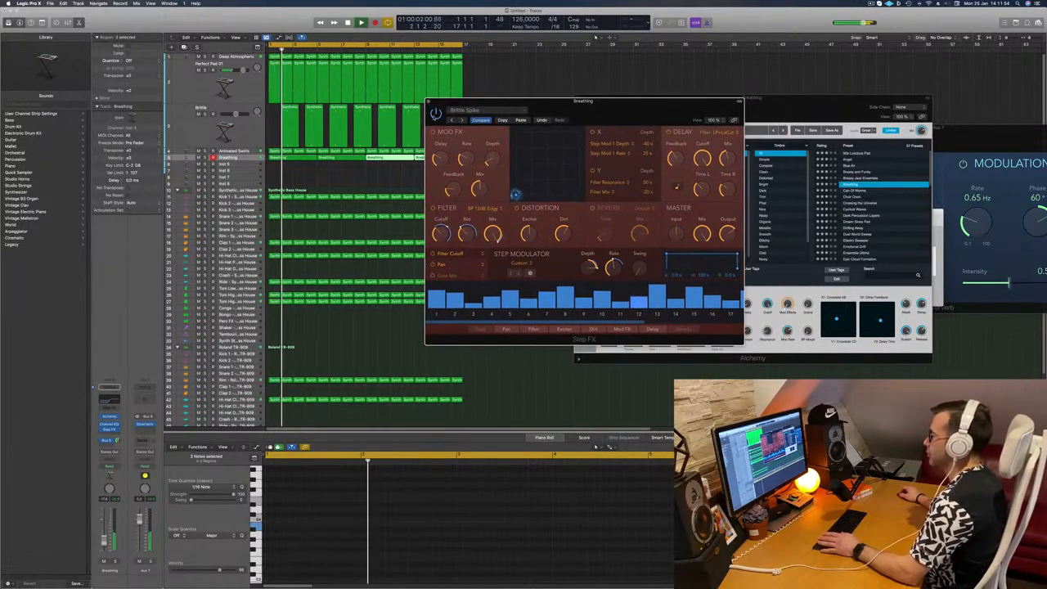
{"action": "left_click", "coordinate": [468, 112]}
{"action": "left_click", "coordinate": [625, 94]}
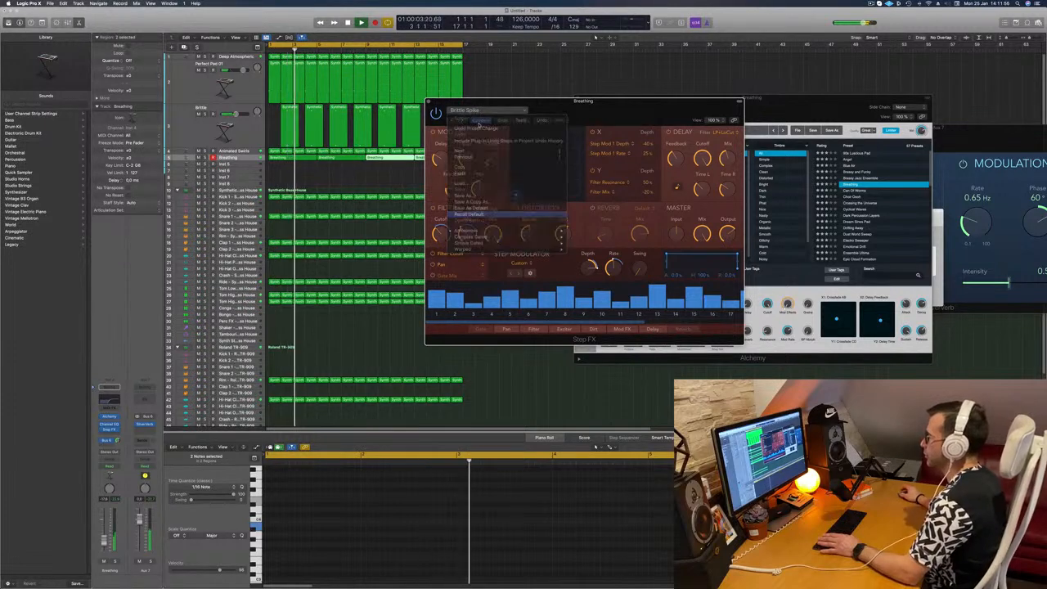
{"action": "left_click_drag", "start_coordinate": [623, 108], "coordinate": [598, 128]}
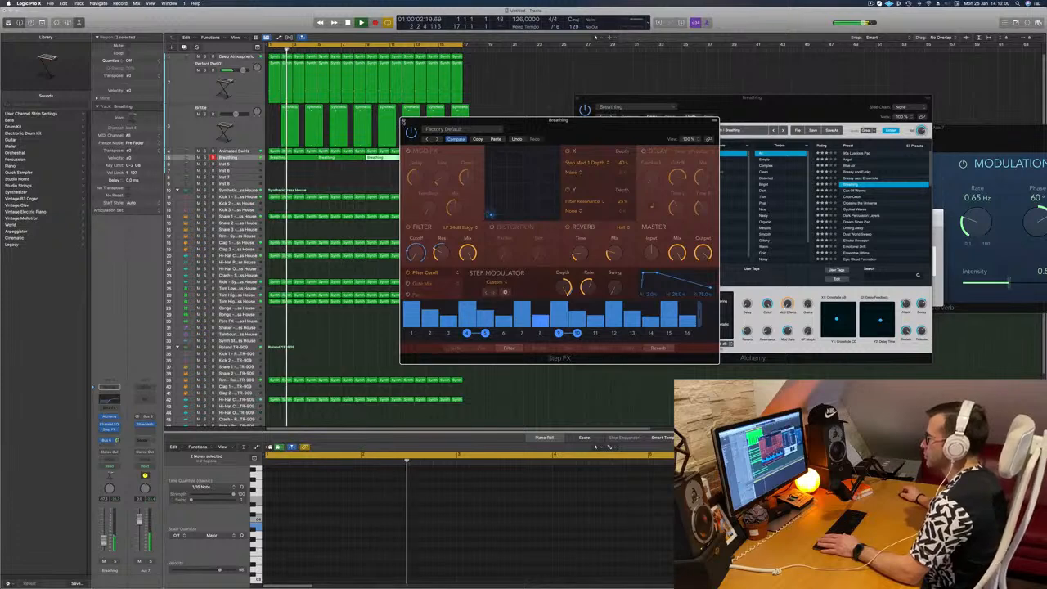
{"action": "left_click", "coordinate": [402, 121]}
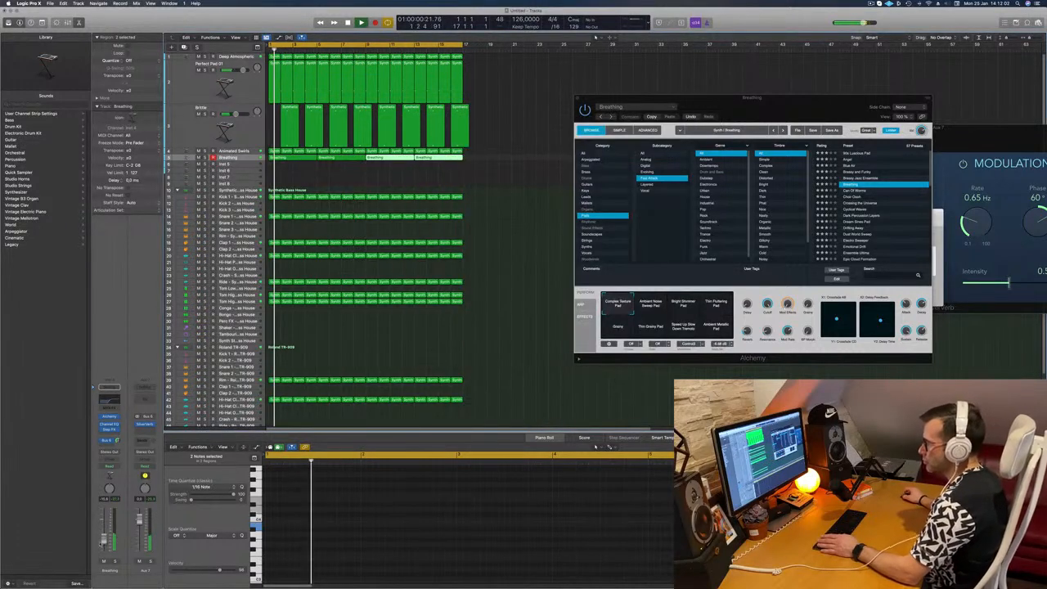
Step: Fine-tune the master Mix of Step FX on the Breathing track against the fully dry sound, and close the plug-in
{"action": "left_click", "coordinate": [111, 417]}
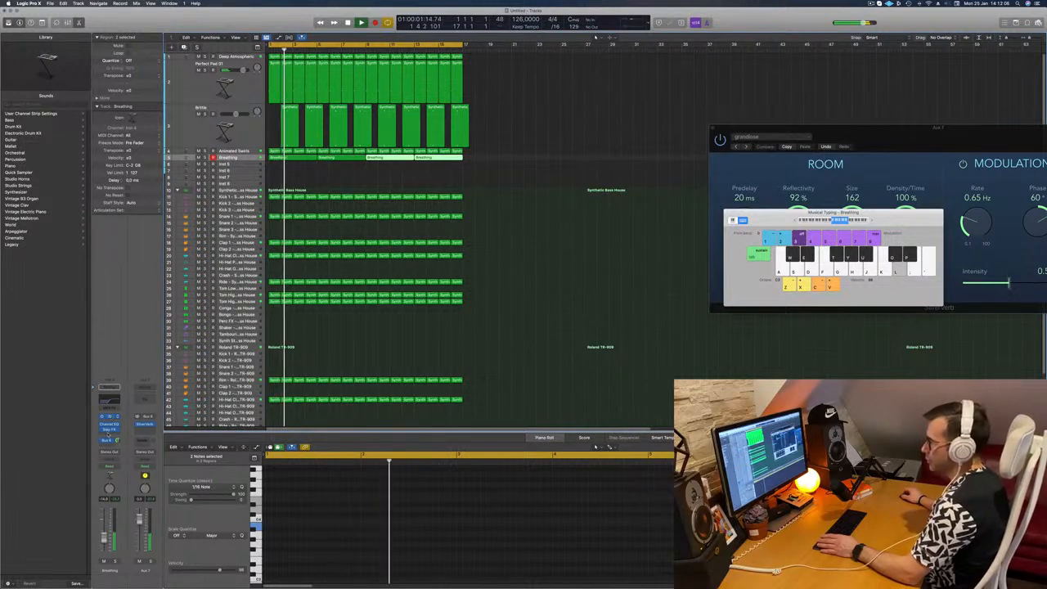
{"action": "left_click", "coordinate": [110, 424]}
{"action": "left_click", "coordinate": [109, 428]}
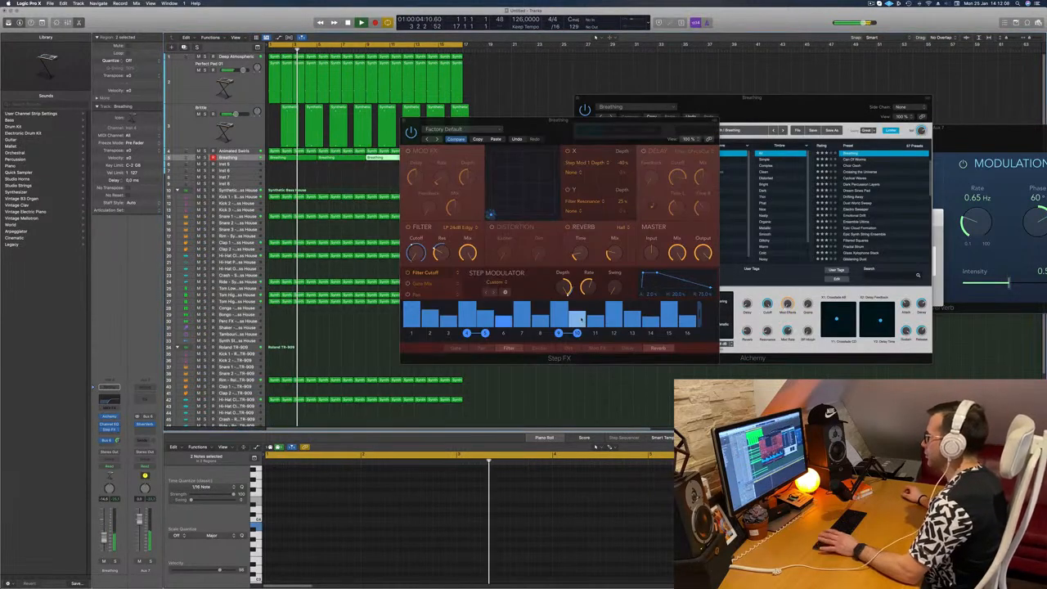
{"action": "mouse_move", "coordinate": [678, 252]}
{"action": "left_mouse_down"}
{"action": "mouse_move", "coordinate": [678, 305]}
{"action": "mouse_move", "coordinate": [678, 270]}
{"action": "left_mouse_up"}
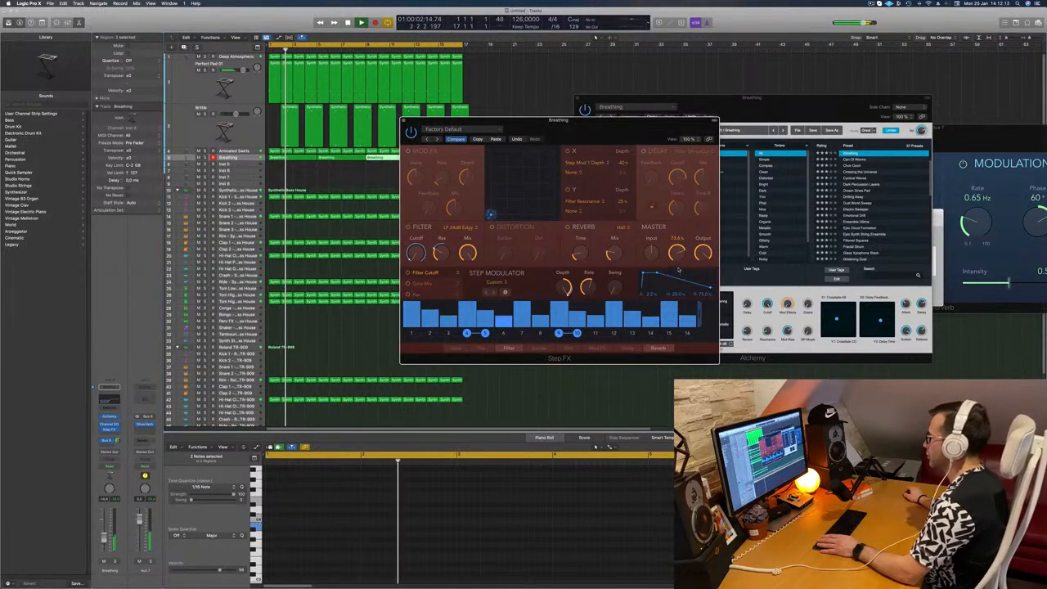
{"action": "key", "text": "Return"}
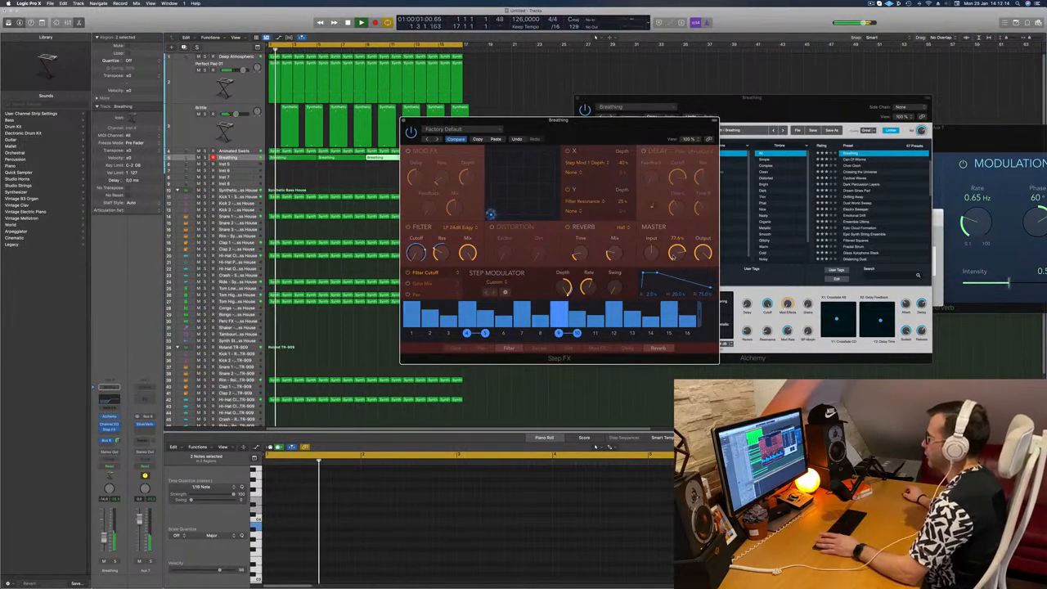
{"action": "left_click_drag", "start_coordinate": [677, 256], "coordinate": [692, 342]}
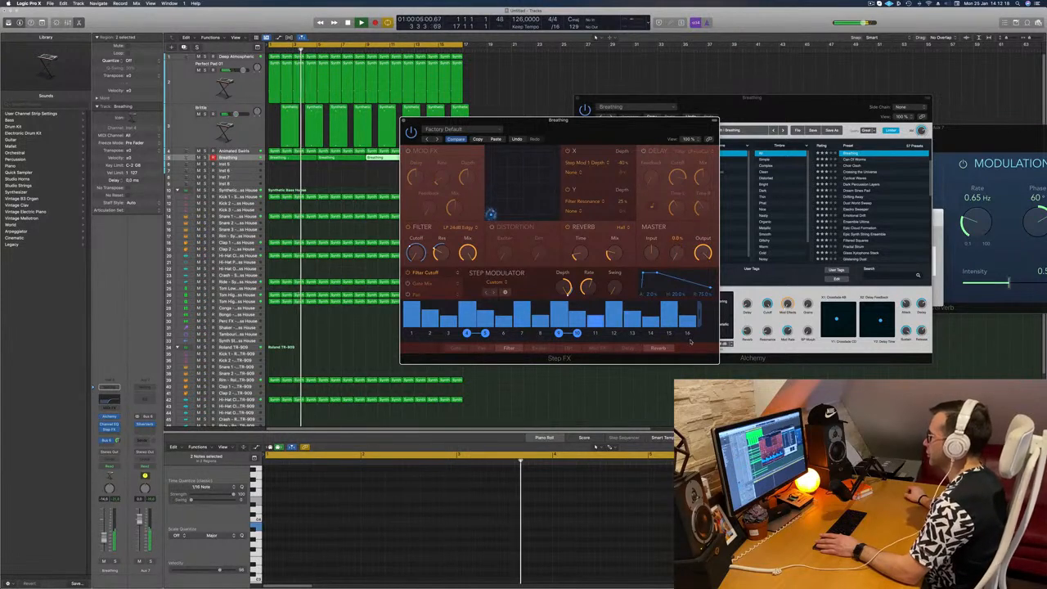
{"action": "left_click_drag", "start_coordinate": [688, 304], "coordinate": [679, 252]}
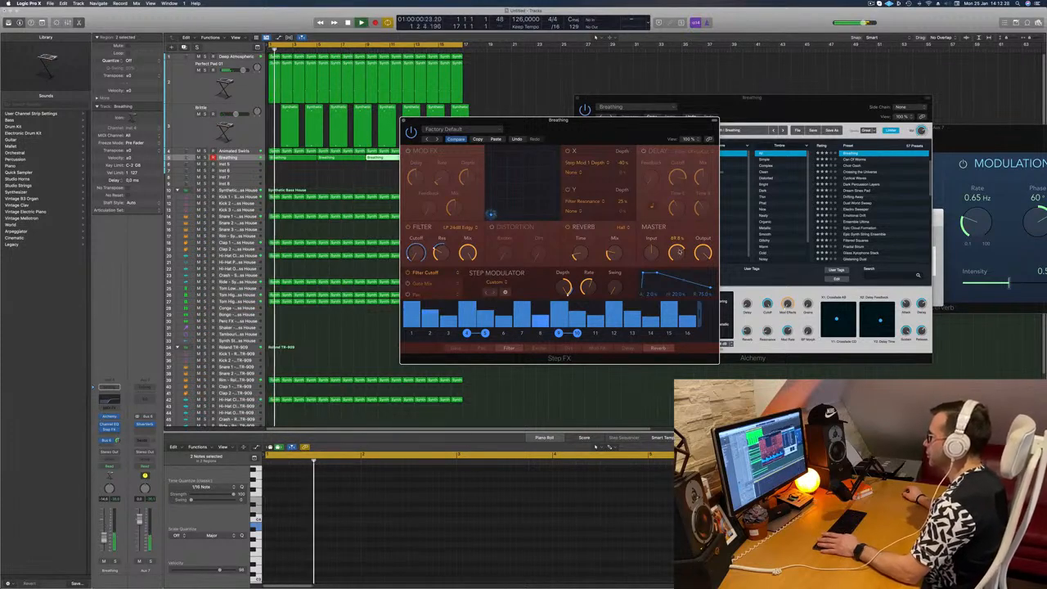
{"action": "left_click", "coordinate": [404, 122]}
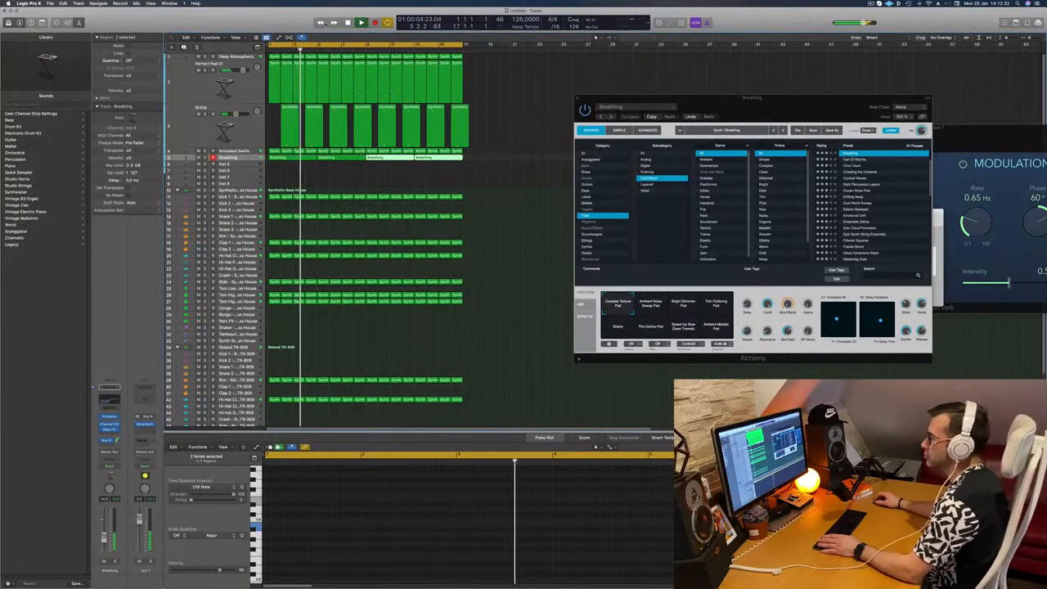
Step: Select the Breathing track with its regions, replay the loop and close the Alchemy window
{"action": "left_click", "coordinate": [244, 160]}
{"action": "key", "text": "space"}
{"action": "key", "text": "space"}
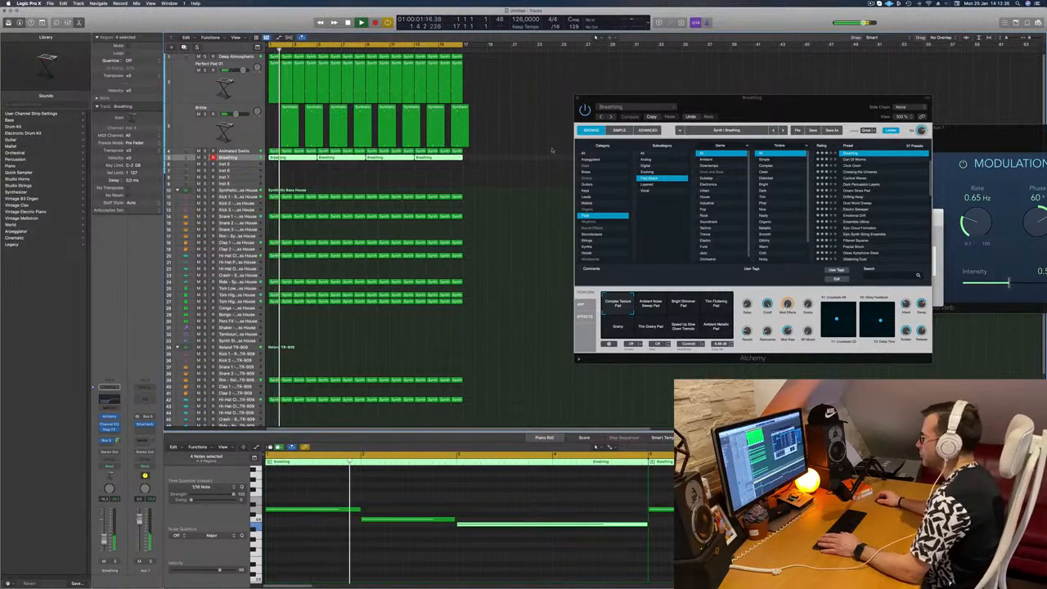
{"action": "left_click_drag", "start_coordinate": [778, 98], "coordinate": [743, 100]}
{"action": "key", "text": "Return"}
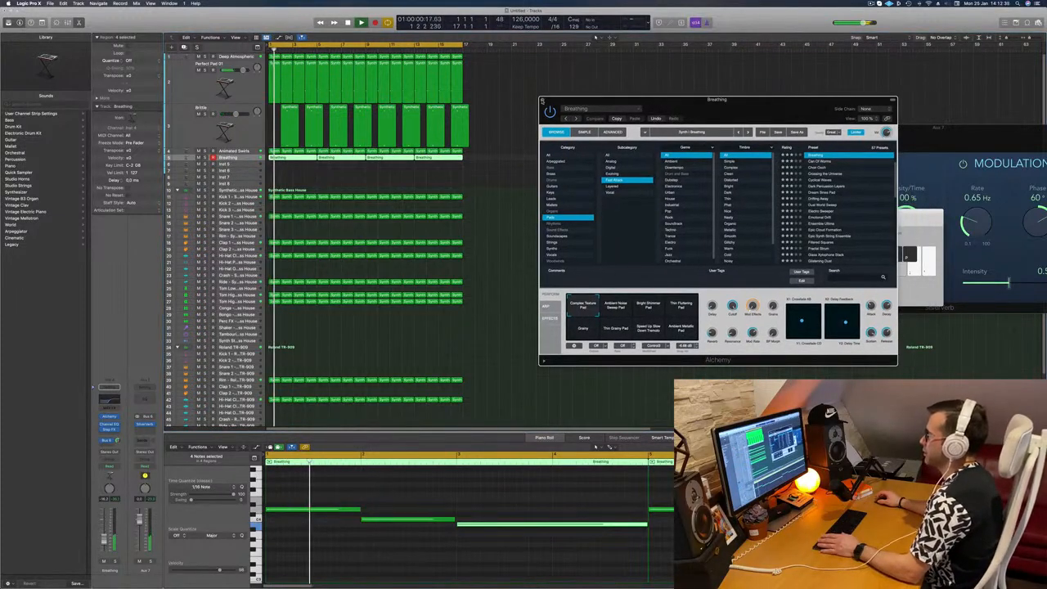
{"action": "left_click", "coordinate": [543, 101]}
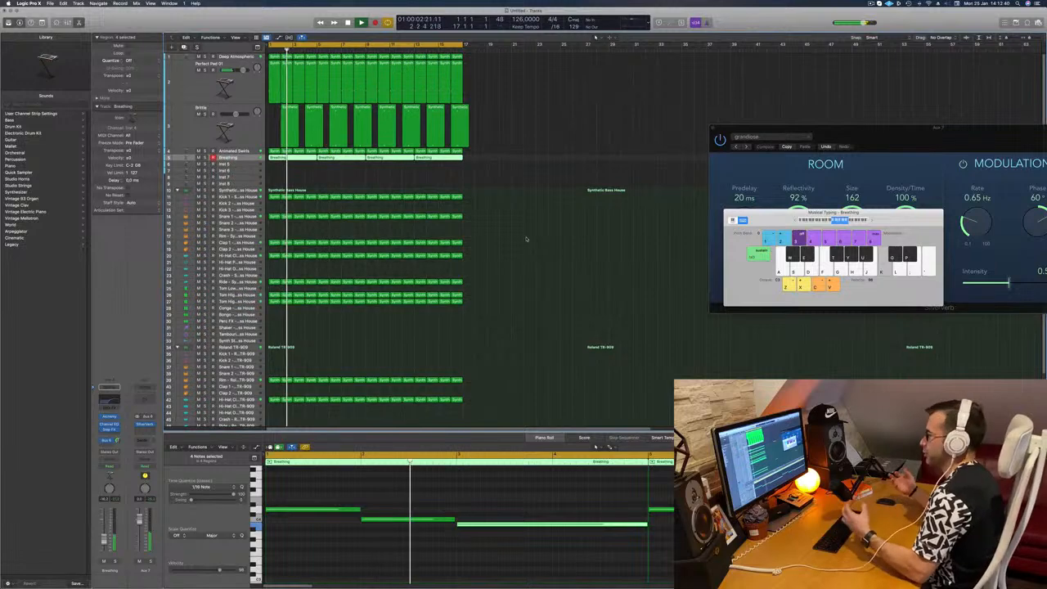
Step: Cut off and delete the part of the last Brittle region that extends past bar 17
{"action": "key", "text": "Return"}
{"action": "scroll", "coordinate": [526, 237], "scroll_direction": "up", "scroll_amount": 3}
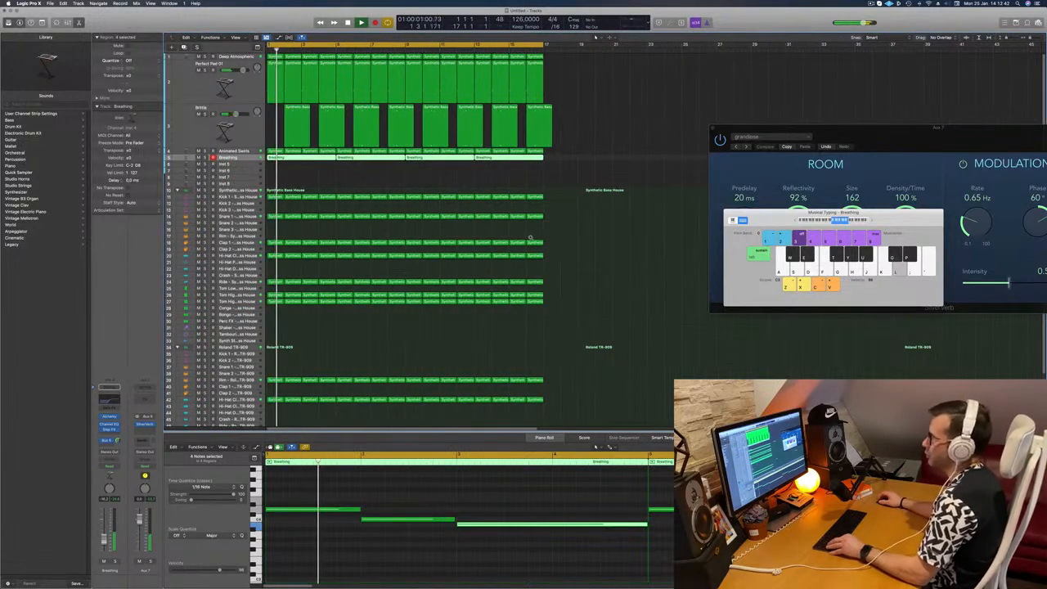
{"action": "scroll", "coordinate": [526, 237], "scroll_direction": "down", "scroll_amount": 2}
{"action": "left_click_drag", "start_coordinate": [478, 114], "coordinate": [488, 144]}
{"action": "left_click", "coordinate": [483, 109]}
{"action": "key", "text": "Delete"}
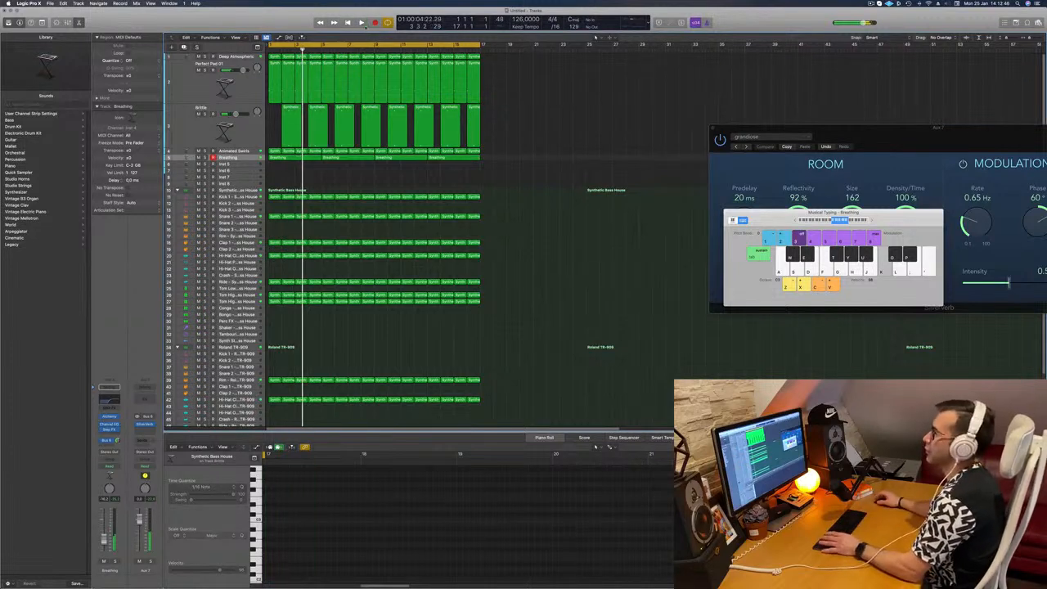
Step: Show the secondary time ruler and repeat all regions three times to extend the 16-bar loop to 64 bars
{"action": "left_click", "coordinate": [235, 37]}
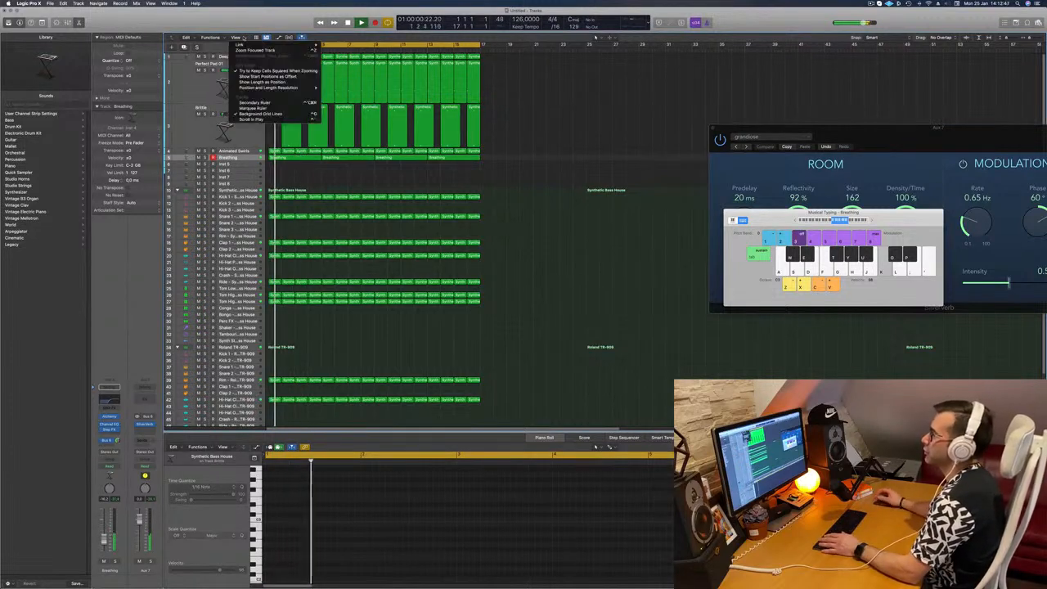
{"action": "left_click", "coordinate": [258, 102]}
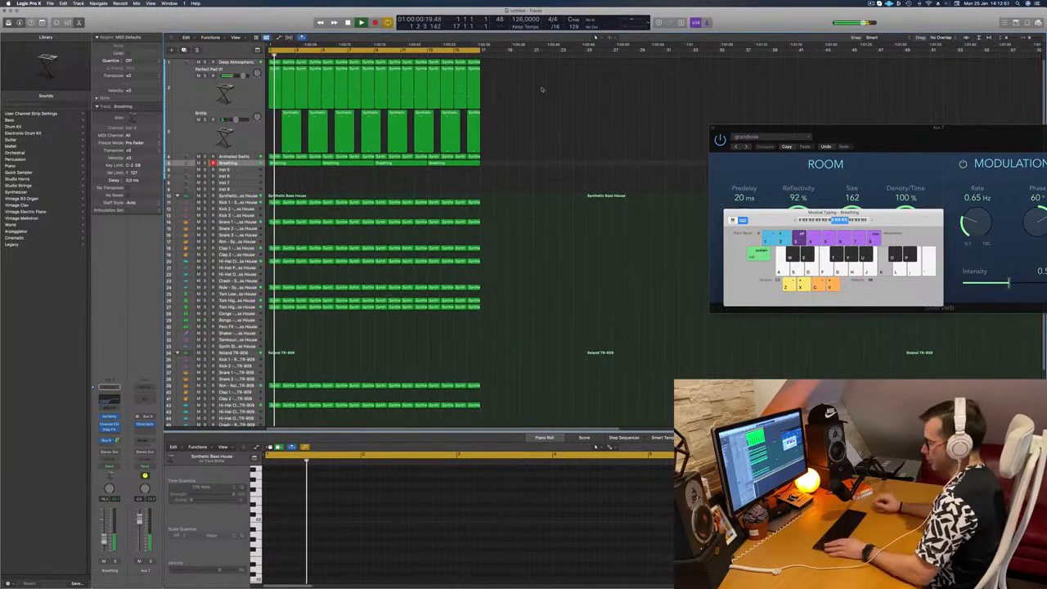
{"action": "key", "text": "super+a"}
{"action": "key", "text": "super+r"}
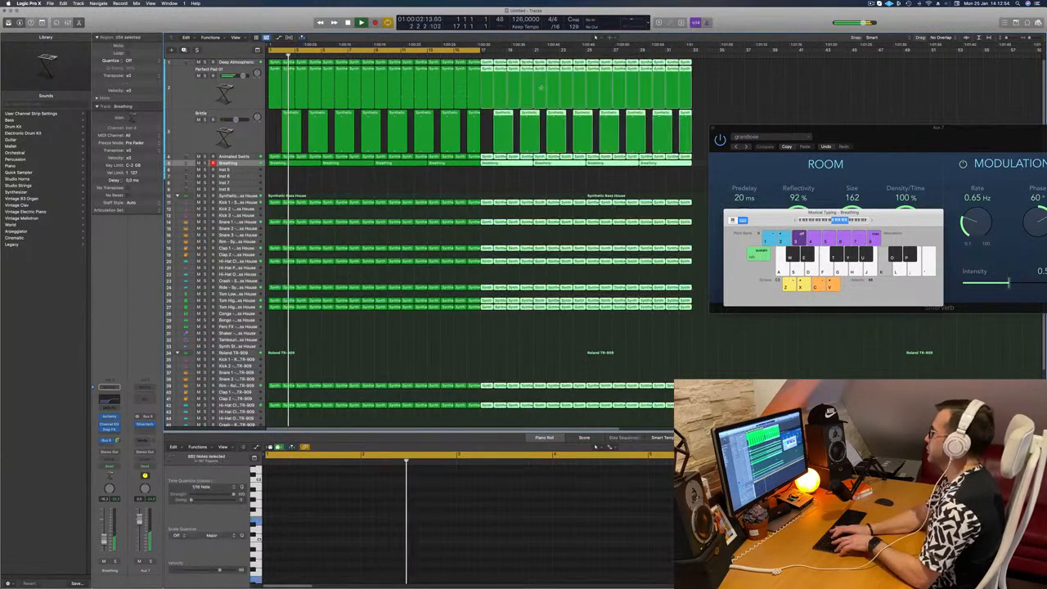
{"action": "key", "text": "super+r"}
{"action": "key", "text": "super+r"}
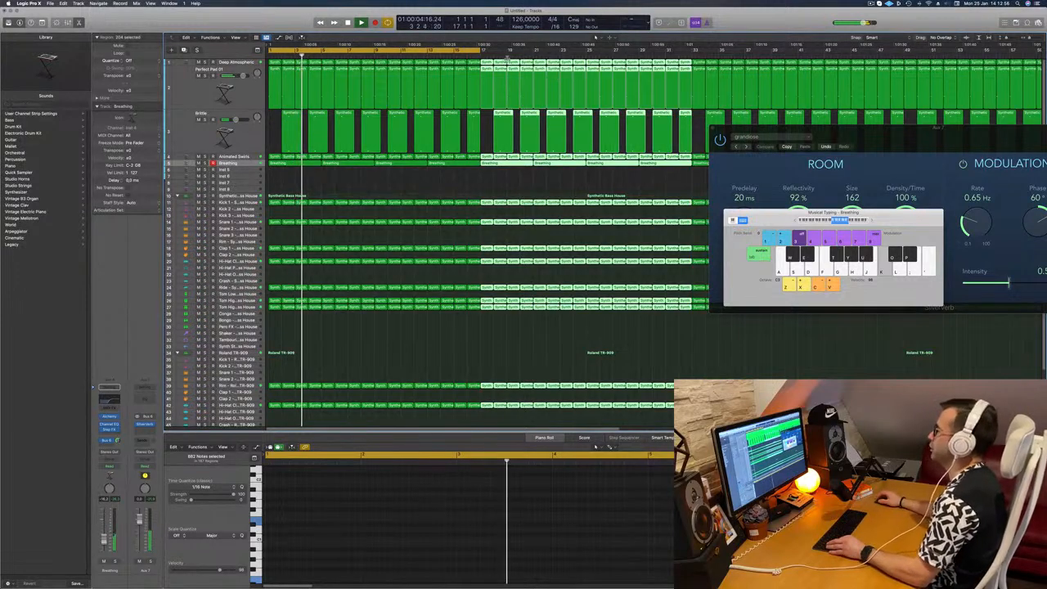
{"action": "key", "text": "super+Left"}
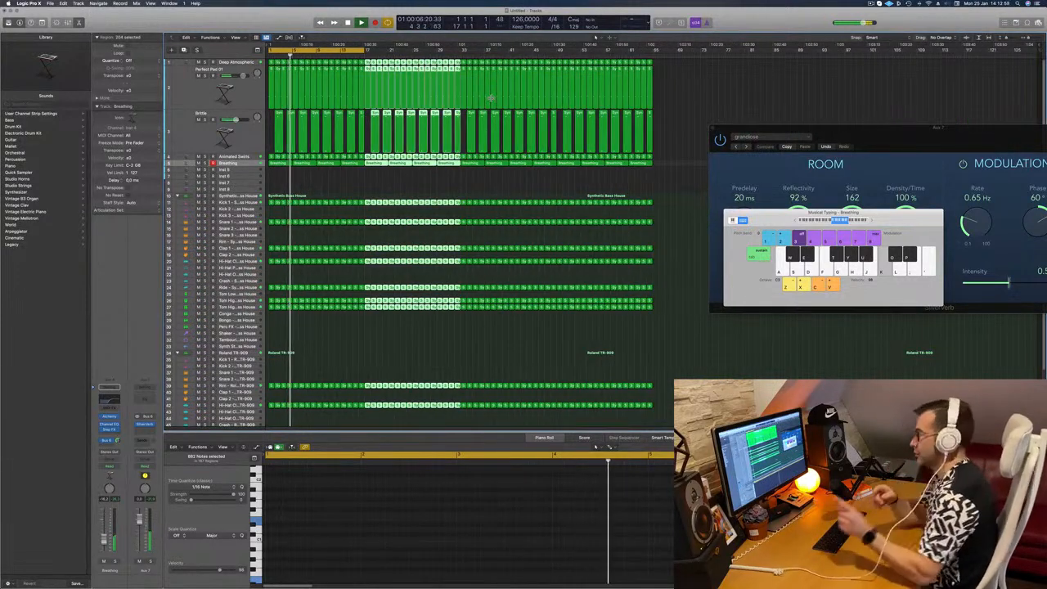
Step: Deselect the regions and extend the cycle range to the end of the 64-bar arrangement
{"action": "key", "text": "space"}
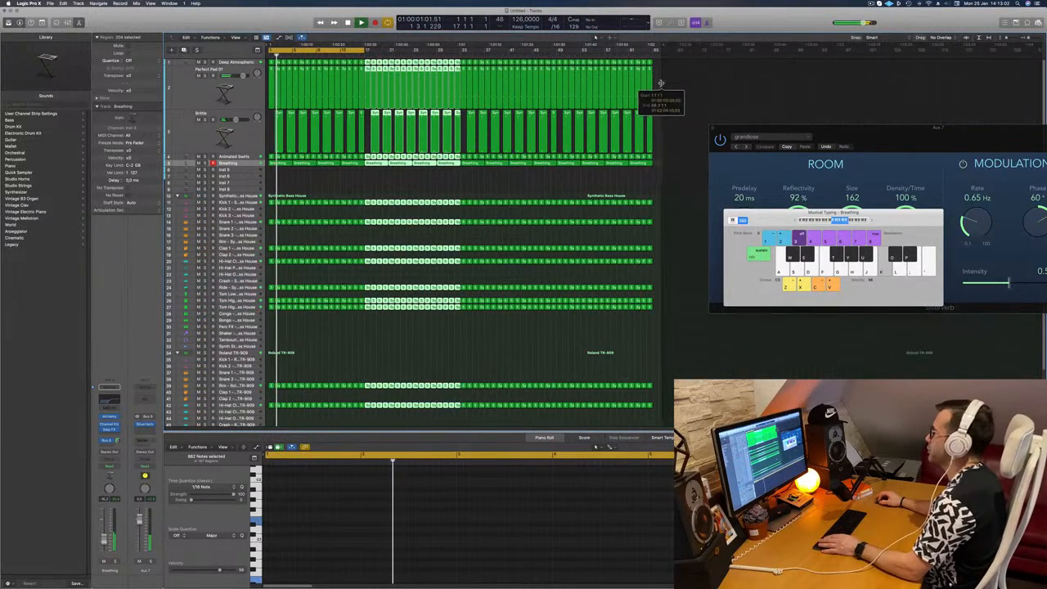
{"action": "left_click_drag", "start_coordinate": [663, 85], "coordinate": [662, 85]}
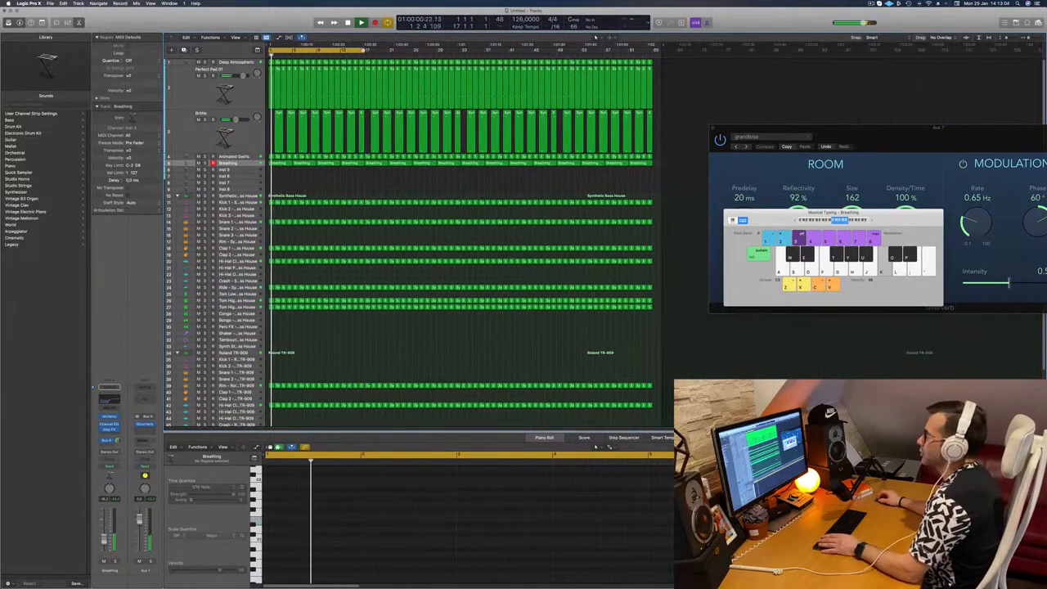
{"action": "left_click_drag", "start_coordinate": [365, 51], "coordinate": [649, 69]}
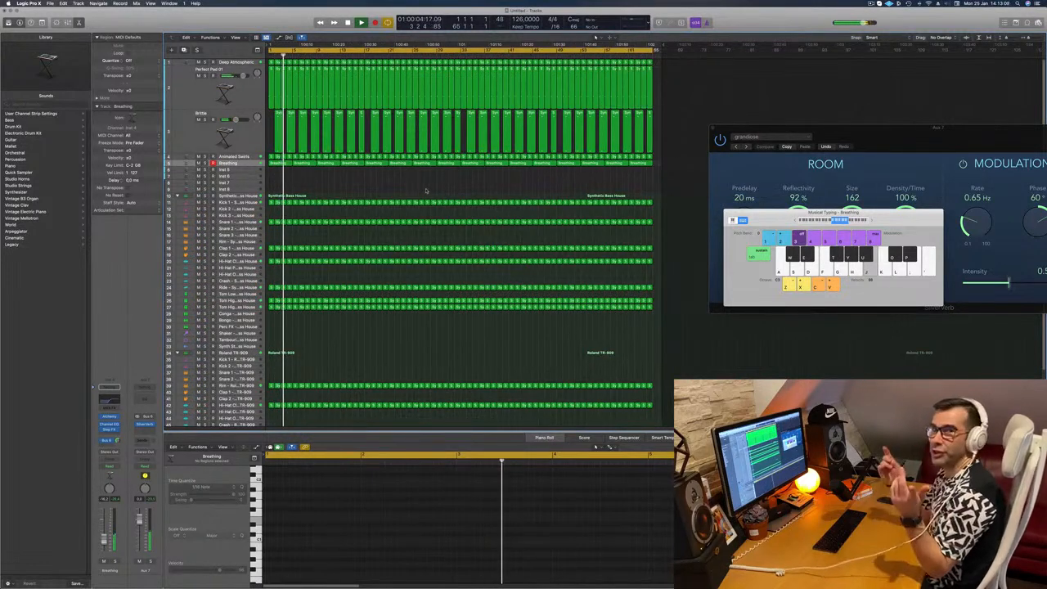
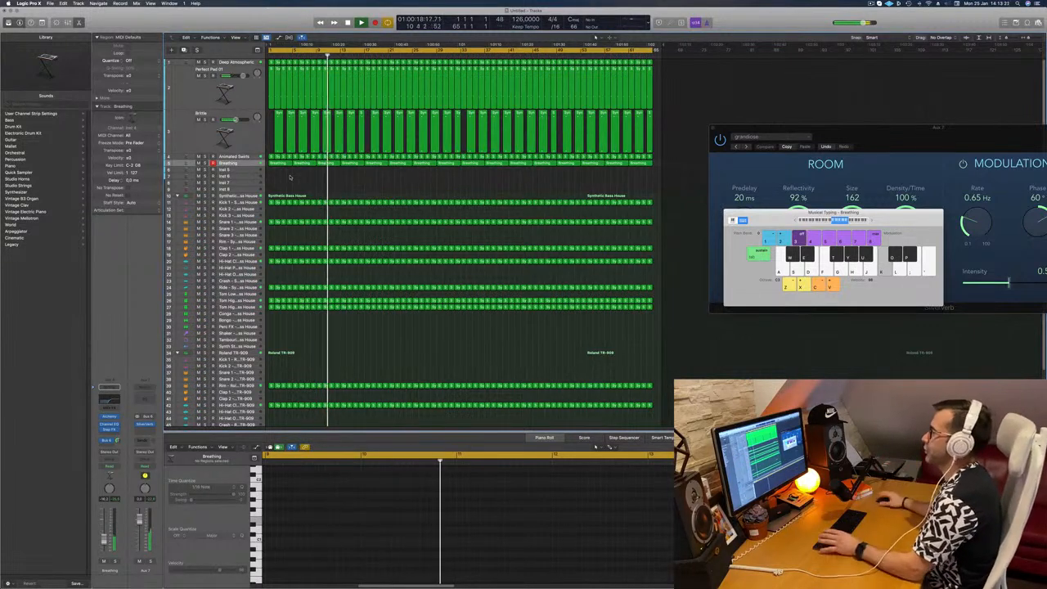
Step: Select the Brittle track, show its Alchemy synth and fine-tune the Cutoff while replaying from the start
{"action": "key", "text": "Return"}
{"action": "left_click", "coordinate": [214, 136]}
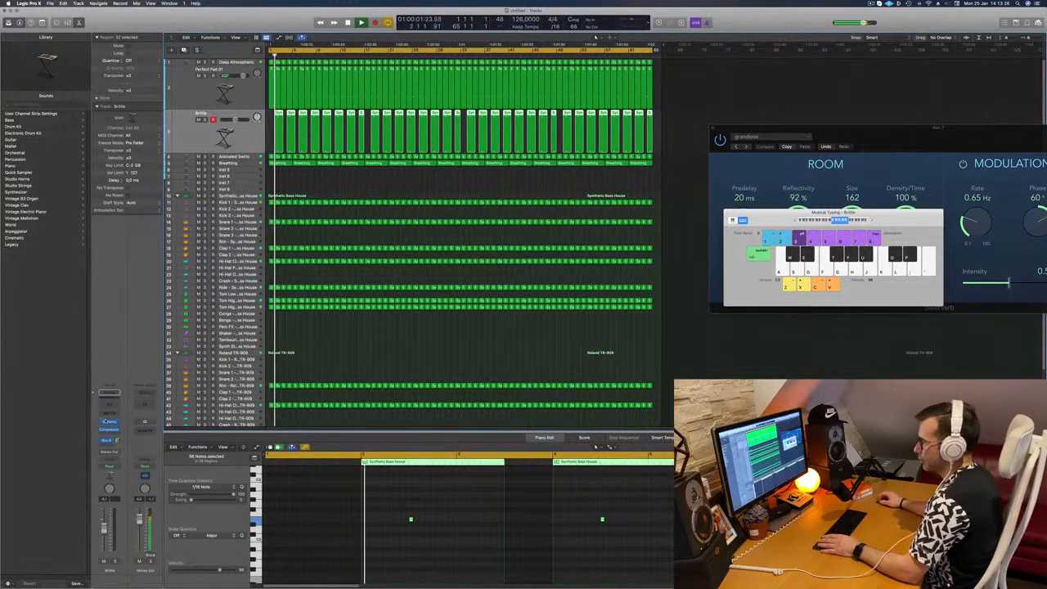
{"action": "left_click", "coordinate": [109, 423]}
{"action": "left_click", "coordinate": [506, 80]}
{"action": "key", "text": "space"}
{"action": "key", "text": "space"}
{"action": "left_click_drag", "start_coordinate": [697, 288], "coordinate": [697, 284]}
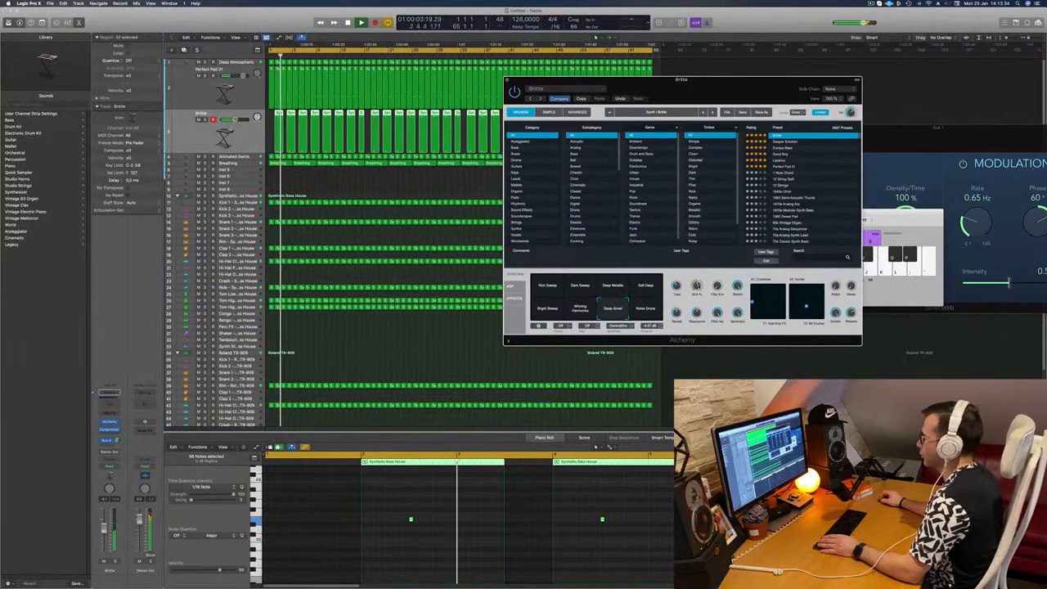
Step: Raise the Brittle track's volume to about -2.1 dB, close its Alchemy window and deselect the regions
{"action": "left_click", "coordinate": [105, 530]}
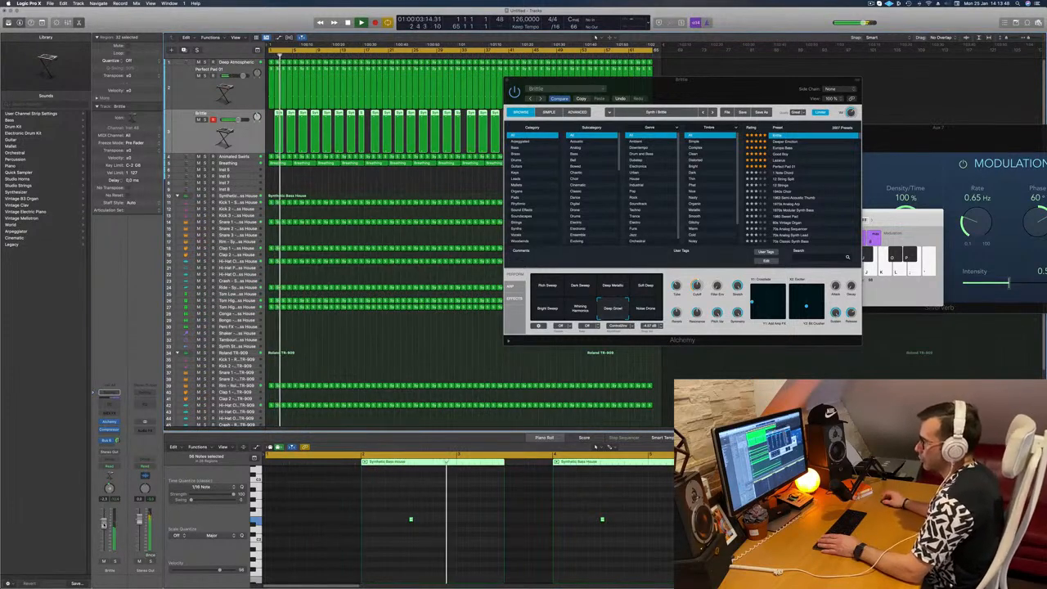
{"action": "left_click", "coordinate": [508, 80]}
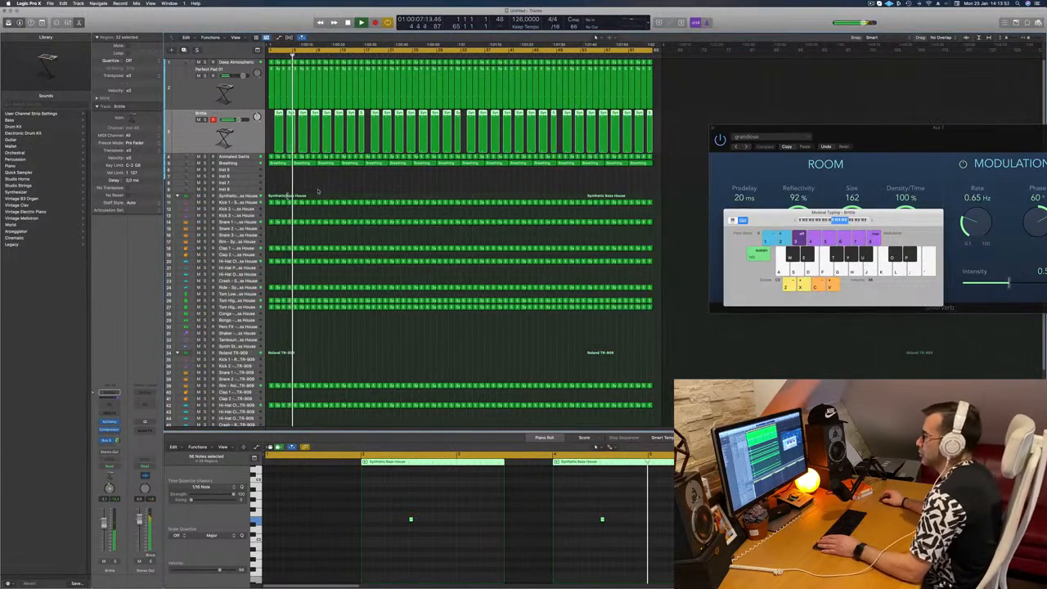
{"action": "left_click", "coordinate": [363, 179]}
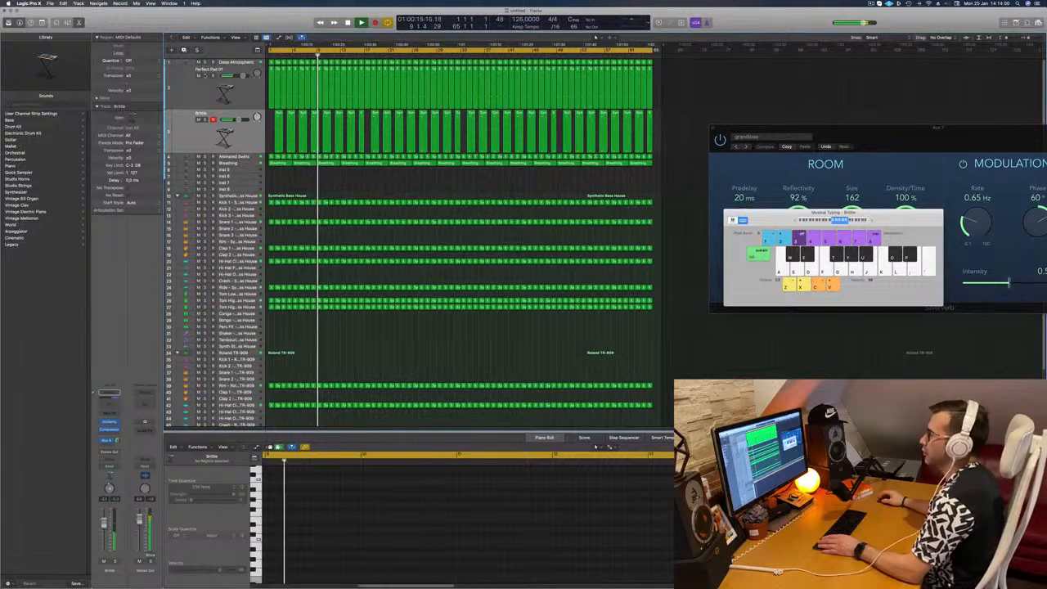
Step: Replay from the start and delete the Breathing regions in the first 16 bars
{"action": "key", "text": "Return"}
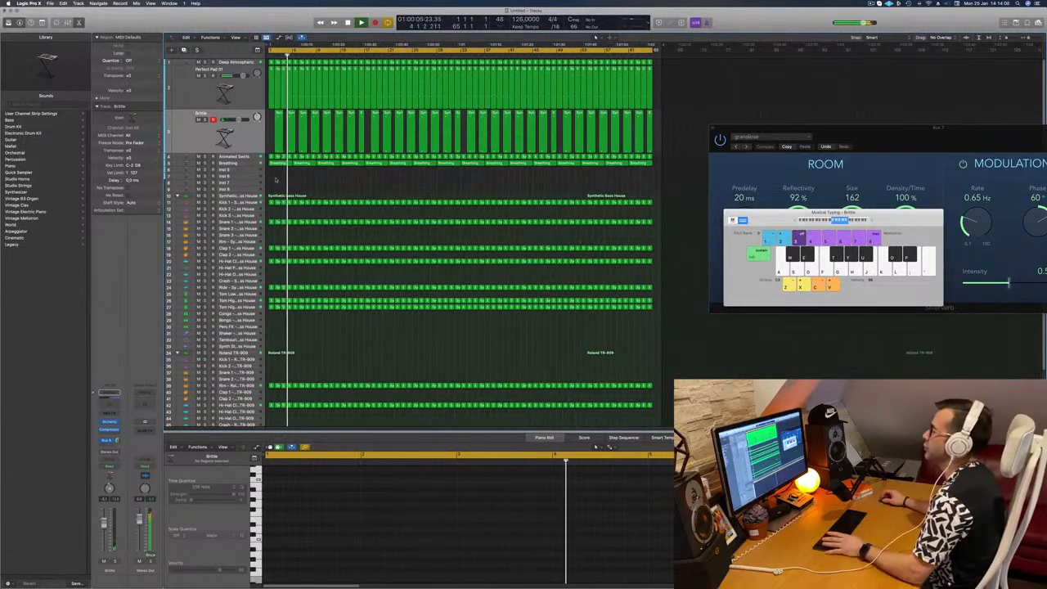
{"action": "left_click", "coordinate": [306, 164]}
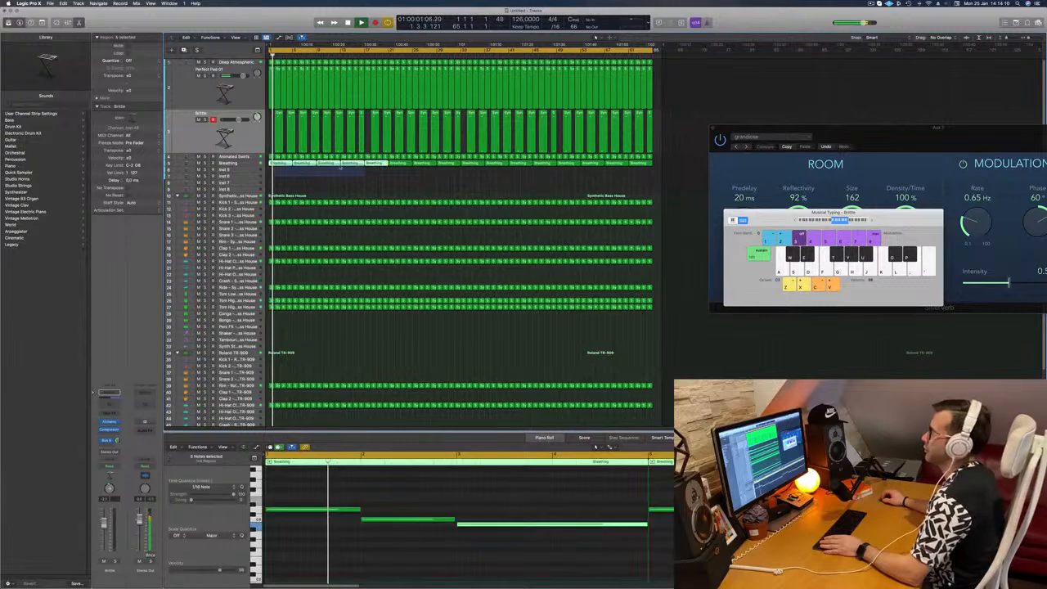
{"action": "key", "text": "Delete"}
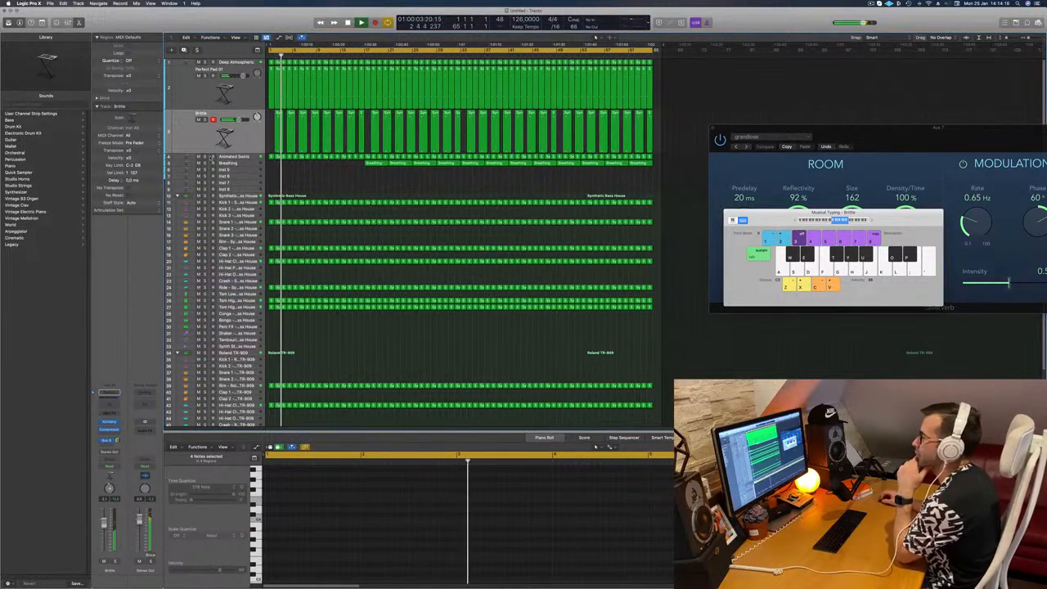
Step: Solo the Animated Swirls track briefly to audition it, restore the full mix and deselect its regions
{"action": "left_click", "coordinate": [230, 157]}
{"action": "left_click", "coordinate": [205, 157]}
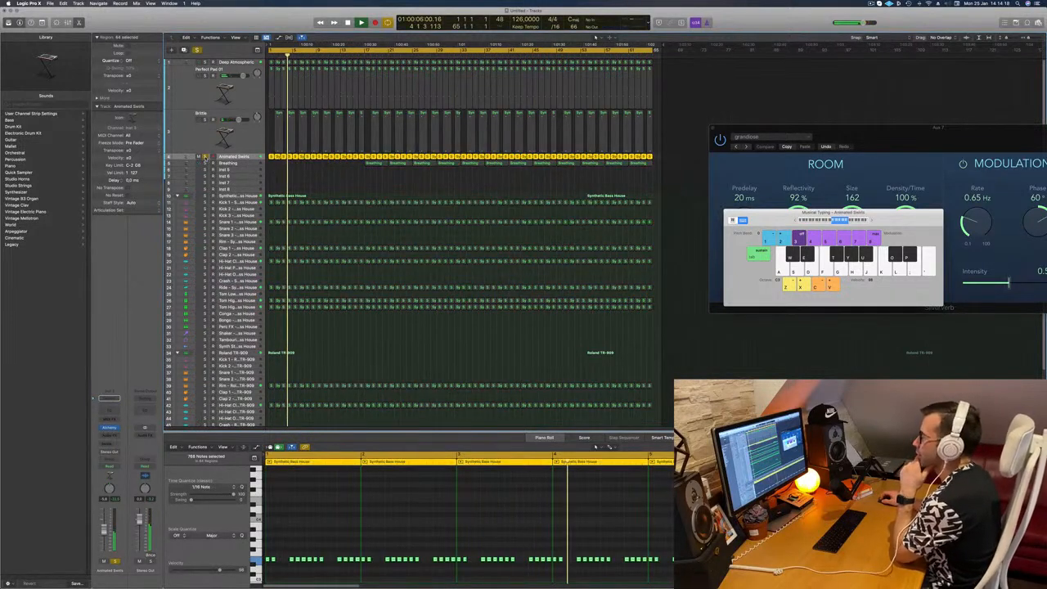
{"action": "left_click", "coordinate": [206, 157]}
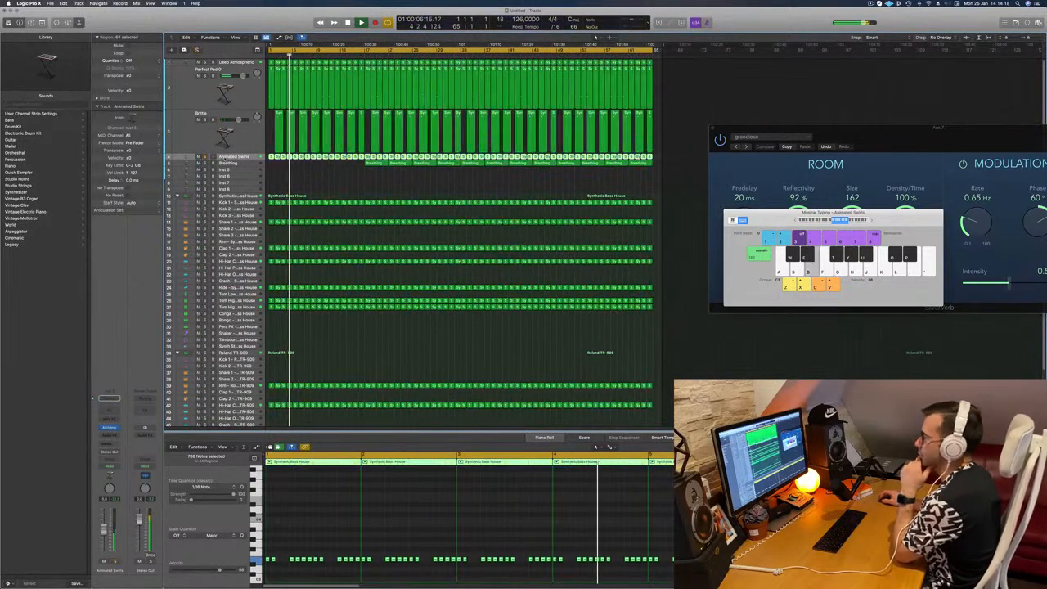
{"action": "left_click", "coordinate": [330, 169]}
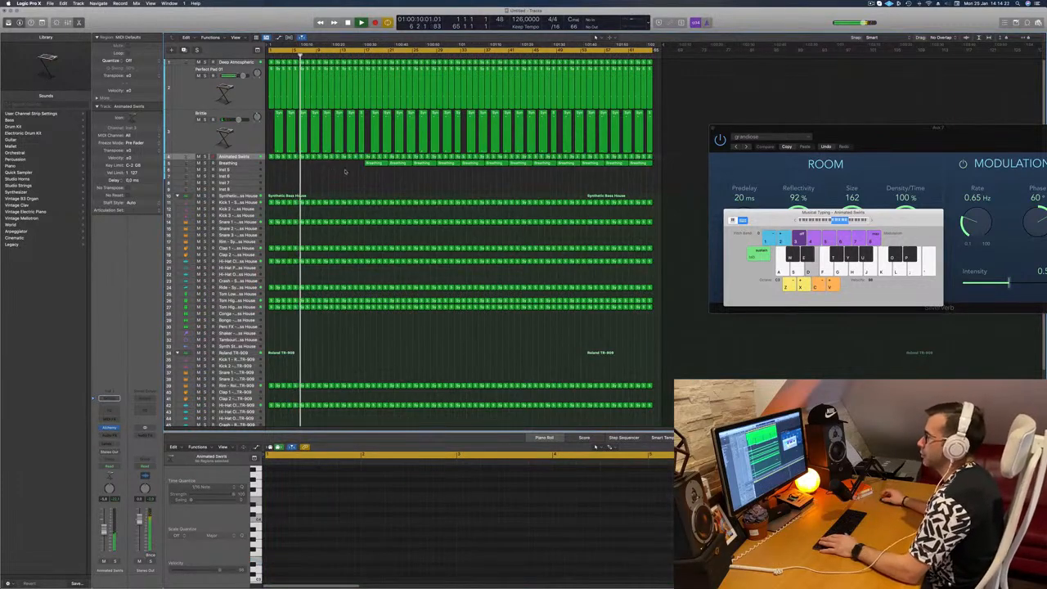
Step: Stop playback, enlarge the Deep Atmospheric track with Track Zoom and hide the Musical Typing keyboard
{"action": "key", "text": "space"}
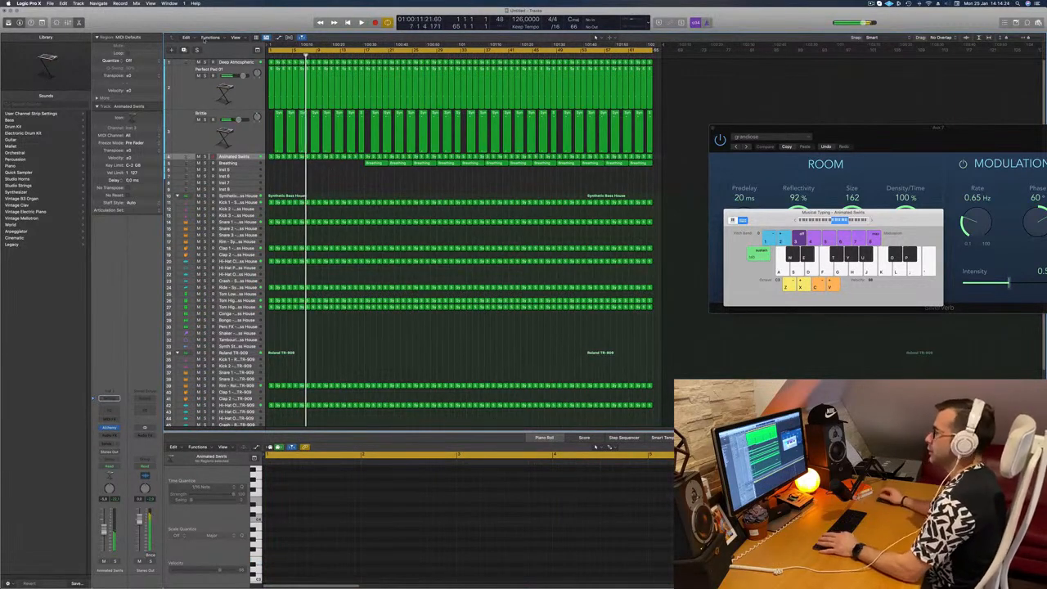
{"action": "key", "text": "super+a"}
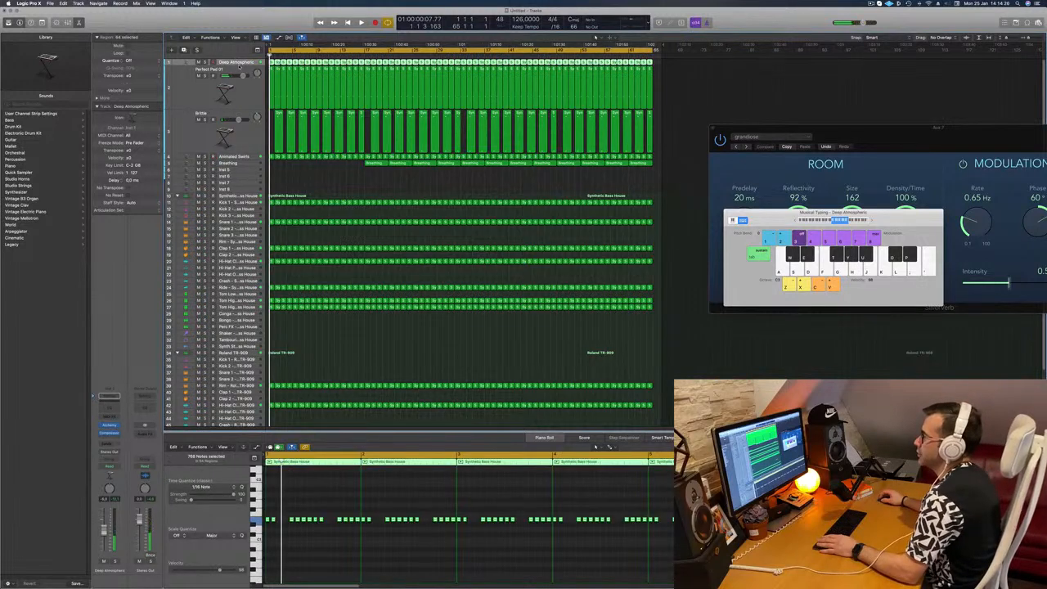
{"action": "key", "text": "ctrl+alt+super+t"}
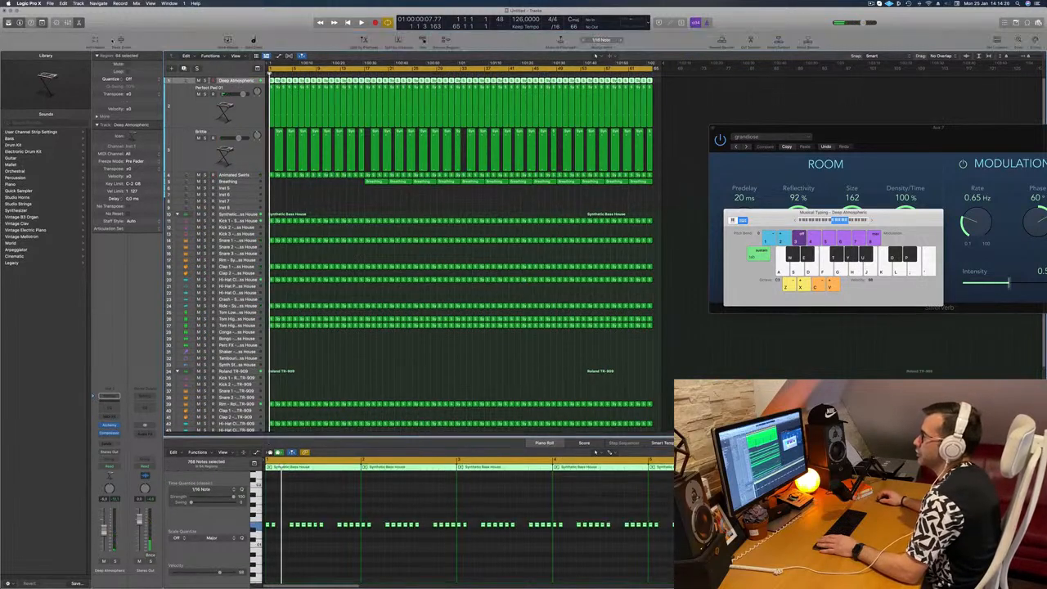
{"action": "left_click", "coordinate": [123, 41]}
{"action": "scroll", "coordinate": [205, 108], "scroll_direction": "up", "scroll_amount": 4}
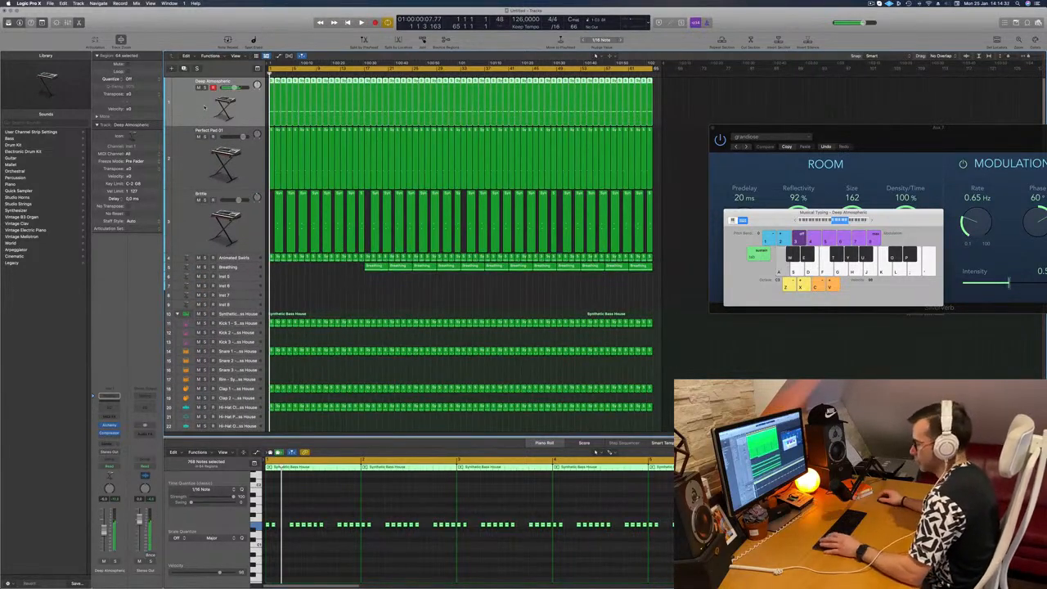
{"action": "key", "text": "super+k"}
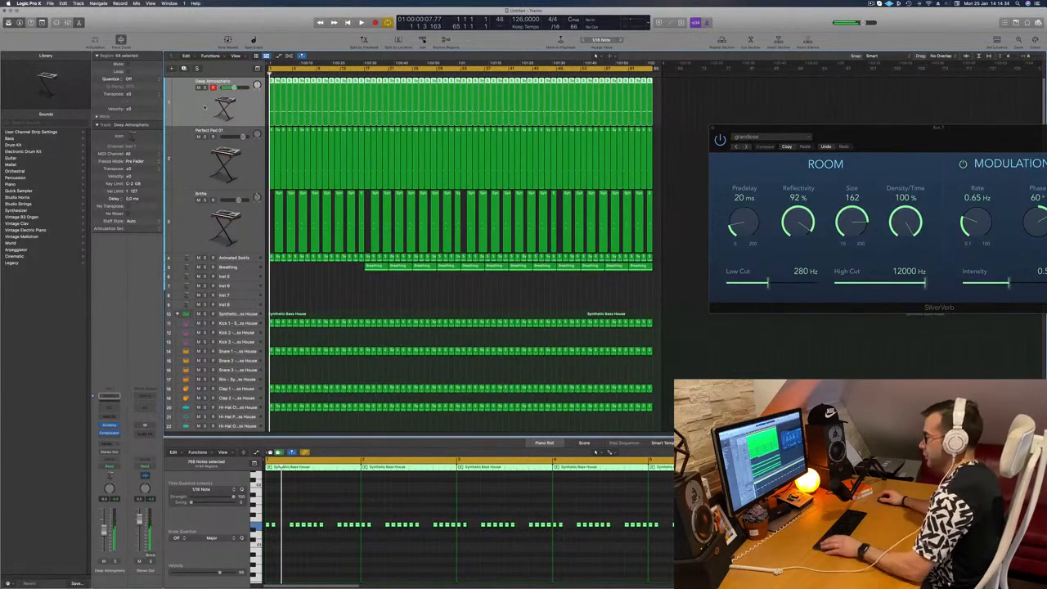
Step: Show track automation and record an Alchemy Cutoff movement on the Deep Atmospheric track in Touch mode
{"action": "key", "text": "a"}
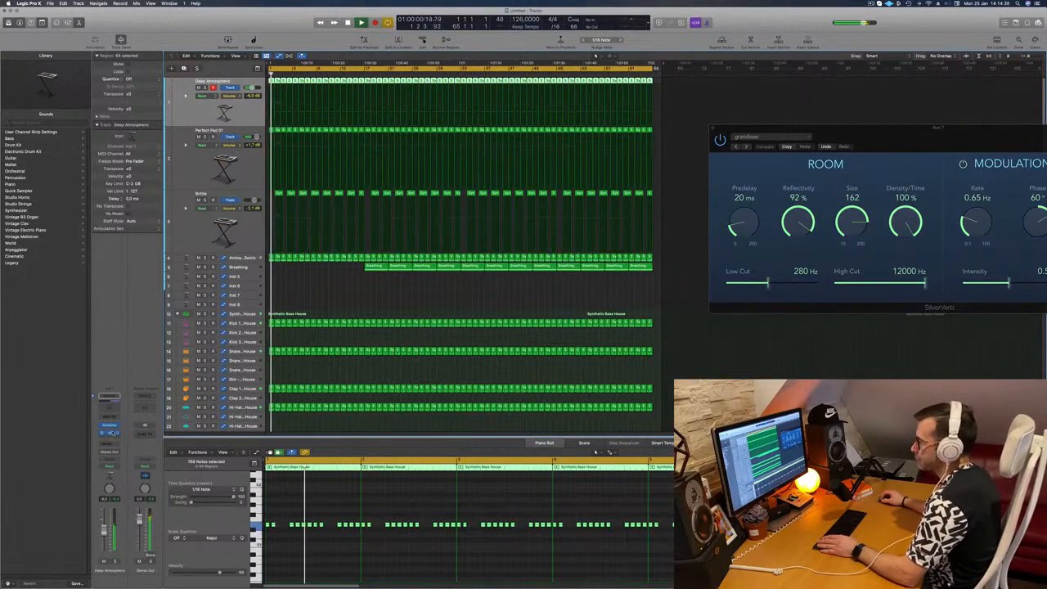
{"action": "left_click", "coordinate": [113, 465]}
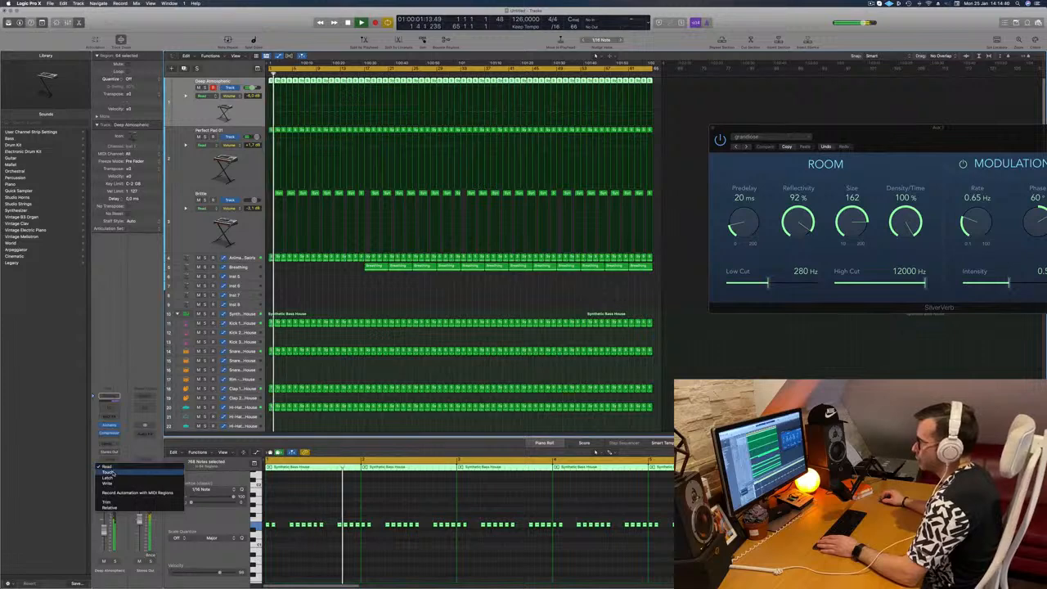
{"action": "left_click", "coordinate": [112, 473]}
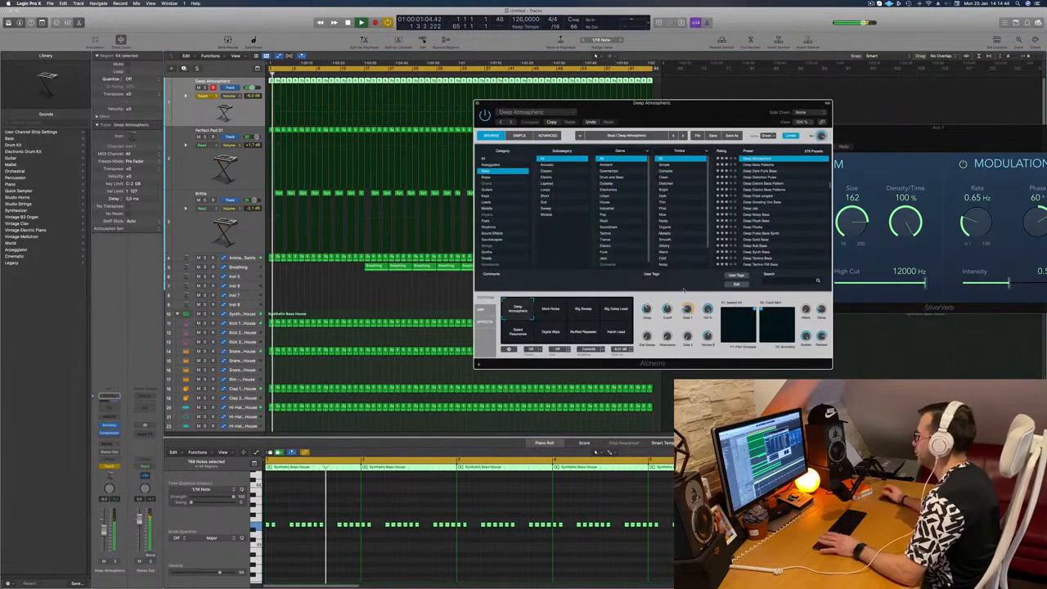
{"action": "left_click_drag", "start_coordinate": [668, 310], "coordinate": [667, 321]}
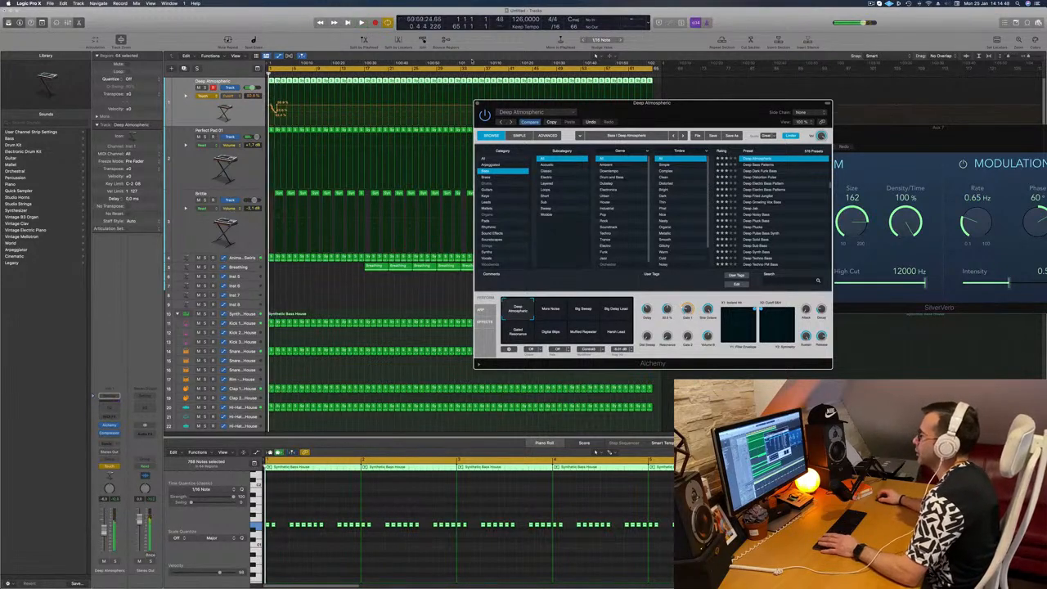
{"action": "key", "text": "super+w"}
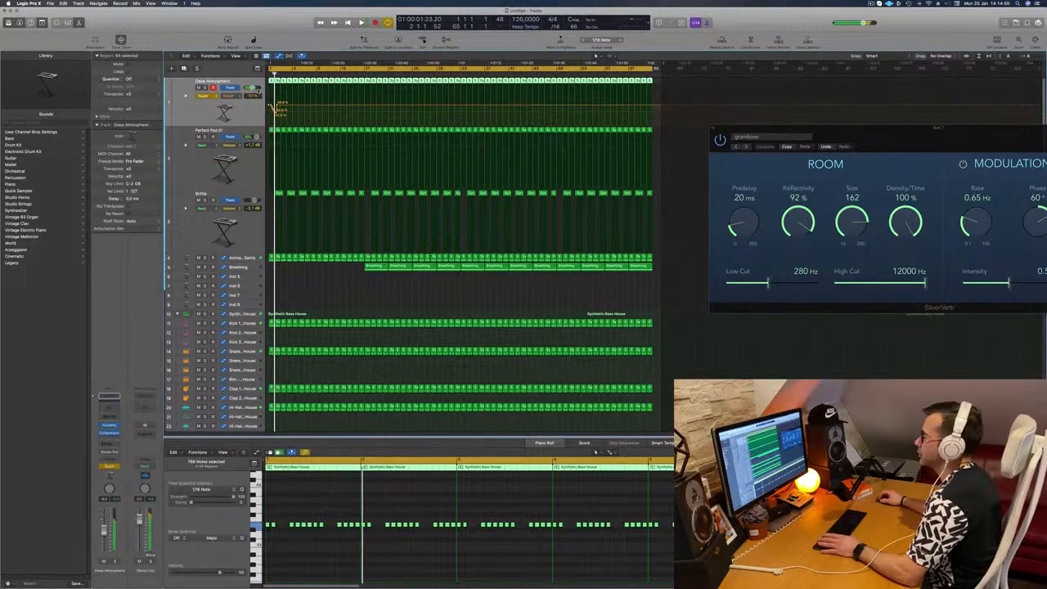
Step: Reshape the Deep Atmospheric Cutoff automation into a ramp rising from about 31% at the start up to bar 9
{"action": "left_click_drag", "start_coordinate": [283, 107], "coordinate": [264, 108]}
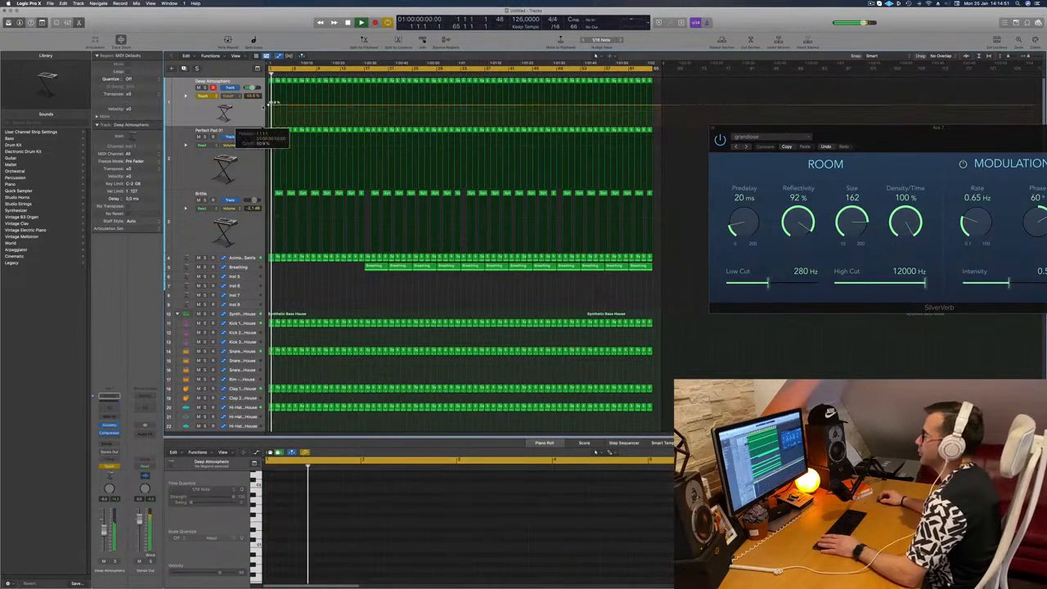
{"action": "left_click", "coordinate": [317, 105]}
{"action": "key", "text": "space"}
{"action": "key", "text": "space"}
{"action": "key", "text": "space"}
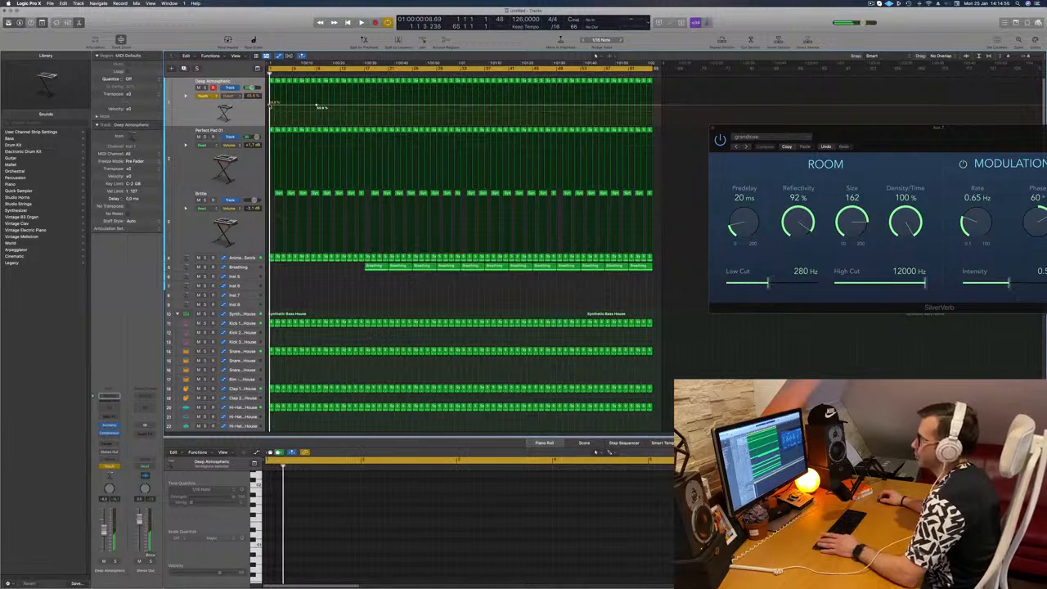
{"action": "key", "text": "space"}
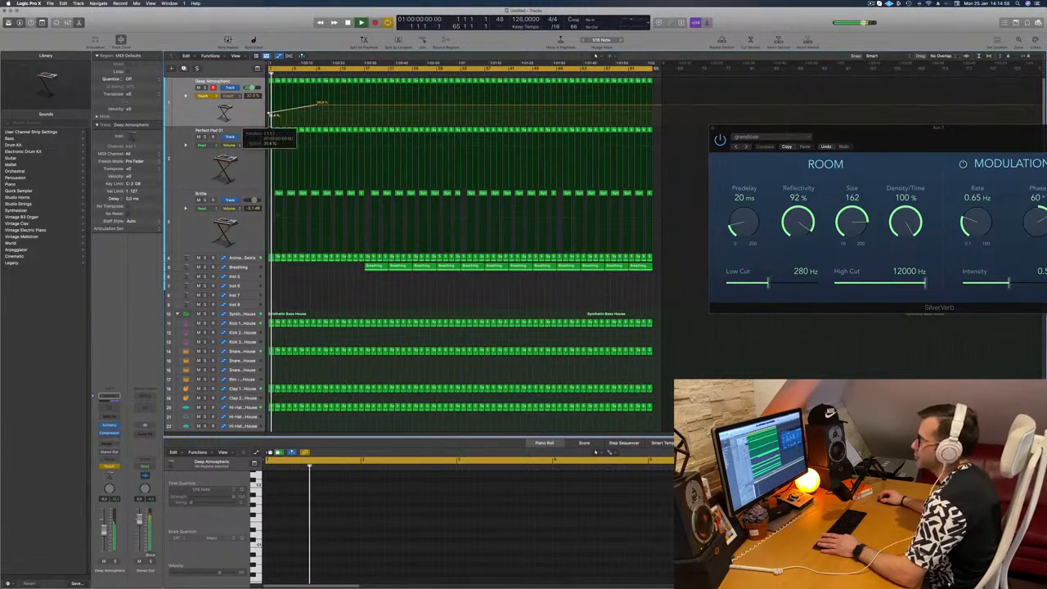
Step: Set the Deep Atmospheric track's automation mode to Read and select its regions
{"action": "left_click", "coordinate": [203, 95]}
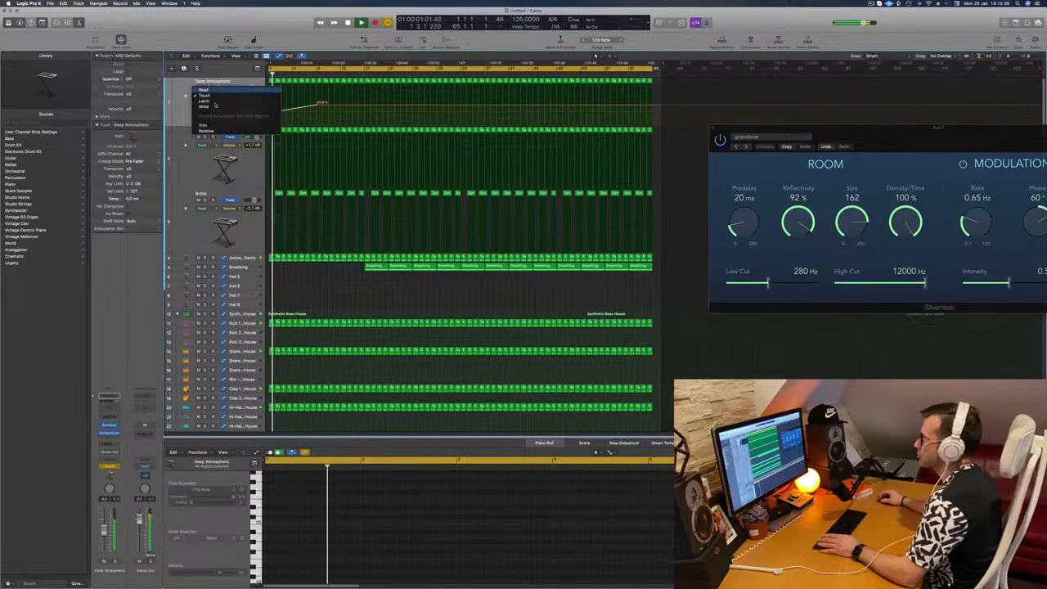
{"action": "left_click", "coordinate": [204, 90]}
{"action": "left_click", "coordinate": [223, 116]}
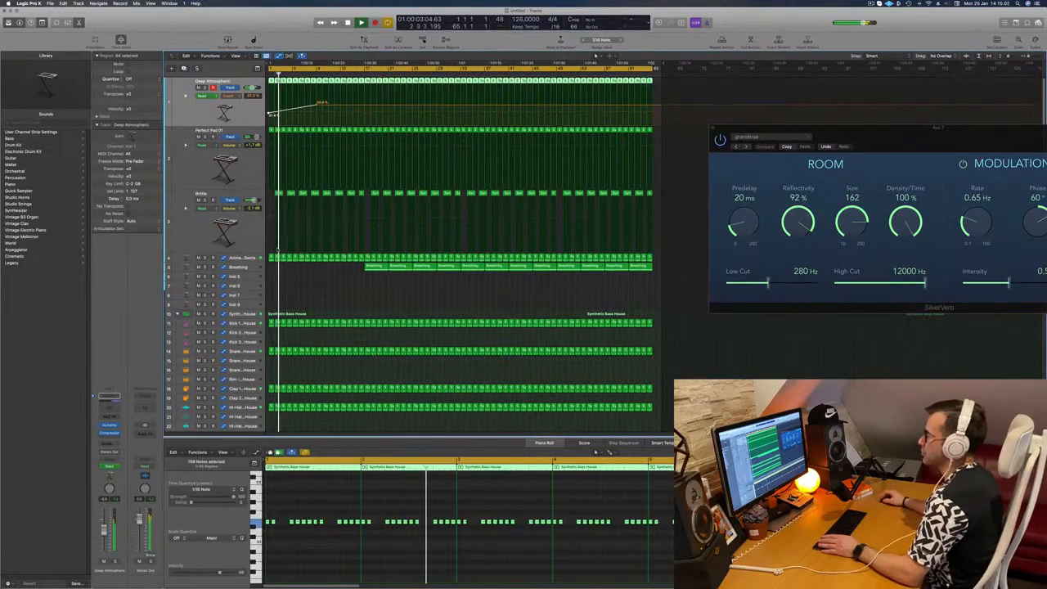
Step: Delete the first two Brittle regions at the start of the arrangement and replay it
{"action": "left_click_drag", "start_coordinate": [268, 194], "coordinate": [292, 196]}
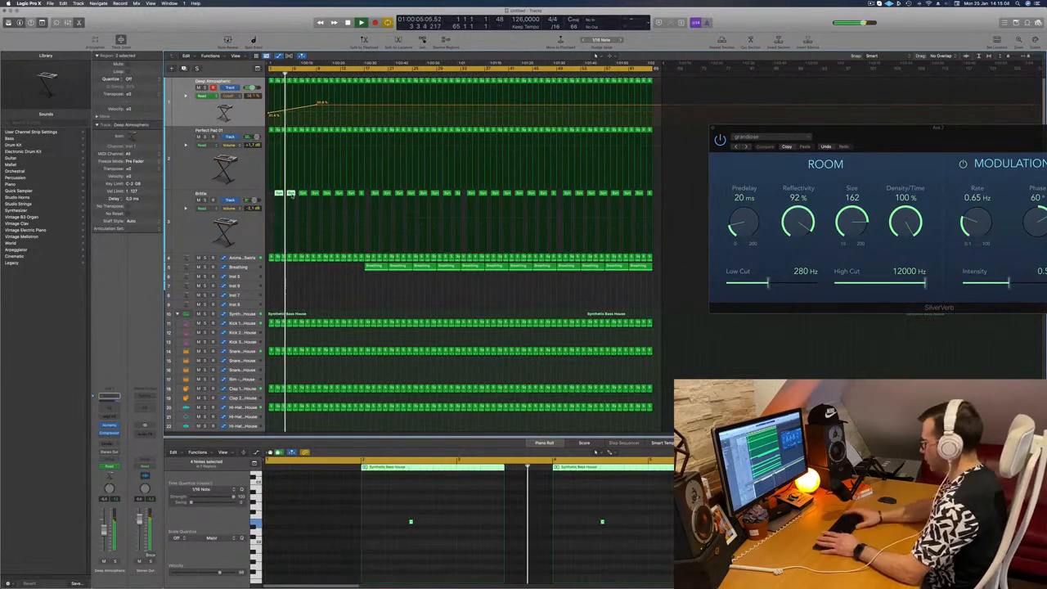
{"action": "key", "text": "Delete"}
{"action": "key", "text": "space"}
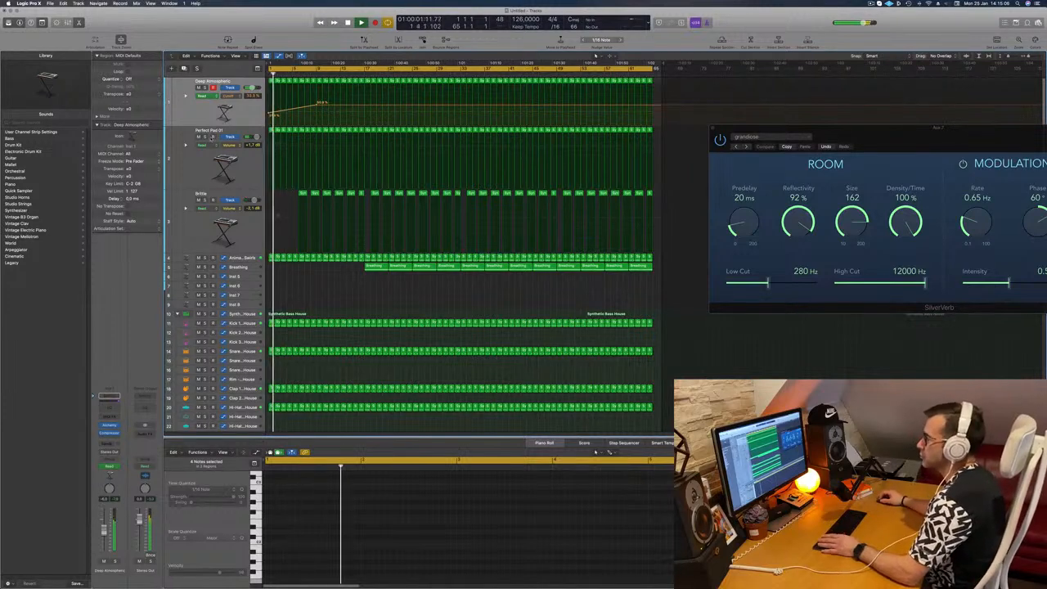
Step: Audition Perfect Pad 01 in solo and add a Channel EQ with a low cut just below 200 Hz
{"action": "left_click", "coordinate": [206, 139]}
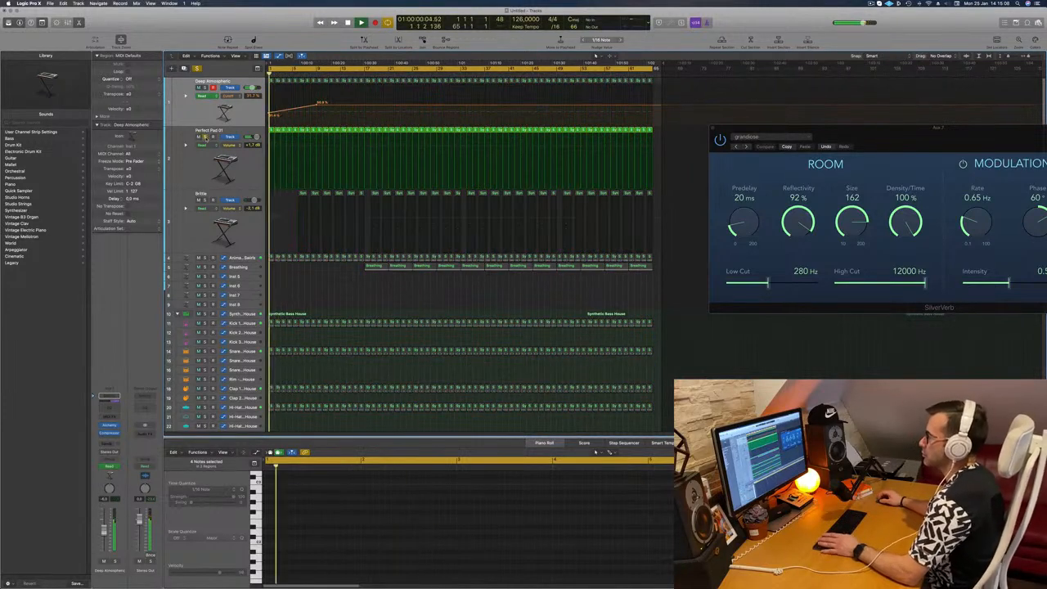
{"action": "left_click", "coordinate": [109, 401]}
{"action": "left_click", "coordinate": [360, 122]}
{"action": "left_click_drag", "start_coordinate": [399, 176], "coordinate": [494, 150]}
{"action": "left_click_drag", "start_coordinate": [475, 215], "coordinate": [491, 216]}
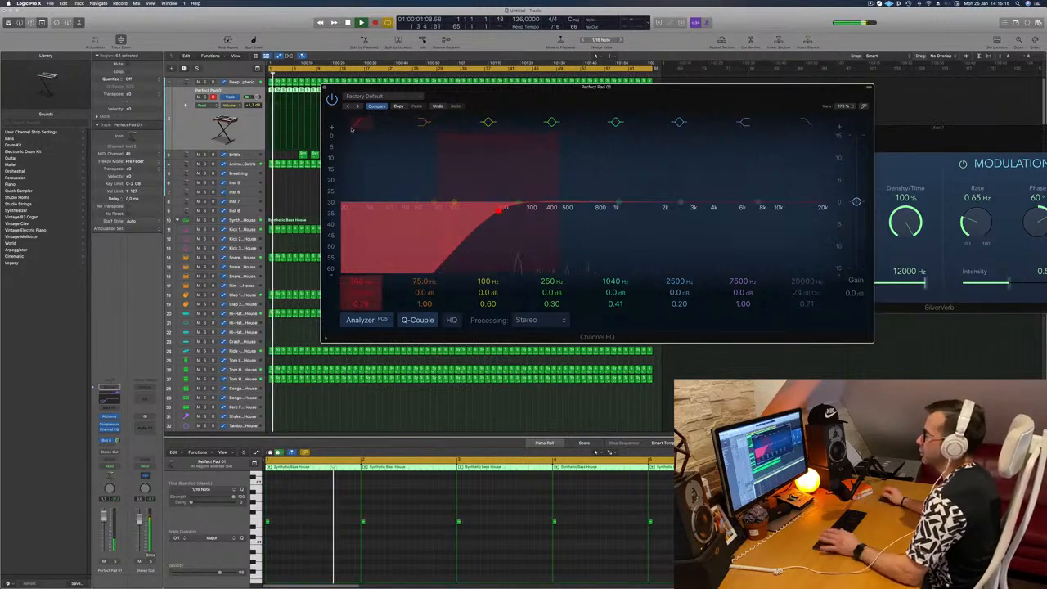
{"action": "left_click", "coordinate": [324, 88]}
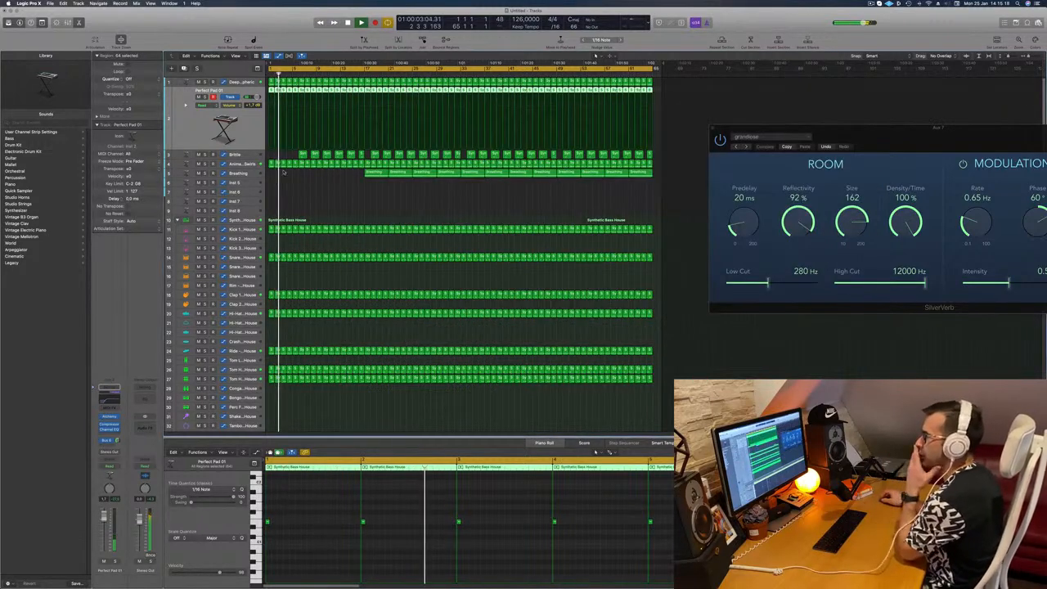
Step: Solo Deep Atmospheric briefly, then add a Channel EQ to it, examine its spectrum and close the EQ window
{"action": "left_click", "coordinate": [204, 83]}
{"action": "left_click", "coordinate": [204, 82]}
{"action": "left_click", "coordinate": [233, 85]}
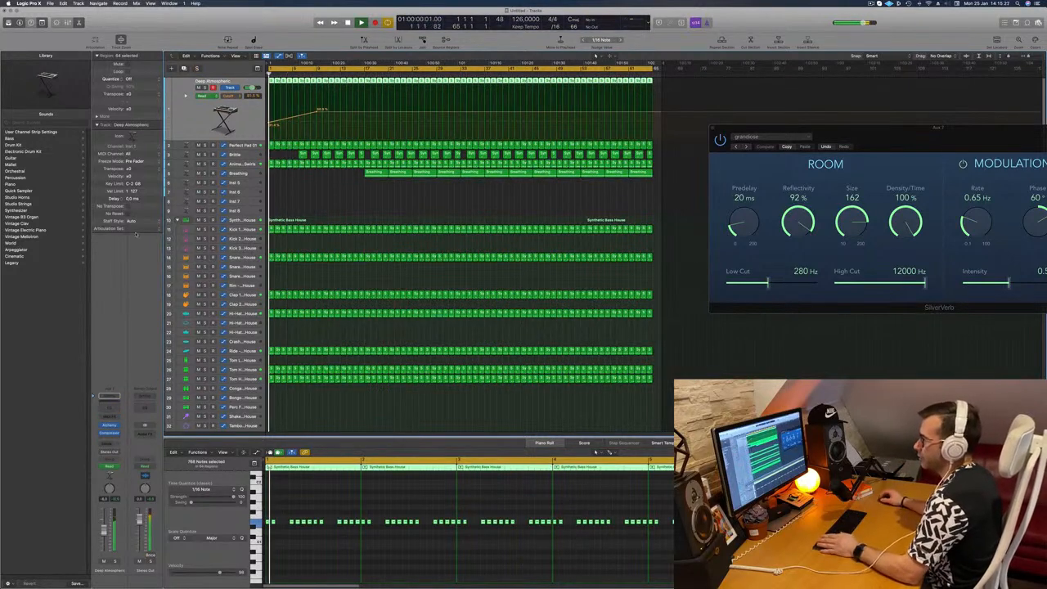
{"action": "left_click", "coordinate": [110, 401]}
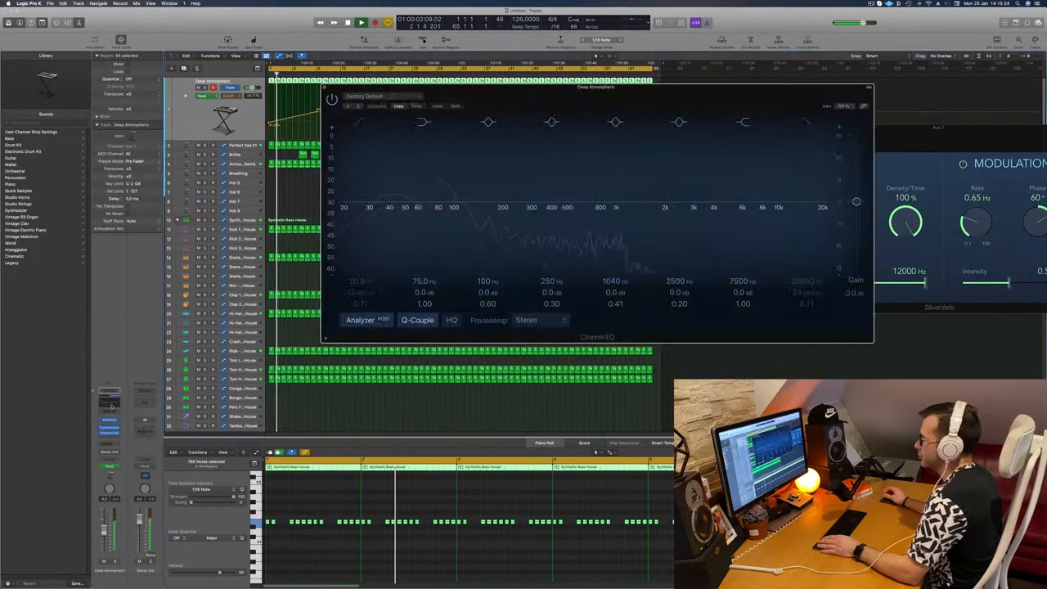
{"action": "left_click", "coordinate": [324, 88]}
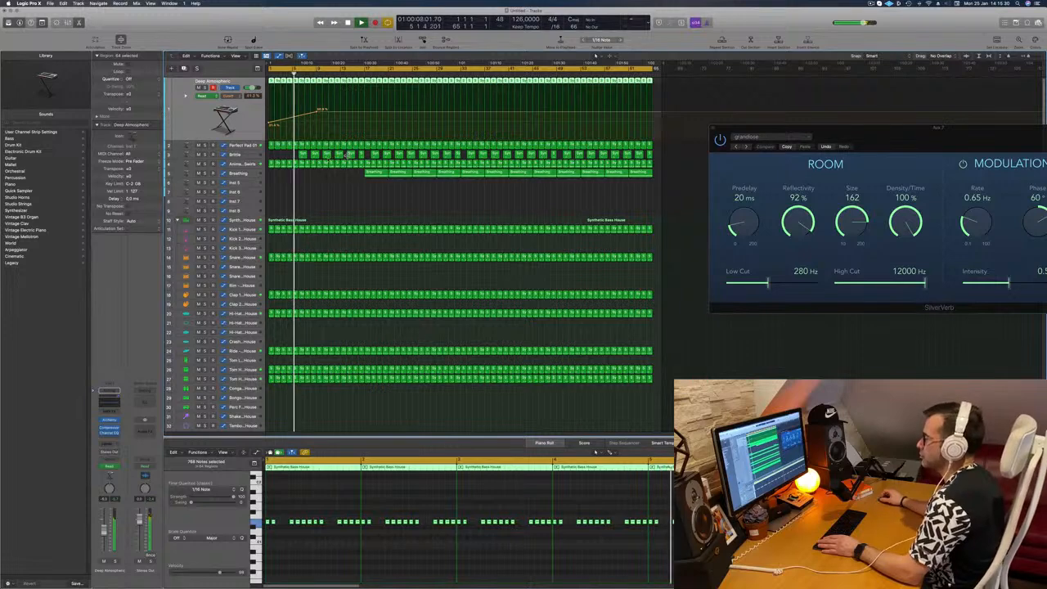
{"action": "scroll", "coordinate": [326, 166], "scroll_direction": "up", "scroll_amount": 5}
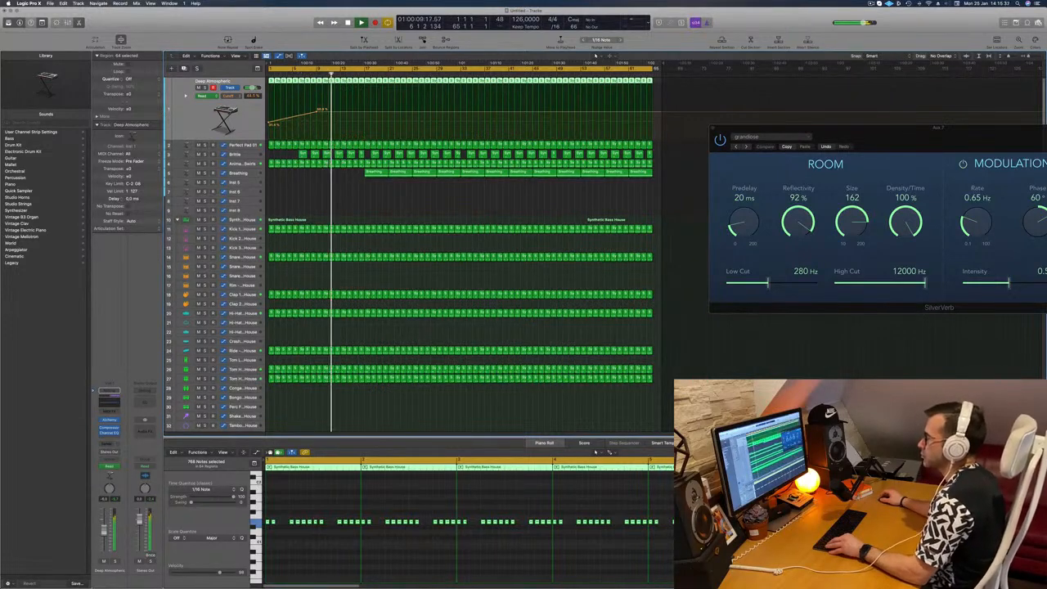
Step: Copy the first Roland TR-909 hi-hat region onto the Crash - Roland TR-909 track, keep only its first note and select the crash track
{"action": "scroll", "coordinate": [351, 169], "scroll_direction": "down", "scroll_amount": 5}
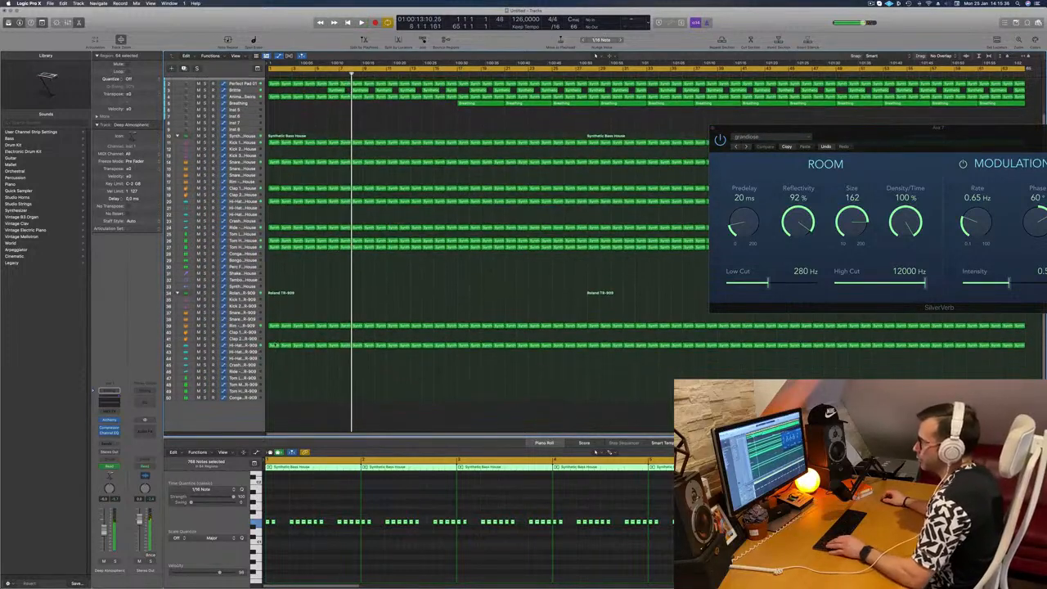
{"action": "left_click", "coordinate": [276, 346]}
{"action": "left_click_drag", "start_coordinate": [276, 345], "coordinate": [276, 373]}
{"action": "left_click_drag", "start_coordinate": [271, 514], "coordinate": [358, 532]}
{"action": "key", "text": "space"}
{"action": "left_click", "coordinate": [240, 365]}
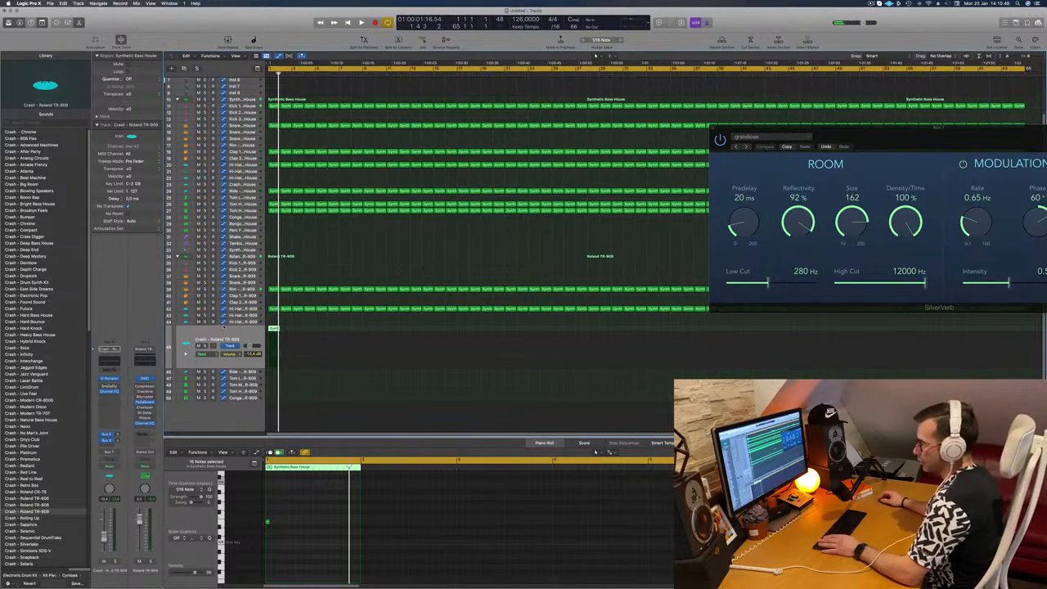
Step: Add a send from the Crash - Roland TR-909 channel to the SilverVerb bus and lower the channel's volume to -17.0 dB
{"action": "left_click", "coordinate": [107, 446]}
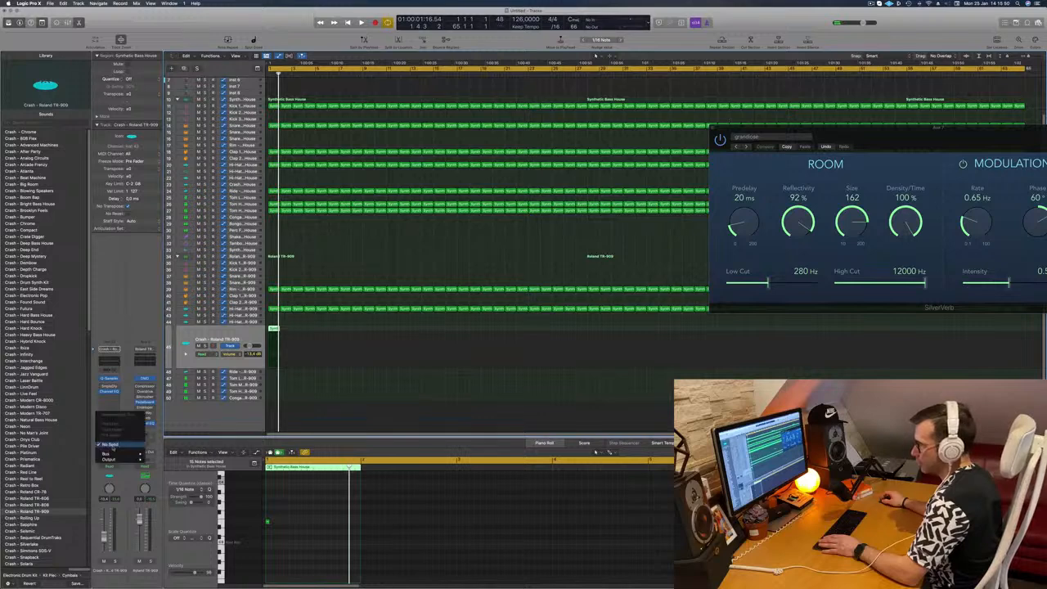
{"action": "mouse_move", "coordinate": [114, 454]}
{"action": "left_click", "coordinate": [182, 401]}
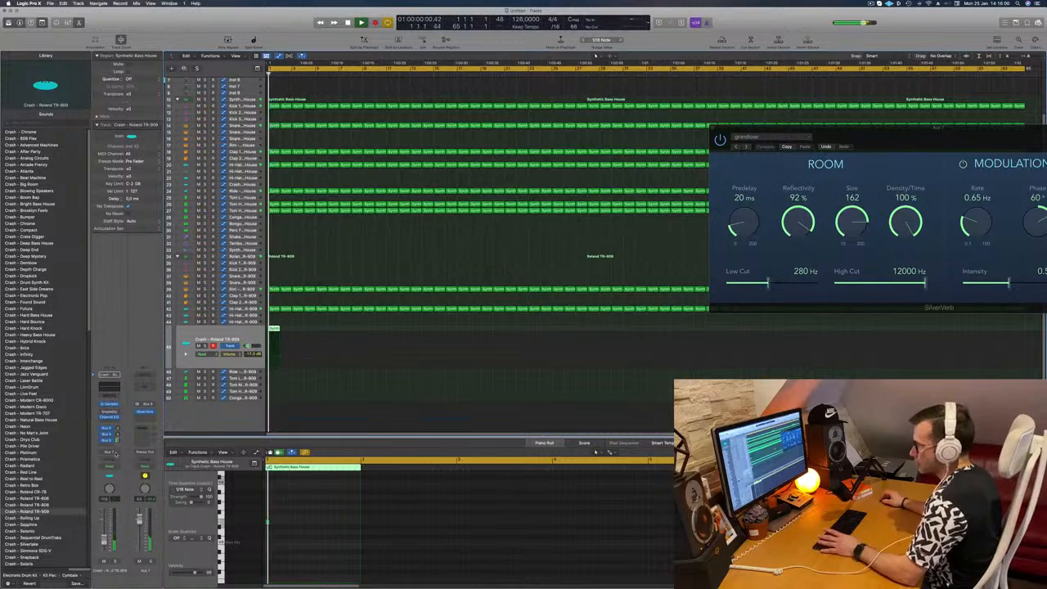
Step: Open the crash's Quick Sampler, audition the sample, look through its file and sample-editing options, and close the plug-in window
{"action": "left_click", "coordinate": [109, 404]}
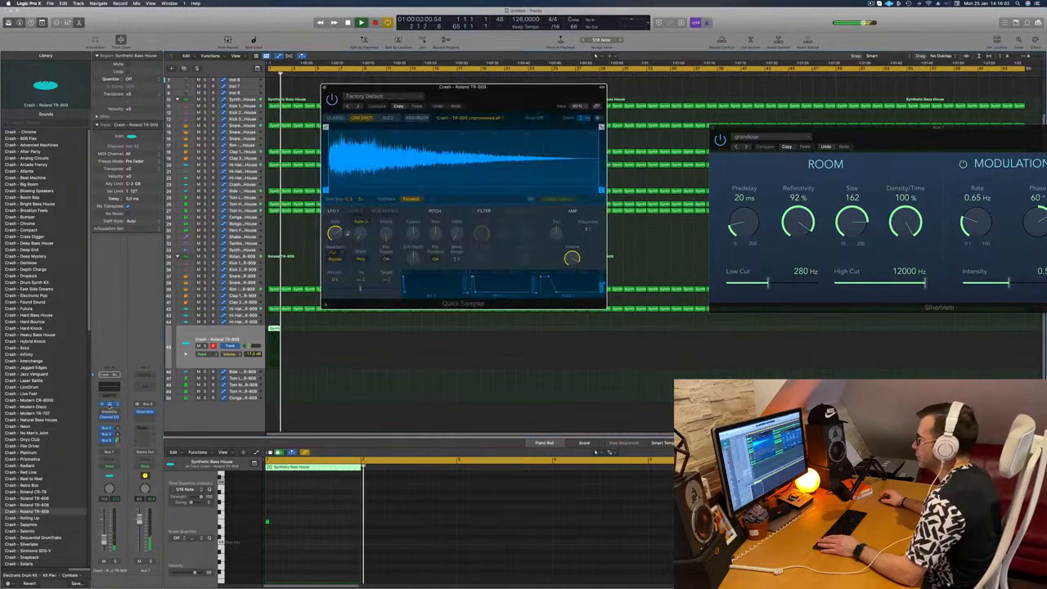
{"action": "left_click_drag", "start_coordinate": [521, 99], "coordinate": [499, 165]}
{"action": "key", "text": "space"}
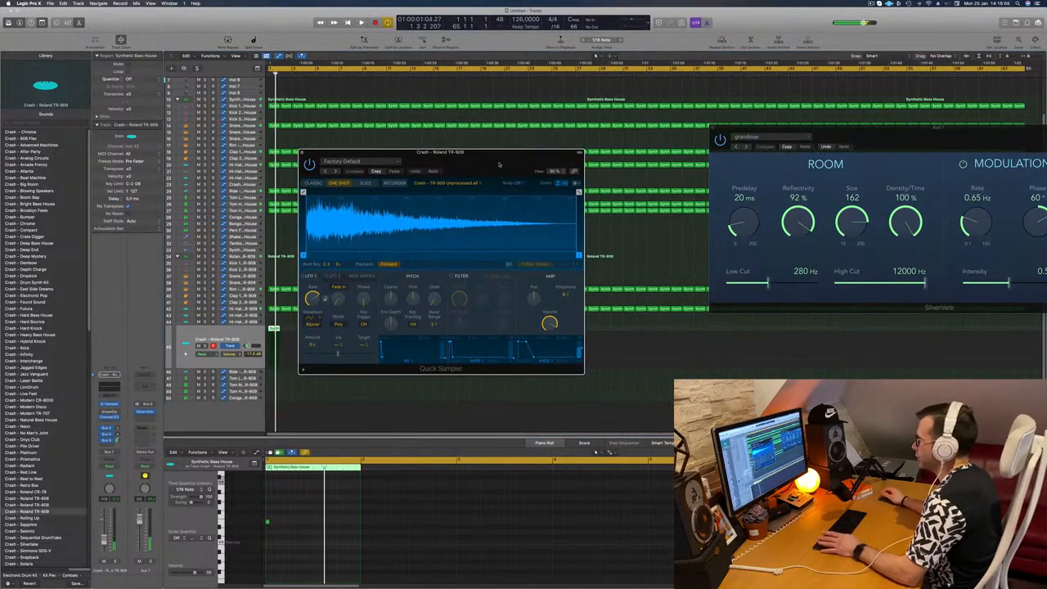
{"action": "key", "text": "space"}
{"action": "key", "text": "space"}
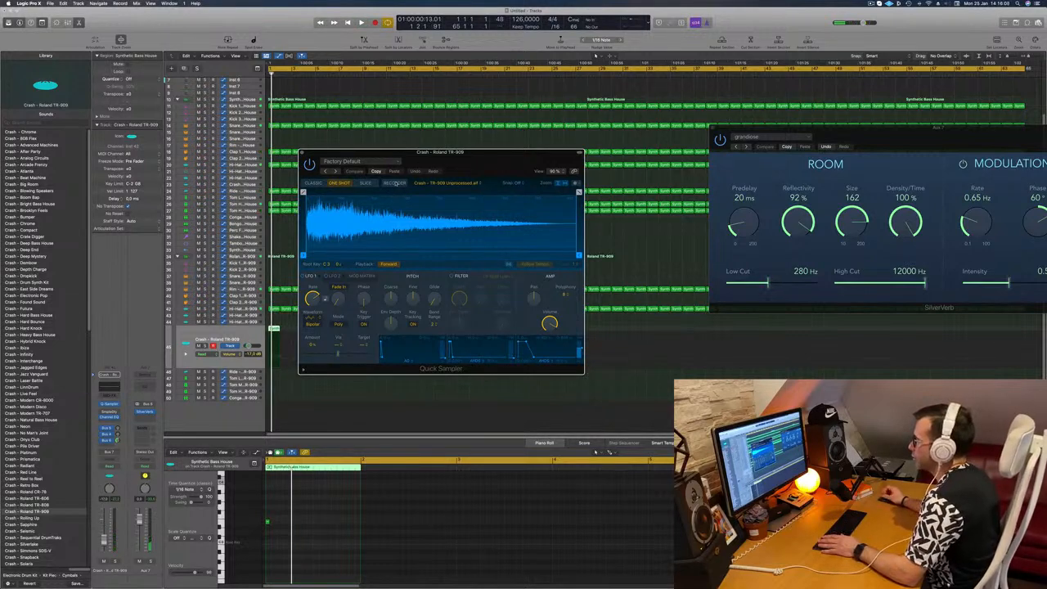
{"action": "left_click", "coordinate": [478, 183]}
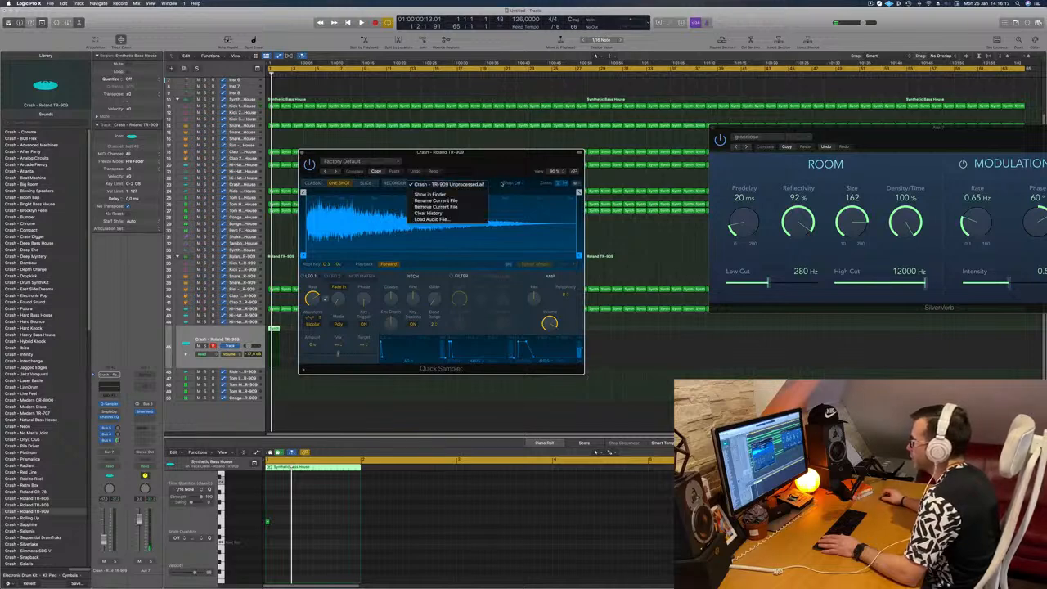
{"action": "left_click", "coordinate": [501, 183]}
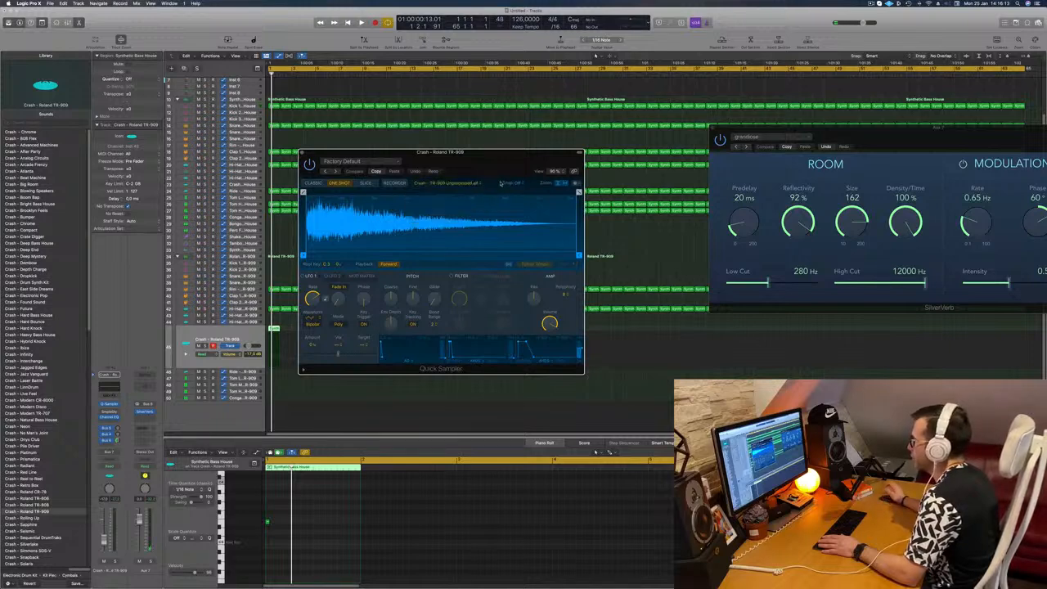
{"action": "left_click", "coordinate": [577, 183]}
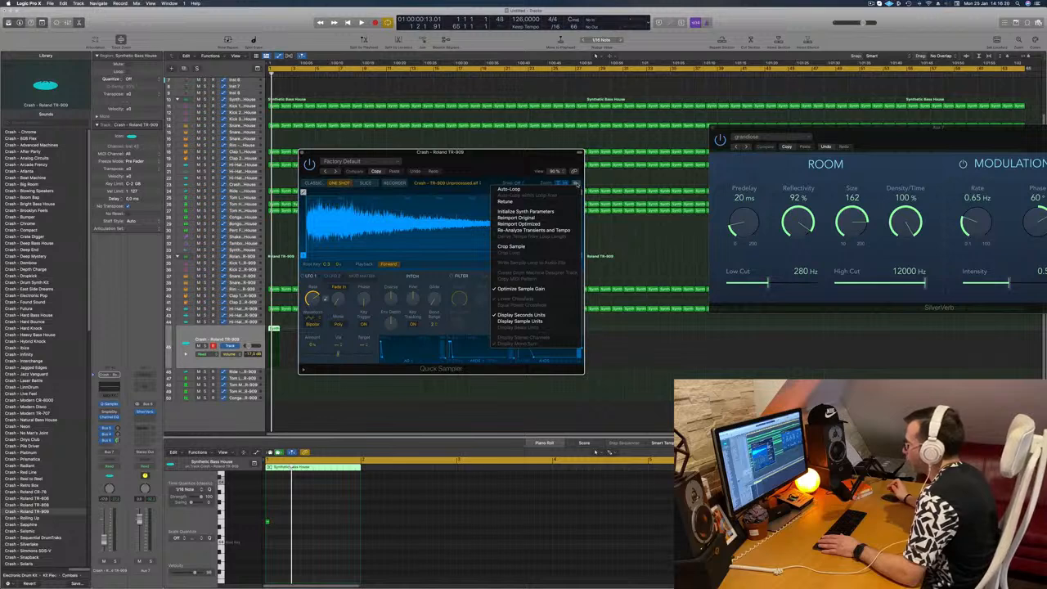
{"action": "left_click", "coordinate": [421, 268]}
{"action": "key", "text": "space"}
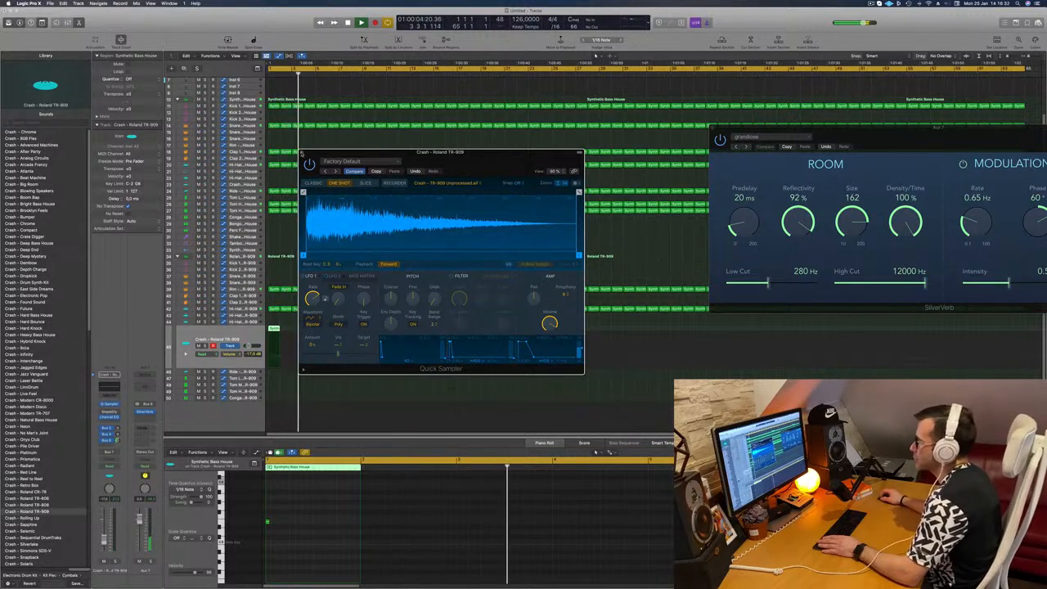
{"action": "left_click", "coordinate": [302, 153]}
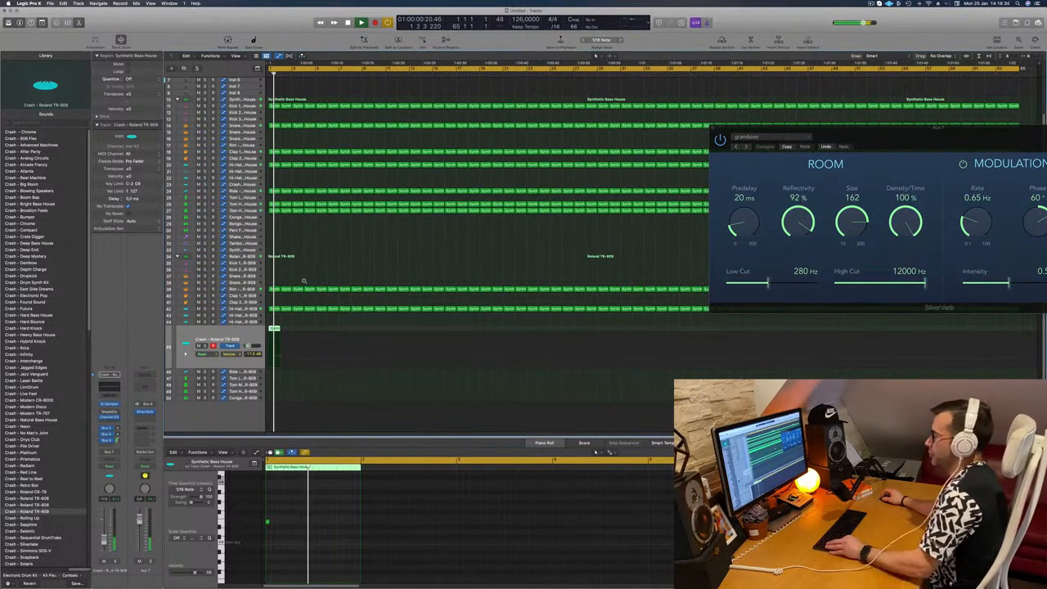
Step: Copy the crash region to bars 5, 9 and 13 and replay the arrangement from the start
{"action": "scroll", "coordinate": [288, 330], "scroll_direction": "up", "scroll_amount": 5}
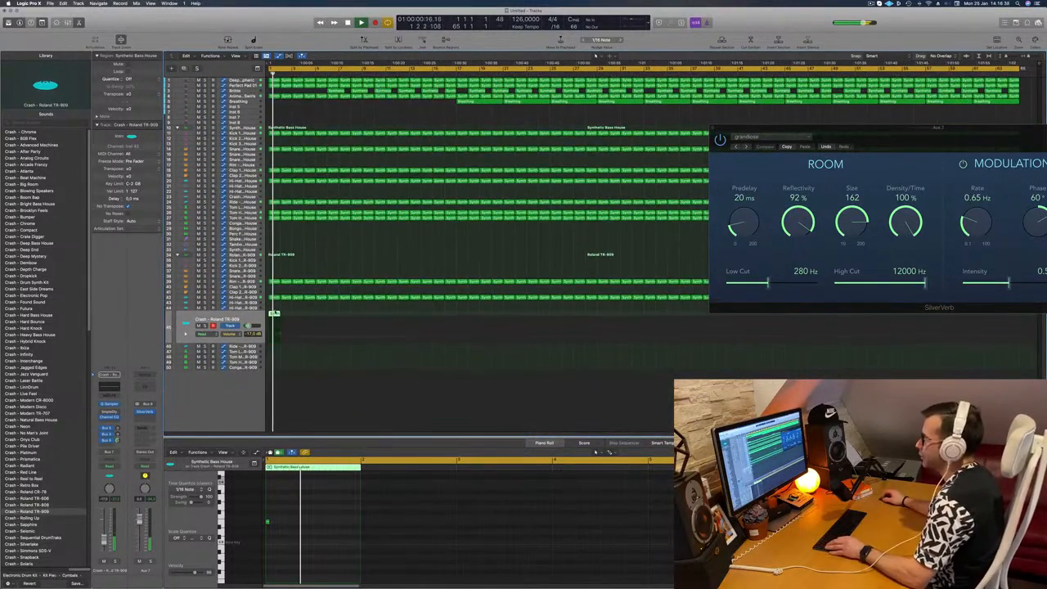
{"action": "left_click_drag", "start_coordinate": [275, 314], "coordinate": [414, 318]}
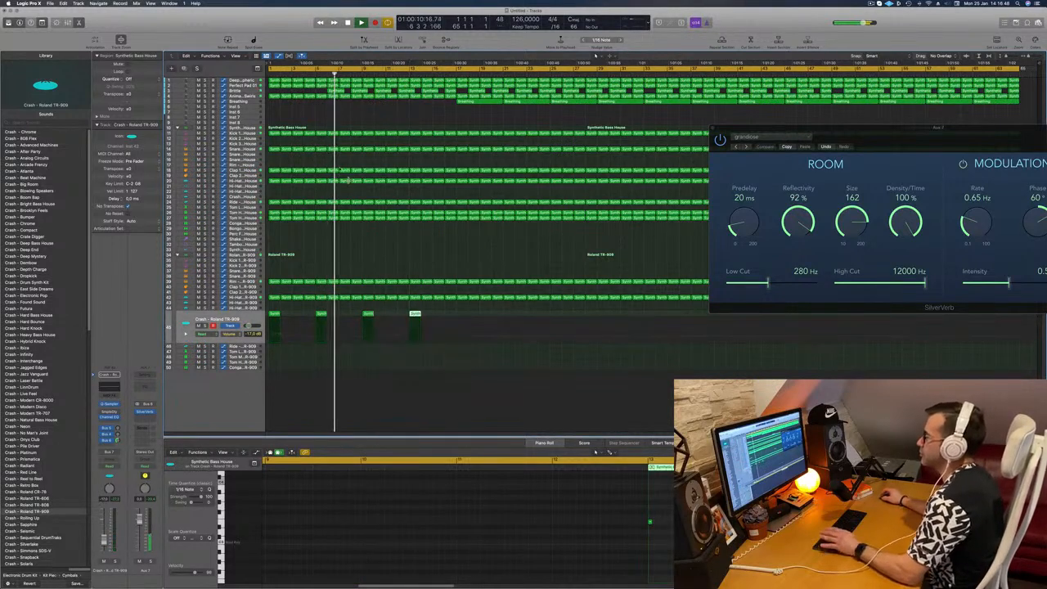
{"action": "key", "text": "Return"}
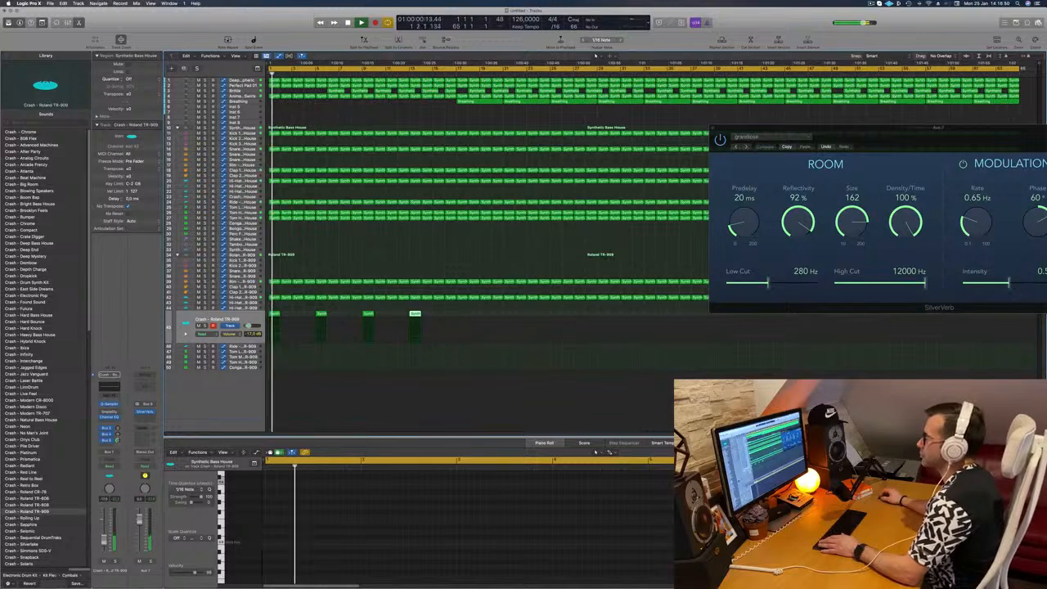
Step: Copy the first Brittle region two bars earlier to bar 4, delete the original at bar 6 and replay from the start
{"action": "left_click", "coordinate": [337, 91]}
{"action": "left_click_drag", "start_coordinate": [337, 91], "coordinate": [316, 93]}
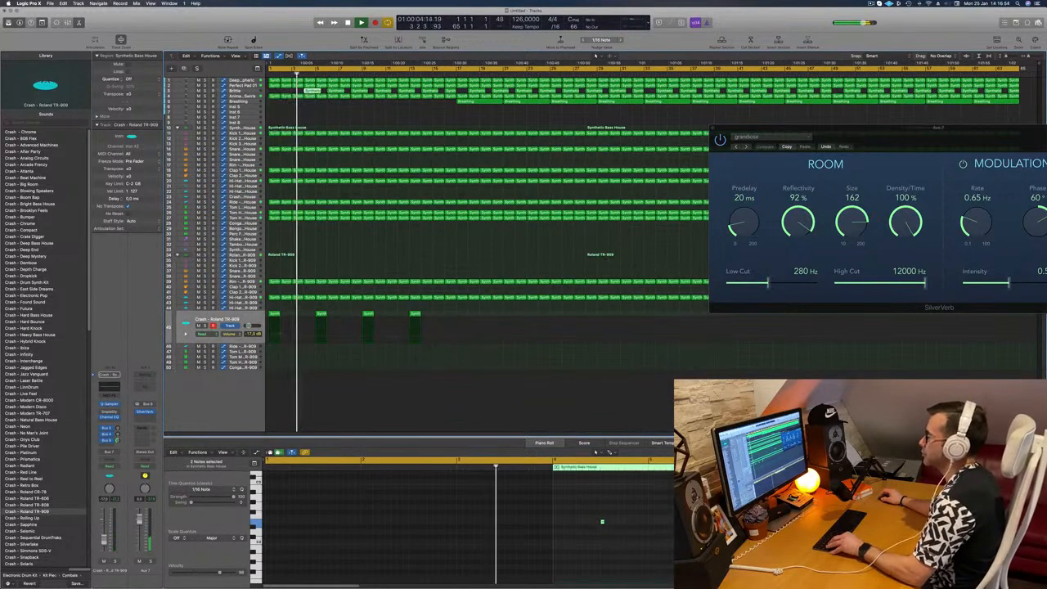
{"action": "left_click", "coordinate": [235, 91]}
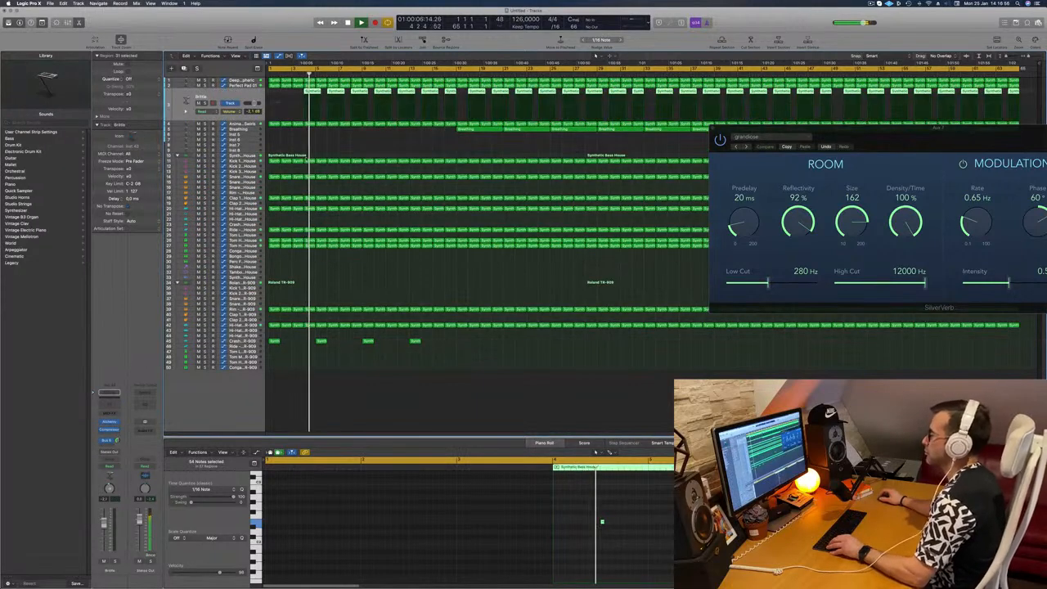
{"action": "scroll", "coordinate": [400, 226], "scroll_direction": "right", "scroll_amount": 3}
{"action": "scroll", "coordinate": [331, 107], "scroll_direction": "left", "scroll_amount": 2}
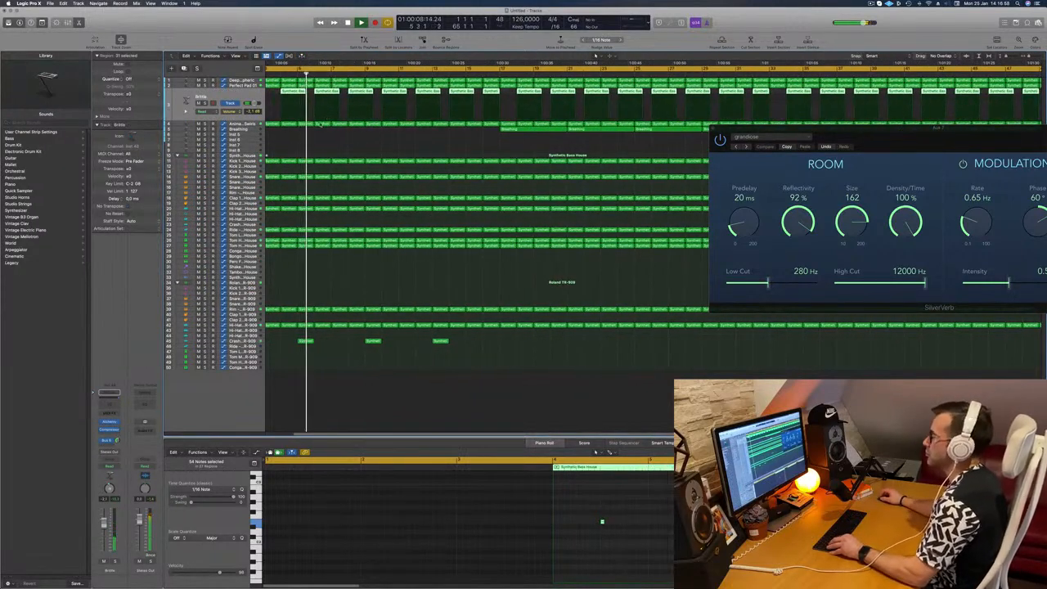
{"action": "scroll", "coordinate": [339, 95], "scroll_direction": "left", "scroll_amount": 3}
{"action": "left_click", "coordinate": [337, 94]}
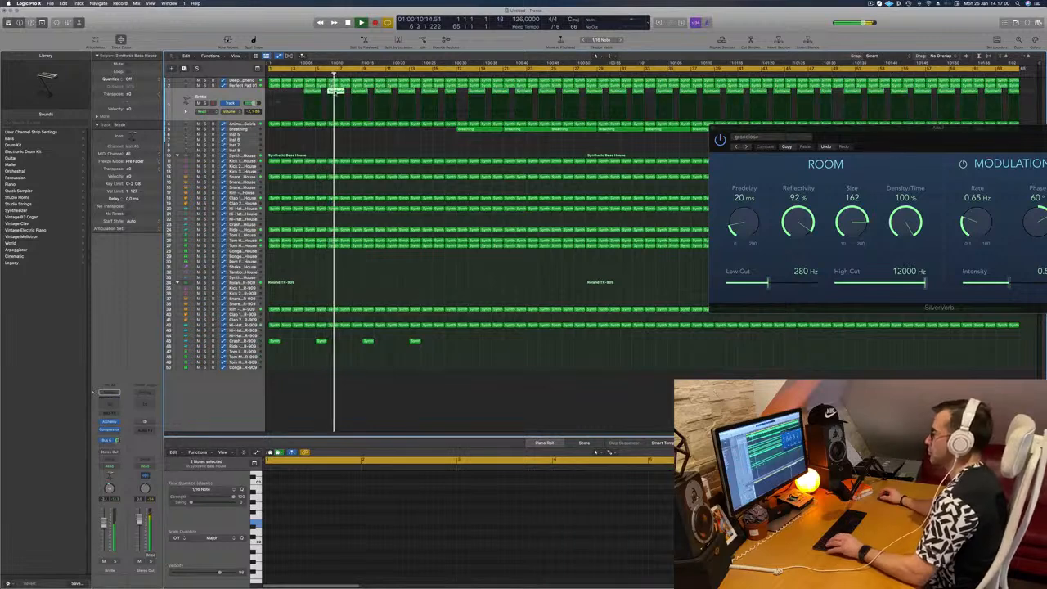
{"action": "key", "text": "Delete"}
{"action": "key", "text": "Return"}
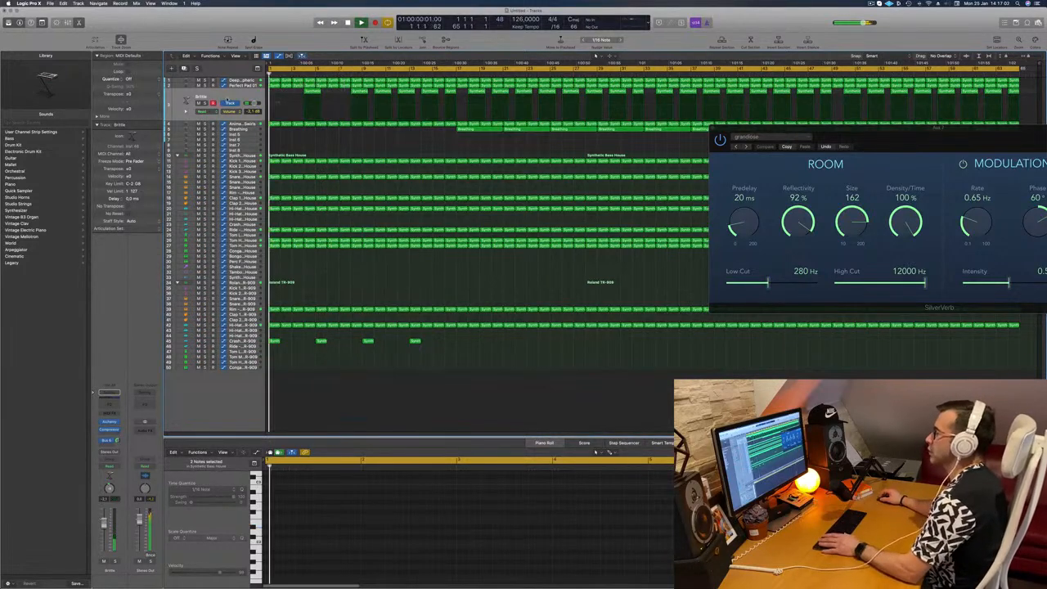
Step: Duplicate the Brittle track and copy the bar 4 region onto the duplicate at bar 6
{"action": "left_click", "coordinate": [227, 99]}
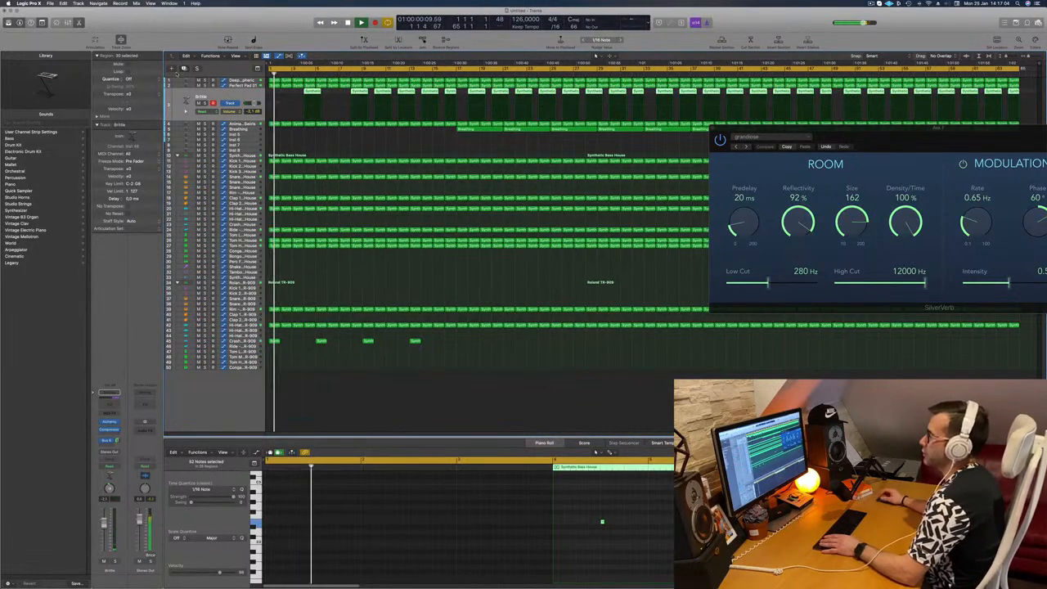
{"action": "left_click", "coordinate": [285, 107]}
{"action": "left_click", "coordinate": [309, 91]}
{"action": "left_click_drag", "start_coordinate": [313, 90], "coordinate": [337, 105]}
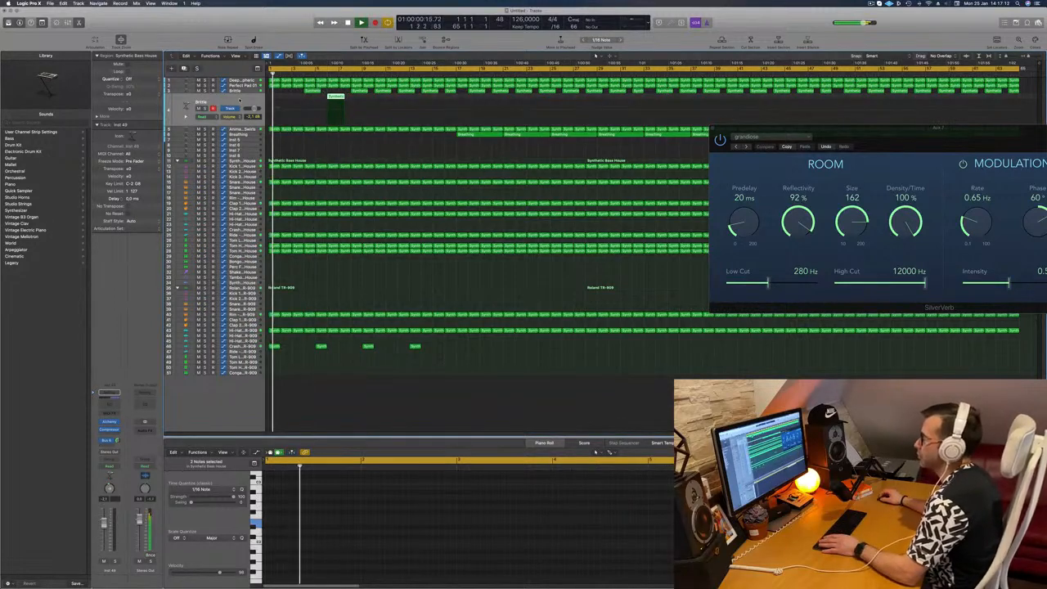
Step: Open Alchemy on the duplicated Brittle track, select the Noise Drone snapshot and lower the track's volume to -4.8 dB
{"action": "left_click", "coordinate": [111, 422]}
{"action": "left_click_drag", "start_coordinate": [500, 89], "coordinate": [614, 167]}
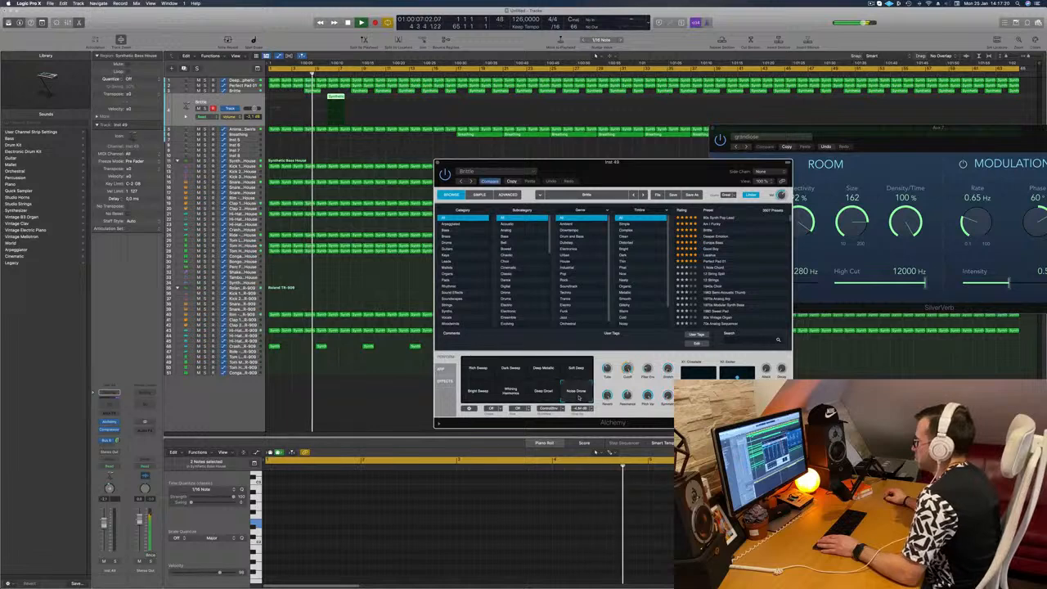
{"action": "left_click_drag", "start_coordinate": [626, 168], "coordinate": [577, 139]}
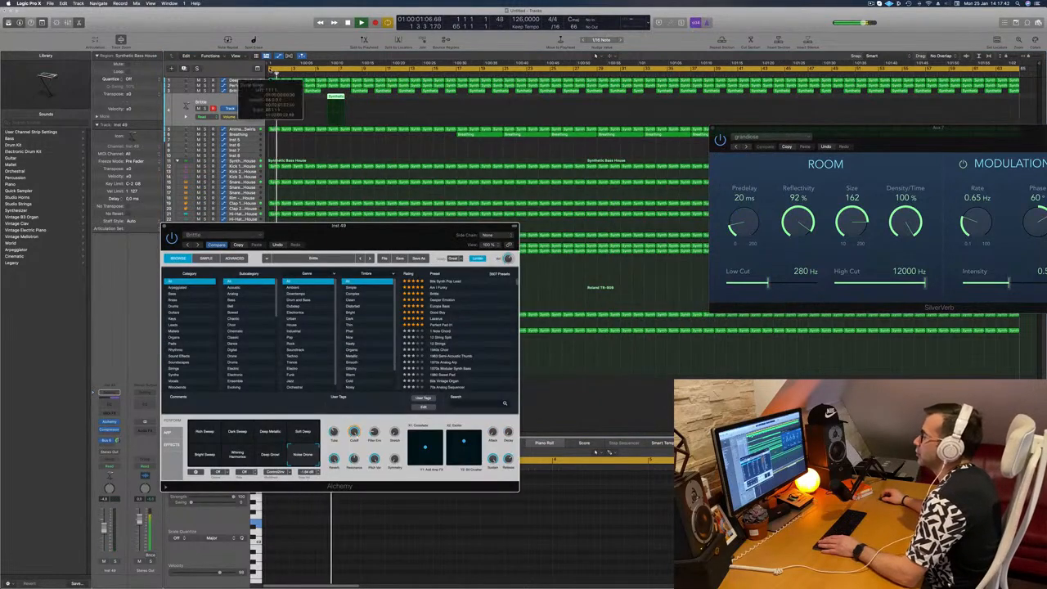
Step: Start the cycle range at bar 7 and place copies of the duplicated Brittle track's region at bars 10 and 14, closing Alchemy
{"action": "left_click_drag", "start_coordinate": [271, 69], "coordinate": [349, 99]}
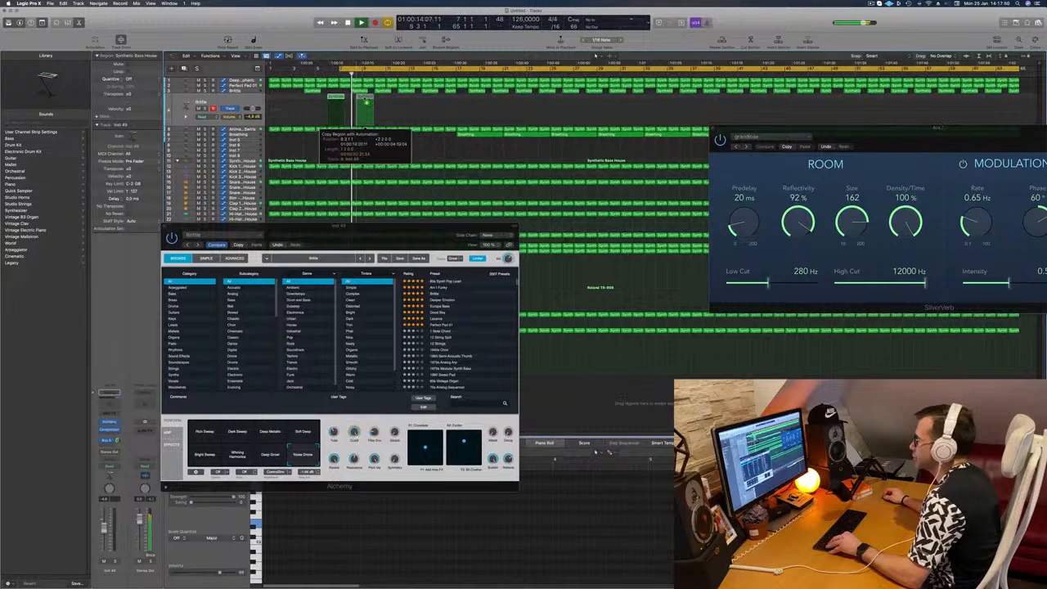
{"action": "left_click_drag", "start_coordinate": [360, 100], "coordinate": [361, 99]}
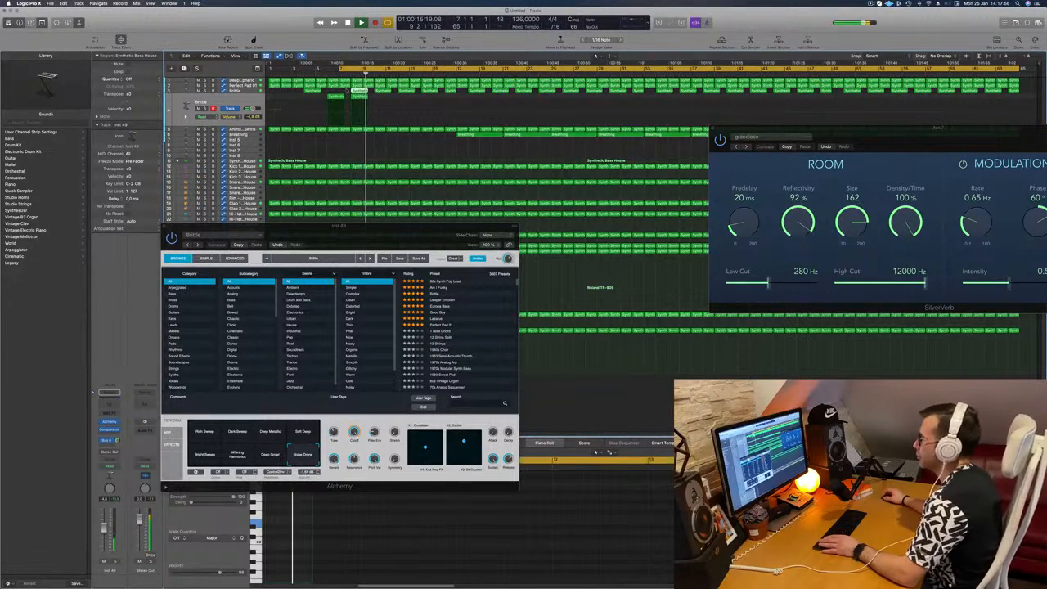
{"action": "key", "text": "space"}
{"action": "key", "text": "space"}
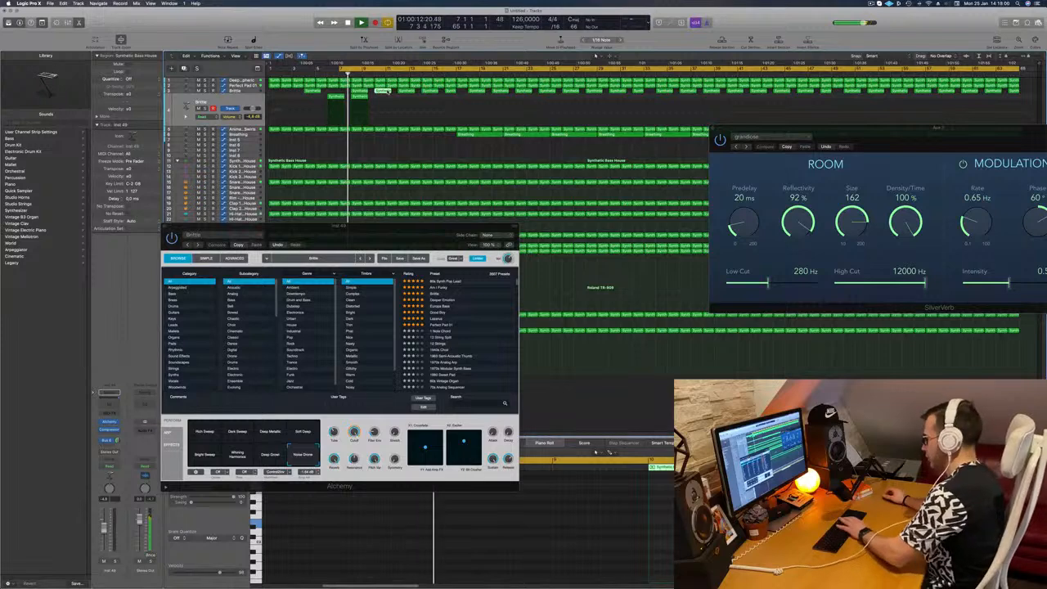
{"action": "left_click_drag", "start_coordinate": [360, 98], "coordinate": [381, 98]}
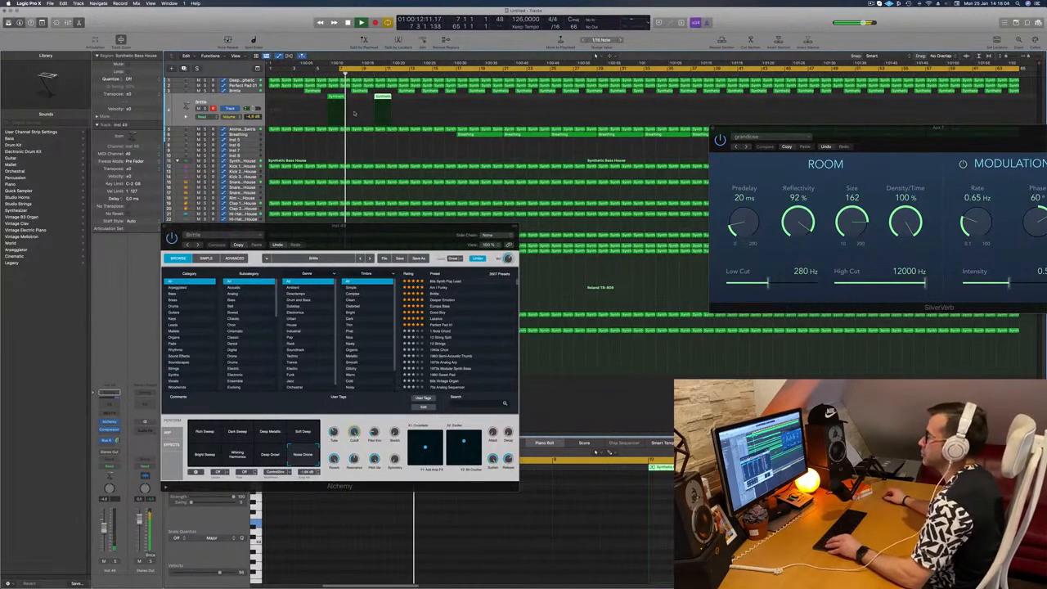
{"action": "left_click", "coordinate": [165, 227]}
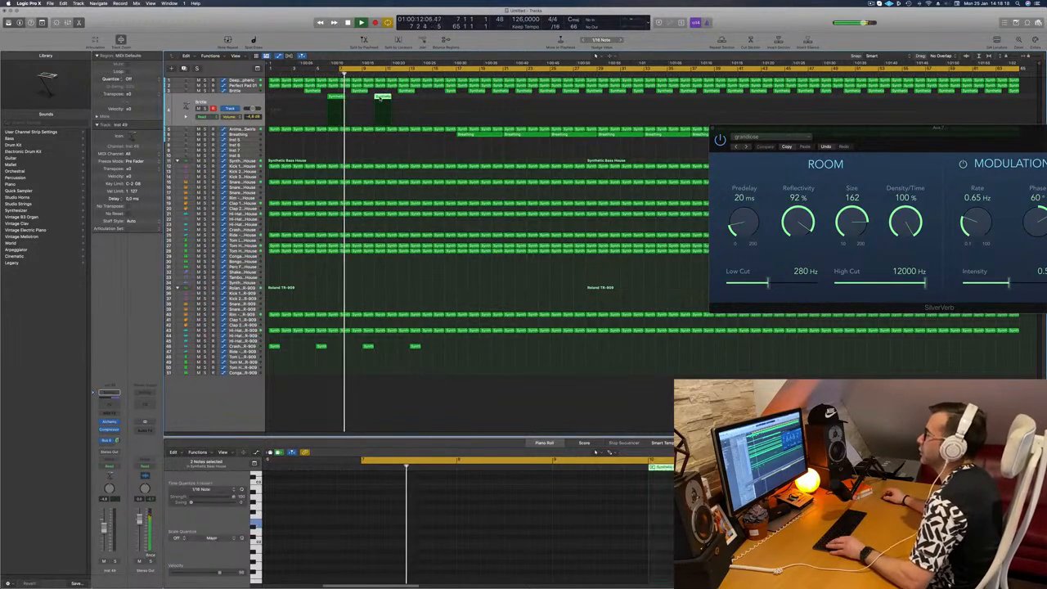
{"action": "left_click_drag", "start_coordinate": [383, 97], "coordinate": [425, 100]}
Step: Select the Animated Swirls track, restart playback and open its Alchemy instrument clear of the track's regions
{"action": "left_click", "coordinate": [238, 130]}
{"action": "key", "text": "space"}
{"action": "key", "text": "space"}
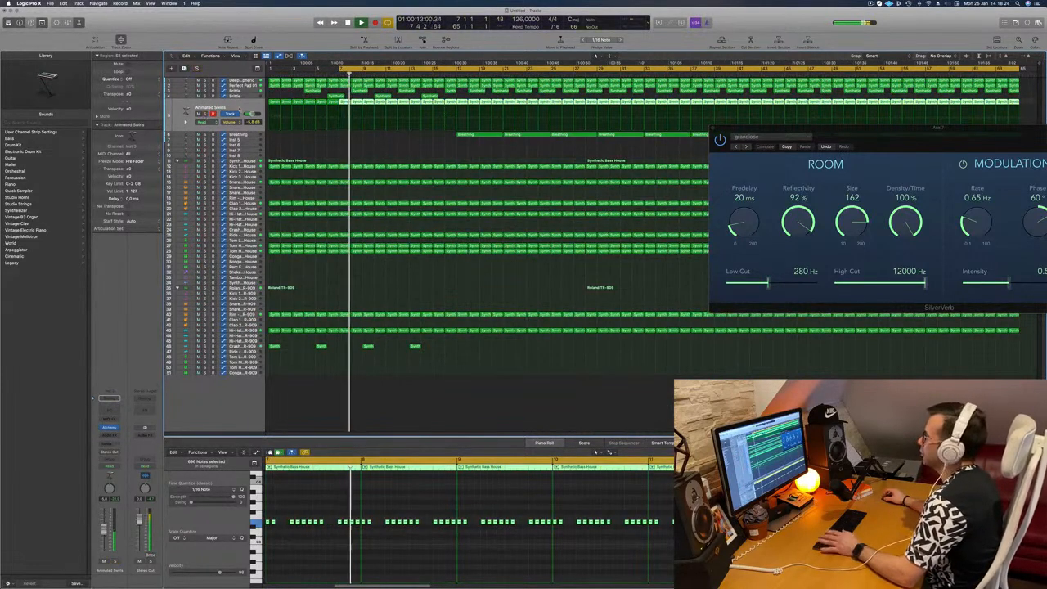
{"action": "left_click", "coordinate": [109, 428]}
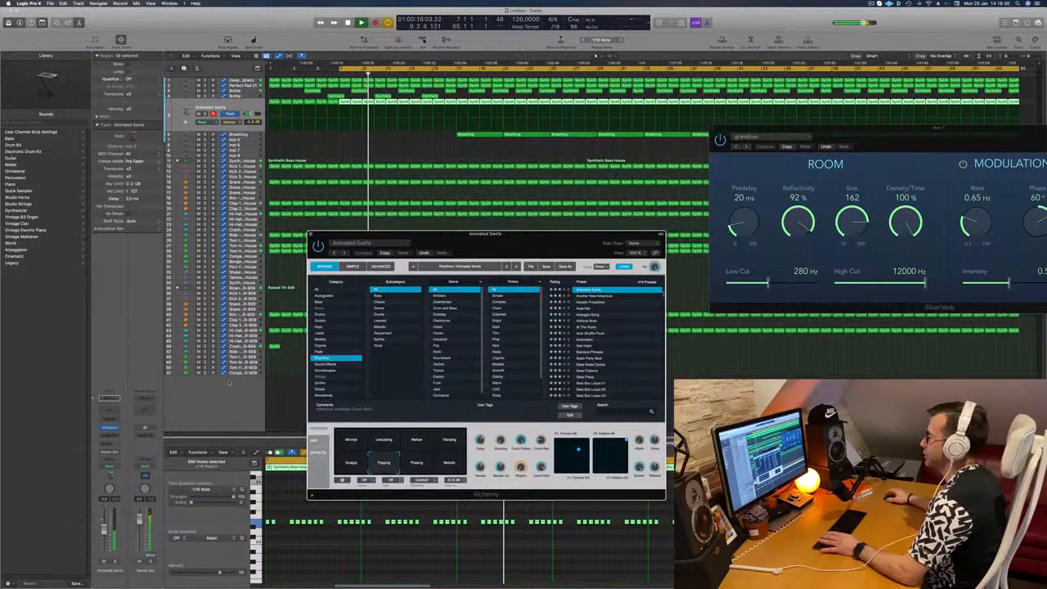
{"action": "left_click_drag", "start_coordinate": [565, 238], "coordinate": [560, 192]}
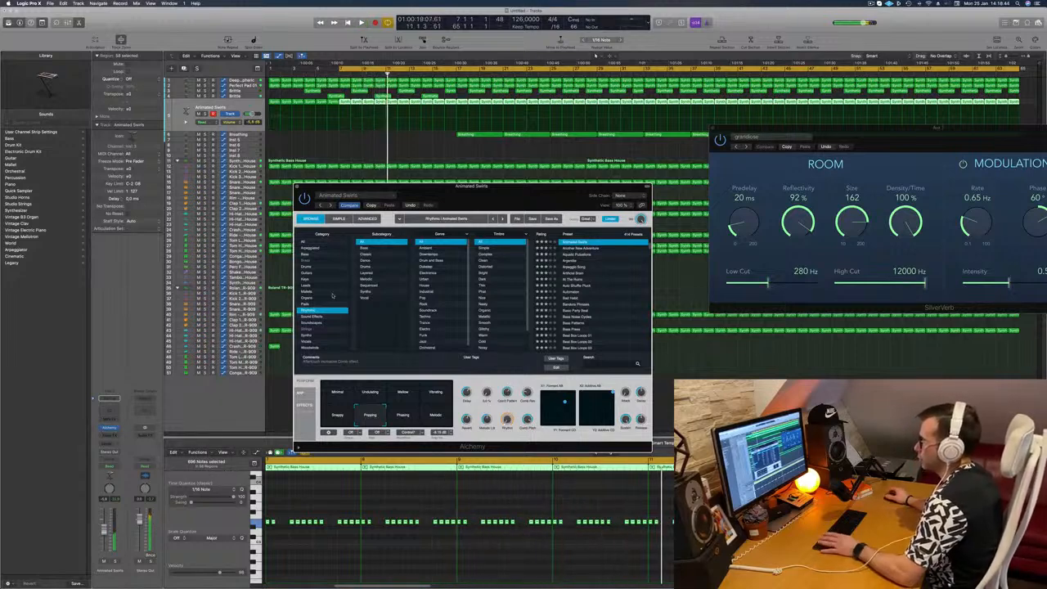
Step: Switch the Animated Swirls track's automation to Touch and record Comb Pattern knob movements from bar 7 during playback
{"action": "left_click", "coordinate": [116, 471]}
{"action": "left_click", "coordinate": [114, 472]}
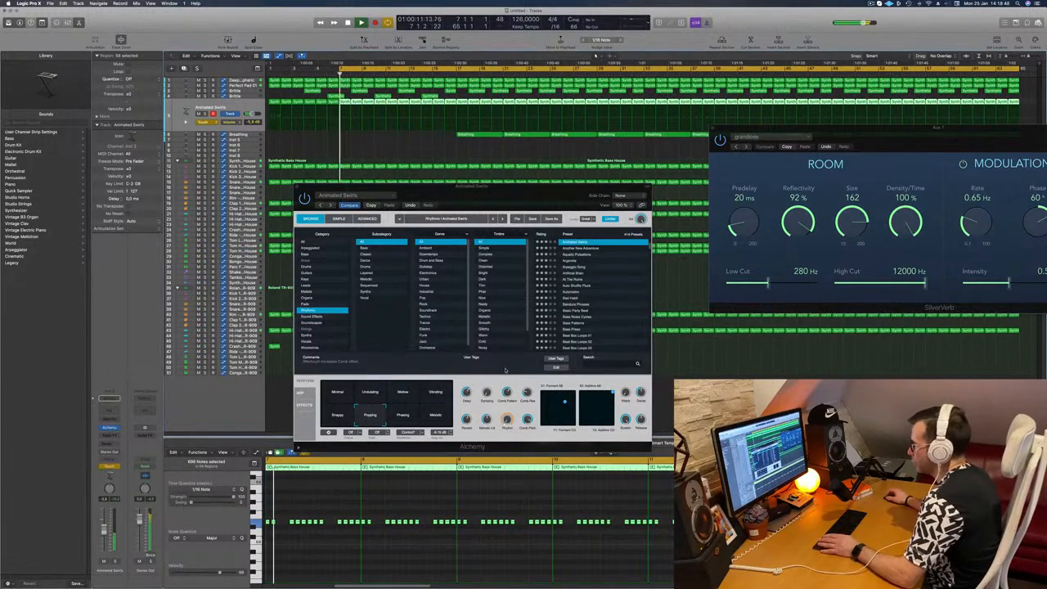
{"action": "mouse_move", "coordinate": [508, 397]}
{"action": "left_mouse_down"}
{"action": "mouse_move", "coordinate": [509, 372]}
{"action": "mouse_move", "coordinate": [510, 398]}
{"action": "left_mouse_up"}
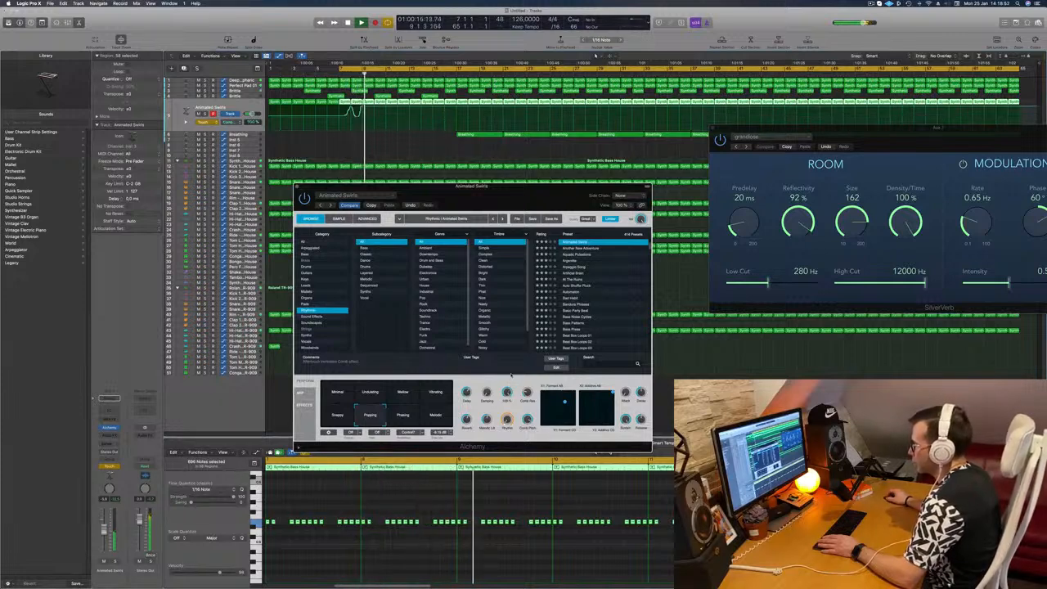
{"action": "left_click_drag", "start_coordinate": [515, 382], "coordinate": [518, 370]}
{"action": "key", "text": "space"}
Step: Replace the recorded Comb Pattern curve with a repeating rise-and-fall zigzag from bar 7 onward, and enlarge the Animated Swirls track for editing
{"action": "left_click", "coordinate": [351, 112]}
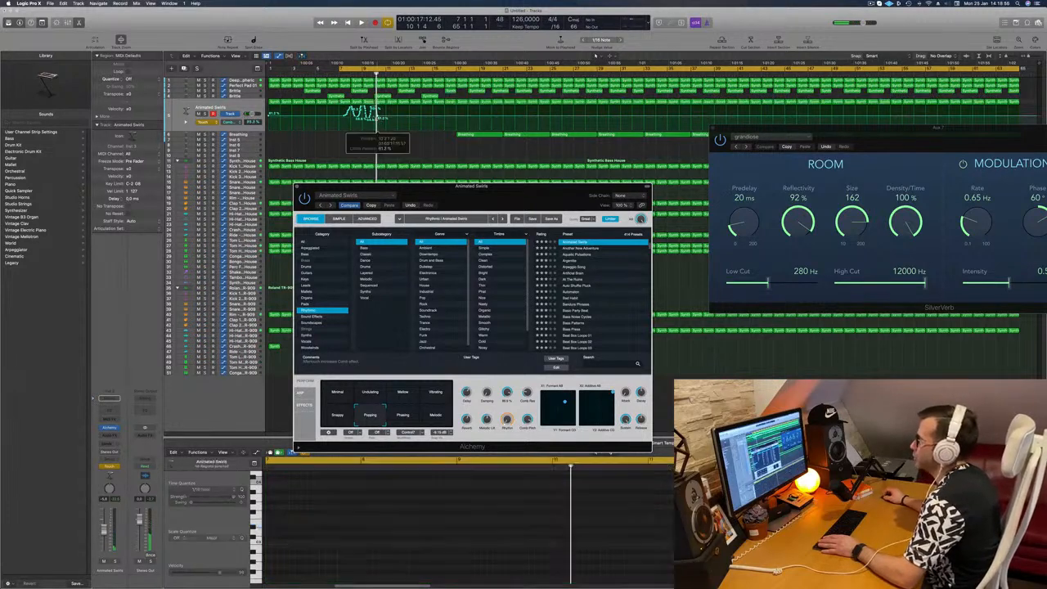
{"action": "left_click", "coordinate": [341, 117]}
{"action": "left_click_drag", "start_coordinate": [350, 110], "coordinate": [363, 116]}
{"action": "key", "text": "space"}
{"action": "key", "text": "space"}
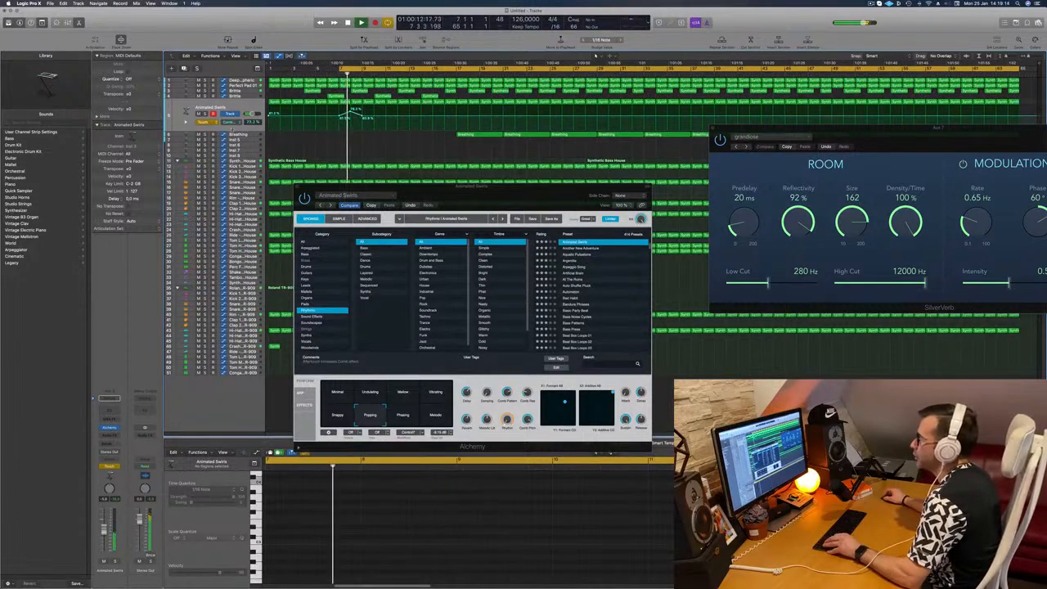
{"action": "left_click_drag", "start_coordinate": [232, 129], "coordinate": [232, 194]}
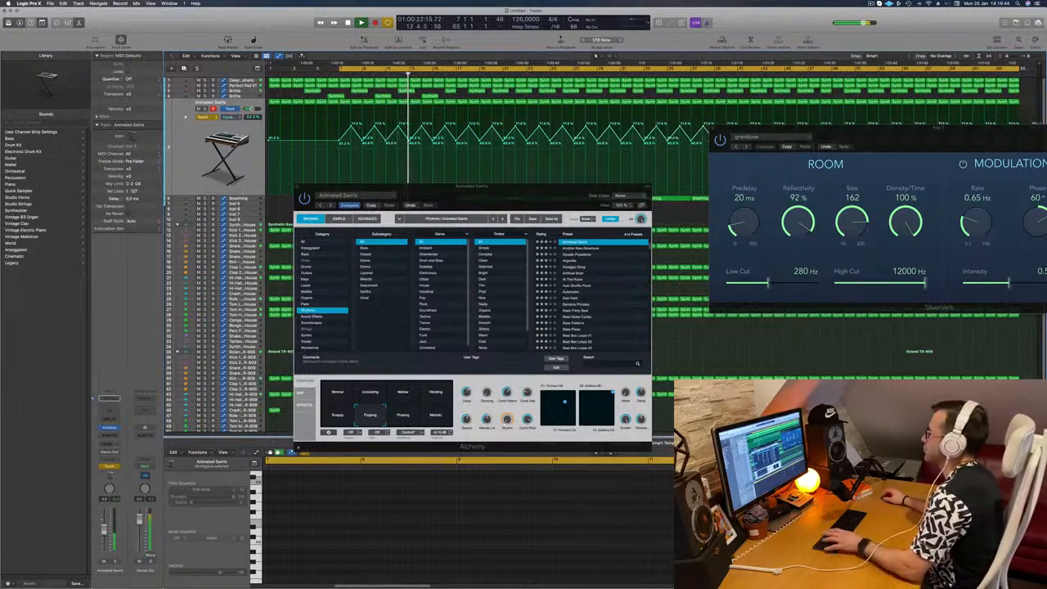
Step: Return the Animated Swirls track's automation mode to Read and close its Alchemy window
{"action": "left_click", "coordinate": [203, 116]}
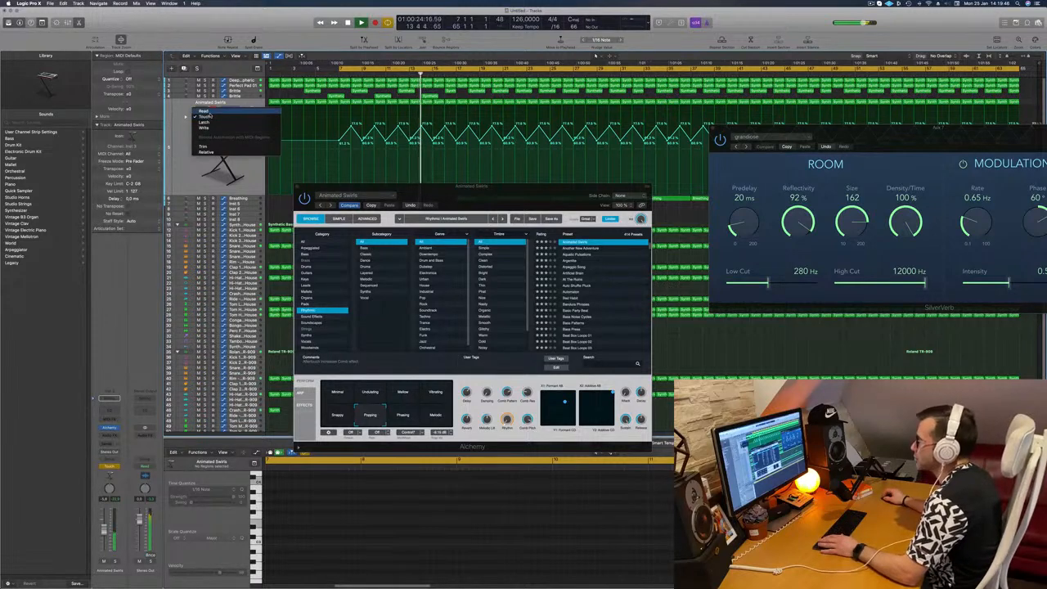
{"action": "left_click", "coordinate": [204, 117]}
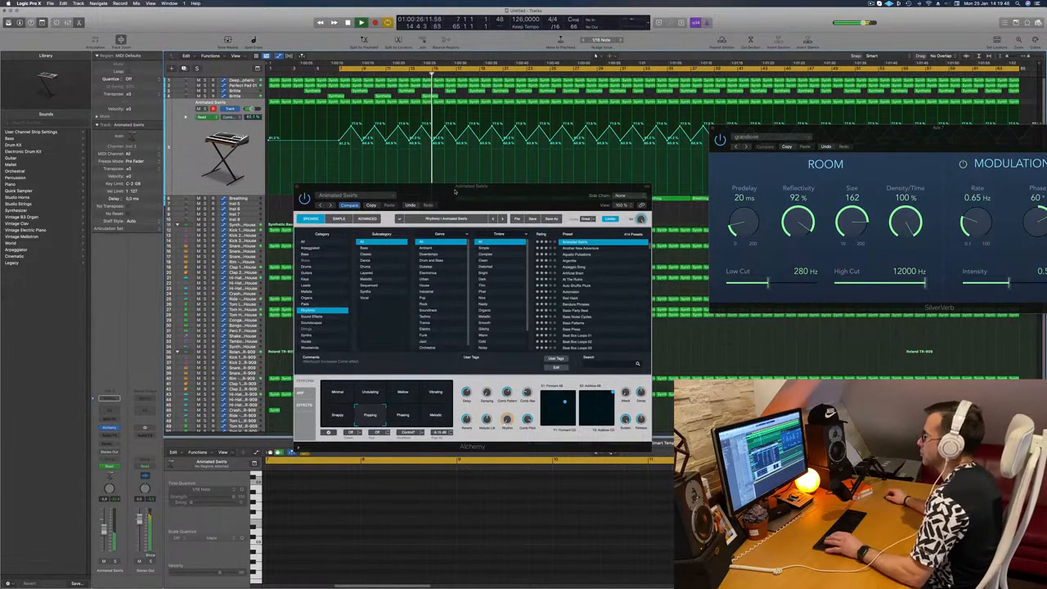
{"action": "left_click_drag", "start_coordinate": [455, 191], "coordinate": [393, 190]}
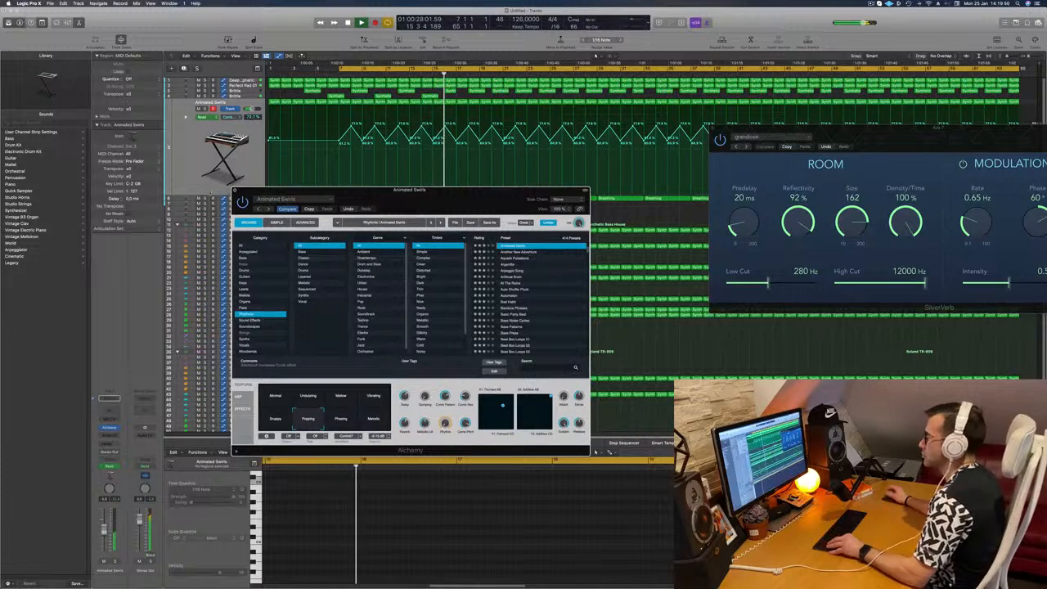
{"action": "left_click", "coordinate": [235, 190]}
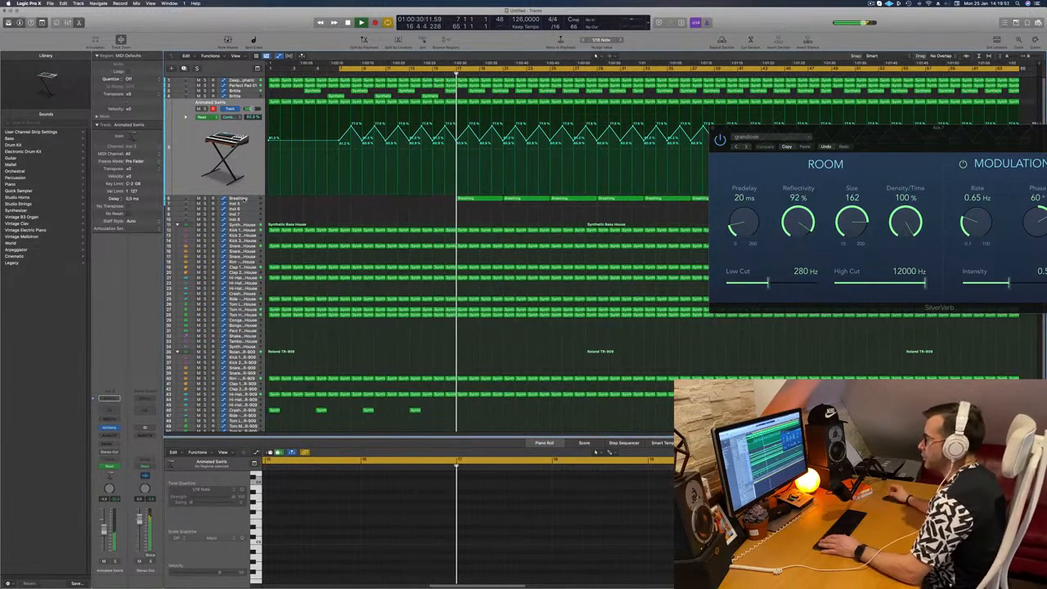
Step: Select the Breathing track, raise the master mix in its Step FX and close the effect
{"action": "left_click", "coordinate": [240, 199]}
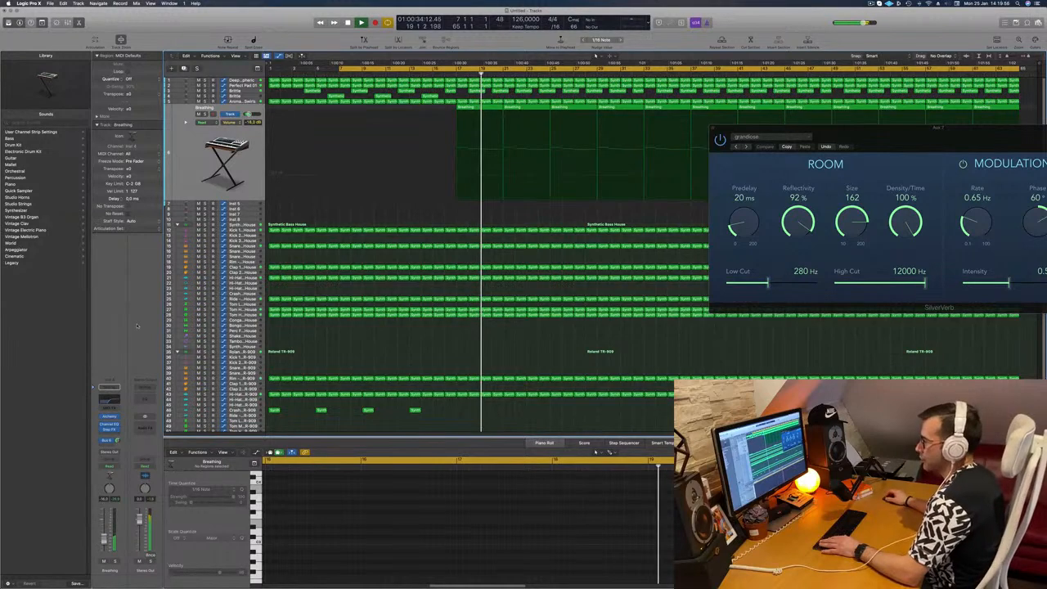
{"action": "left_click", "coordinate": [109, 430]}
{"action": "left_click_drag", "start_coordinate": [680, 256], "coordinate": [684, 186]}
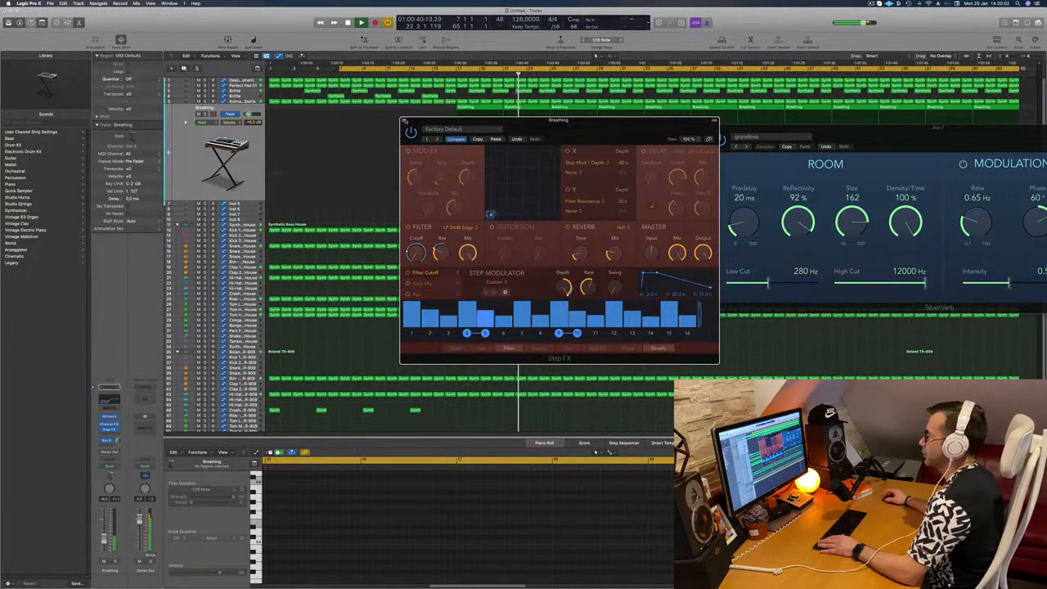
{"action": "left_click", "coordinate": [404, 120]}
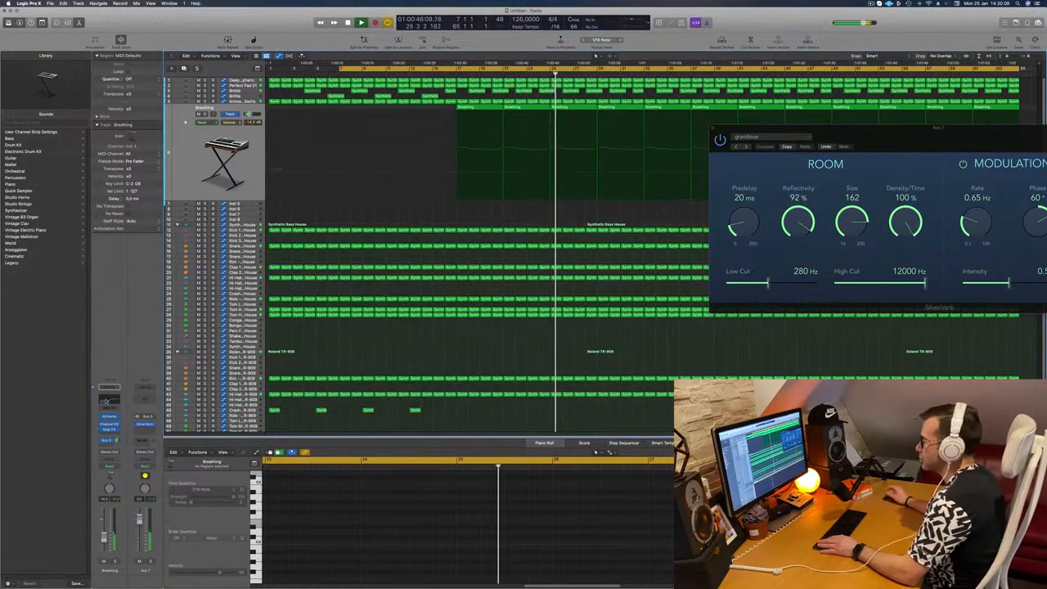
Step: Set the Breathing track's Channel EQ low cut to 890 Hz with a Q of 0.88, and close the EQ
{"action": "left_click", "coordinate": [107, 401]}
{"action": "mouse_move", "coordinate": [591, 224]}
{"action": "left_mouse_down"}
{"action": "mouse_move", "coordinate": [489, 225]}
{"action": "mouse_move", "coordinate": [584, 219]}
{"action": "left_mouse_up"}
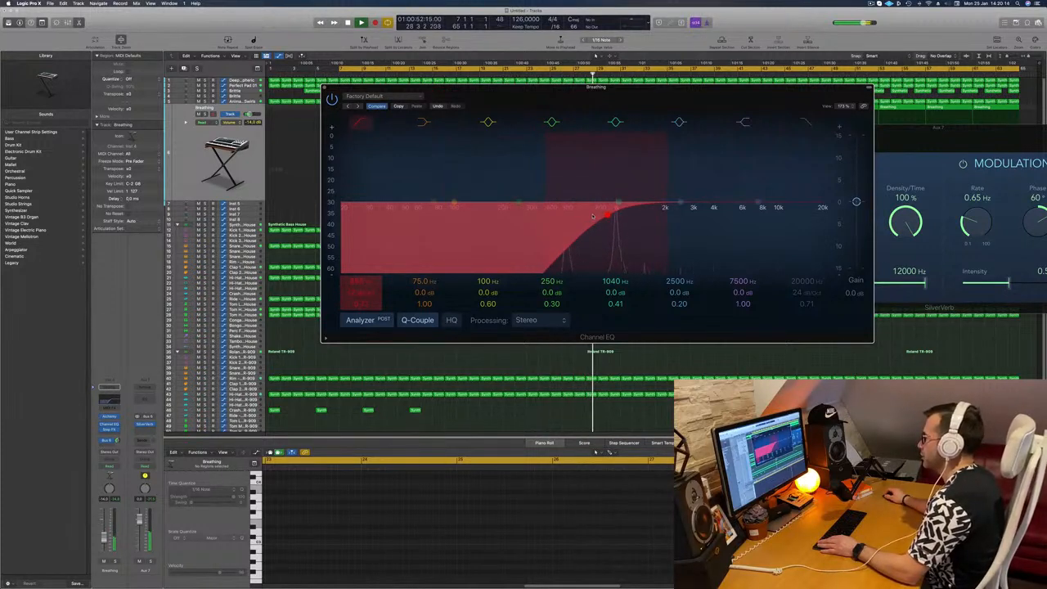
{"action": "left_click_drag", "start_coordinate": [605, 208], "coordinate": [607, 207]}
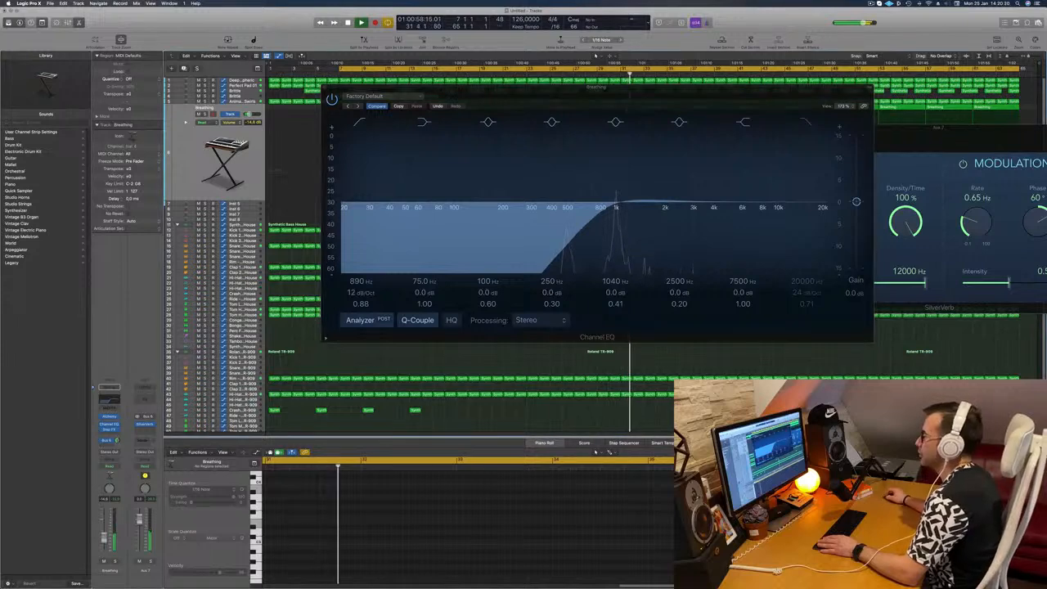
{"action": "left_click", "coordinate": [325, 86]}
Step: Restart playback from the cycle start and close the SilverVerb window to clear the arrangement view
{"action": "key", "text": "space"}
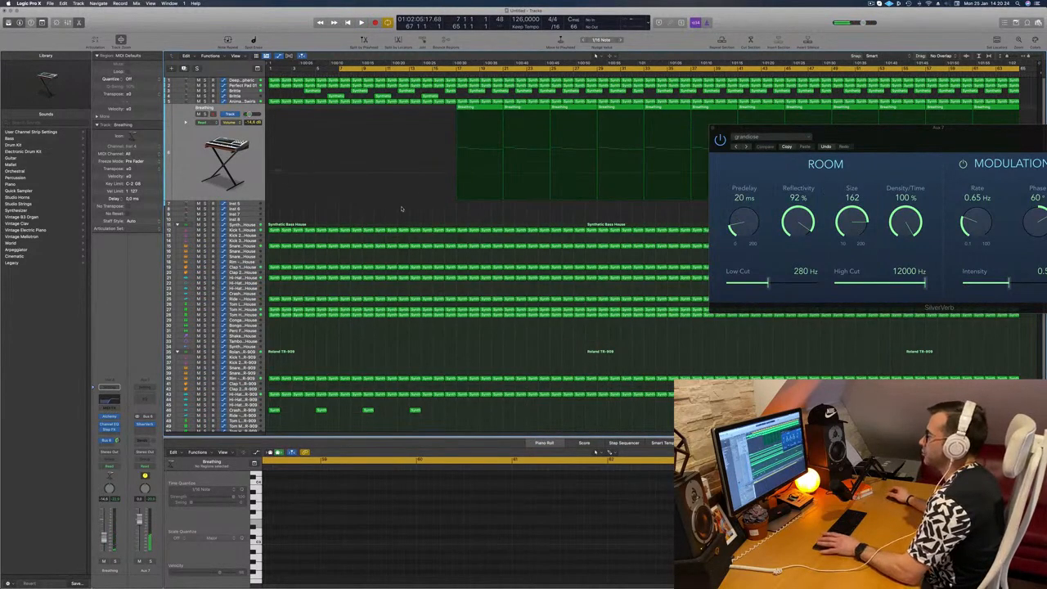
{"action": "key", "text": "space"}
{"action": "left_click_drag", "start_coordinate": [730, 128], "coordinate": [207, 136]}
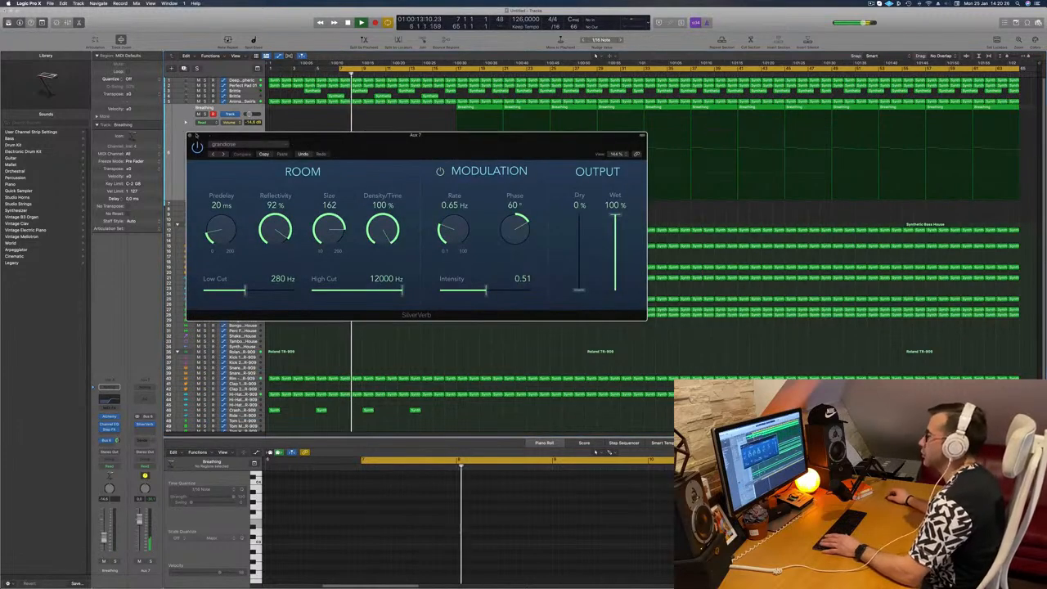
{"action": "left_click", "coordinate": [191, 136]}
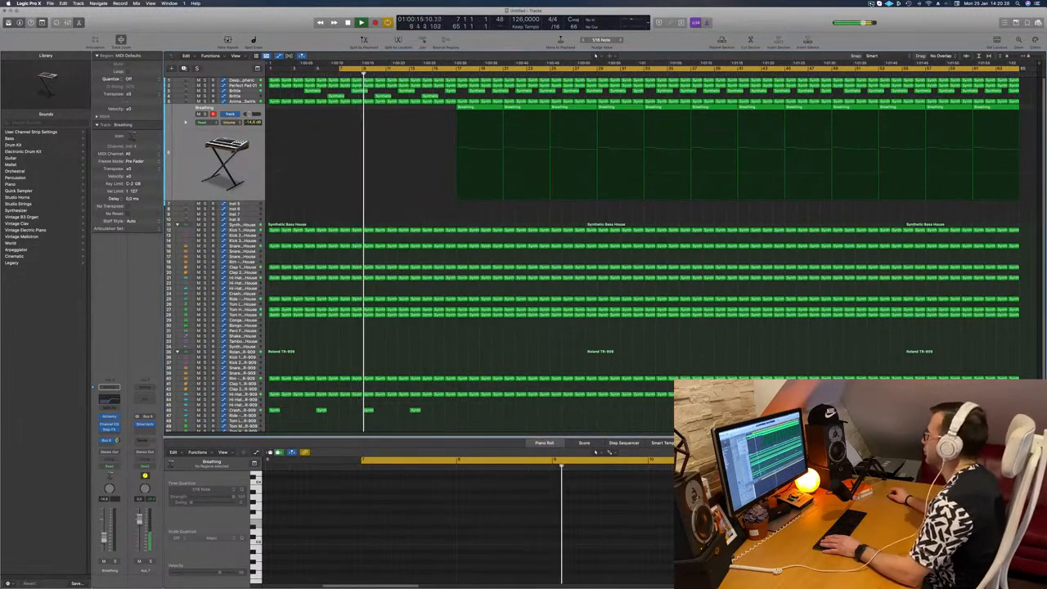